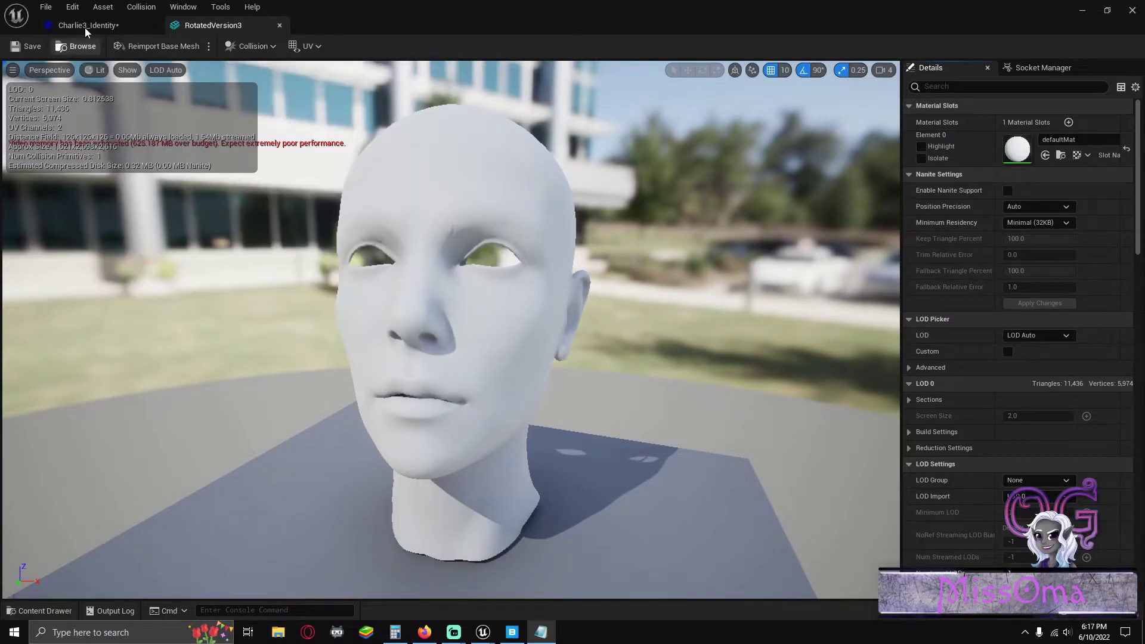
Select Frame 0 of the Neutral Pose in the Charlie3_Identity asset and run Mesh to MetaHuman
{"action": "left_click", "coordinate": [84, 28]}
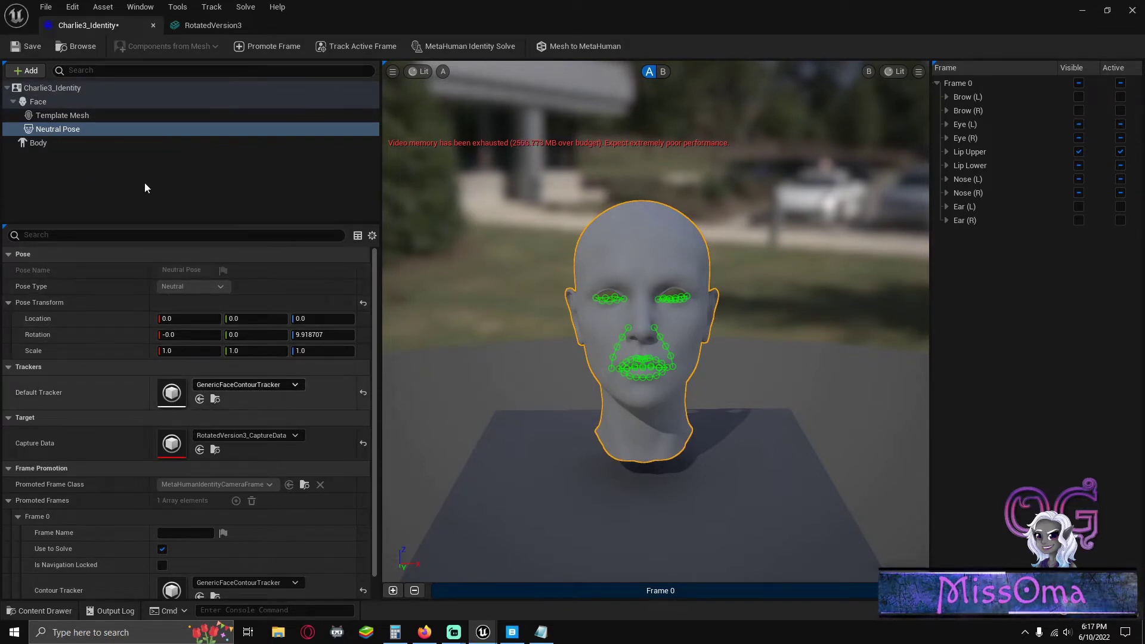
{"action": "left_click", "coordinate": [96, 105]}
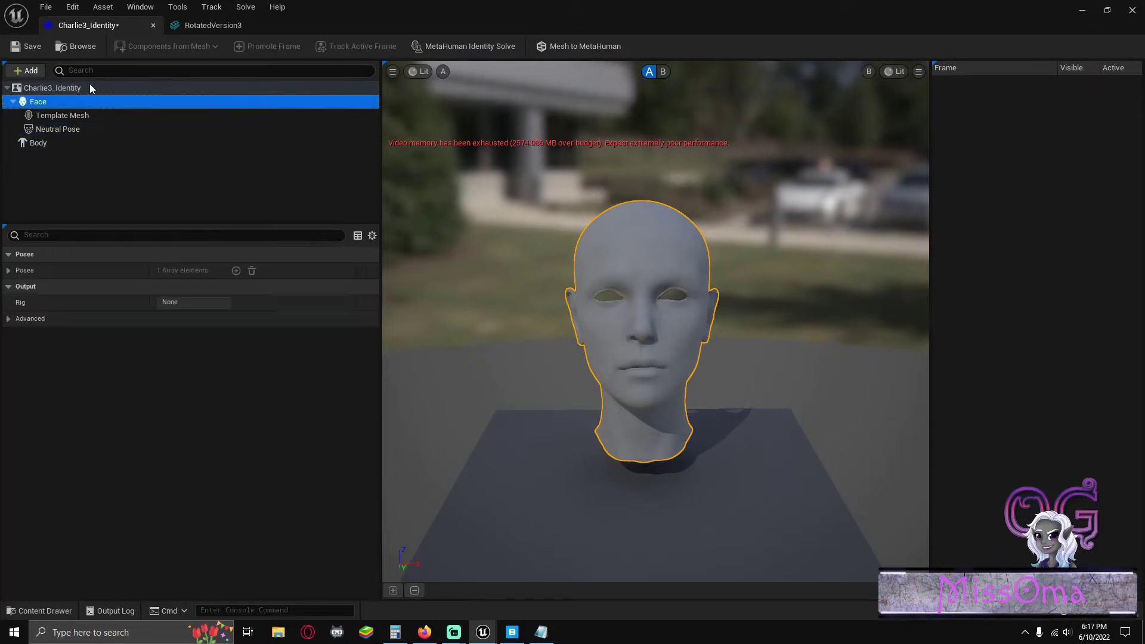
{"action": "left_click", "coordinate": [91, 87]}
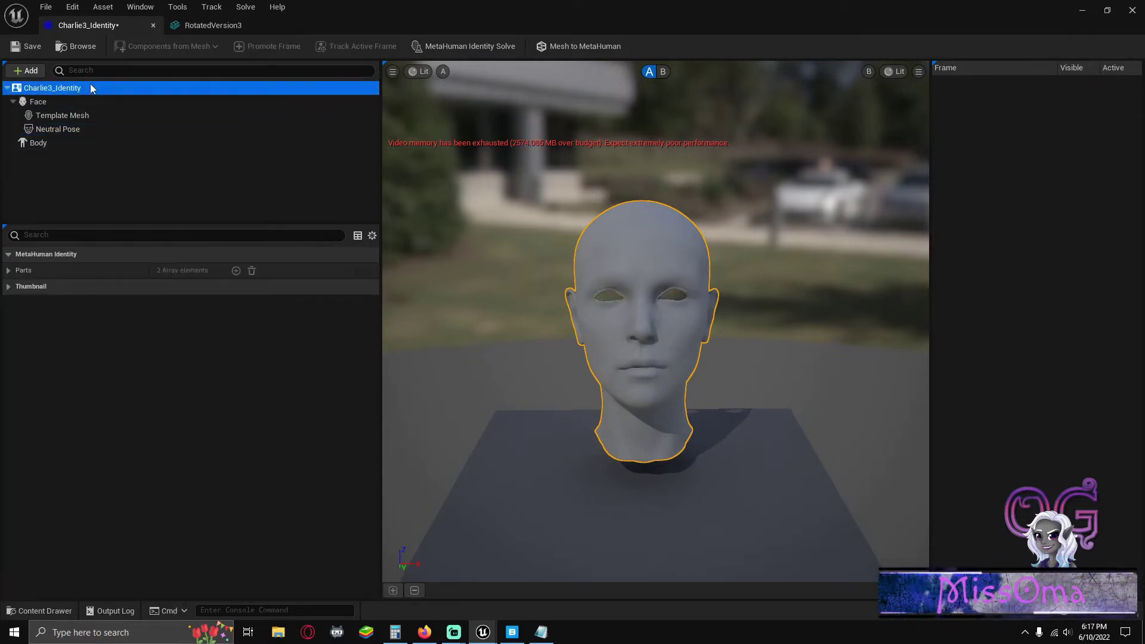
{"action": "left_click", "coordinate": [10, 270]}
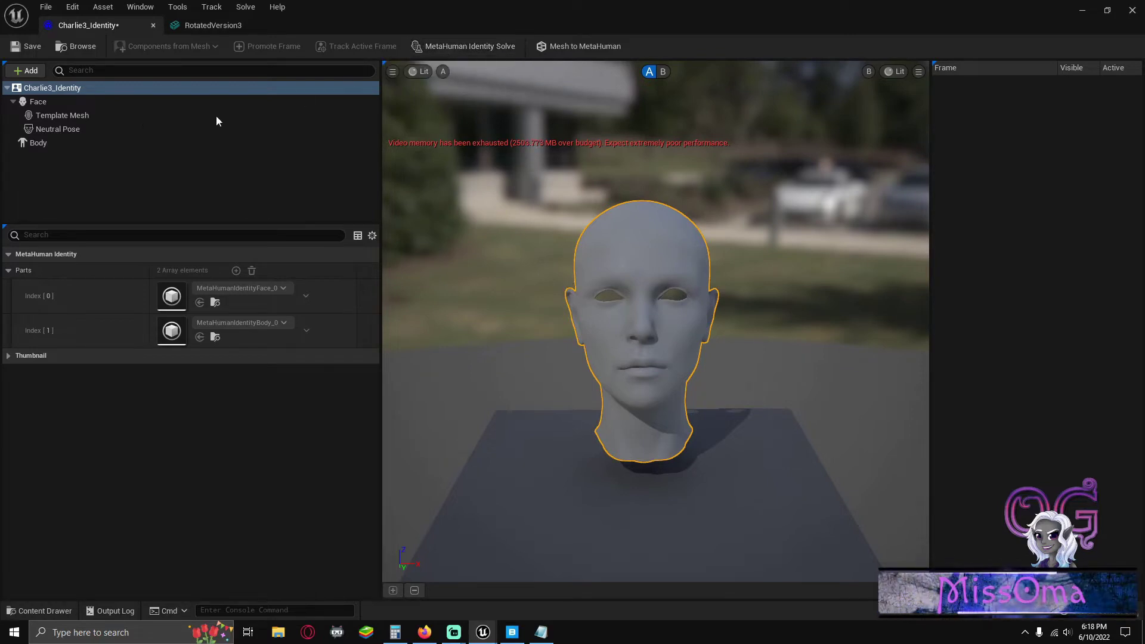
{"action": "left_click", "coordinate": [112, 125]}
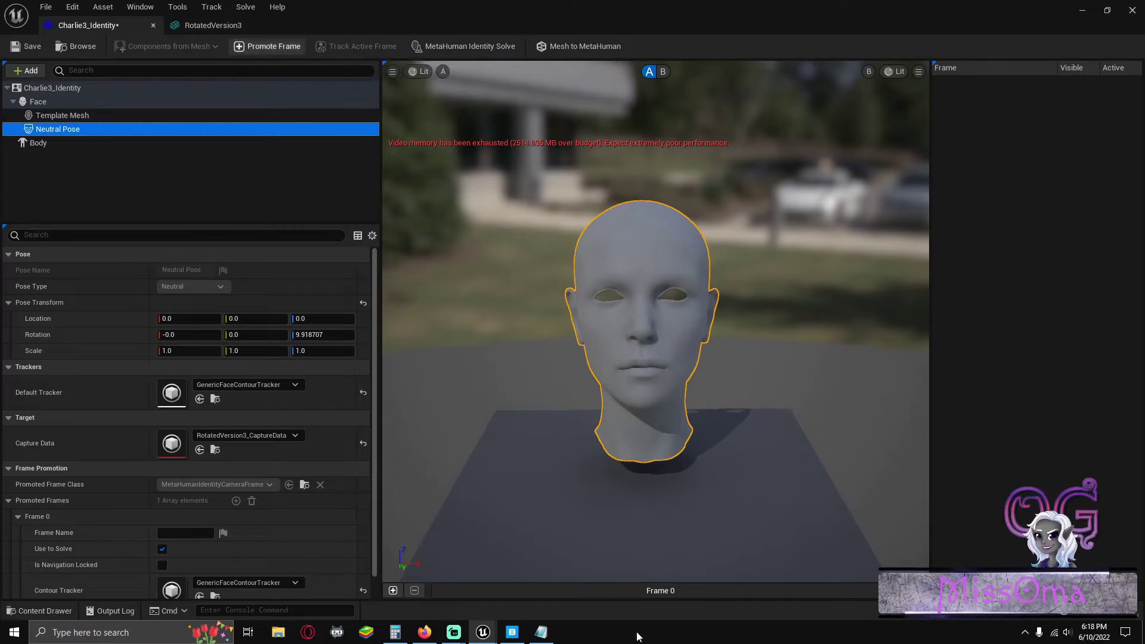
{"action": "left_click", "coordinate": [630, 592]}
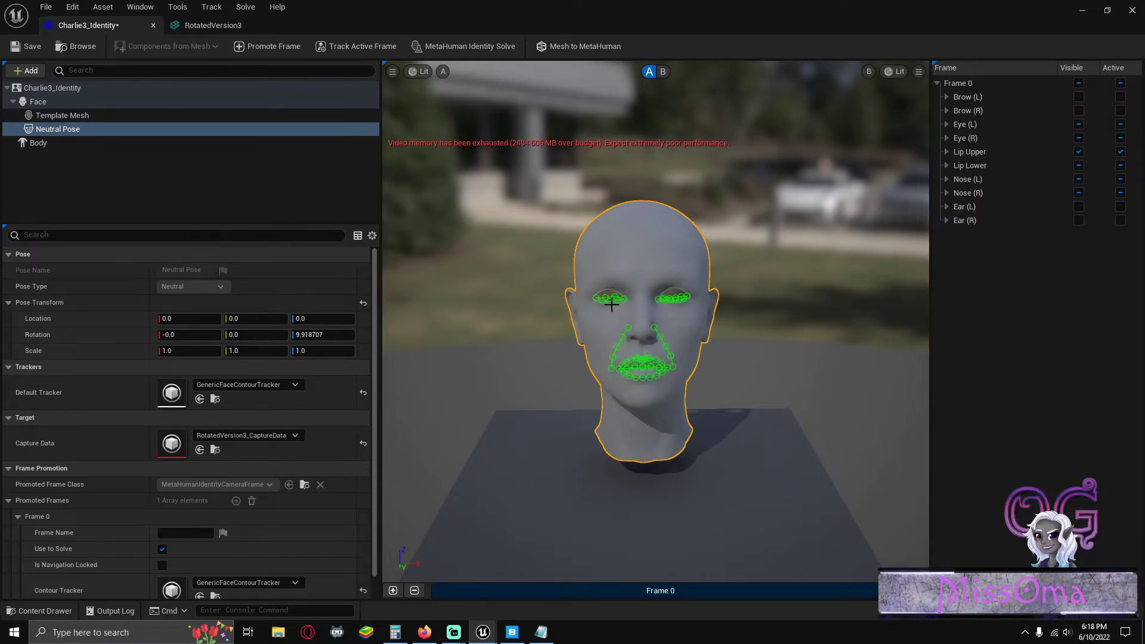
{"action": "left_click", "coordinate": [557, 48]}
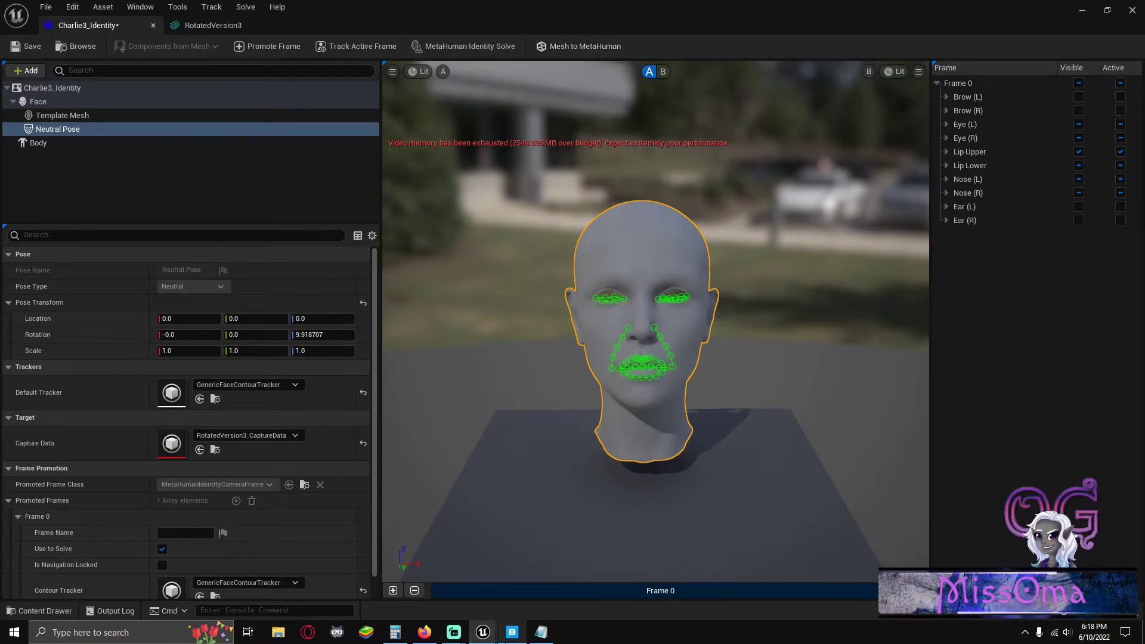
Switch to Quixel Bridge and start Charlie3_Identity in the latest version of MetaHuman Creator
{"action": "left_click", "coordinate": [512, 631]}
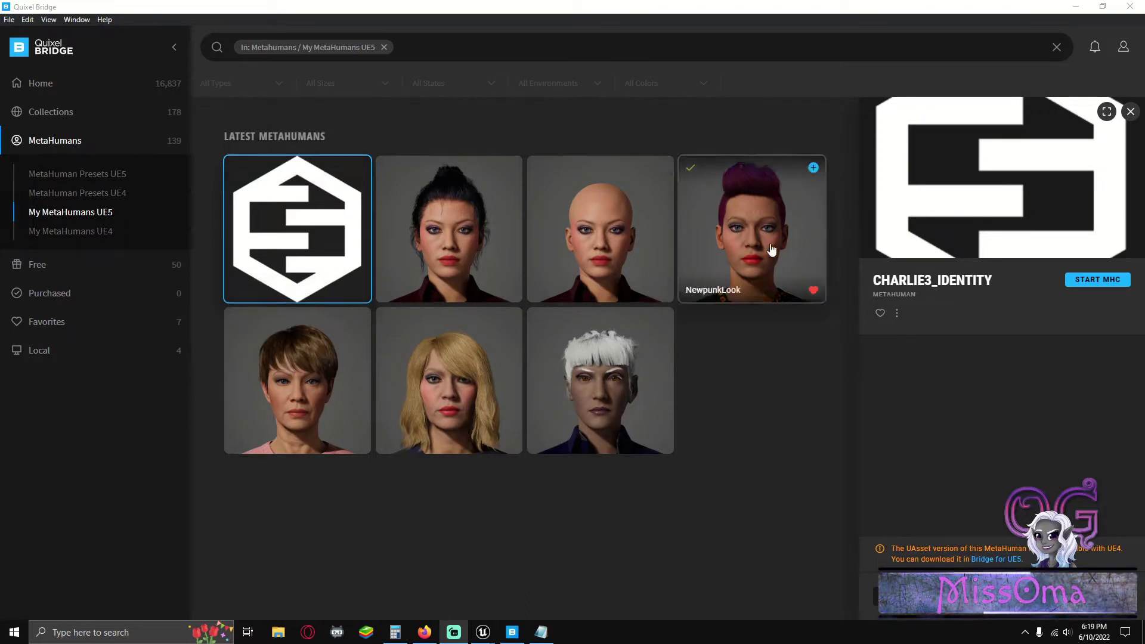
{"action": "left_click", "coordinate": [1097, 280]}
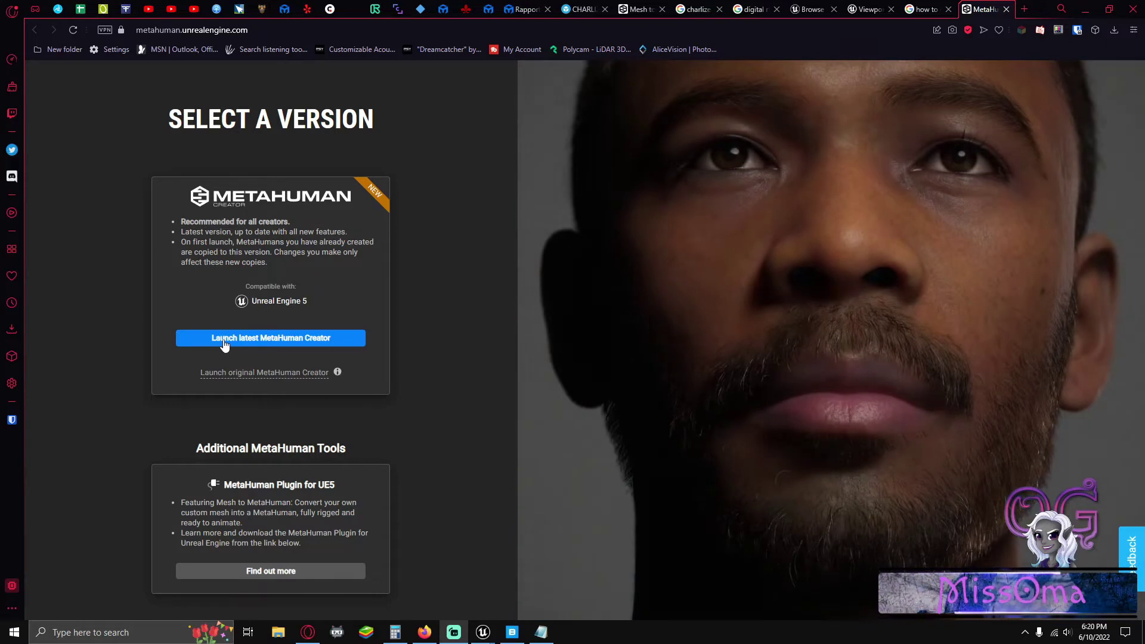
{"action": "left_click", "coordinate": [224, 338]}
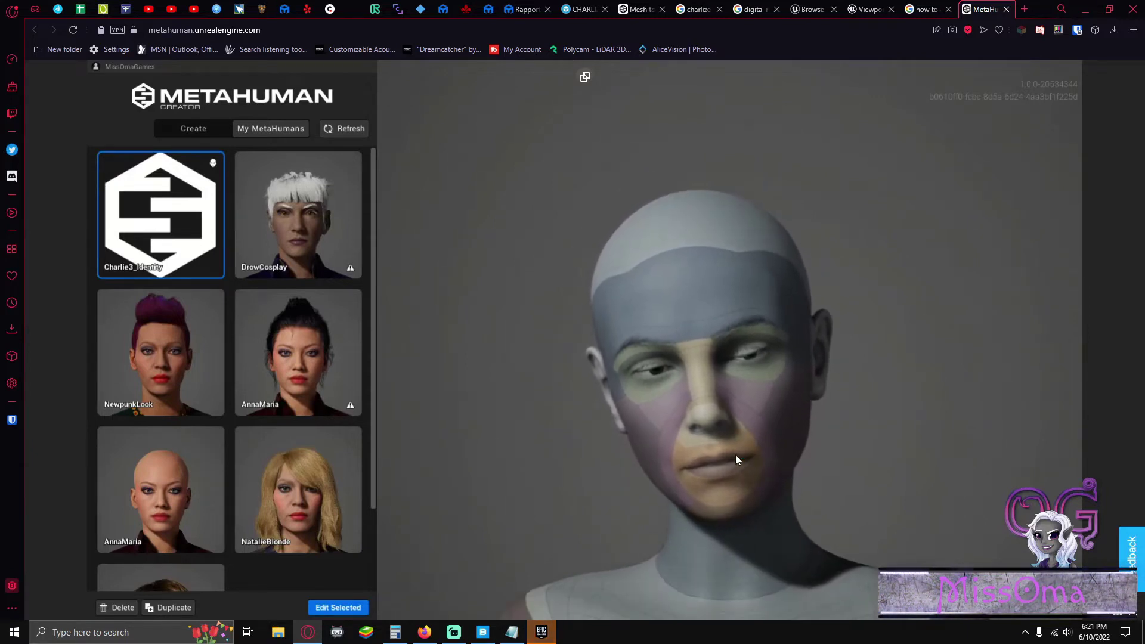
Examine the Charlie3_Identity preview up close and at body distance, and open that MetaHuman for editing
{"action": "scroll", "coordinate": [736, 454], "scroll_direction": "down", "scroll_amount": 5}
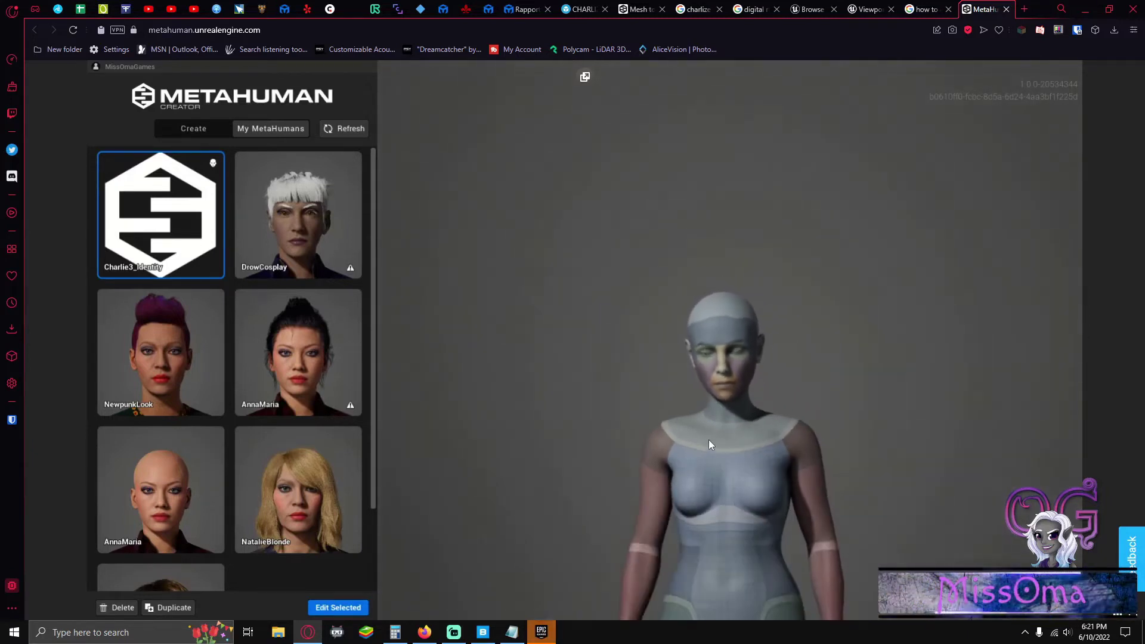
{"action": "scroll", "coordinate": [713, 449], "scroll_direction": "up", "scroll_amount": 5}
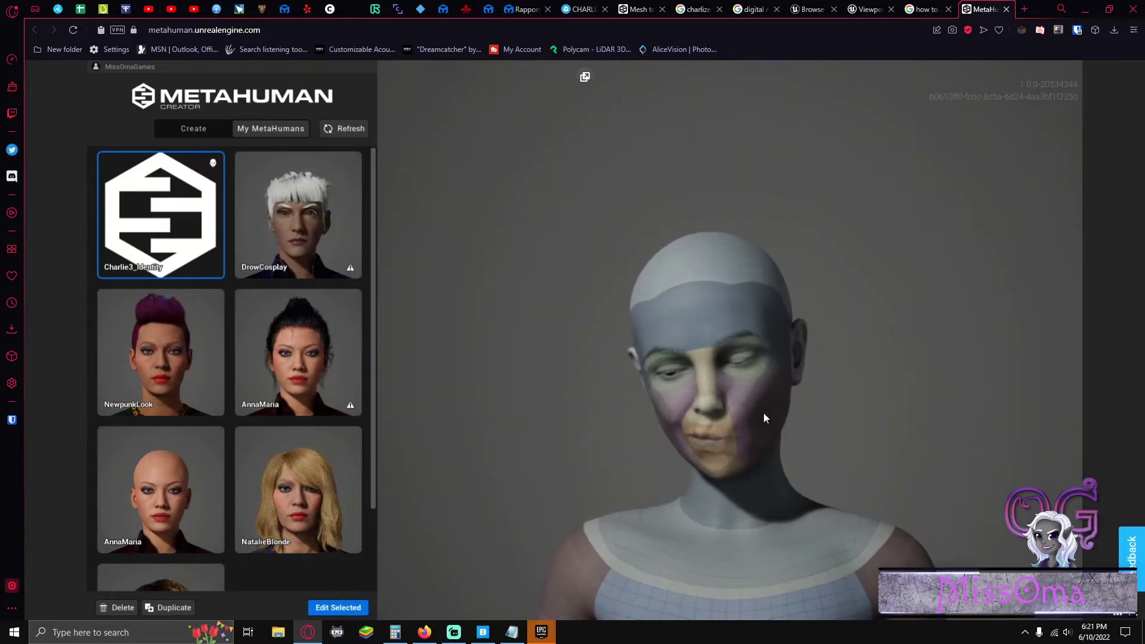
{"action": "scroll", "coordinate": [728, 367], "scroll_direction": "down", "scroll_amount": 8}
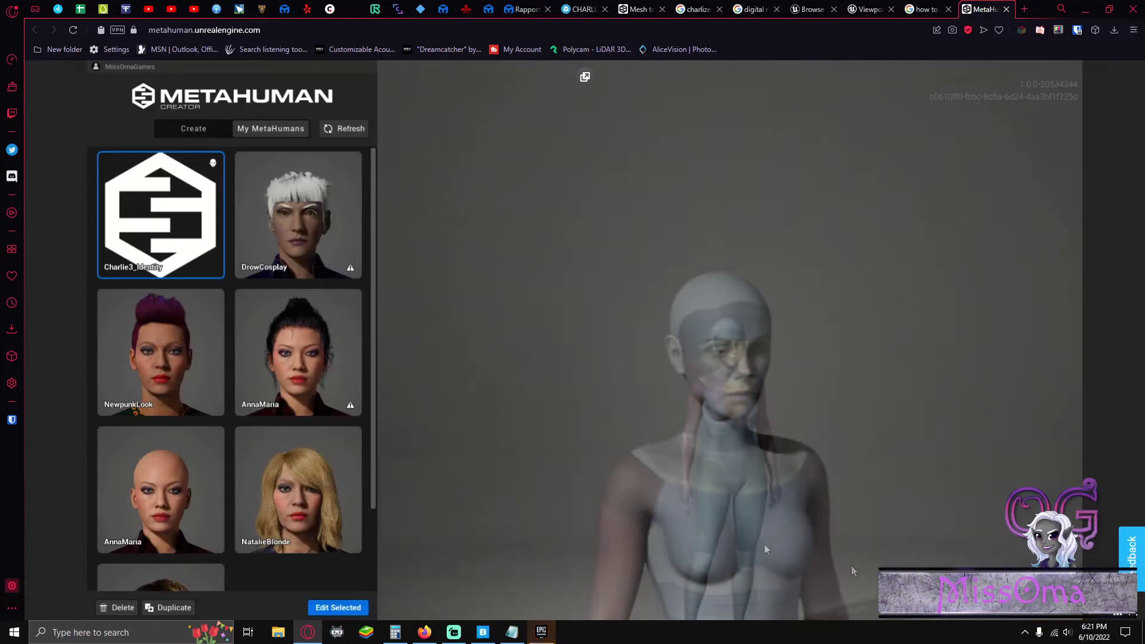
{"action": "scroll", "coordinate": [764, 547], "scroll_direction": "up", "scroll_amount": 6}
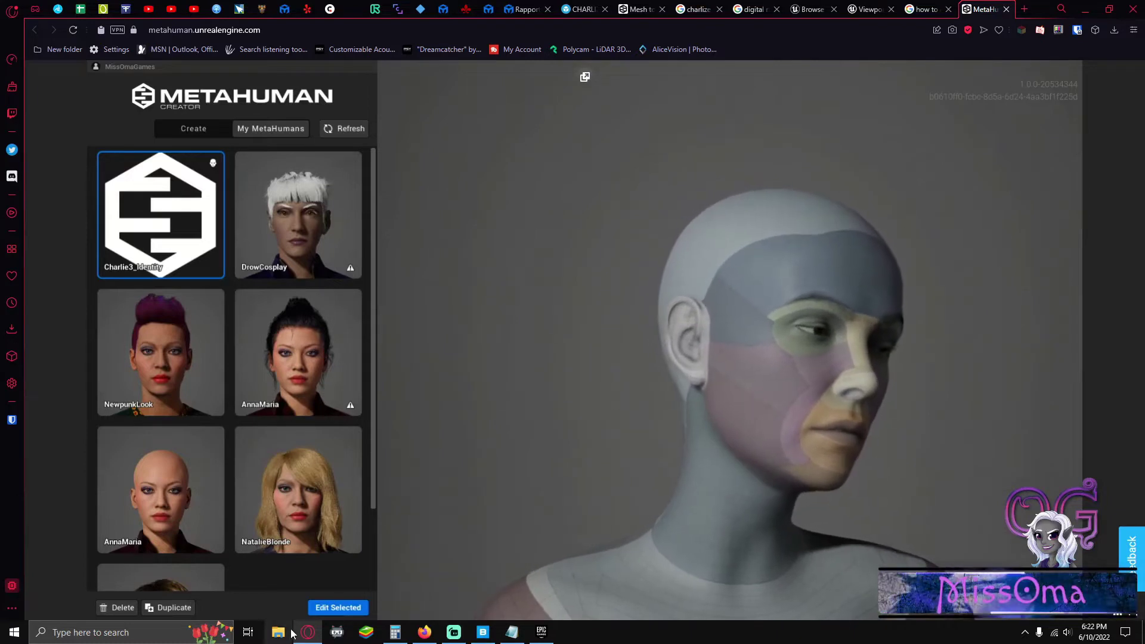
{"action": "left_click", "coordinate": [337, 607]}
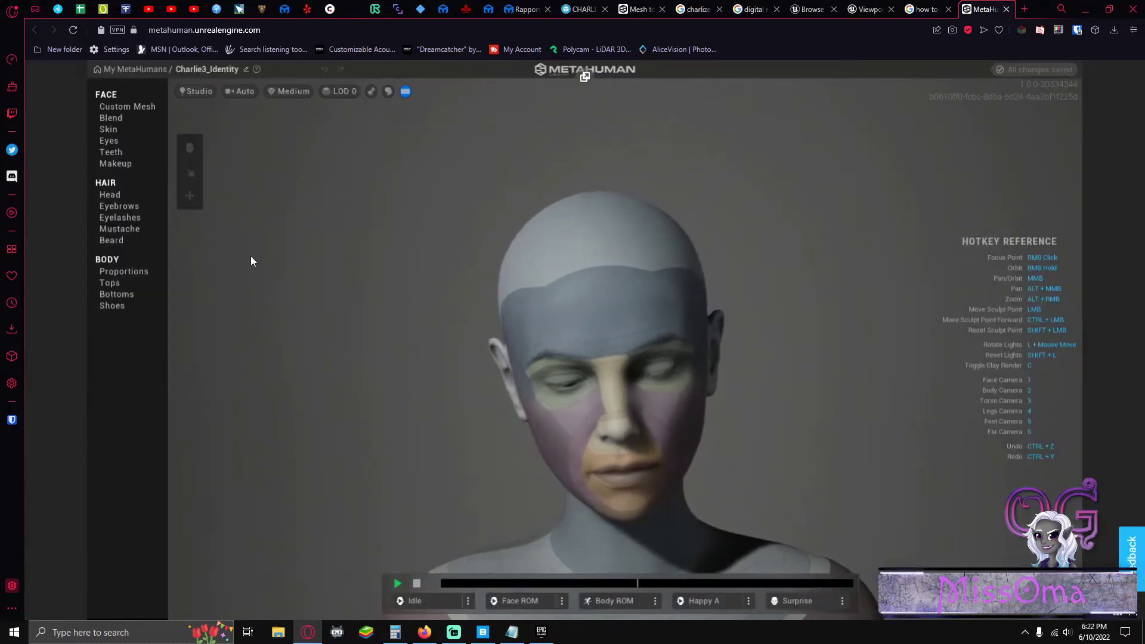
Review the Custom Mesh and Blend settings of the face and stop the preview animation
{"action": "left_click", "coordinate": [149, 108]}
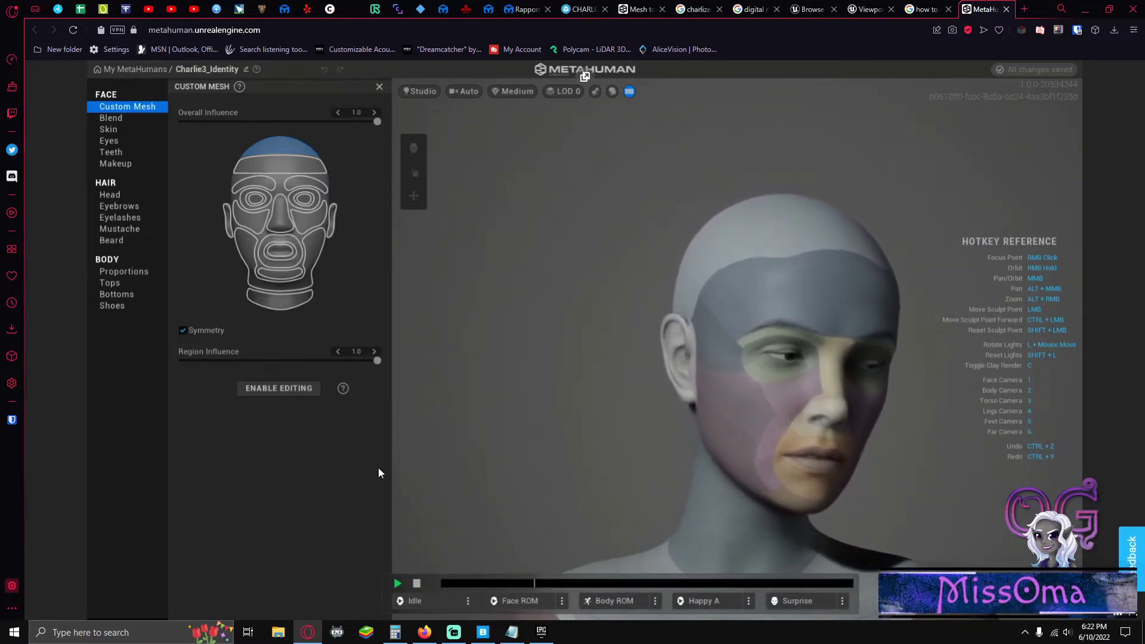
{"action": "left_click", "coordinate": [125, 118]}
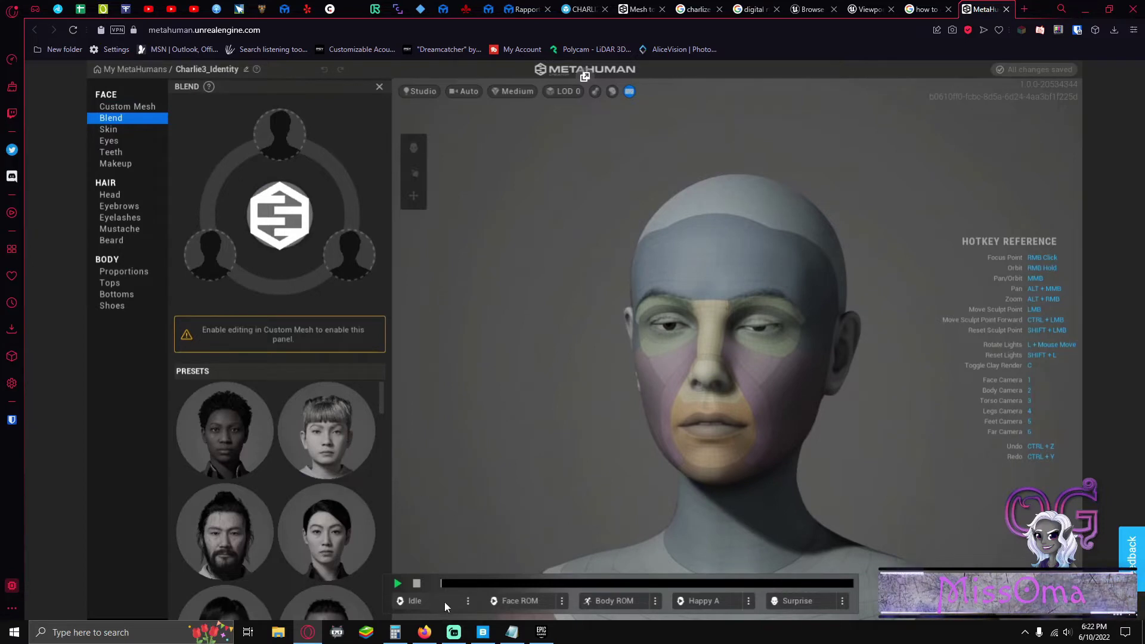
{"action": "left_click", "coordinate": [416, 583]}
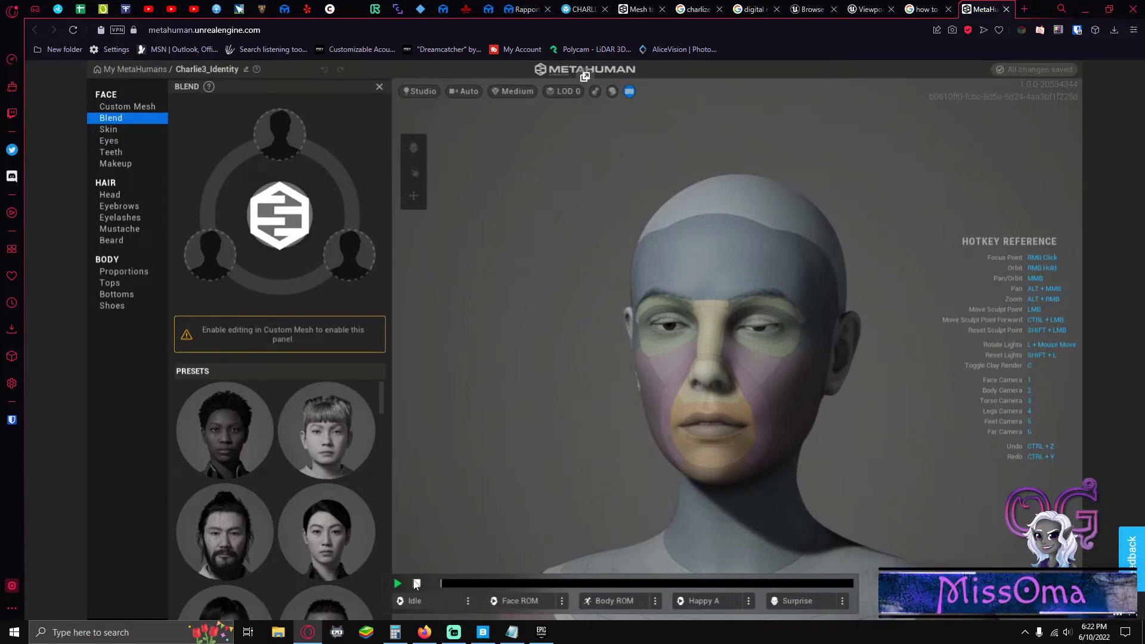
Assign a medium peach skin color with U 0.47 and V 0.51, and check it on the face
{"action": "left_click", "coordinate": [110, 130]}
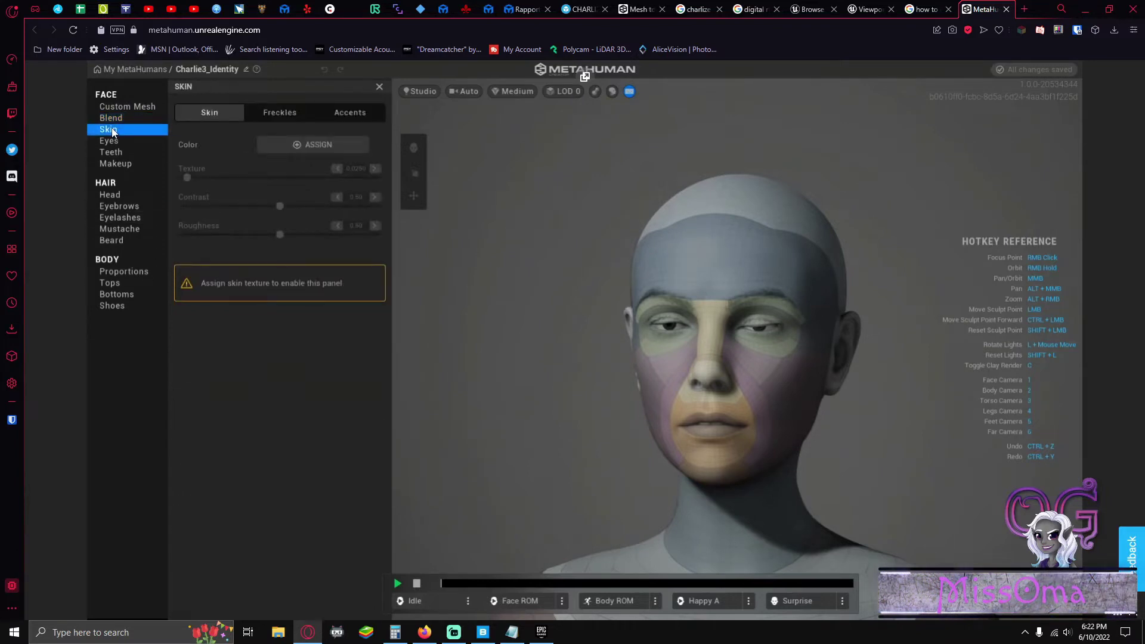
{"action": "left_click", "coordinate": [307, 142]}
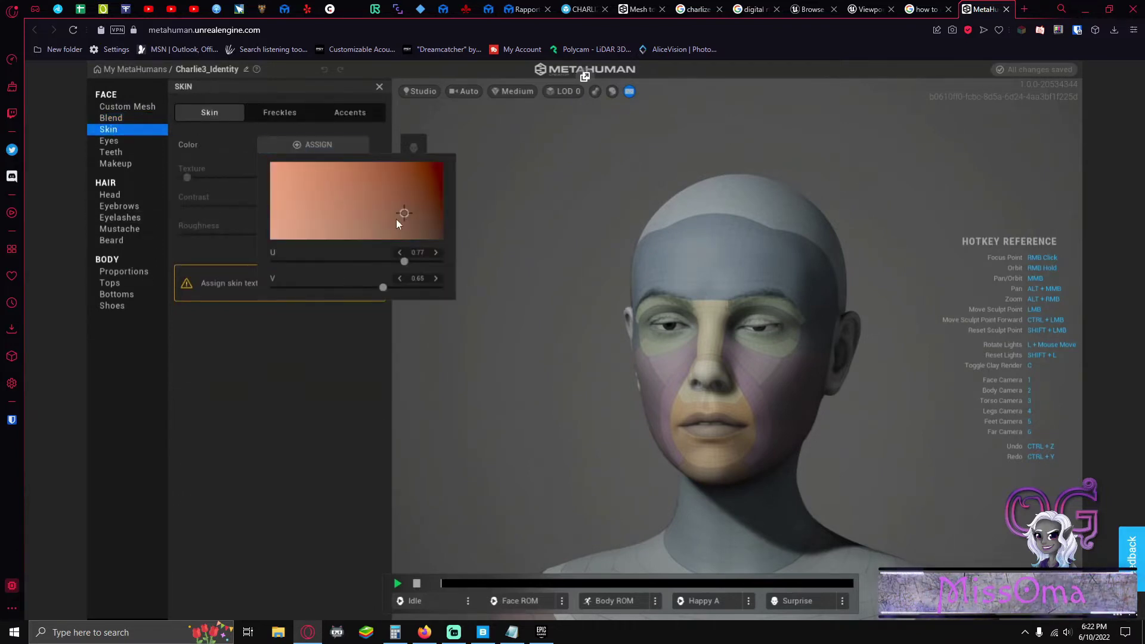
{"action": "mouse_move", "coordinate": [396, 220]}
{"action": "left_mouse_down"}
{"action": "mouse_move", "coordinate": [302, 202]}
{"action": "mouse_move", "coordinate": [373, 202]}
{"action": "mouse_move", "coordinate": [352, 201]}
{"action": "left_mouse_up"}
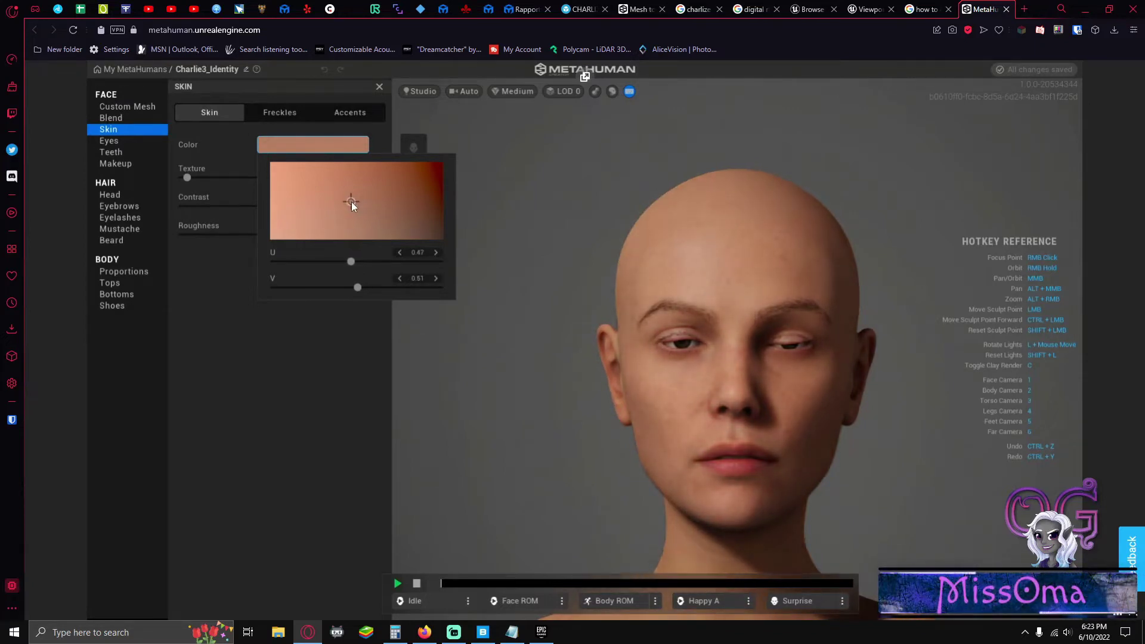
{"action": "left_click", "coordinate": [324, 395]}
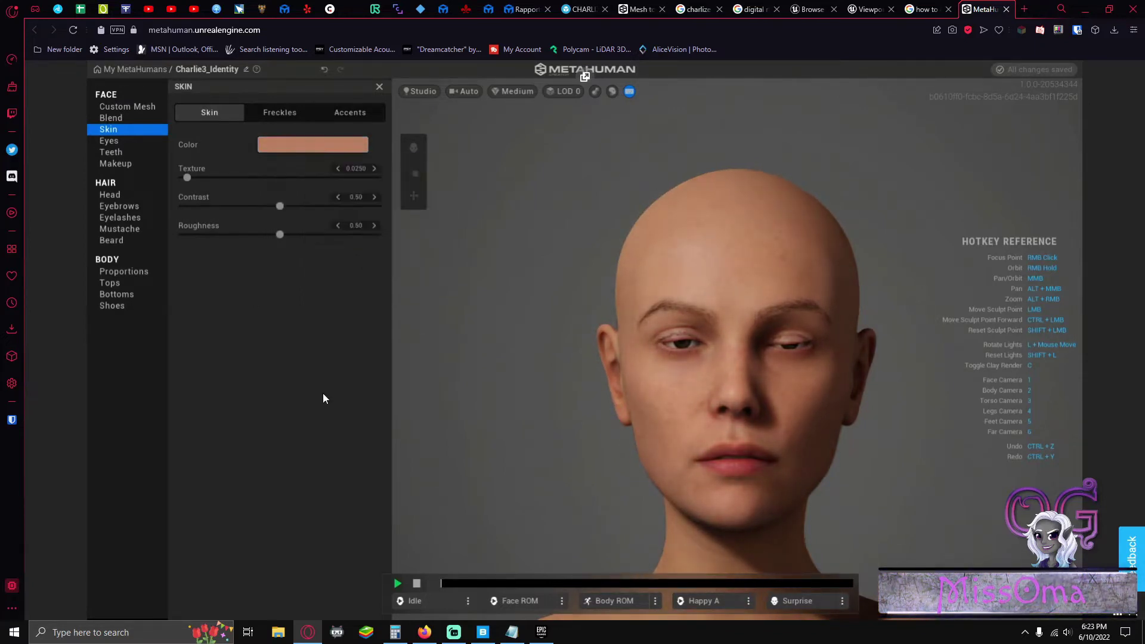
{"action": "scroll", "coordinate": [740, 461], "scroll_direction": "up", "scroll_amount": 5}
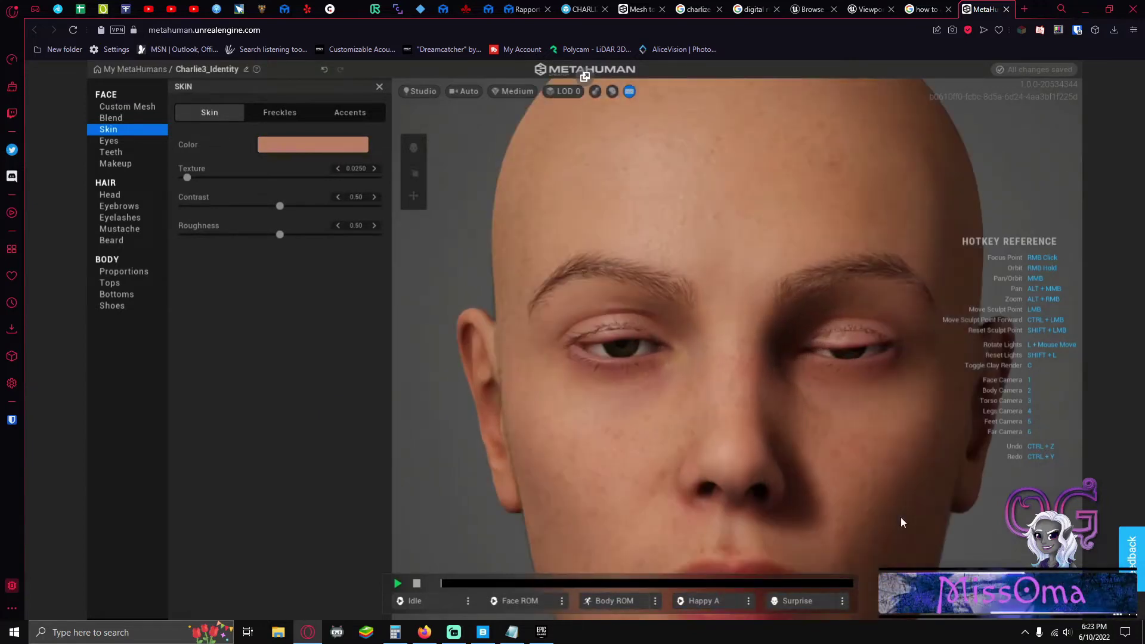
{"action": "scroll", "coordinate": [898, 506], "scroll_direction": "down", "scroll_amount": 3}
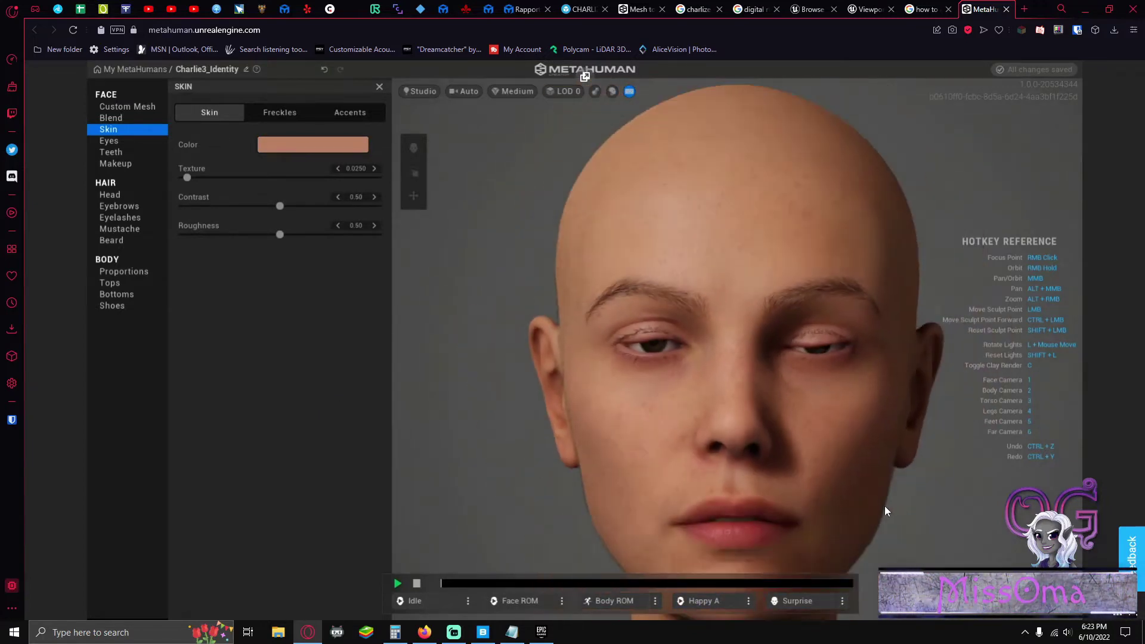
{"action": "mouse_move", "coordinate": [885, 506]}
{"action": "right_mouse_down"}
{"action": "mouse_move", "coordinate": [659, 488]}
{"action": "mouse_move", "coordinate": [754, 503]}
{"action": "mouse_move", "coordinate": [881, 486]}
{"action": "right_mouse_up"}
{"action": "scroll", "coordinate": [831, 436], "scroll_direction": "down", "scroll_amount": 2}
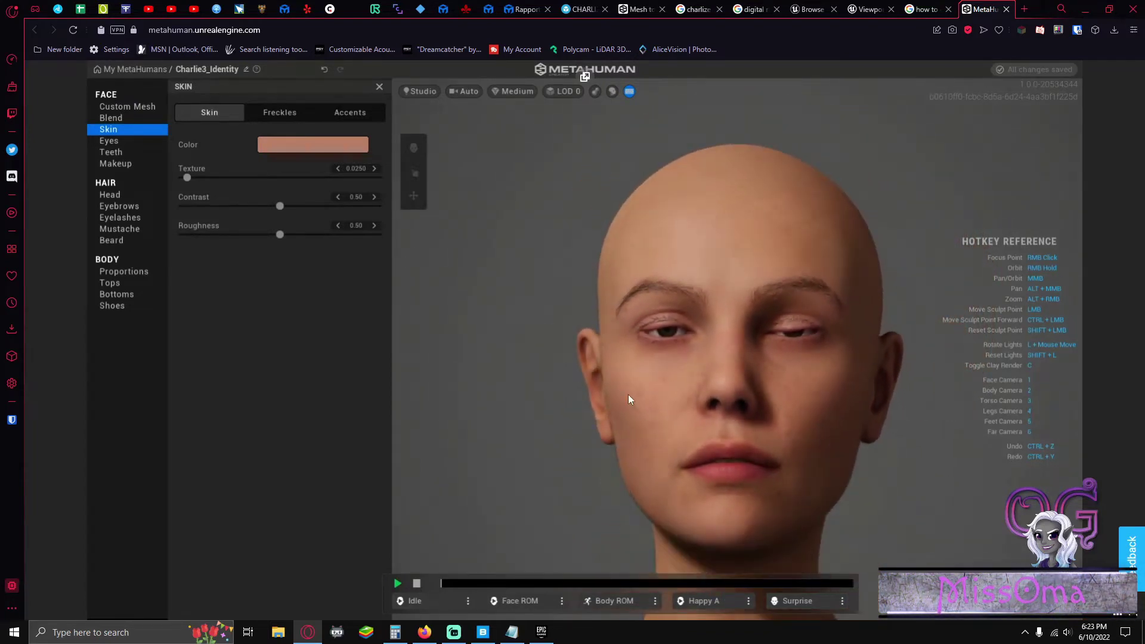
Apply eye Preset 005 with the third iris pattern of the first row, and view the sclera settings
{"action": "left_click", "coordinate": [130, 143]}
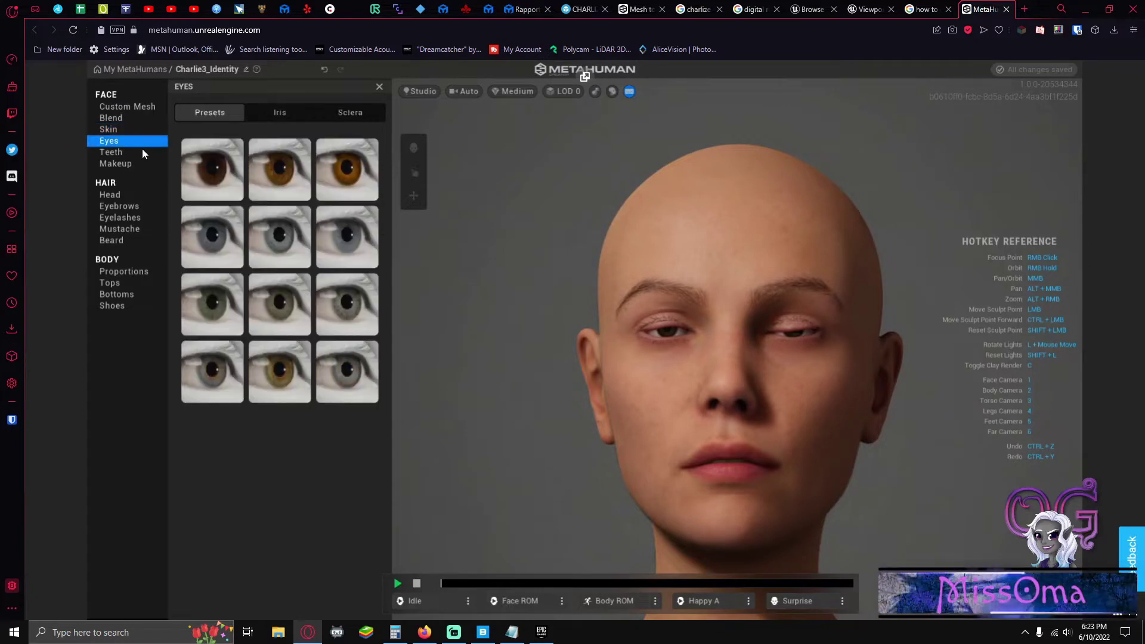
{"action": "left_click", "coordinate": [271, 237]}
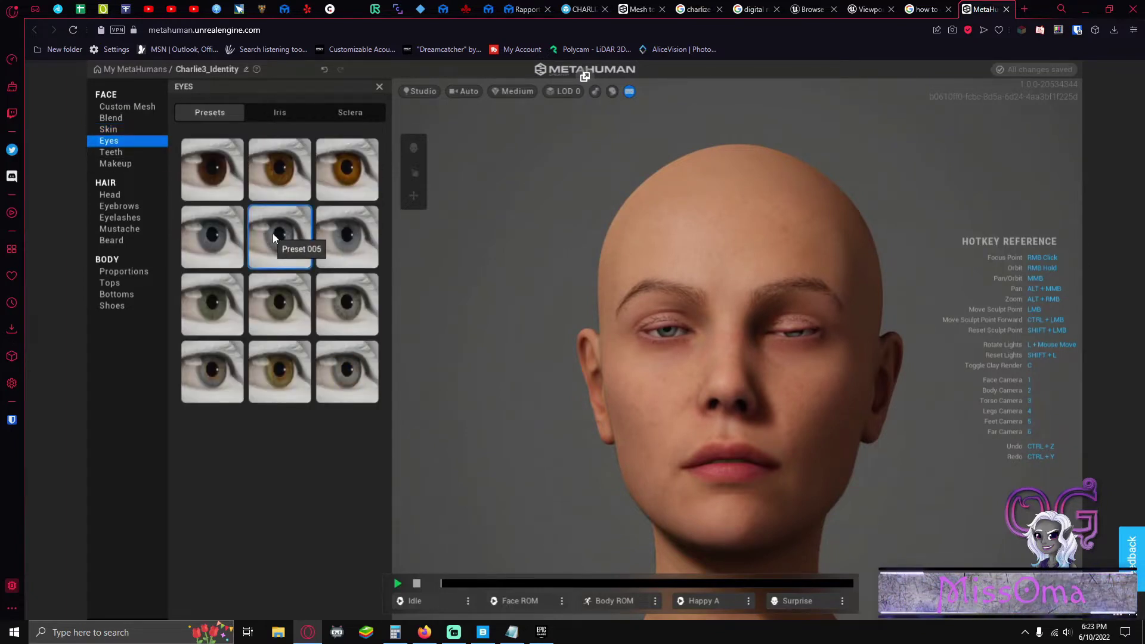
{"action": "left_click", "coordinate": [292, 112]}
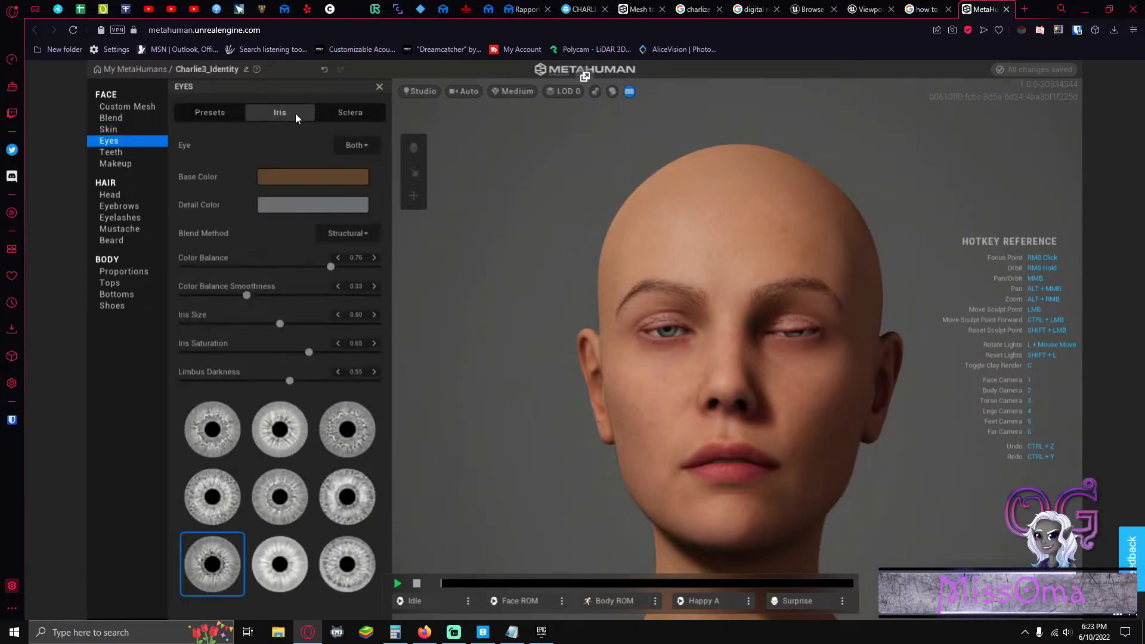
{"action": "left_click", "coordinate": [329, 416]}
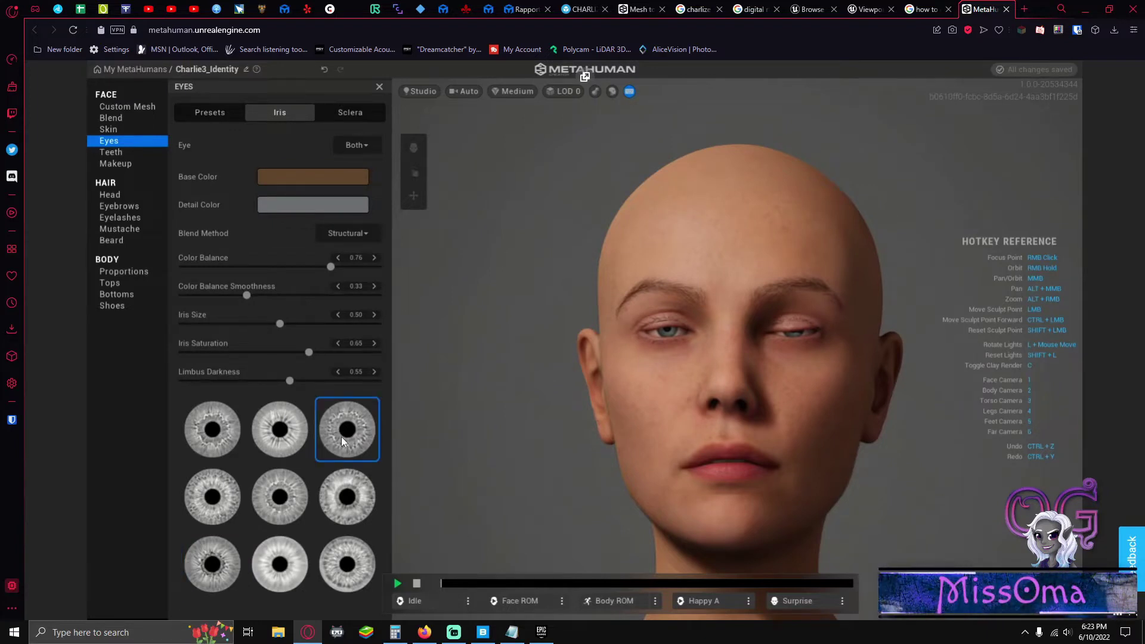
{"action": "left_click", "coordinate": [343, 118]}
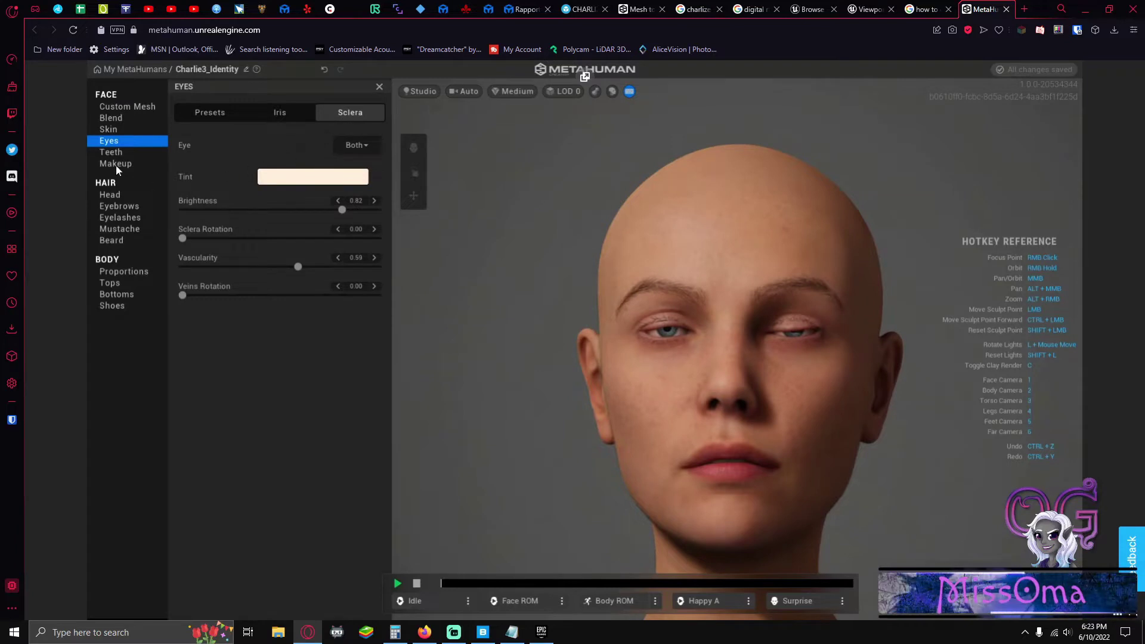
Check the head hair and Blend settings, and examine the face up close for its likeness
{"action": "left_click", "coordinate": [121, 194]}
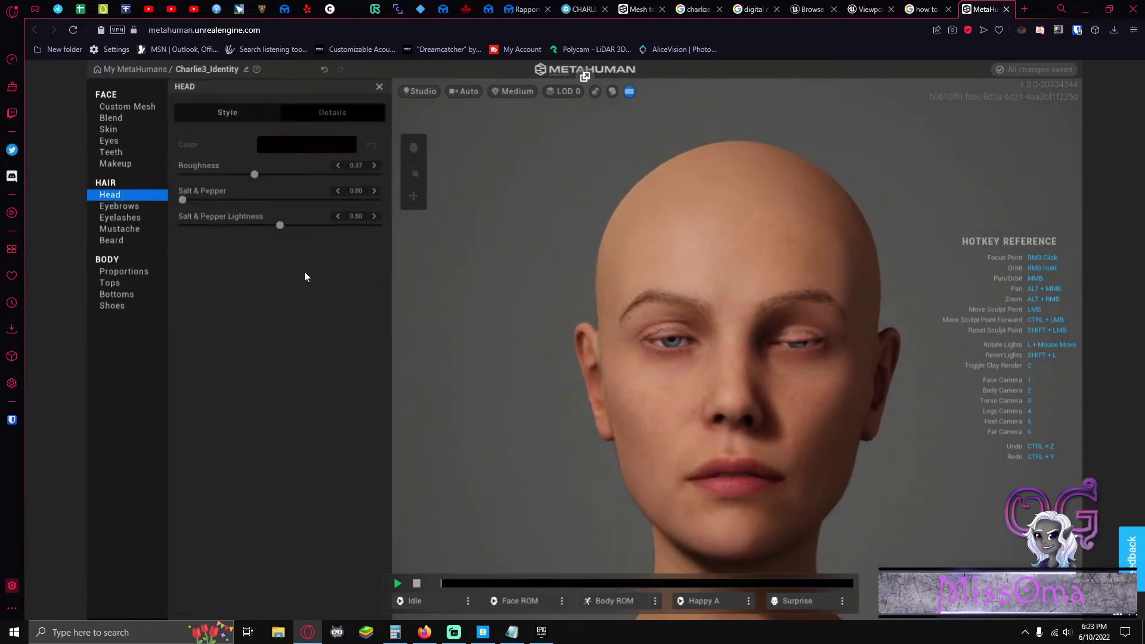
{"action": "left_click", "coordinate": [111, 121]}
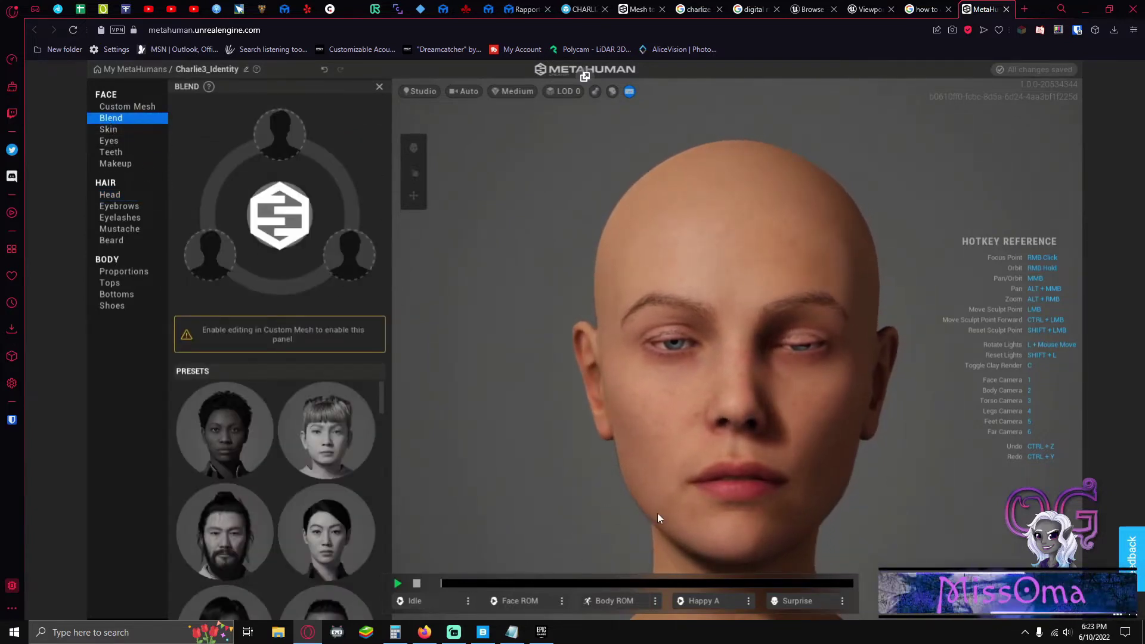
{"action": "scroll", "coordinate": [760, 437], "scroll_direction": "up", "scroll_amount": 3}
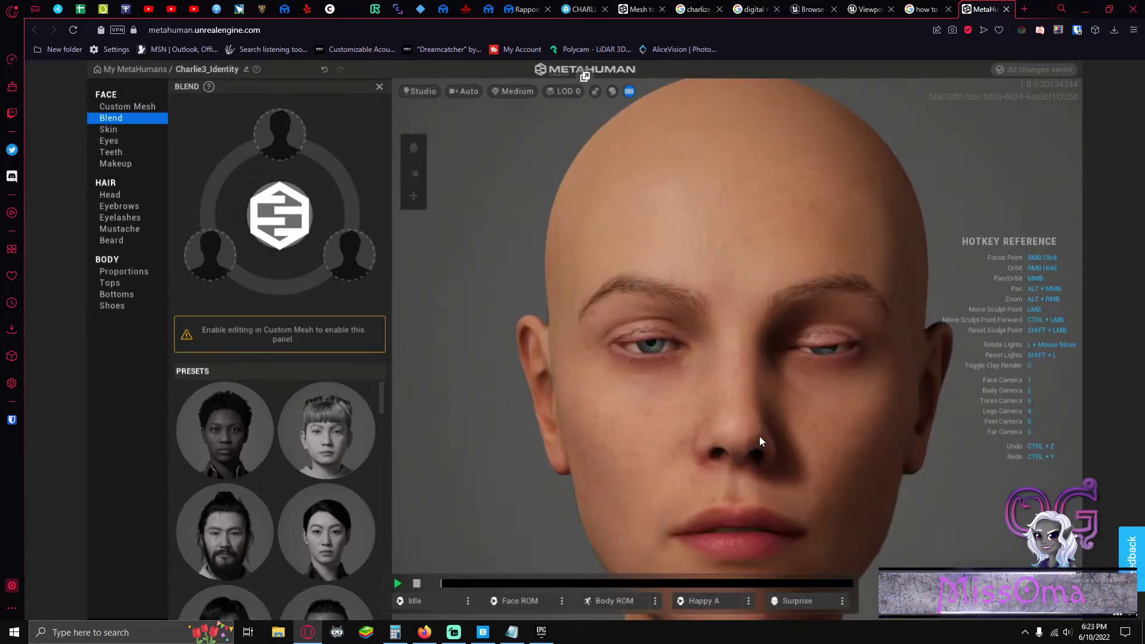
{"action": "scroll", "coordinate": [760, 437], "scroll_direction": "down", "scroll_amount": 3}
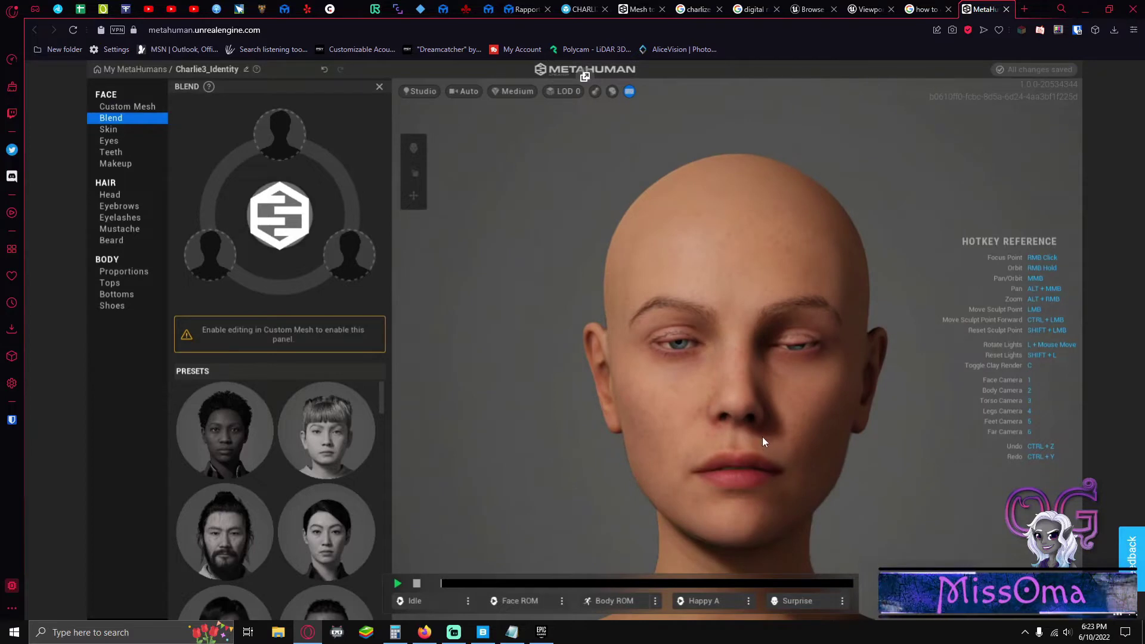
{"action": "right_click_drag", "start_coordinate": [763, 437], "coordinate": [776, 461]}
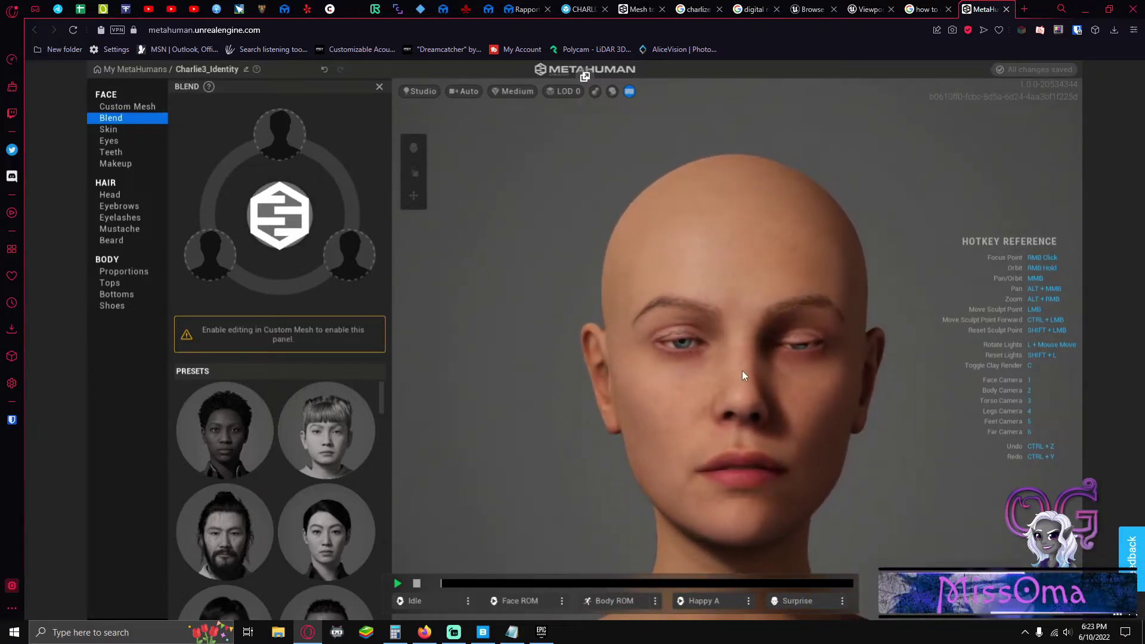
Preview the face under the Outdoor and Portrait lighting environments, checking it both up close and from farther away
{"action": "scroll", "coordinate": [774, 341], "scroll_direction": "up", "scroll_amount": 3}
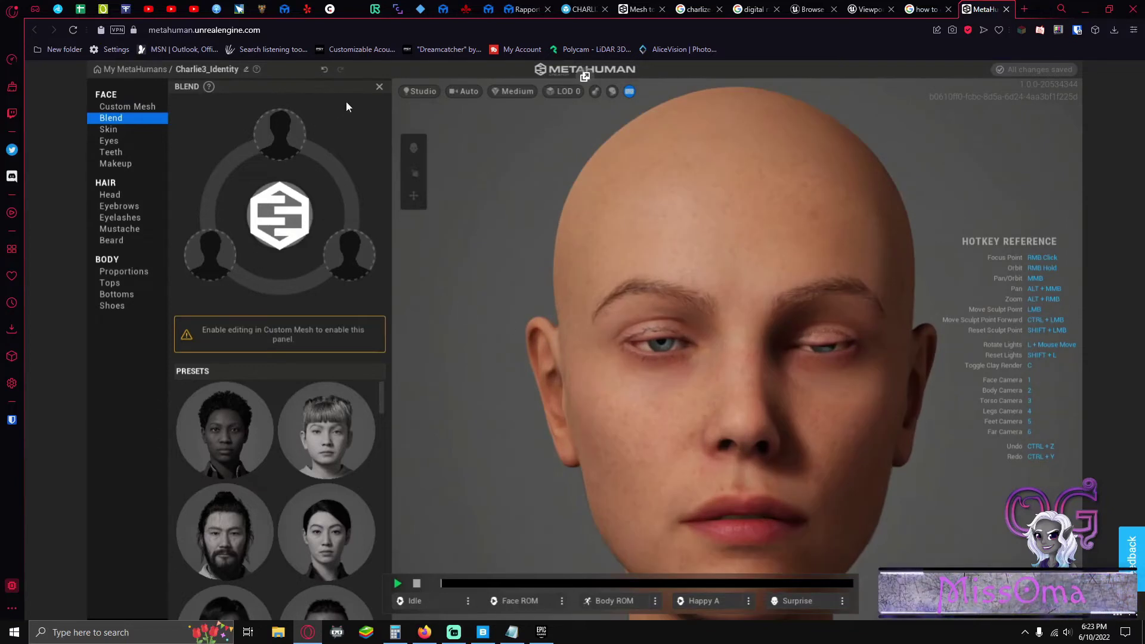
{"action": "left_click", "coordinate": [424, 95]}
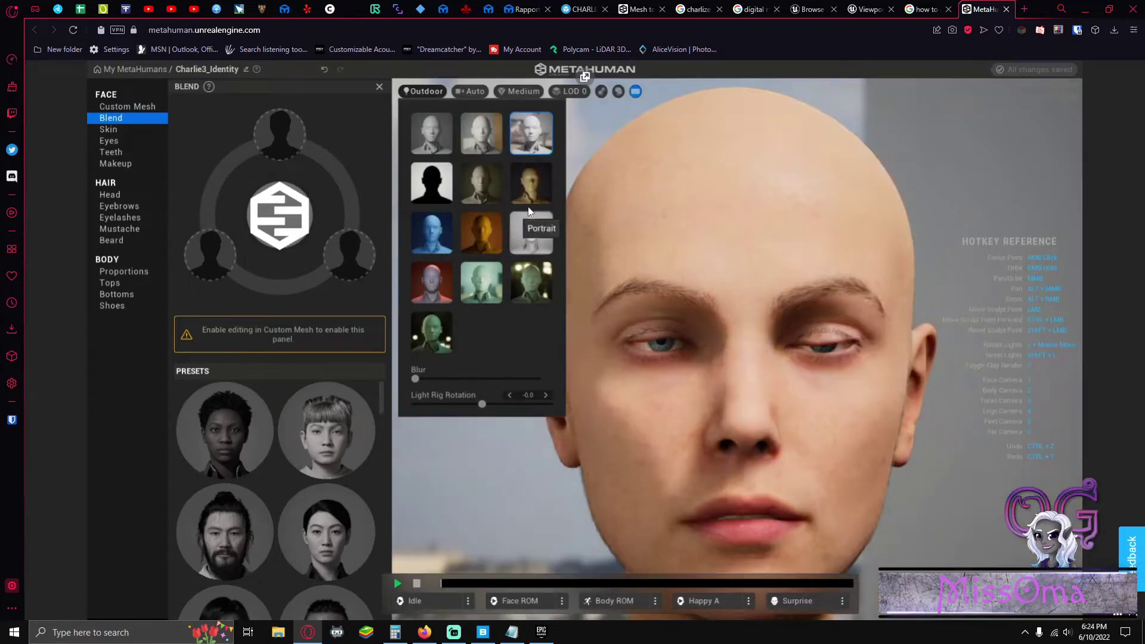
{"action": "left_click", "coordinate": [524, 253]}
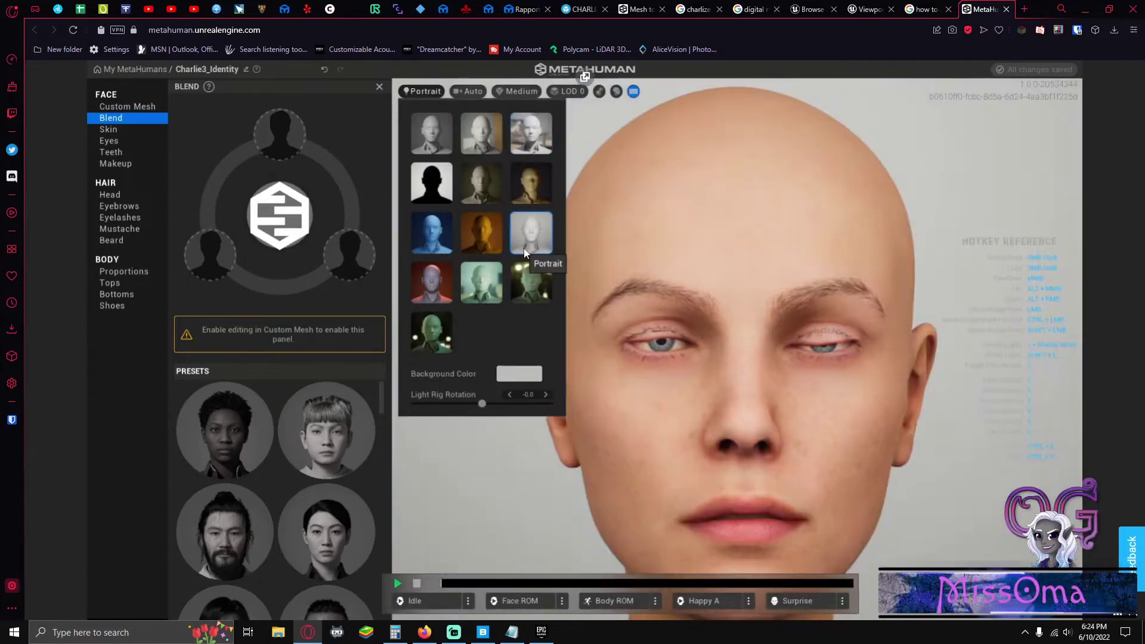
{"action": "scroll", "coordinate": [753, 412], "scroll_direction": "down", "scroll_amount": 5}
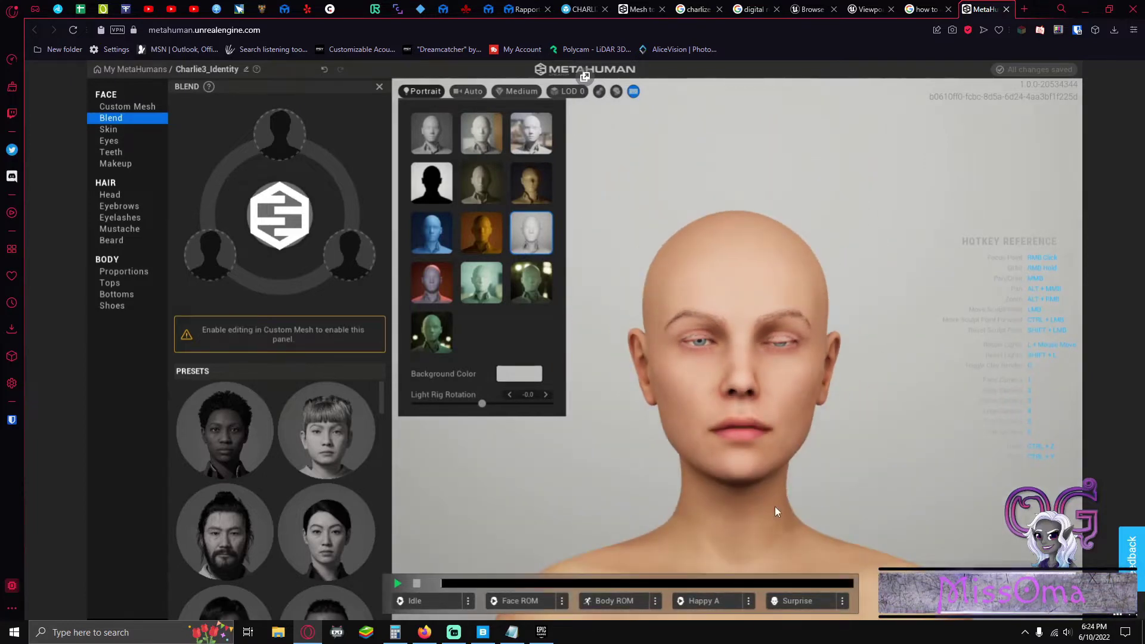
{"action": "scroll", "coordinate": [774, 505], "scroll_direction": "up", "scroll_amount": 5}
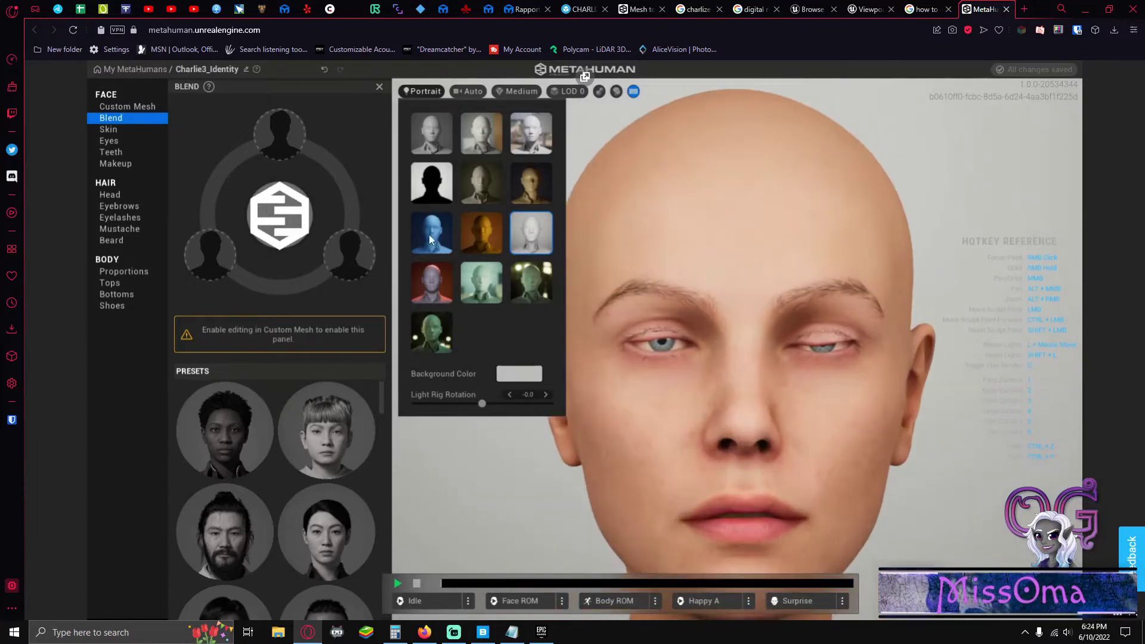
Try the Silhouette, Red Lantern and Underpass Night lighting on the head, and settle on the Indoor lighting
{"action": "left_click", "coordinate": [429, 227]}
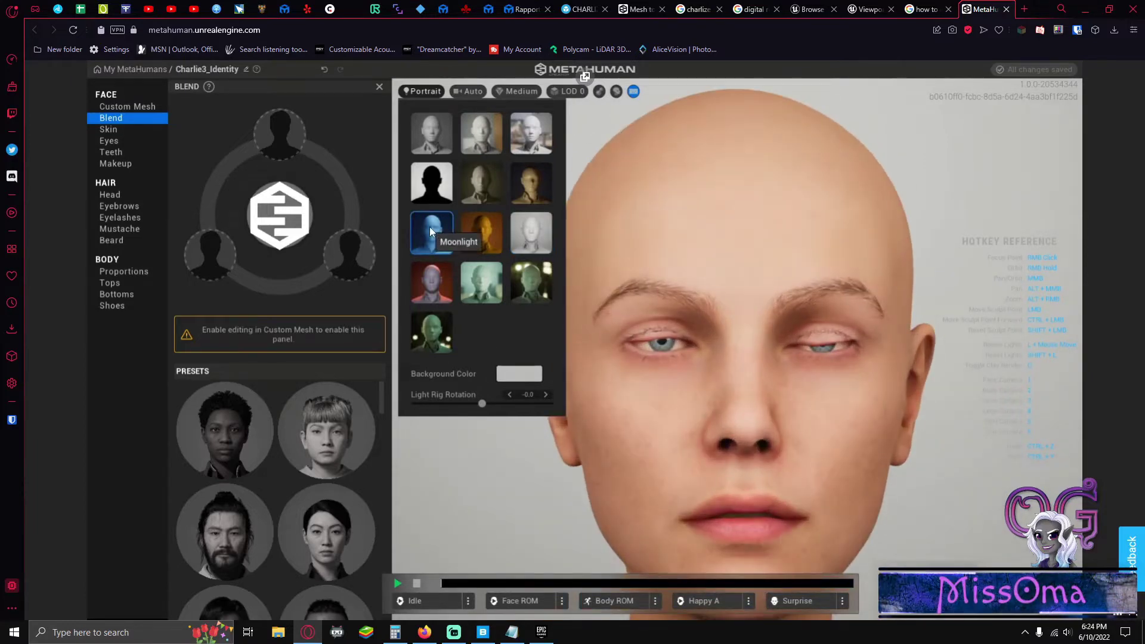
{"action": "left_click", "coordinate": [429, 188]}
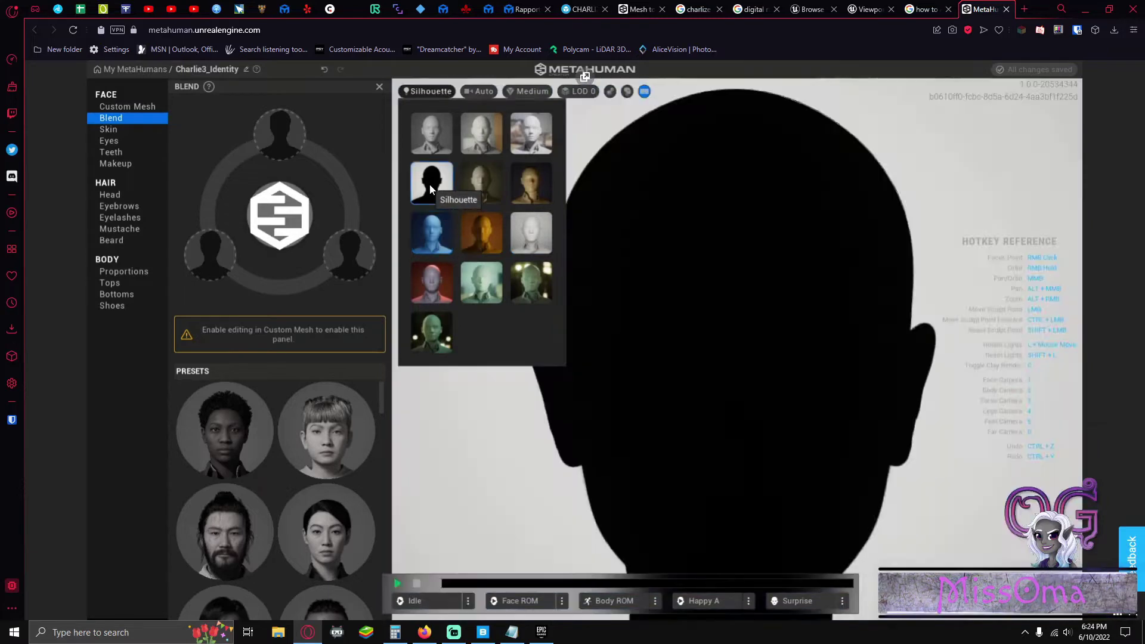
{"action": "left_click", "coordinate": [433, 268]}
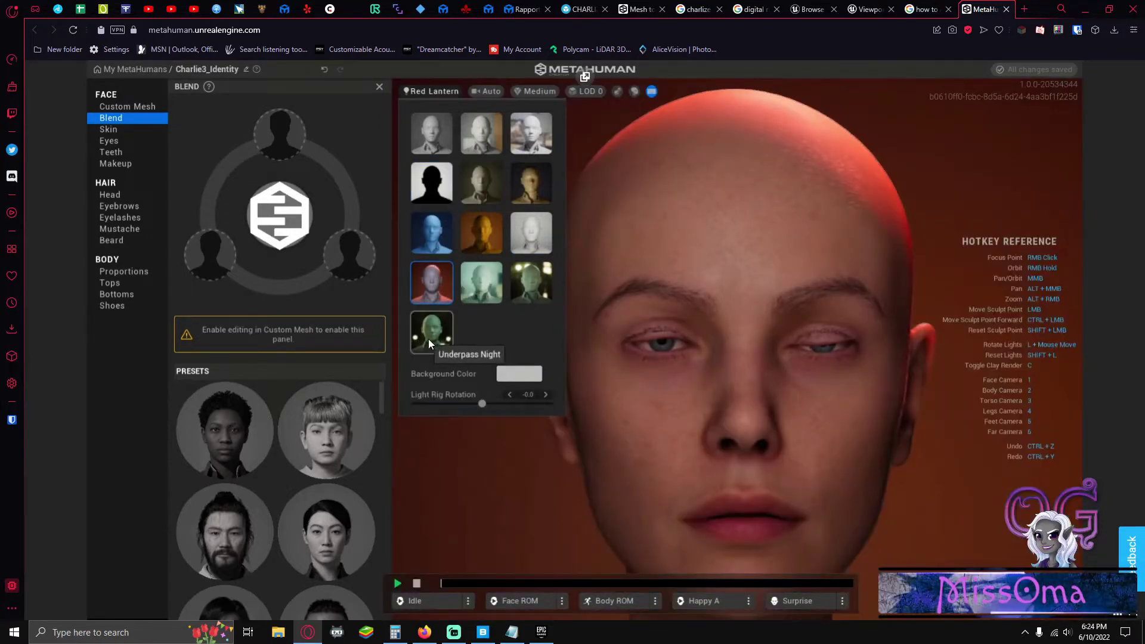
{"action": "left_click", "coordinate": [428, 339]}
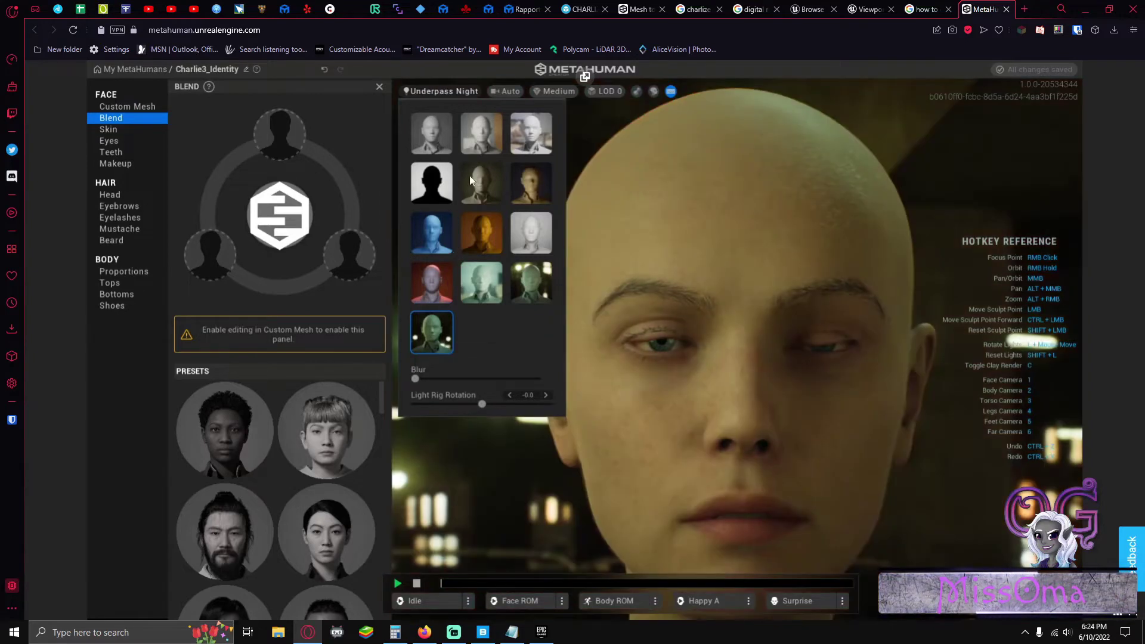
{"action": "left_click", "coordinate": [475, 118]}
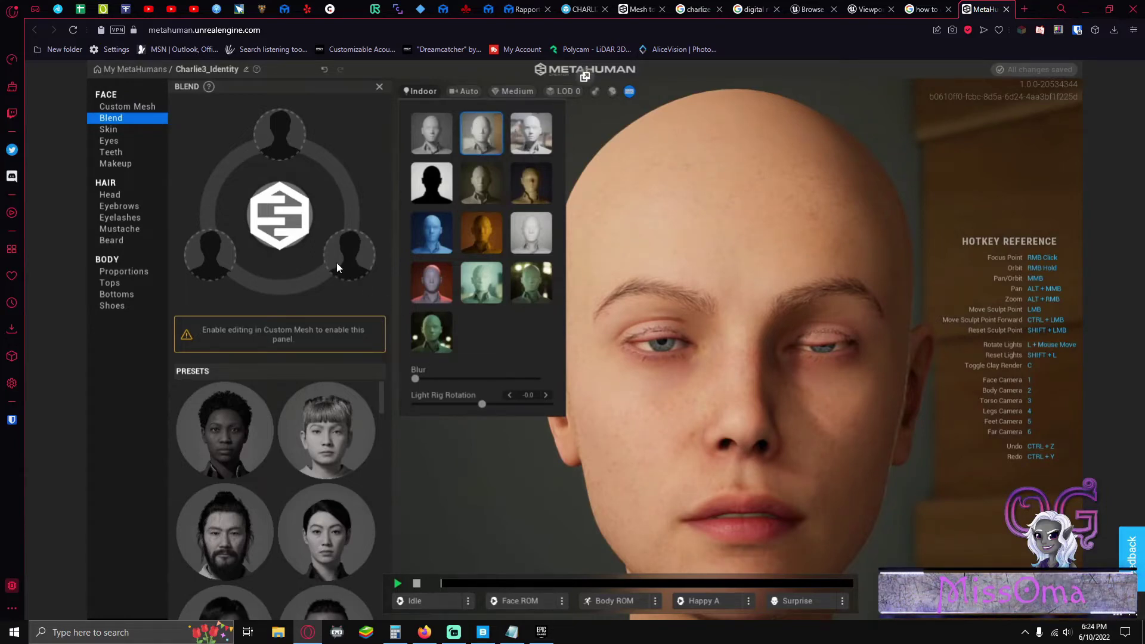
Remove the freckles from the skin by choosing the freckle-free pattern
{"action": "left_click", "coordinate": [111, 130]}
{"action": "left_click", "coordinate": [290, 117]}
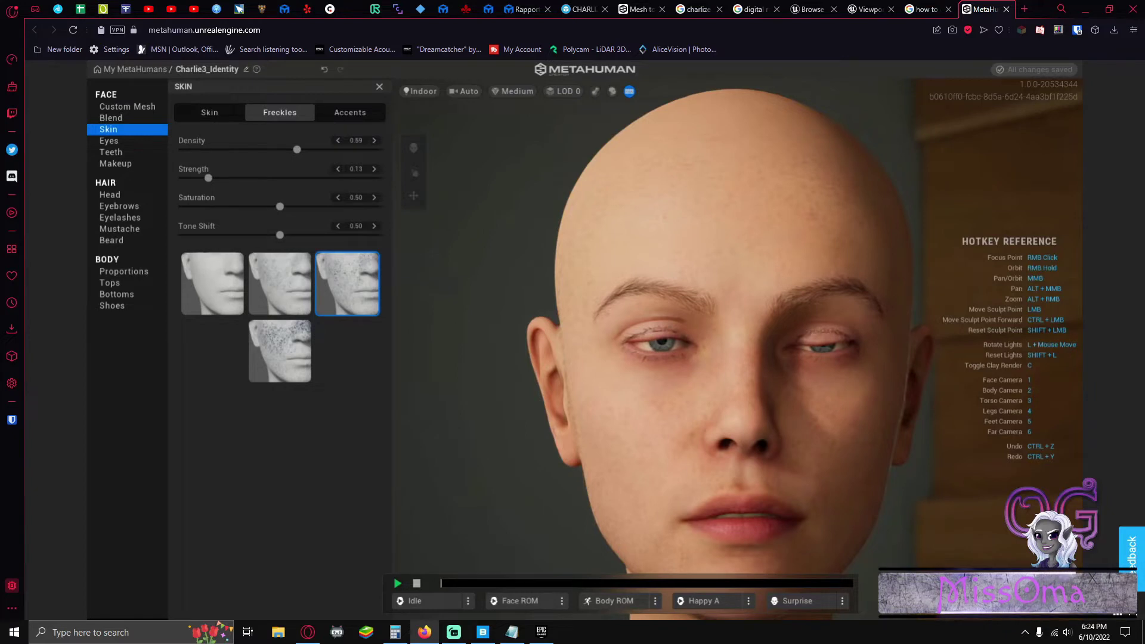
{"action": "left_click", "coordinate": [209, 303]}
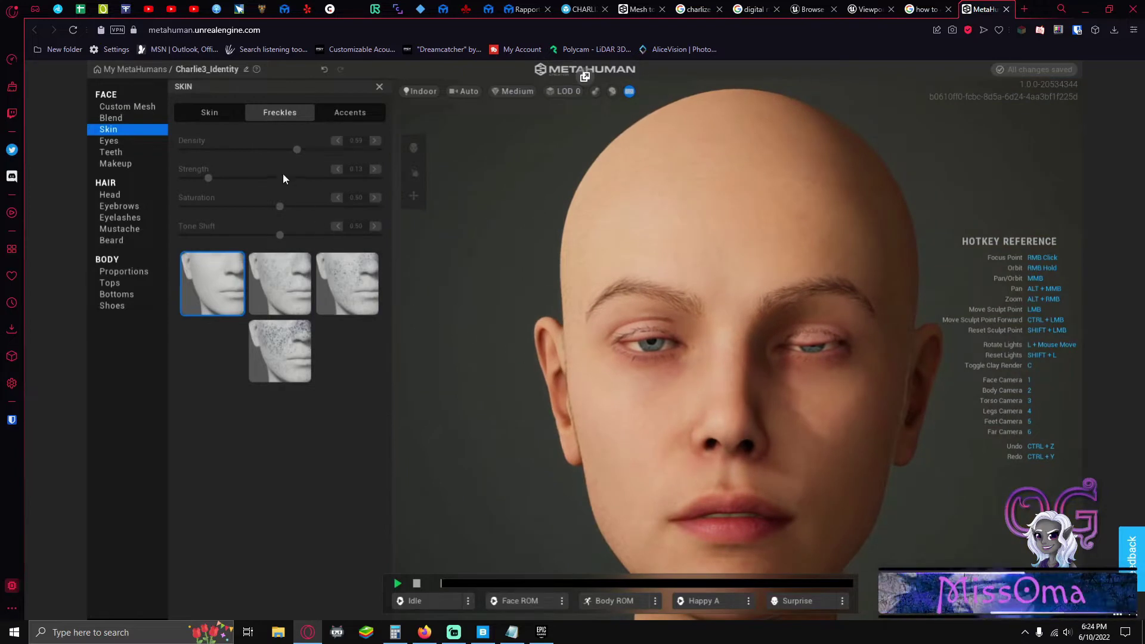
Test the skin texture at its maximum of 1.0, and set it to about 0.09
{"action": "left_click", "coordinate": [213, 113]}
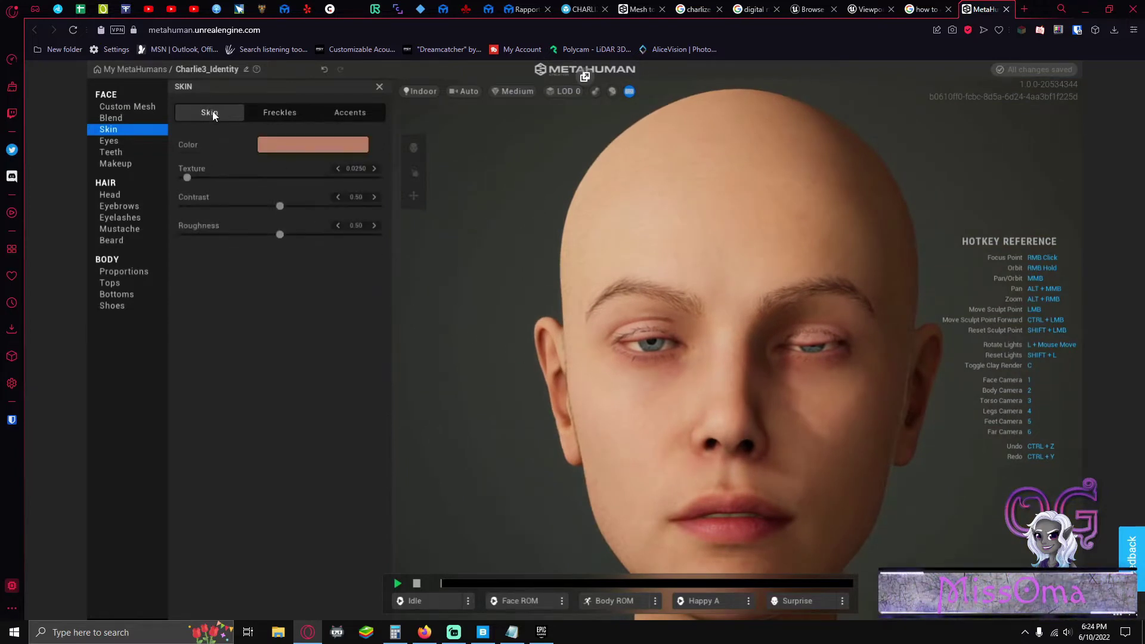
{"action": "left_click_drag", "start_coordinate": [192, 180], "coordinate": [382, 159]}
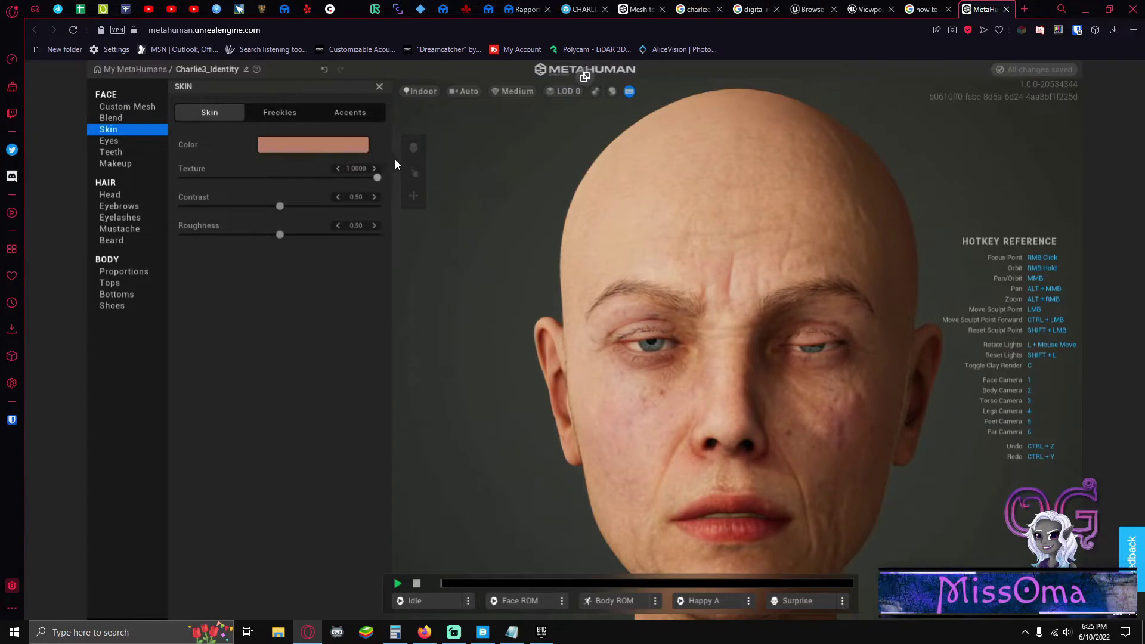
{"action": "left_click_drag", "start_coordinate": [376, 177], "coordinate": [193, 189]}
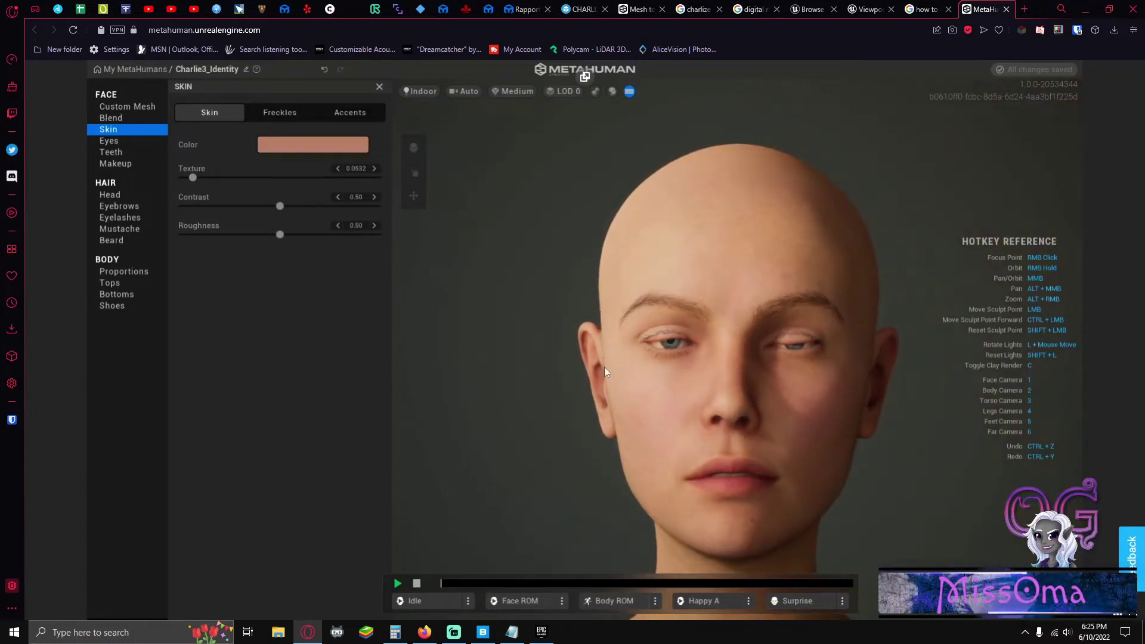
Compare eye Presets 008, 011 and 012 on the face up close, and apply the first preset of the fourth row
{"action": "left_click", "coordinate": [117, 142]}
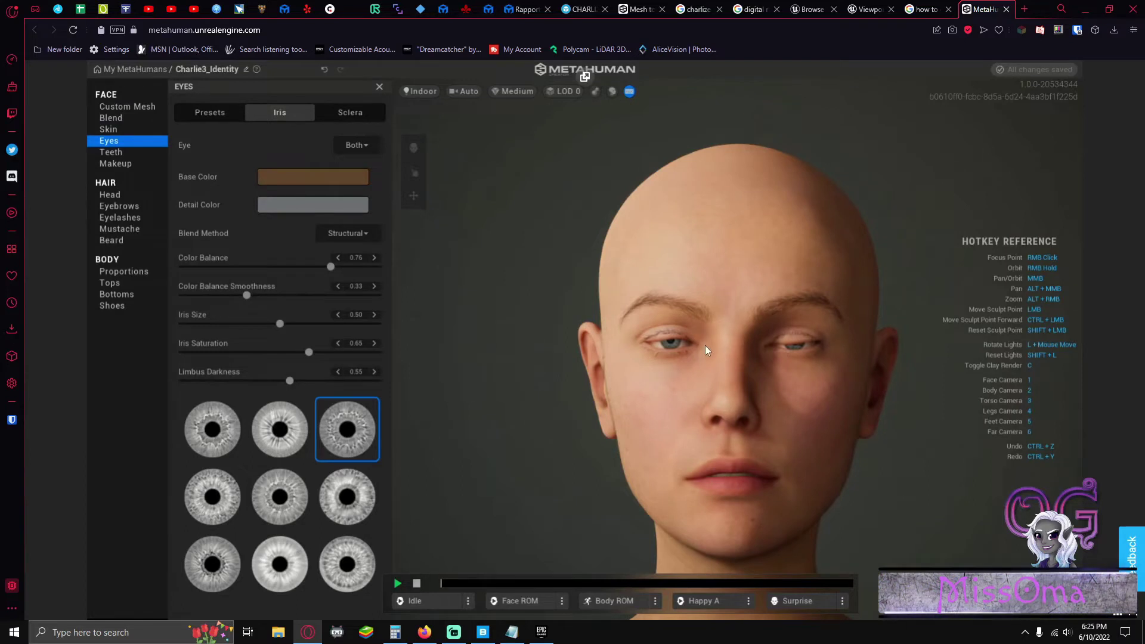
{"action": "scroll", "coordinate": [705, 346], "scroll_direction": "up", "scroll_amount": 5}
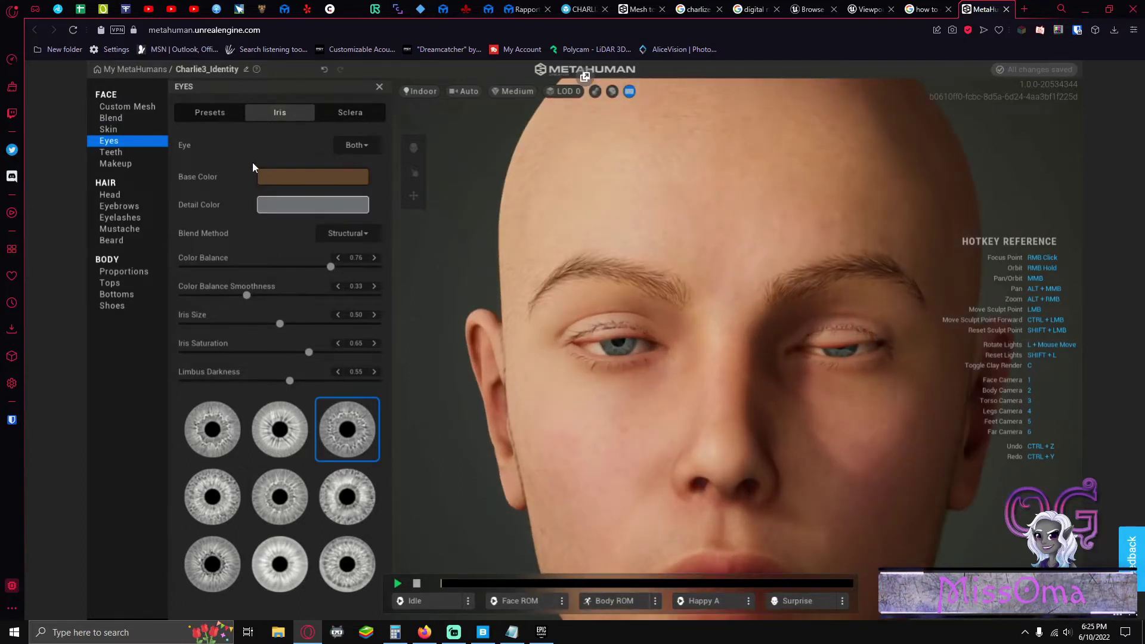
{"action": "left_click", "coordinate": [216, 114]}
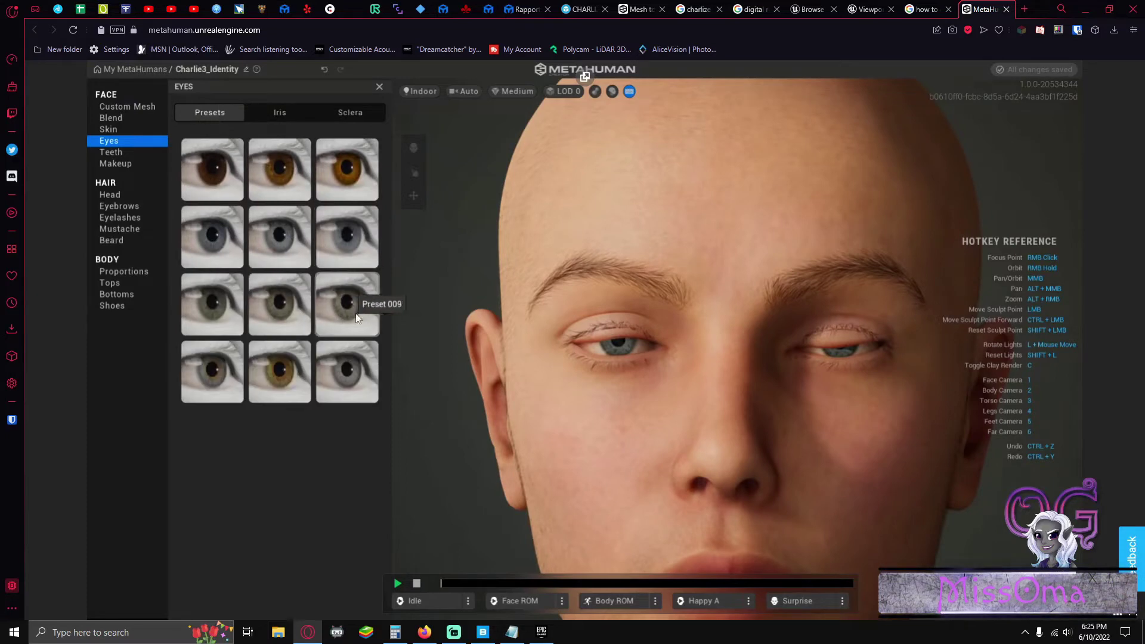
{"action": "left_click", "coordinate": [277, 327]}
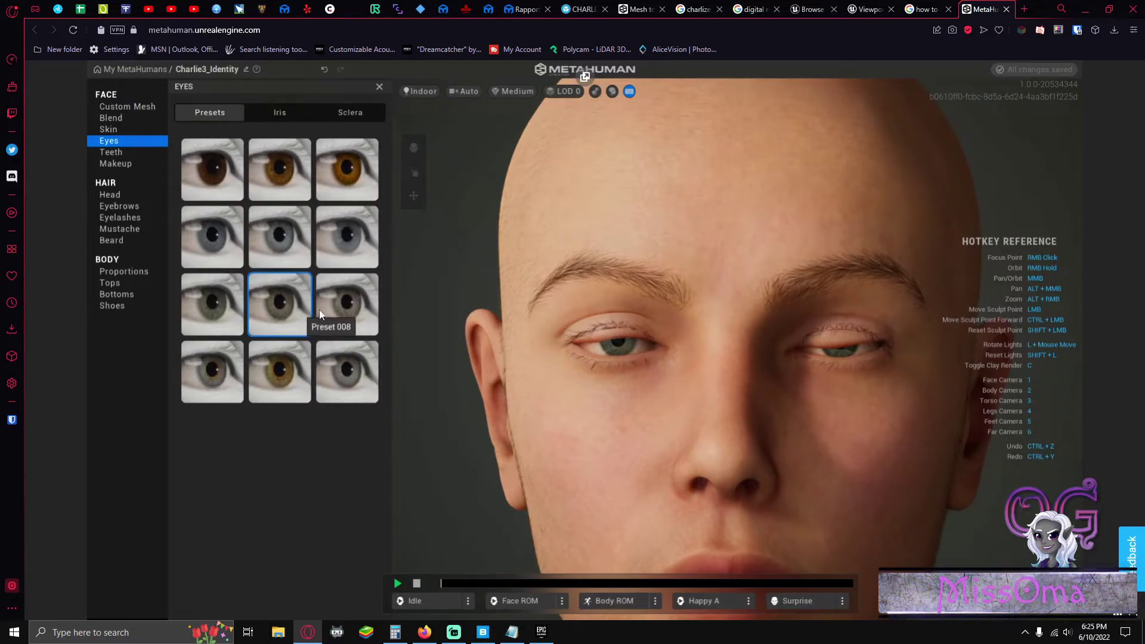
{"action": "left_click", "coordinate": [280, 376]}
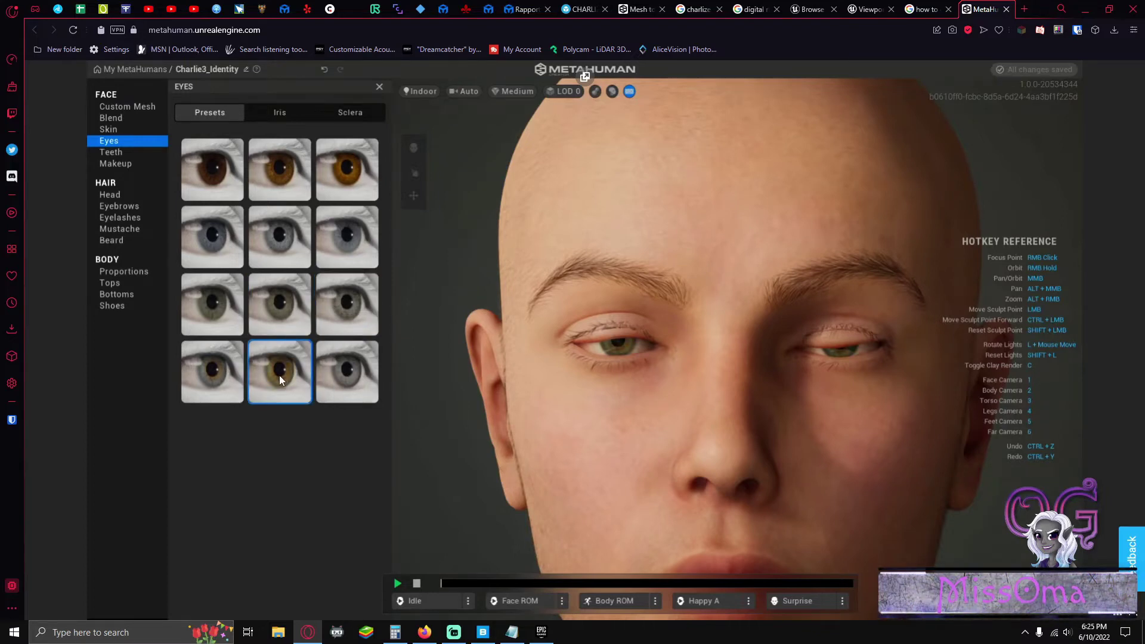
{"action": "left_click", "coordinate": [223, 386]}
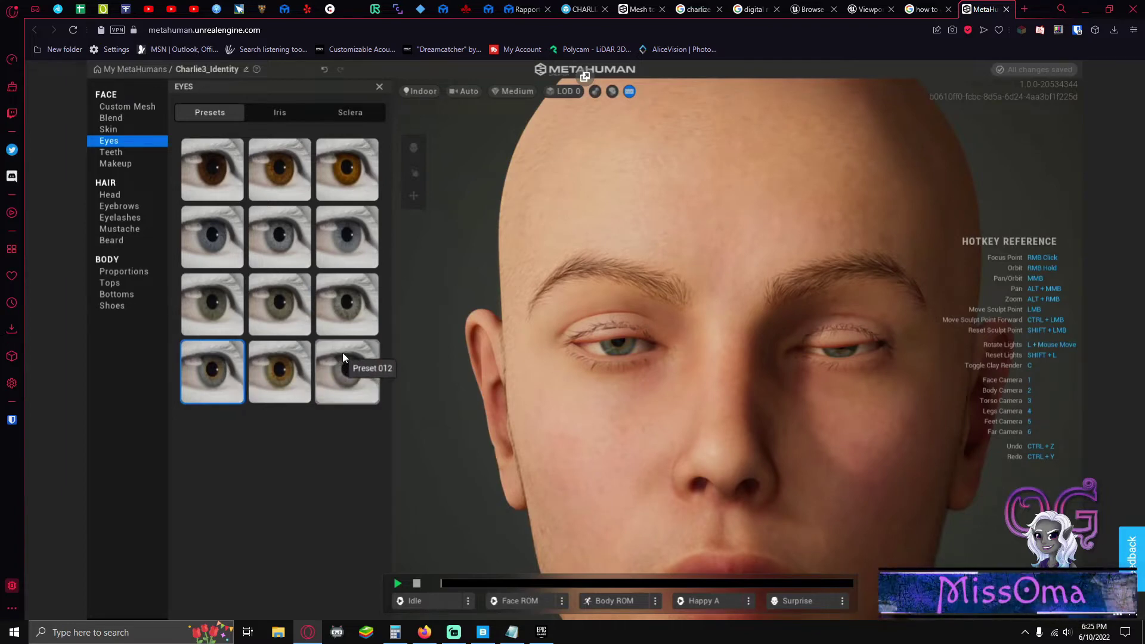
{"action": "left_click", "coordinate": [356, 384]}
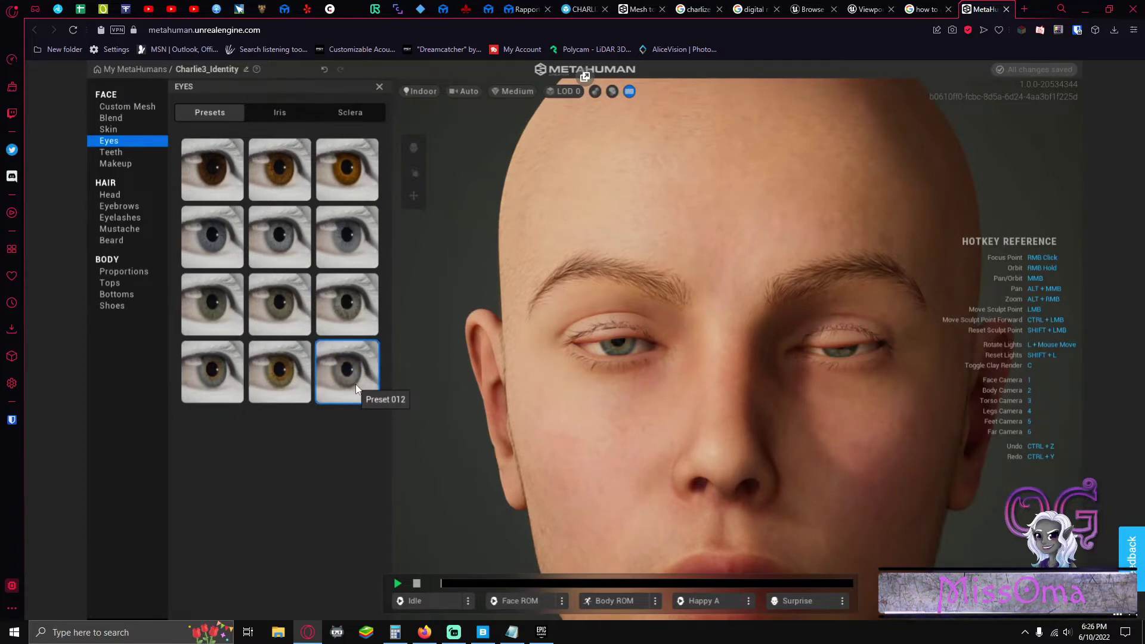
{"action": "left_click", "coordinate": [222, 385]}
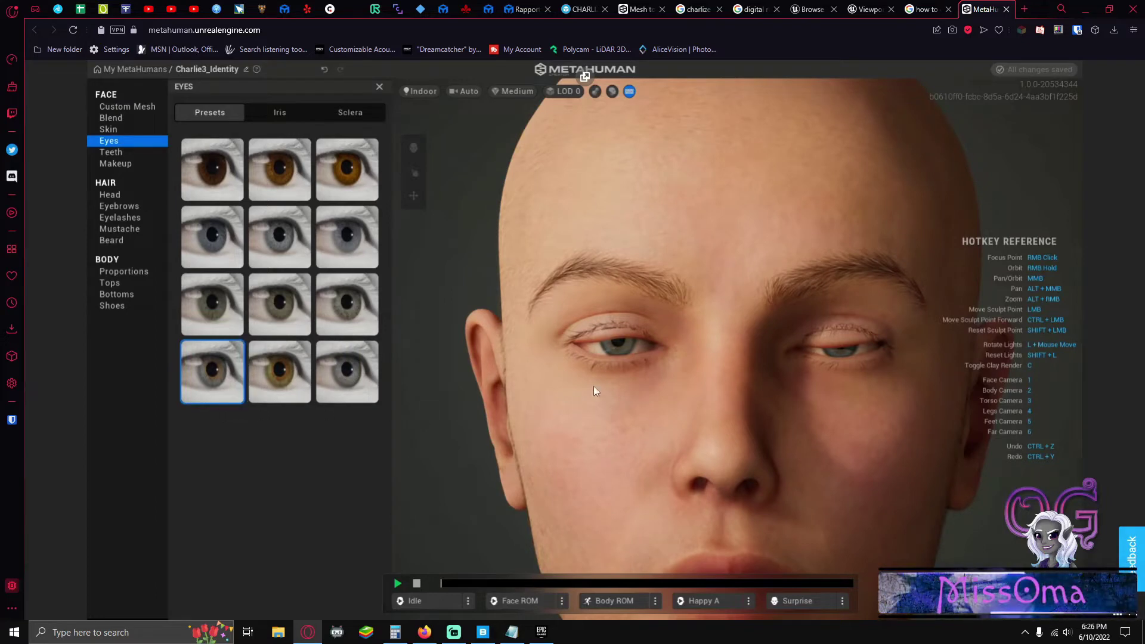
{"action": "scroll", "coordinate": [724, 464], "scroll_direction": "down", "scroll_amount": 2}
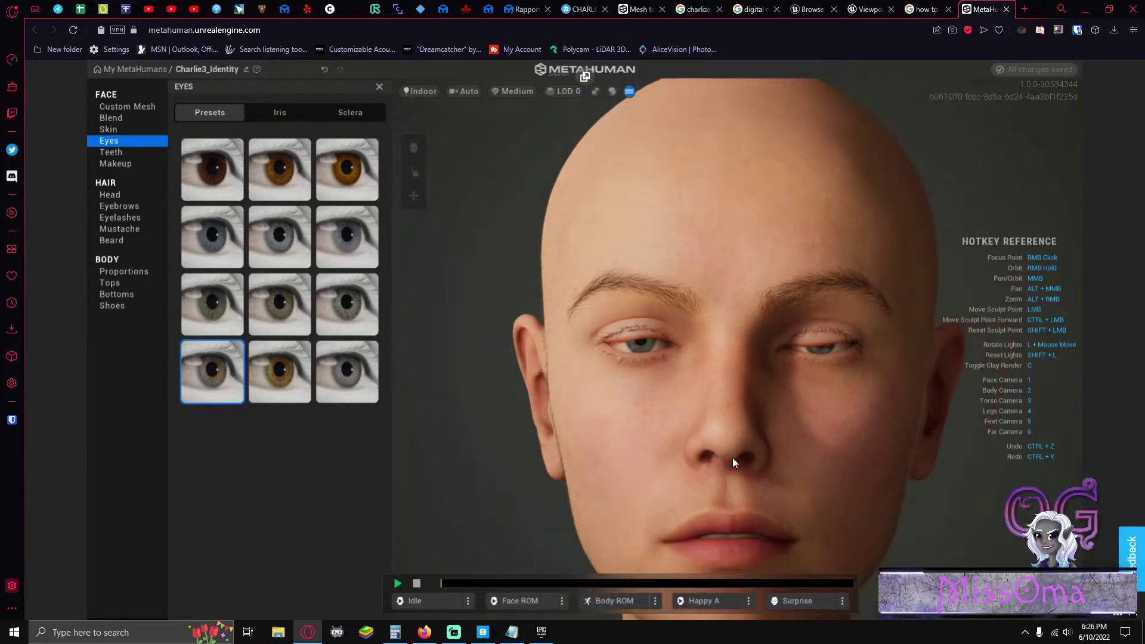
{"action": "scroll", "coordinate": [732, 458], "scroll_direction": "down", "scroll_amount": 1}
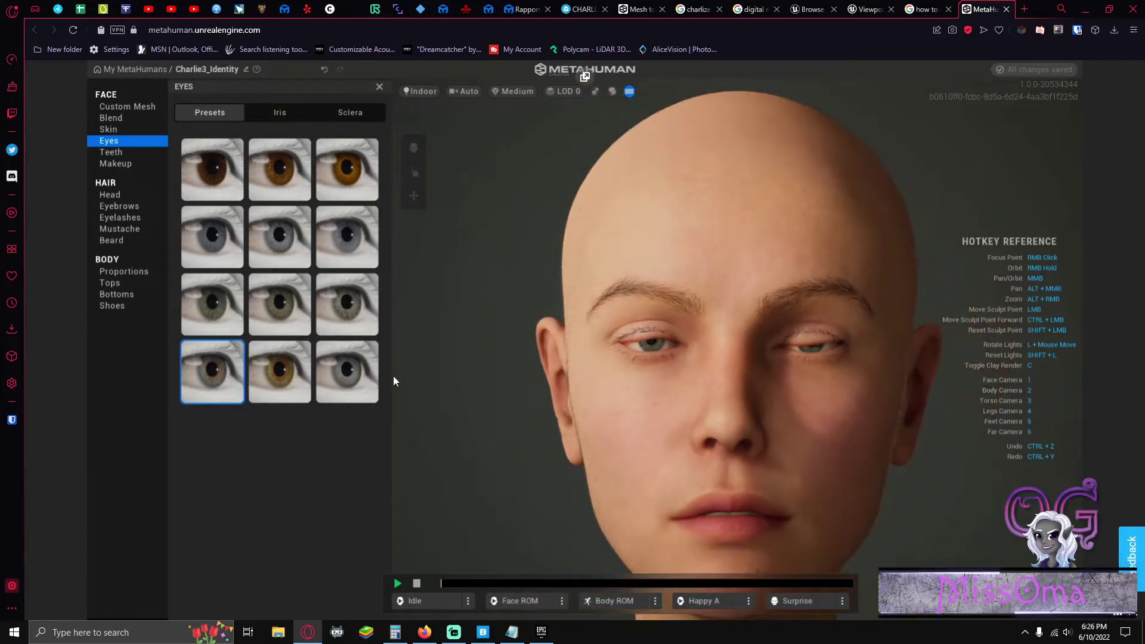
Lighten the tooth color with U 0.05 and set the plaque amount to 0.09
{"action": "left_click", "coordinate": [107, 151]}
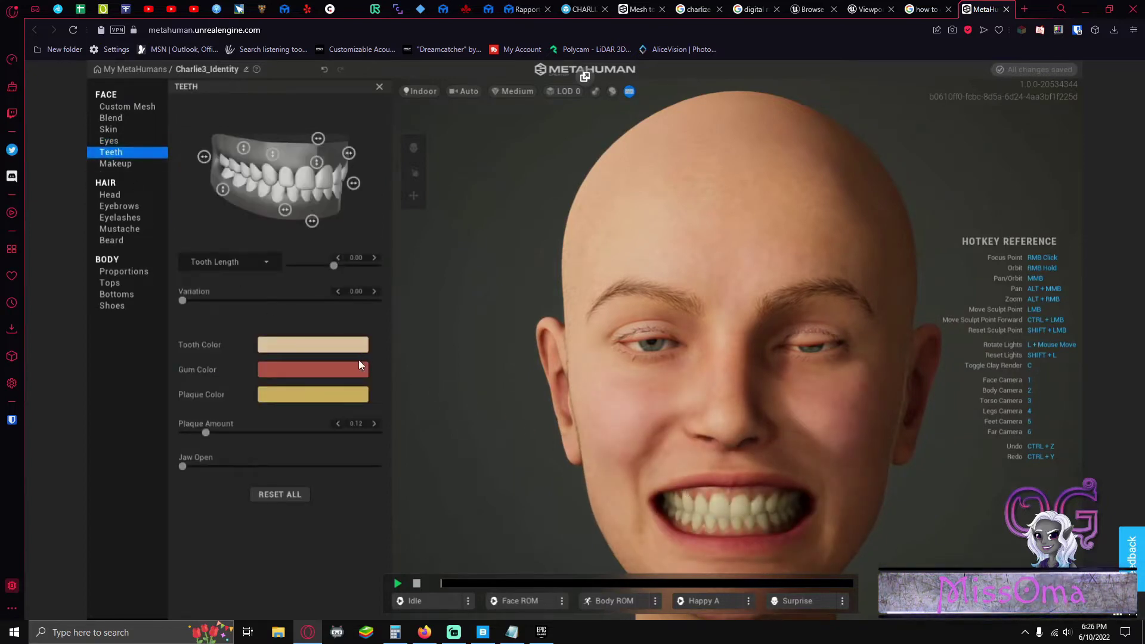
{"action": "left_click", "coordinate": [328, 345]}
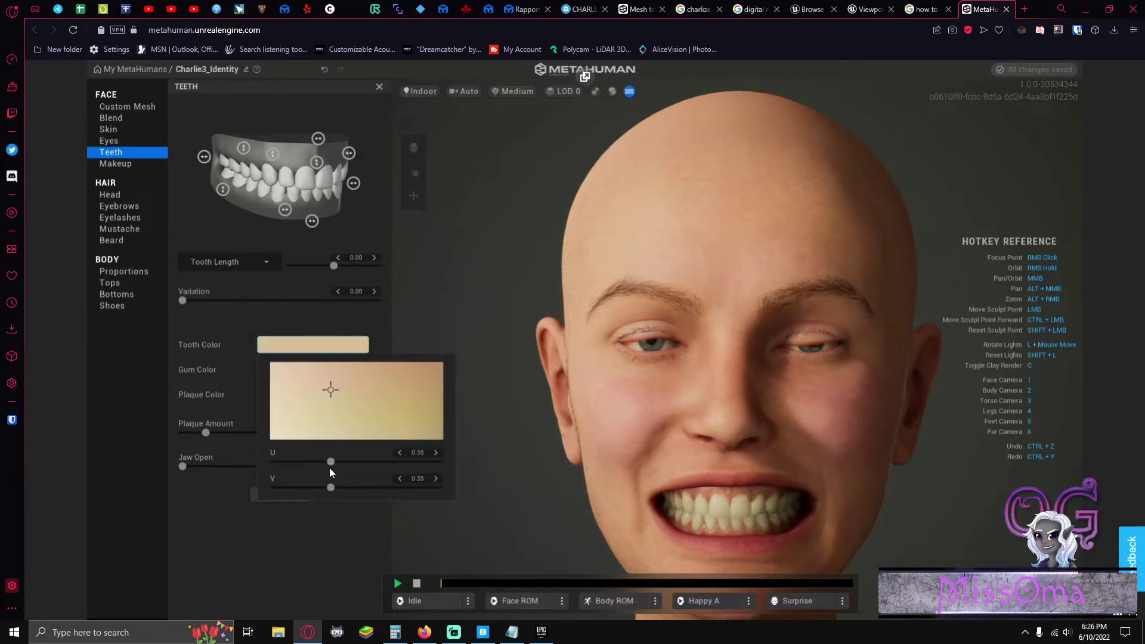
{"action": "left_click_drag", "start_coordinate": [331, 463], "coordinate": [281, 463]}
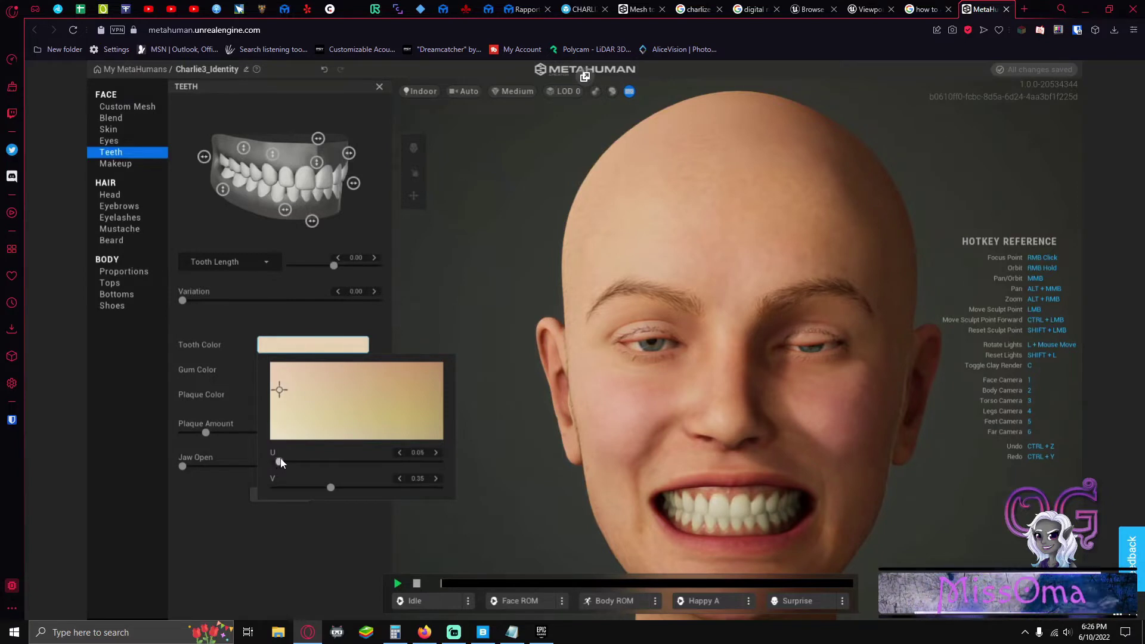
{"action": "left_click", "coordinate": [286, 539]}
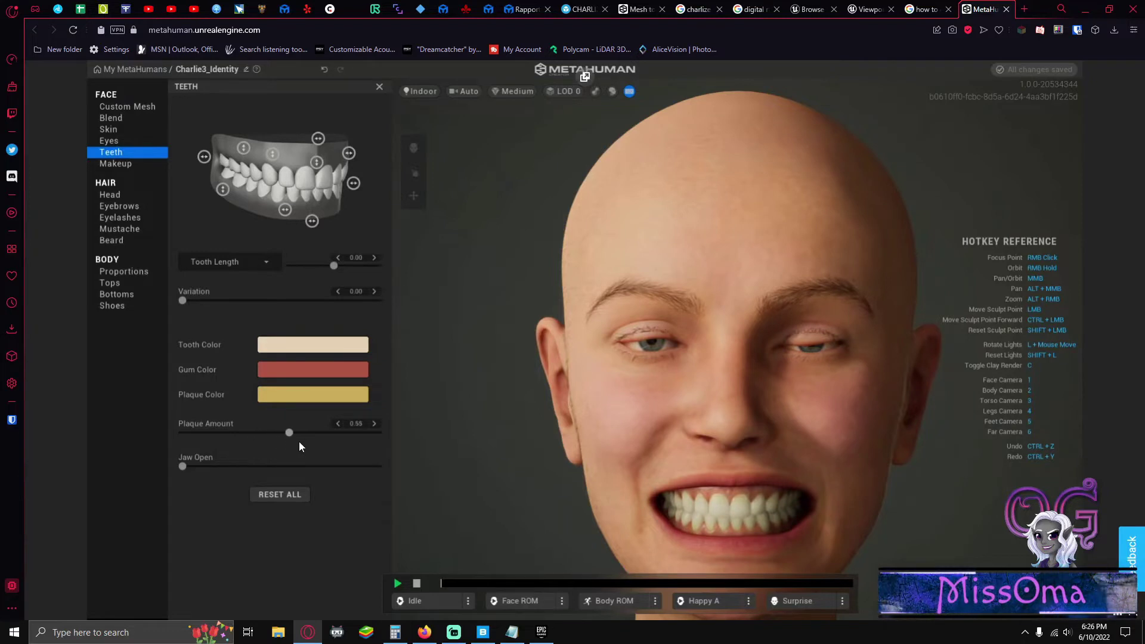
{"action": "left_click_drag", "start_coordinate": [363, 441], "coordinate": [236, 427]}
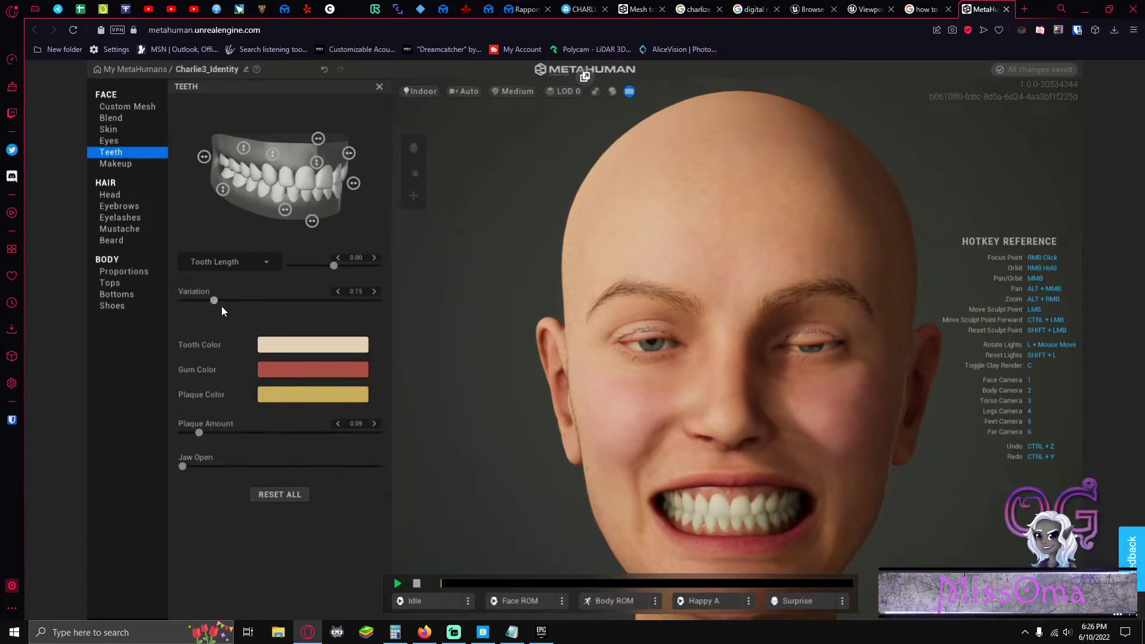
Try several teeth variation amounts, settle on 0.11, and set the tooth length to 0.33
{"action": "left_click_drag", "start_coordinate": [221, 306], "coordinate": [259, 309]}
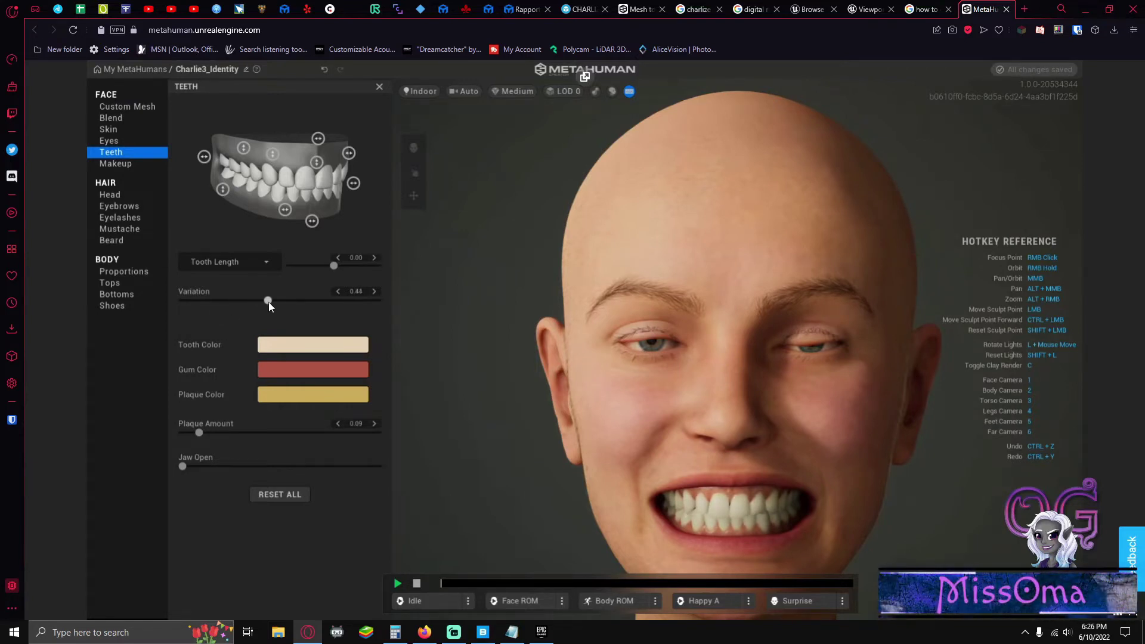
{"action": "left_click_drag", "start_coordinate": [276, 302], "coordinate": [306, 303]}
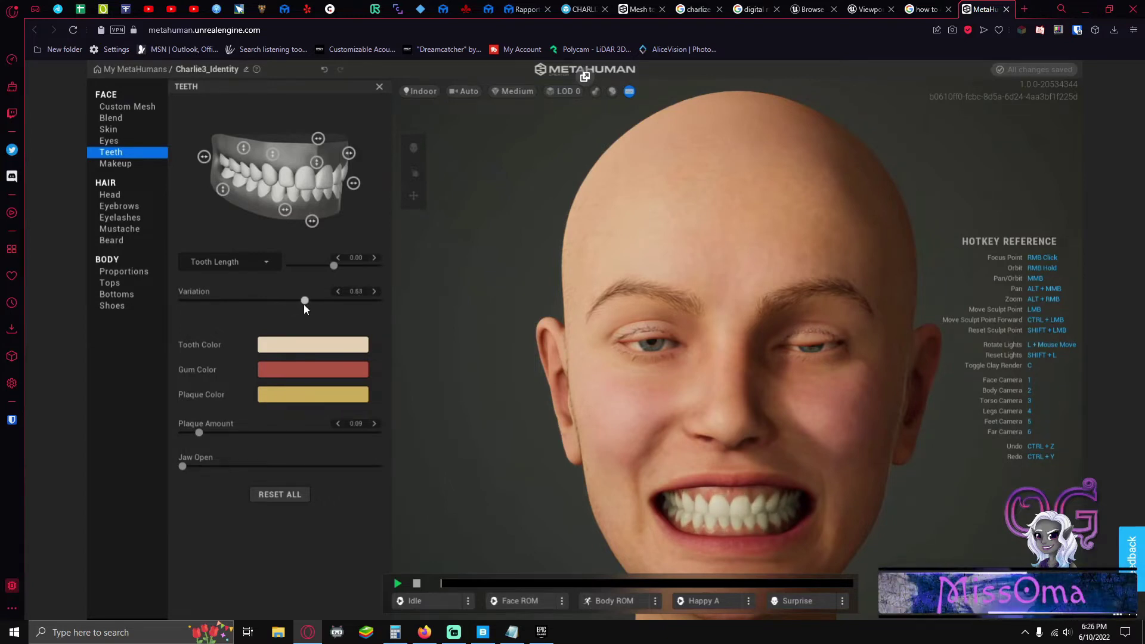
{"action": "left_click_drag", "start_coordinate": [295, 306], "coordinate": [197, 314]}
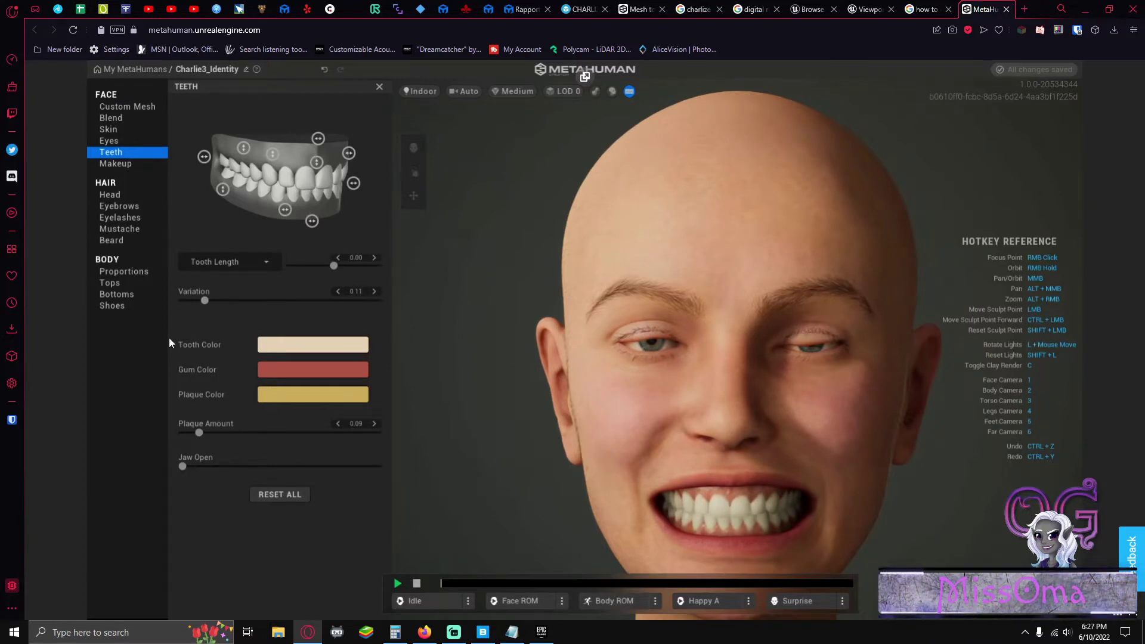
{"action": "left_click_drag", "start_coordinate": [335, 267], "coordinate": [348, 287]}
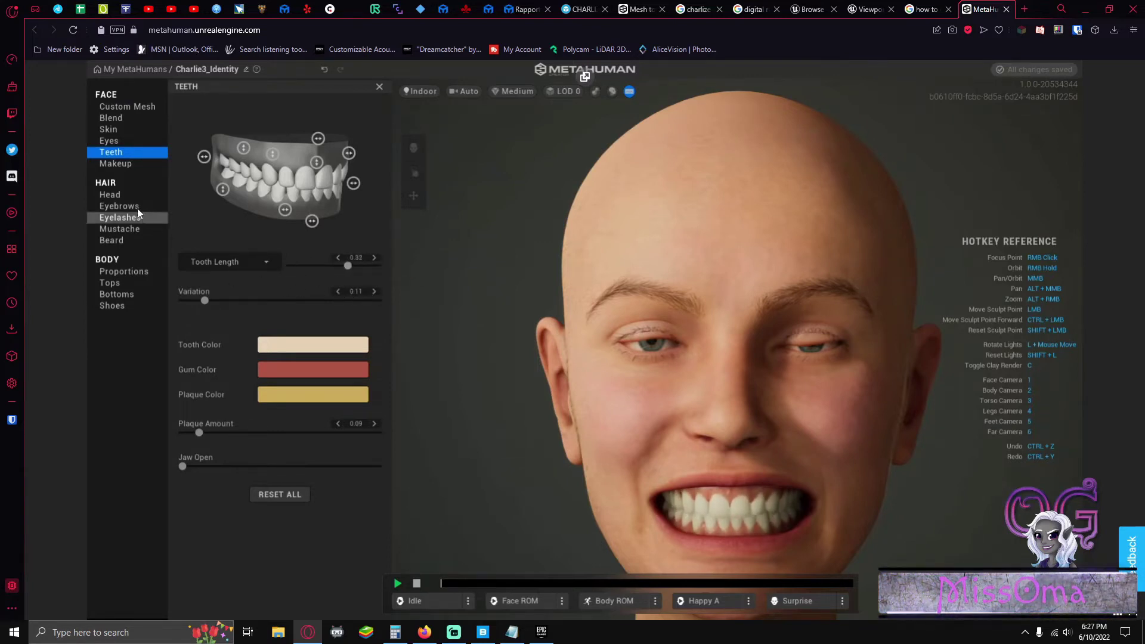
Apply foundation makeup in the second shade of the first row with an intensity of 0.80
{"action": "left_click", "coordinate": [113, 168]}
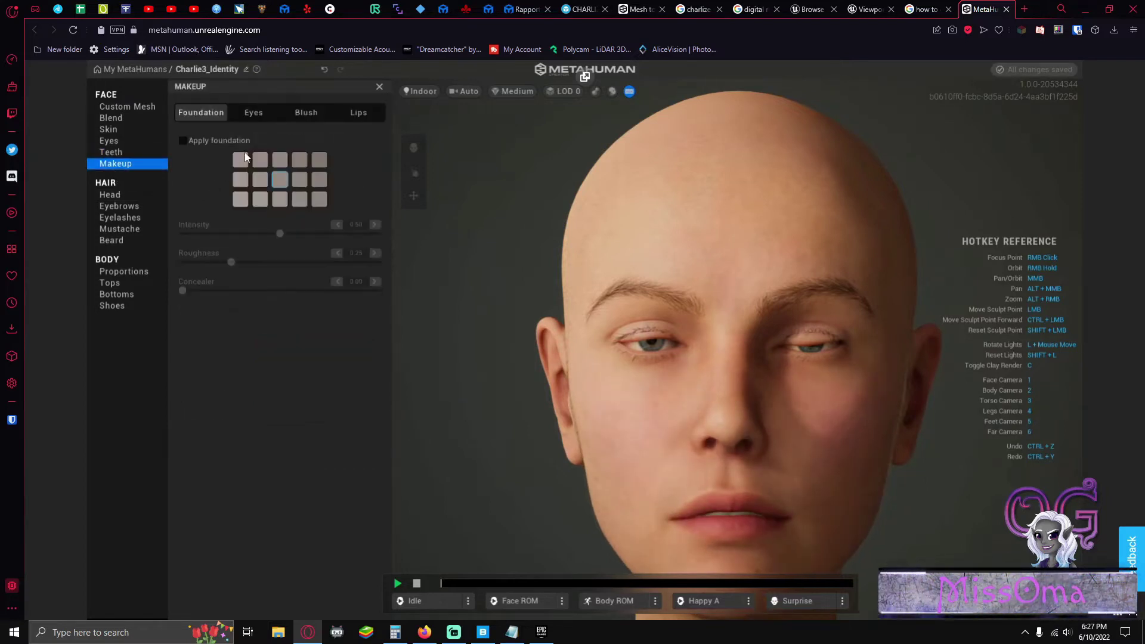
{"action": "left_click", "coordinate": [186, 142]}
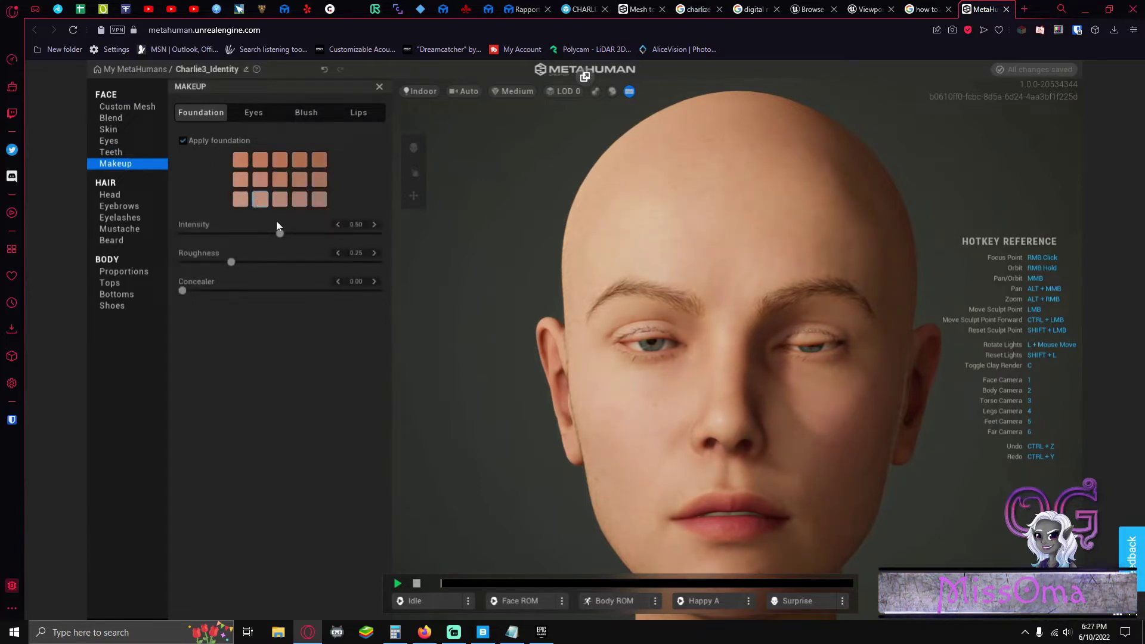
{"action": "scroll", "coordinate": [703, 426], "scroll_direction": "down", "scroll_amount": 2}
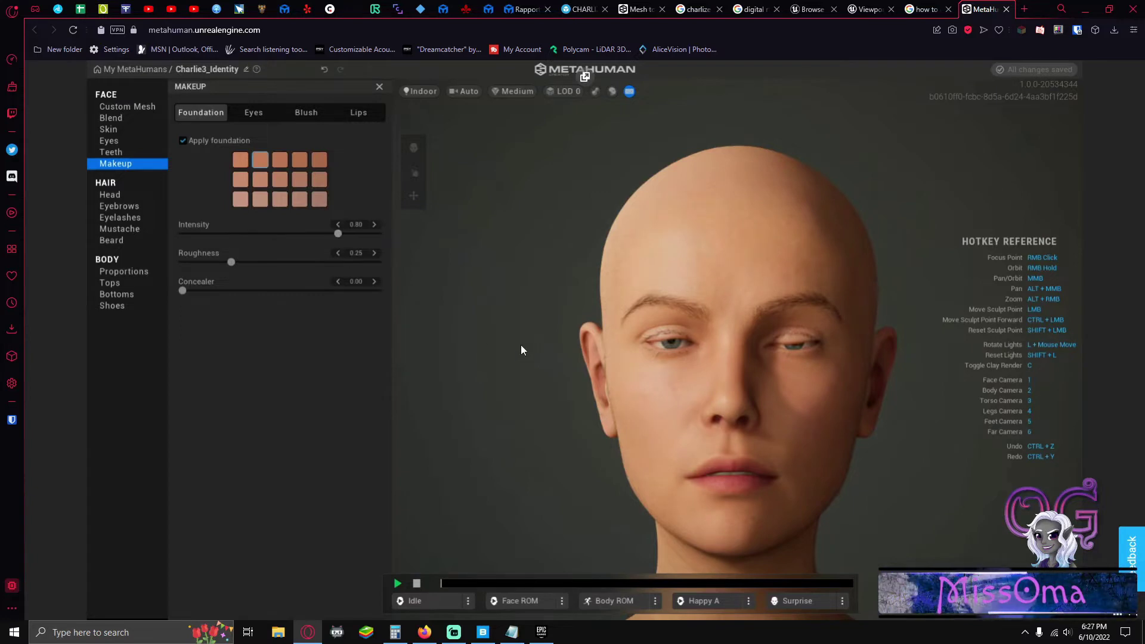
{"action": "scroll", "coordinate": [715, 431], "scroll_direction": "up", "scroll_amount": 5}
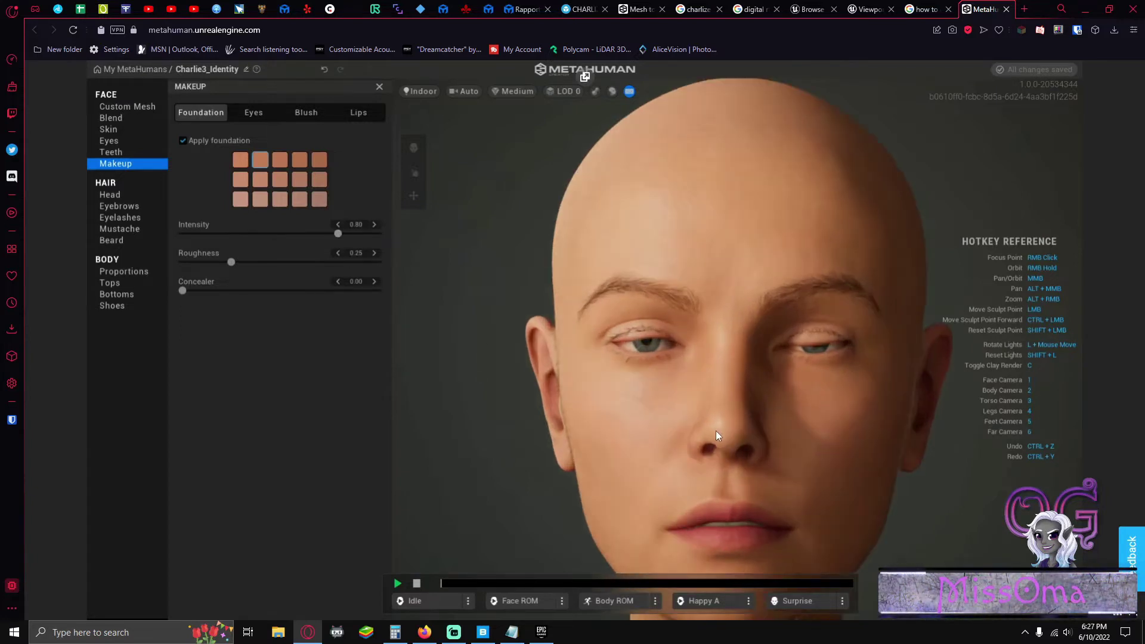
{"action": "scroll", "coordinate": [731, 460], "scroll_direction": "down", "scroll_amount": 3}
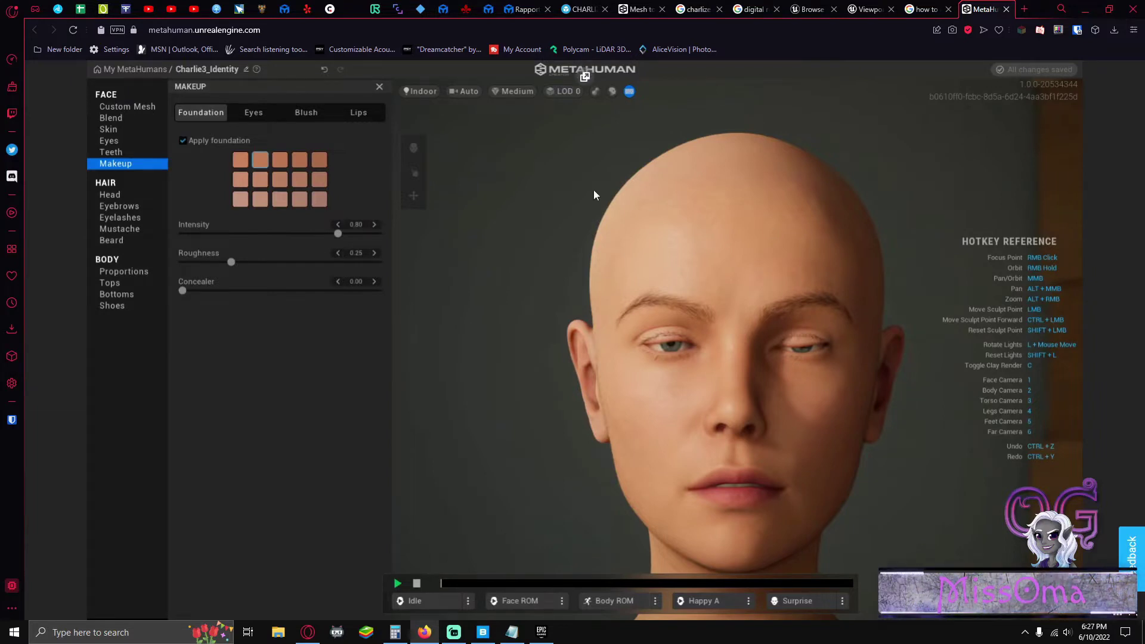
Set the concealer to 0.58, compare other foundation shades up close, and settle on the second shade of the first row
{"action": "left_click", "coordinate": [315, 163]}
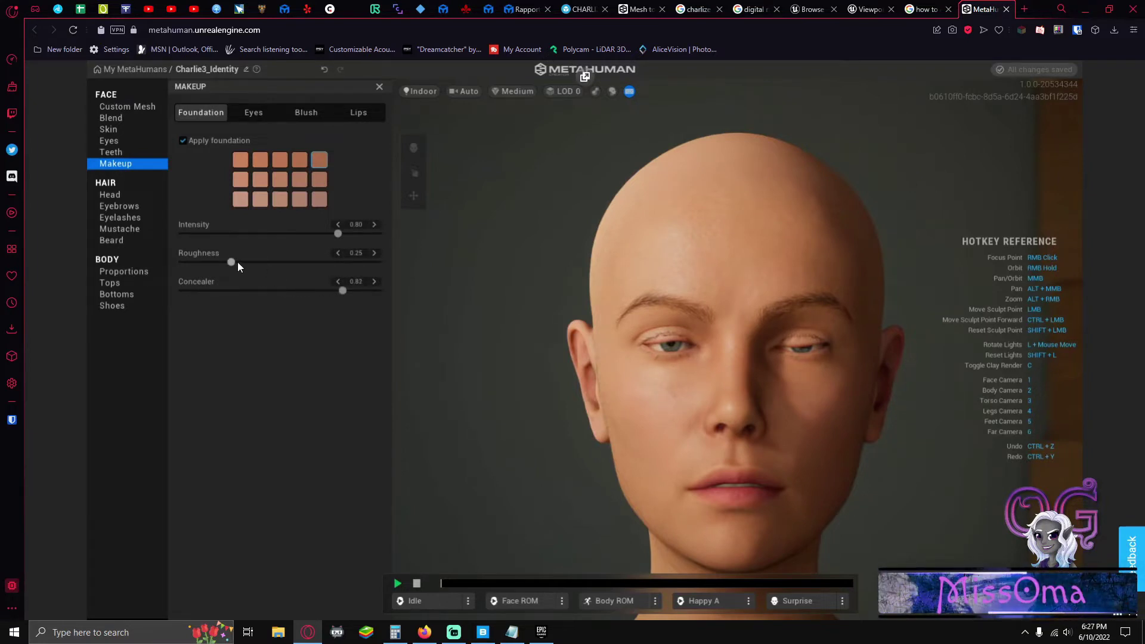
{"action": "scroll", "coordinate": [702, 392], "scroll_direction": "up", "scroll_amount": 5}
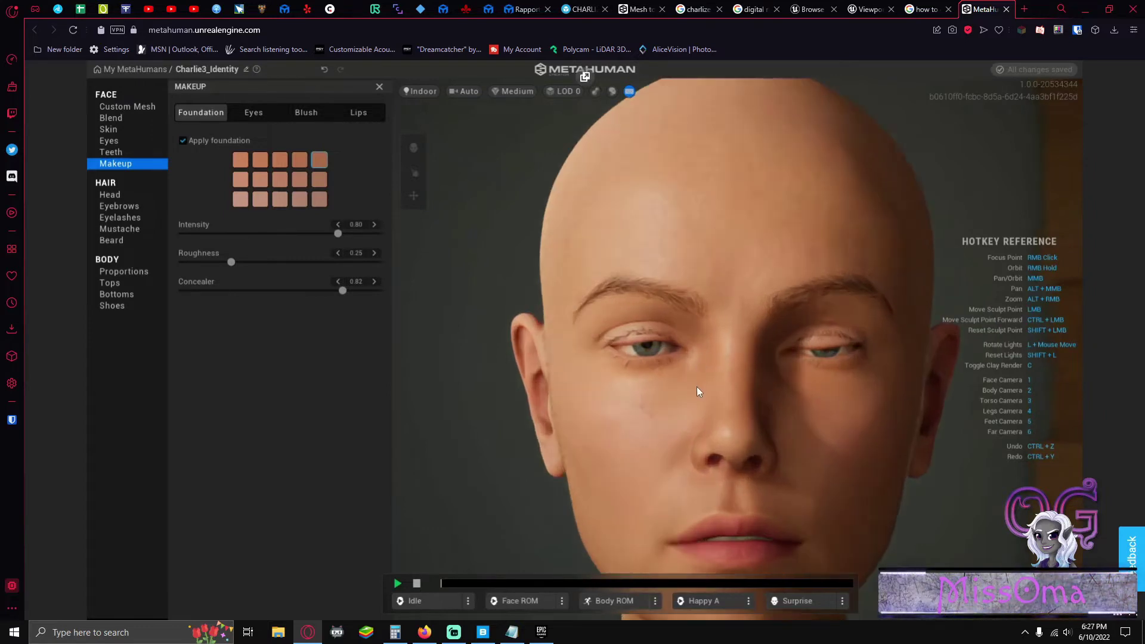
{"action": "mouse_move", "coordinate": [342, 293]}
{"action": "left_mouse_down"}
{"action": "mouse_move", "coordinate": [204, 299]}
{"action": "mouse_move", "coordinate": [350, 297]}
{"action": "left_mouse_up"}
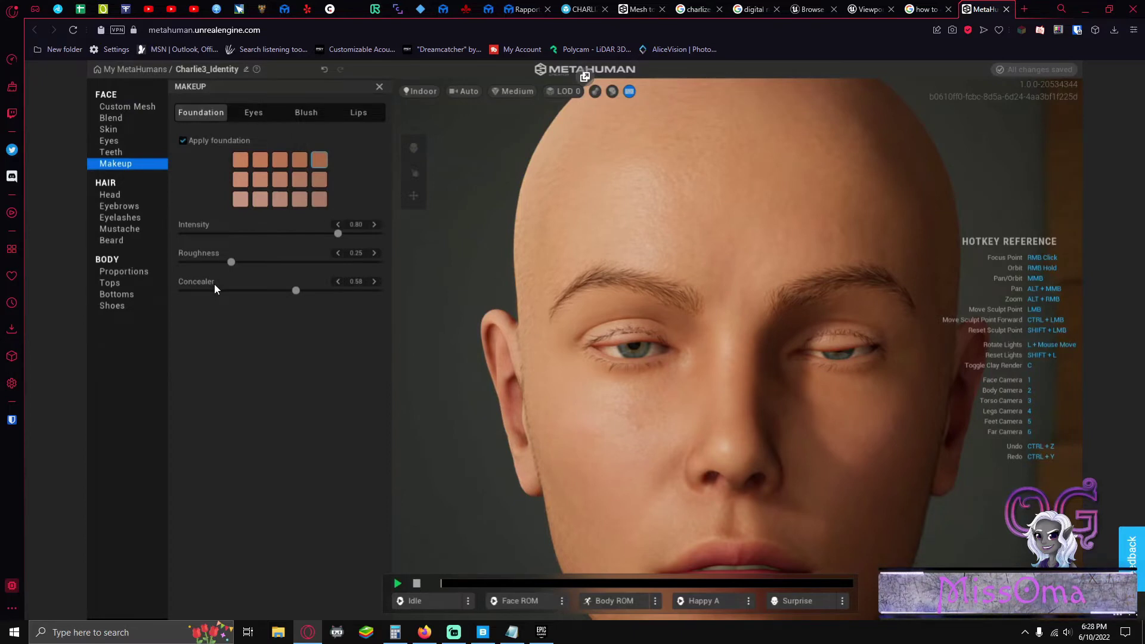
{"action": "left_click", "coordinate": [260, 184]}
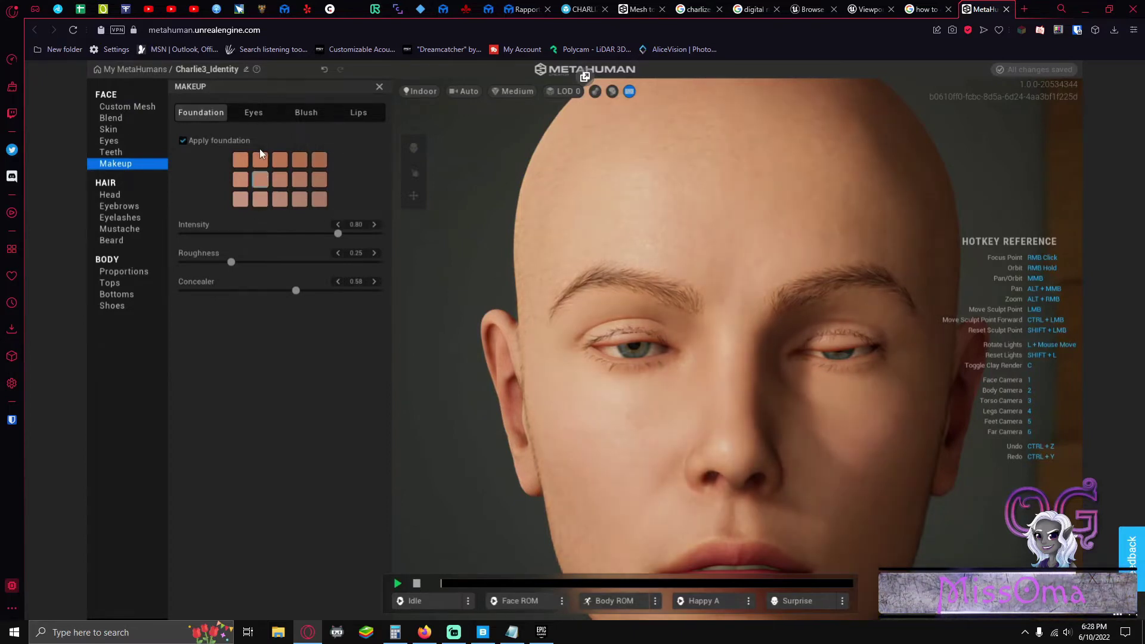
{"action": "left_click", "coordinate": [261, 158]}
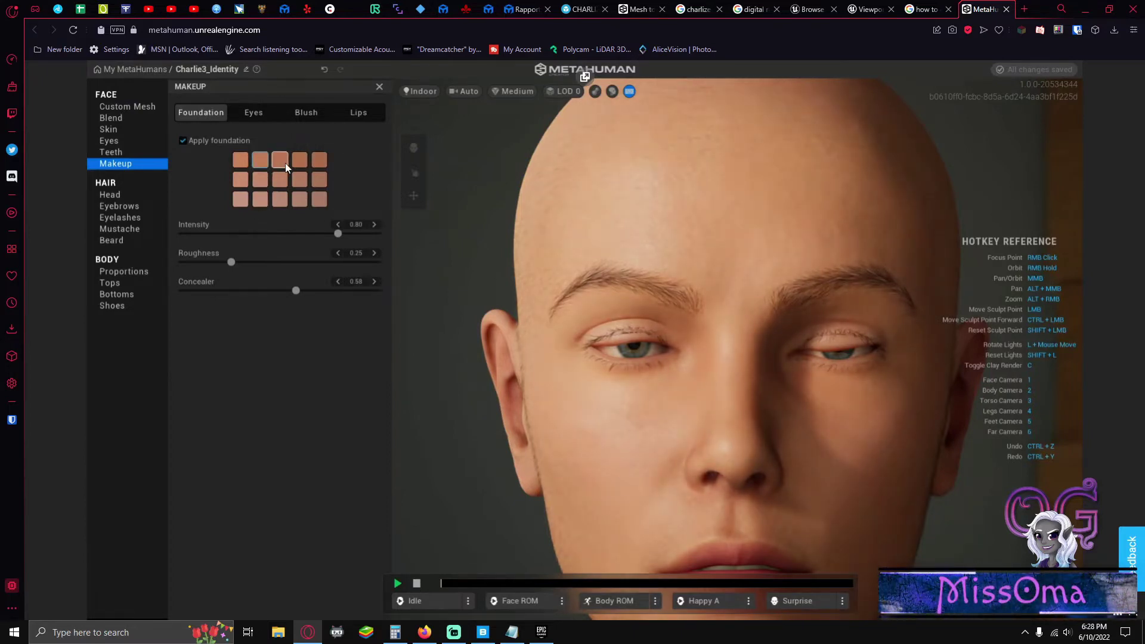
{"action": "right_click_drag", "start_coordinate": [683, 377], "coordinate": [678, 470], "text": "alt"}
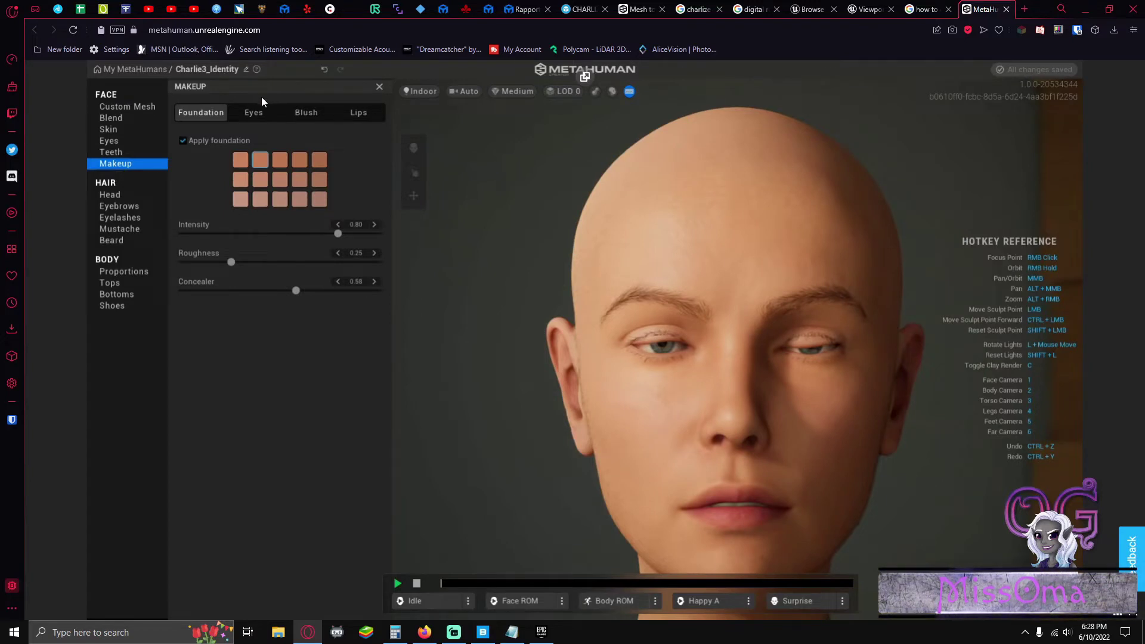
Try the Panda Smudge, Double Mod and Classic Bar eye makeup styles, and apply the third style of the first row
{"action": "left_click", "coordinate": [256, 113]}
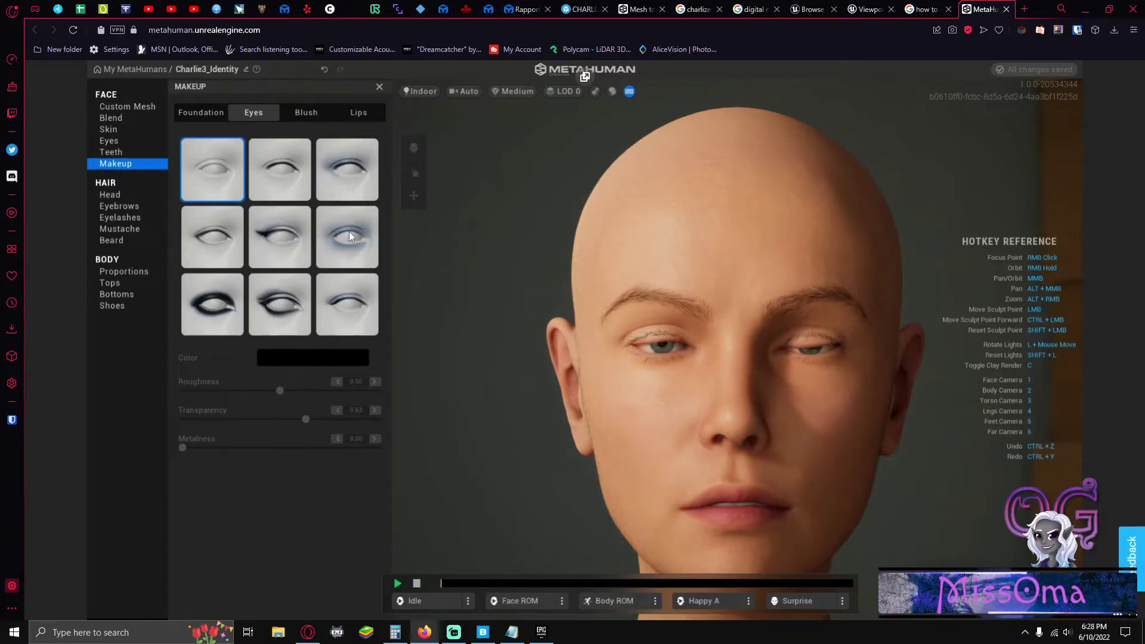
{"action": "left_click", "coordinate": [359, 189]}
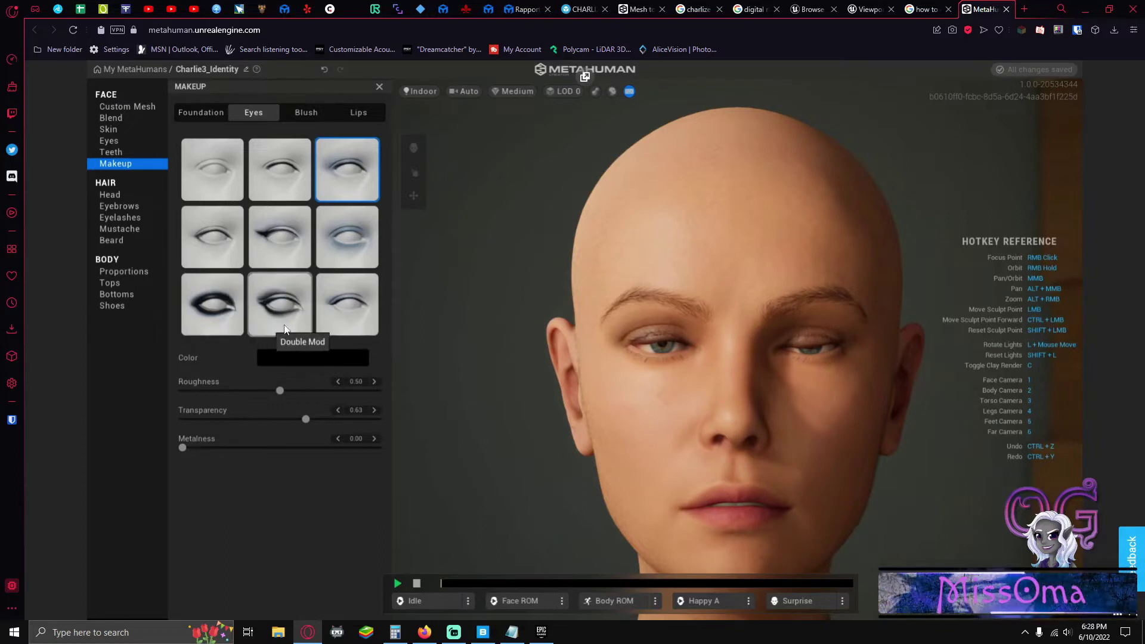
{"action": "left_click", "coordinate": [343, 263]}
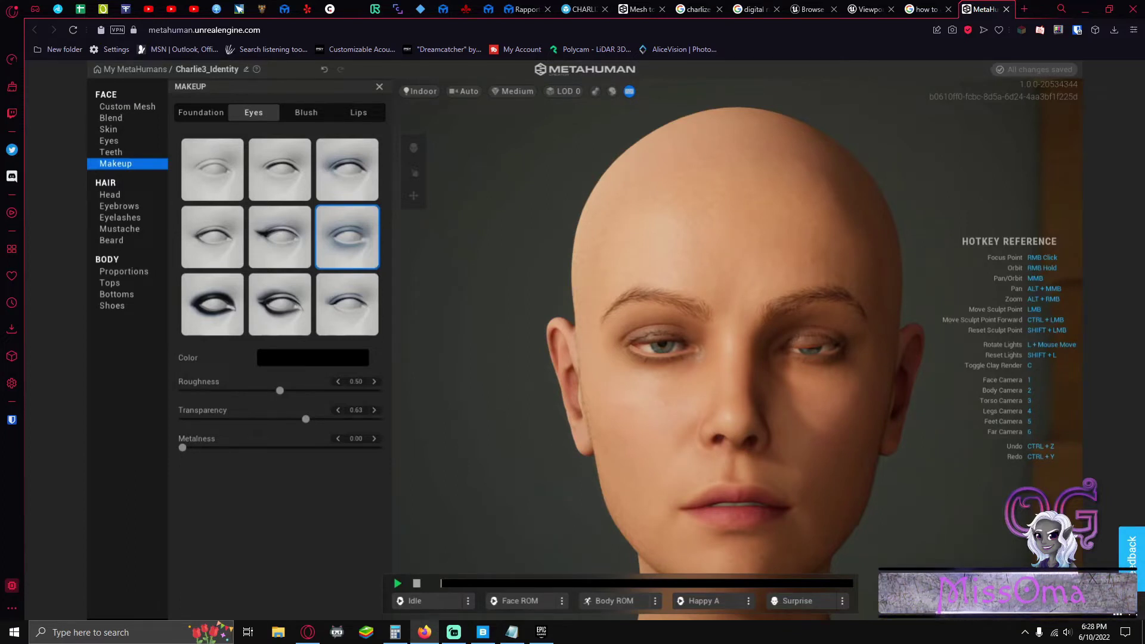
{"action": "left_click", "coordinate": [275, 314]}
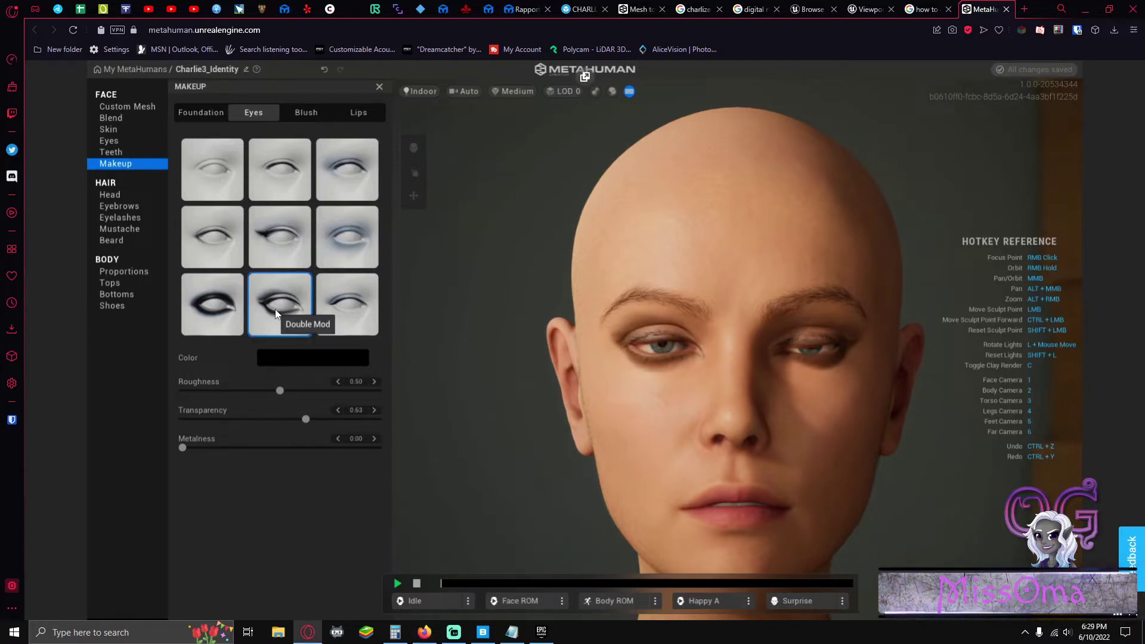
{"action": "left_click", "coordinate": [337, 311]}
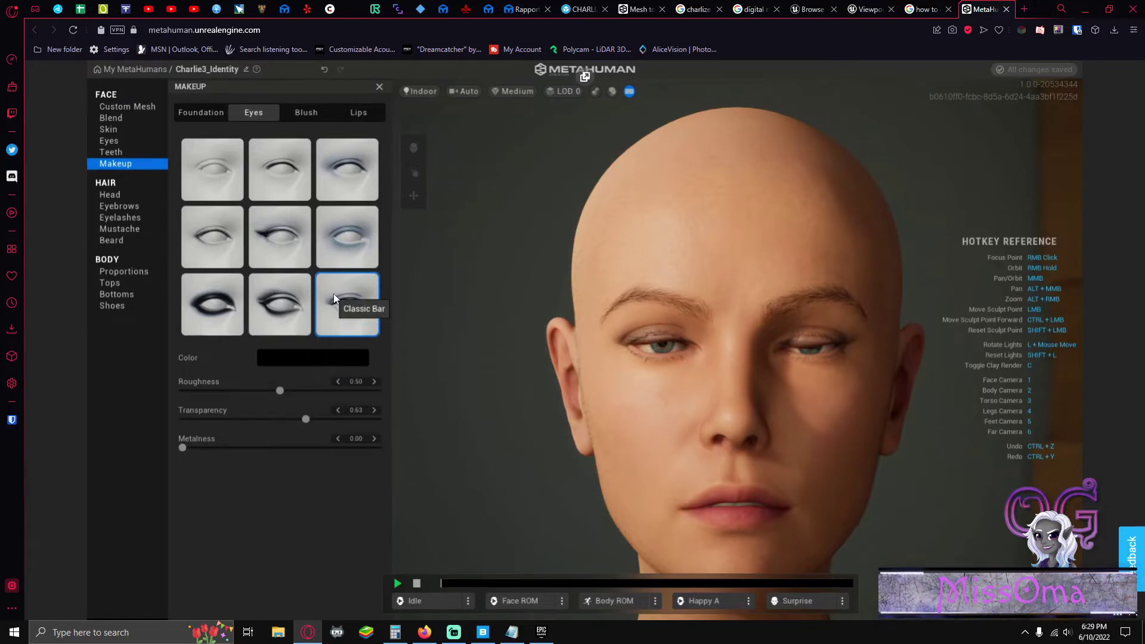
{"action": "left_click", "coordinate": [331, 238]}
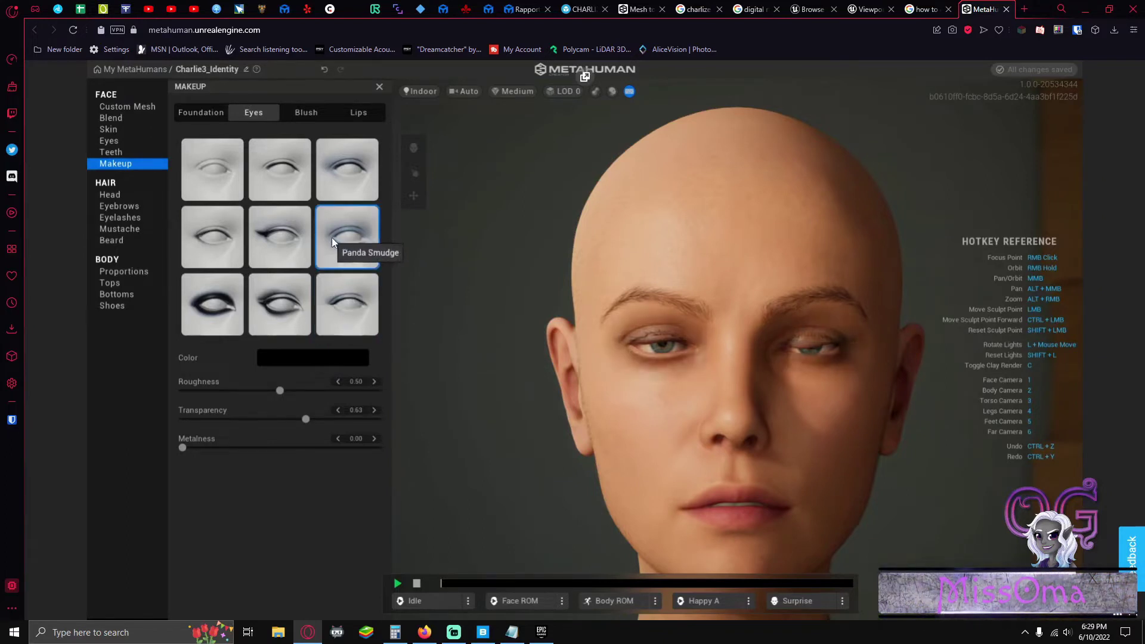
{"action": "left_click", "coordinate": [359, 158]}
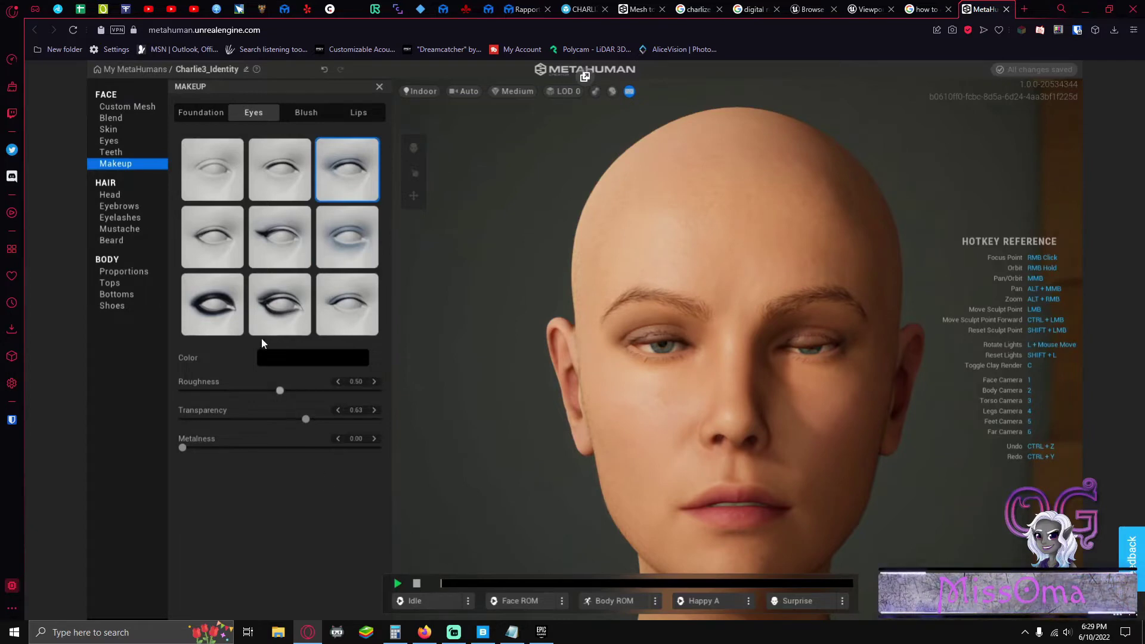
Apply the second blush style of the first row to the cheeks and set its intensity to 0.29
{"action": "left_click", "coordinate": [297, 111]}
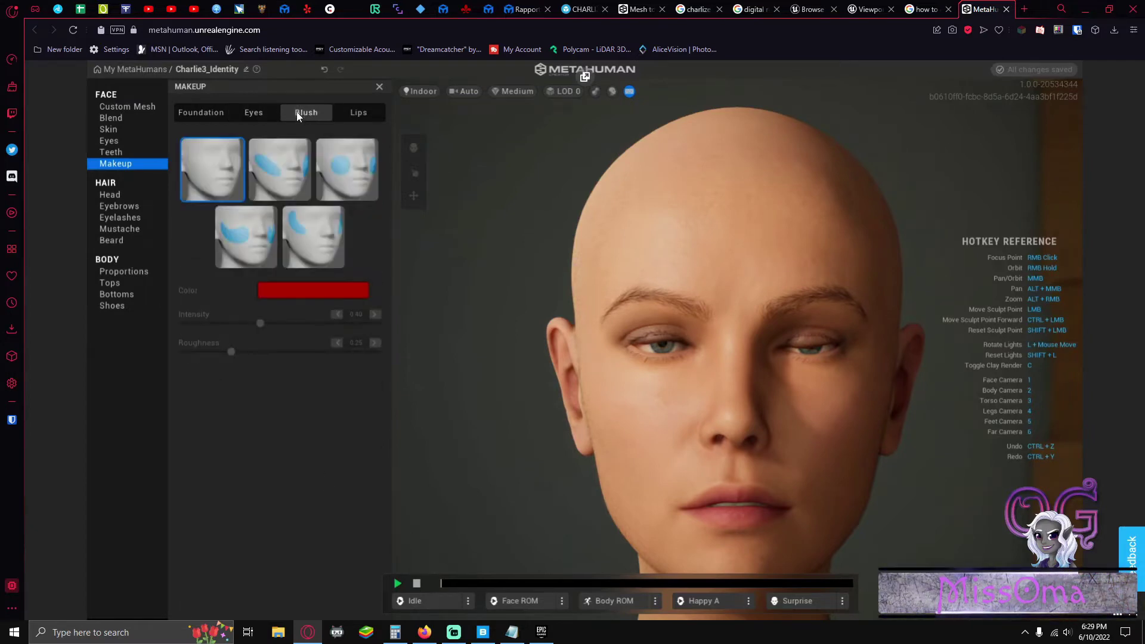
{"action": "left_click", "coordinate": [277, 197]}
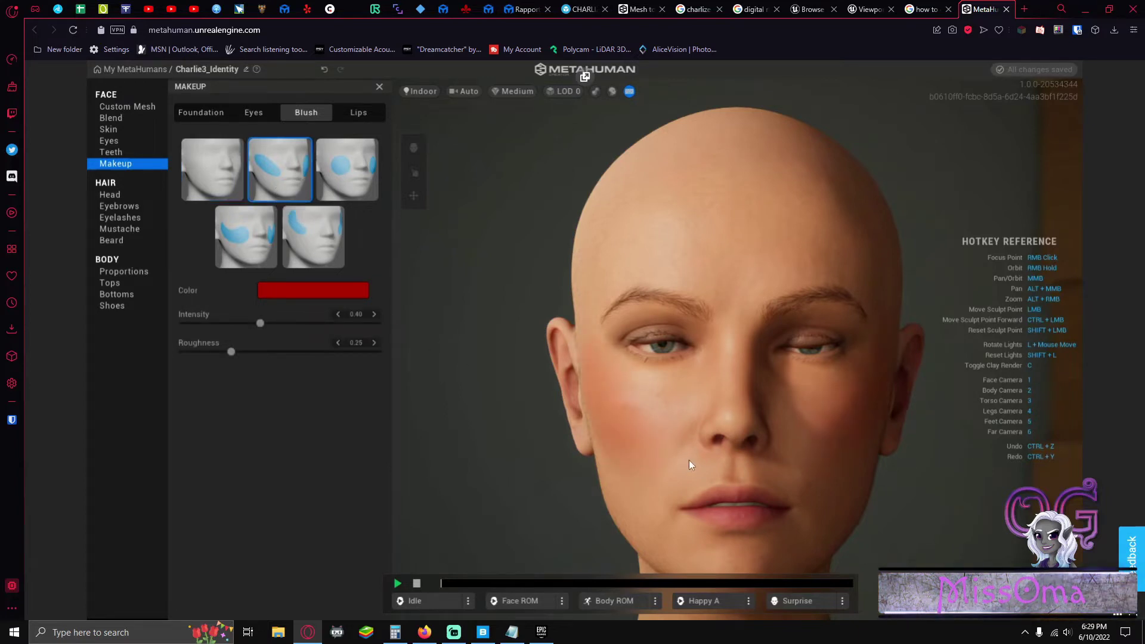
{"action": "right_click_drag", "start_coordinate": [689, 459], "coordinate": [792, 466]}
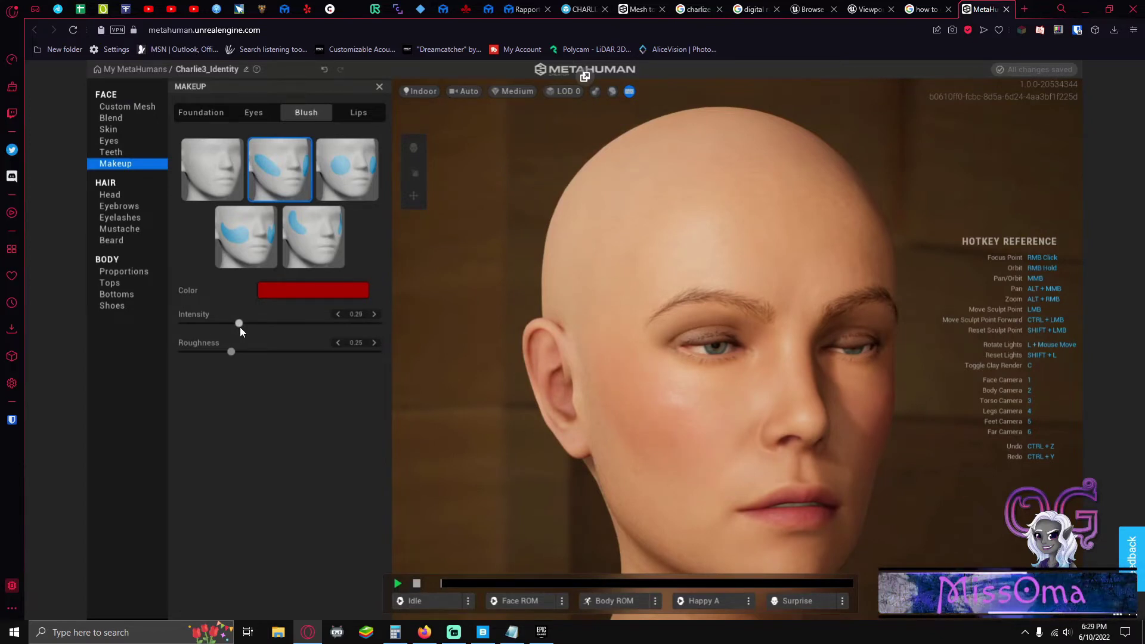
{"action": "right_click_drag", "start_coordinate": [764, 444], "coordinate": [683, 435]}
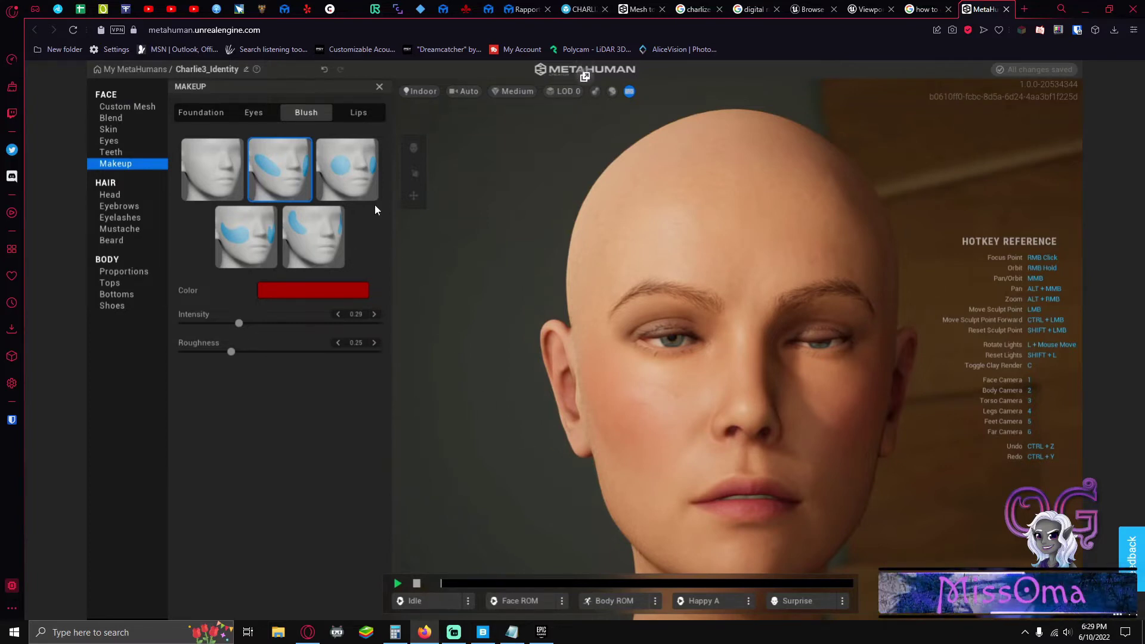
Try the Natural lip makeup, apply the third lip style of the first row, and set its roughness to 0.97
{"action": "left_click", "coordinate": [358, 113]}
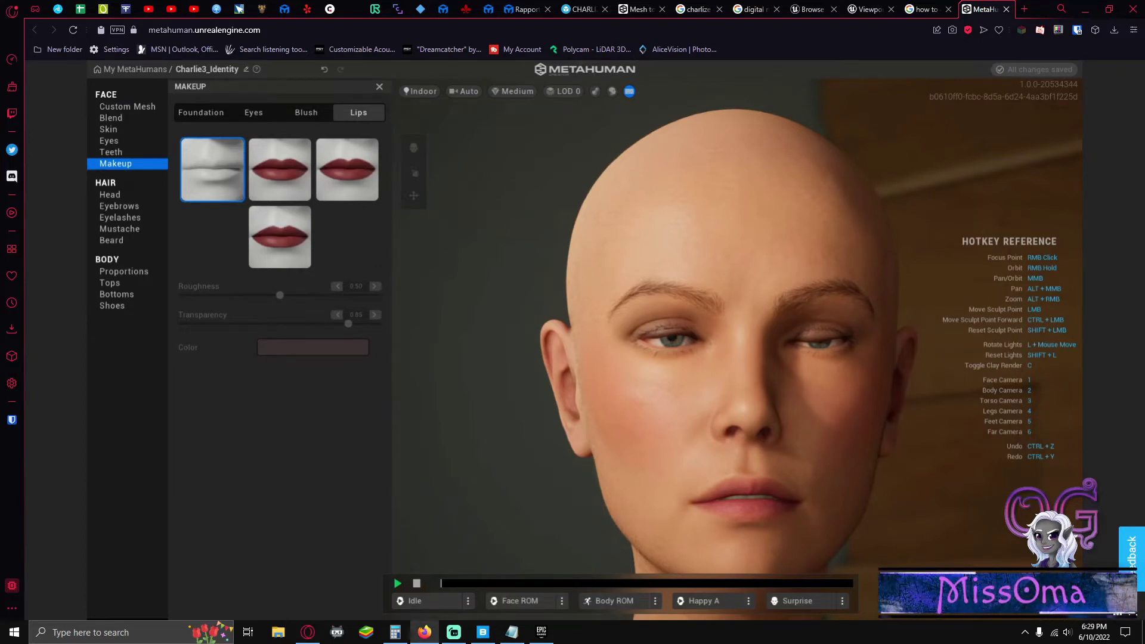
{"action": "right_click_drag", "start_coordinate": [711, 507], "coordinate": [699, 507]}
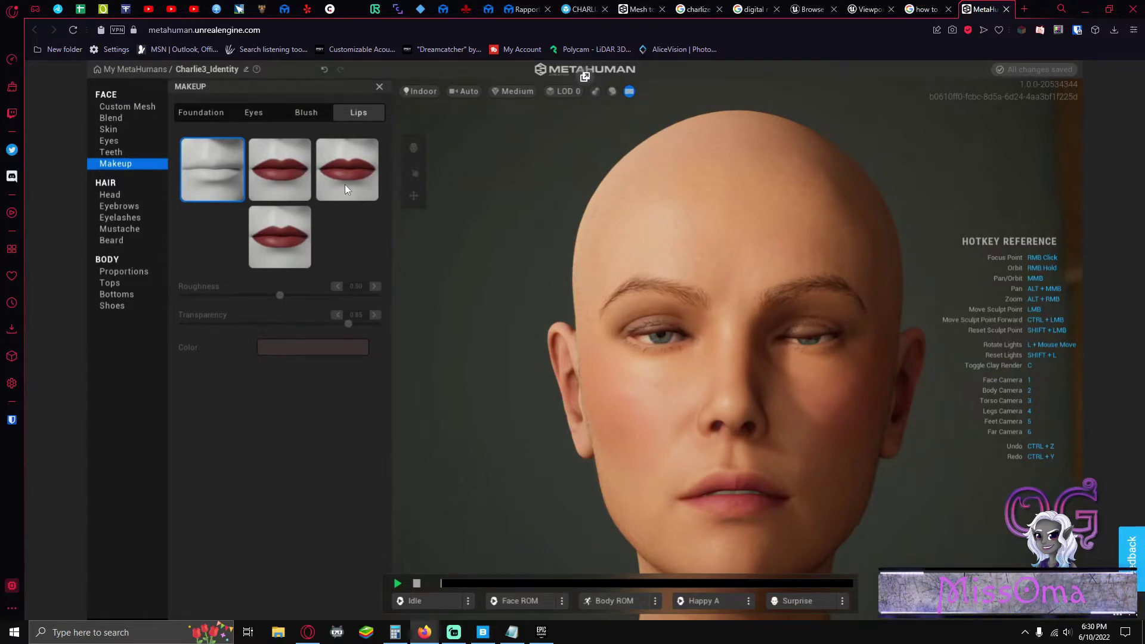
{"action": "left_click", "coordinate": [260, 176]}
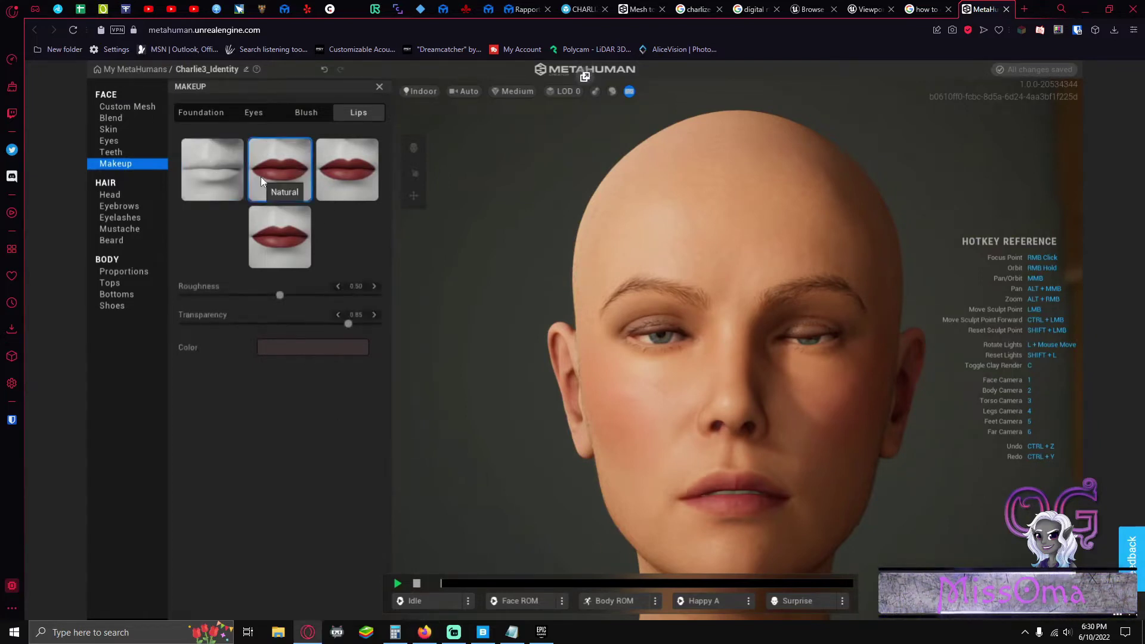
{"action": "left_click", "coordinate": [334, 176]}
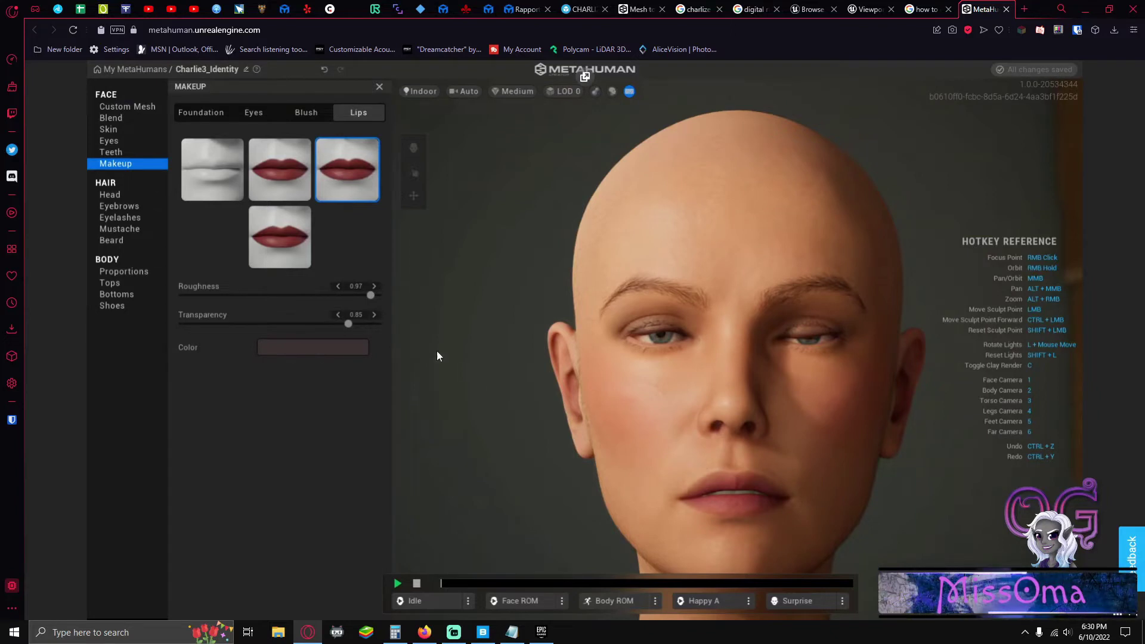
Color the lips with the eighth preset swatch of the first Neutral row, with roughness 0.72 and transparency 0.20
{"action": "left_click", "coordinate": [364, 348]}
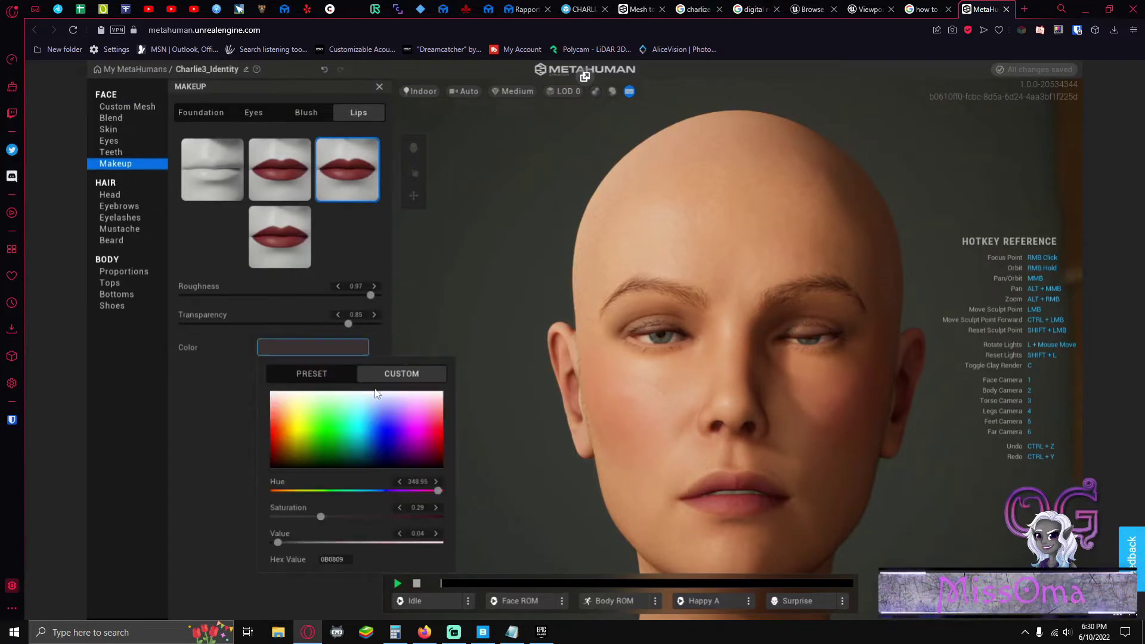
{"action": "left_click", "coordinate": [316, 368]}
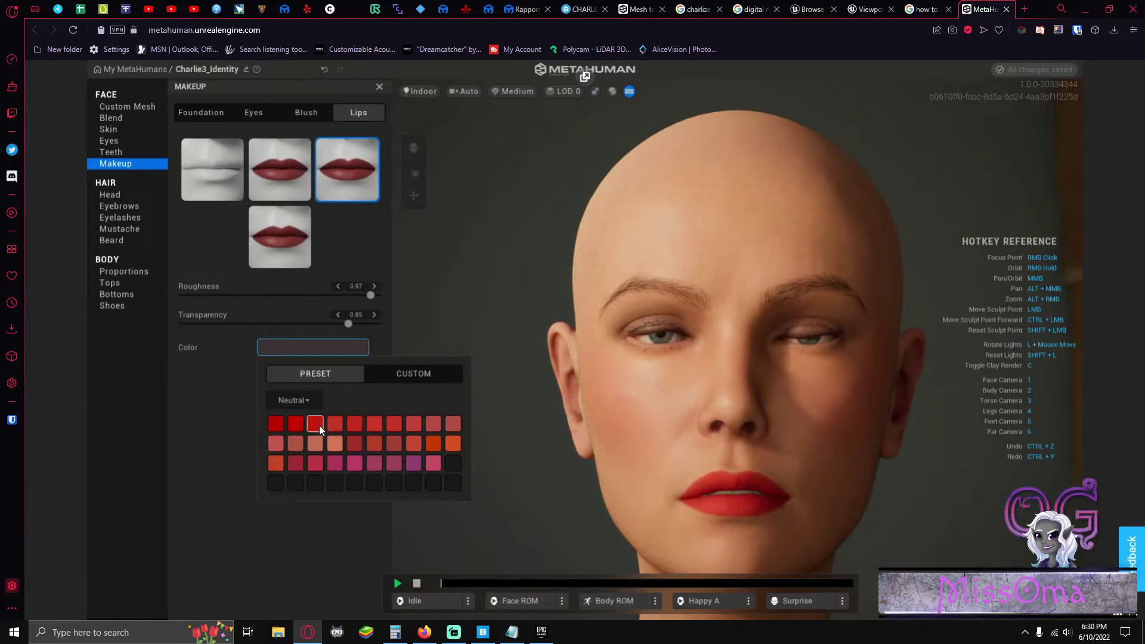
{"action": "left_click", "coordinate": [413, 424]}
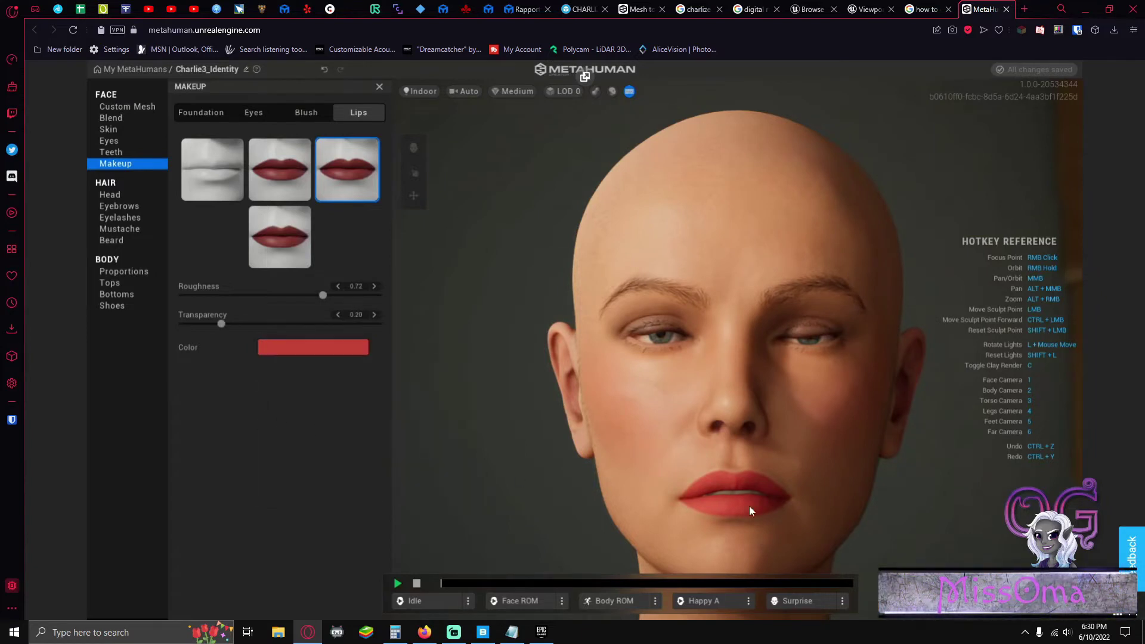
Make the lips glossier with roughness 0.08 and transparency 0.29, and check the makeup on the face from several angles and distances
{"action": "right_click_drag", "start_coordinate": [746, 489], "coordinate": [736, 449]}
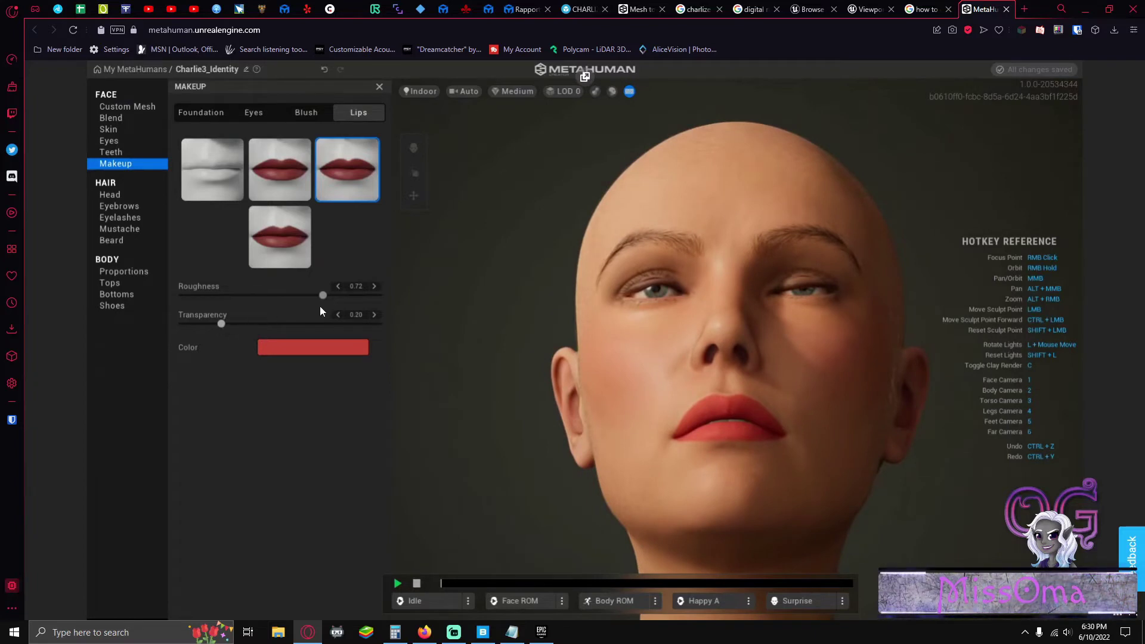
{"action": "right_click_drag", "start_coordinate": [851, 470], "coordinate": [854, 507]}
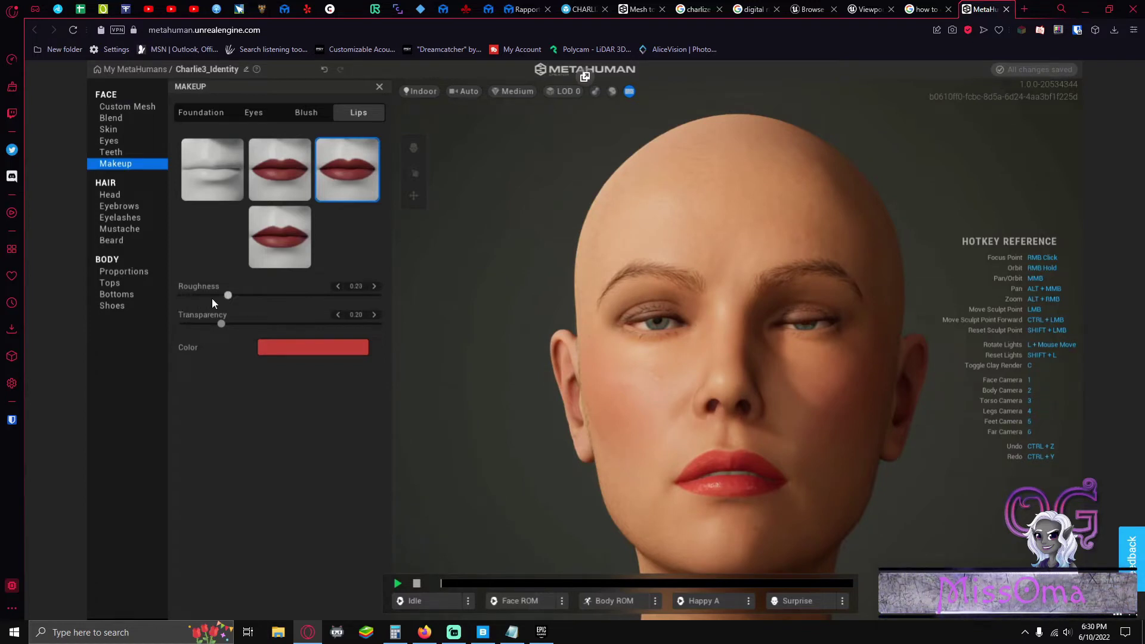
{"action": "left_click_drag", "start_coordinate": [198, 298], "coordinate": [159, 318]}
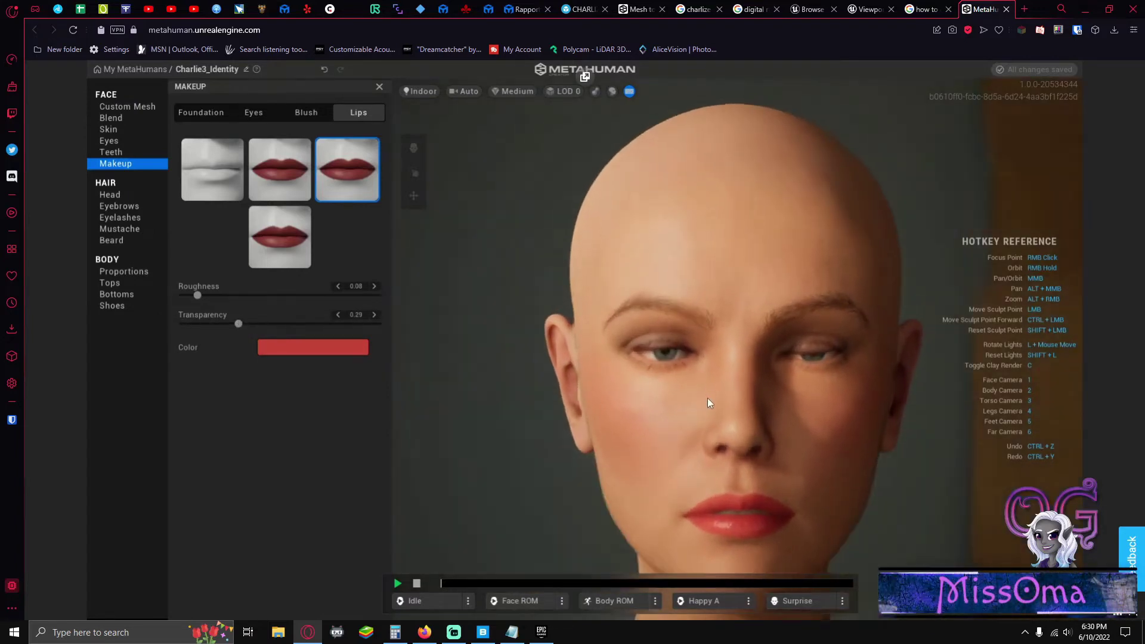
{"action": "scroll", "coordinate": [711, 399], "scroll_direction": "down", "scroll_amount": 5}
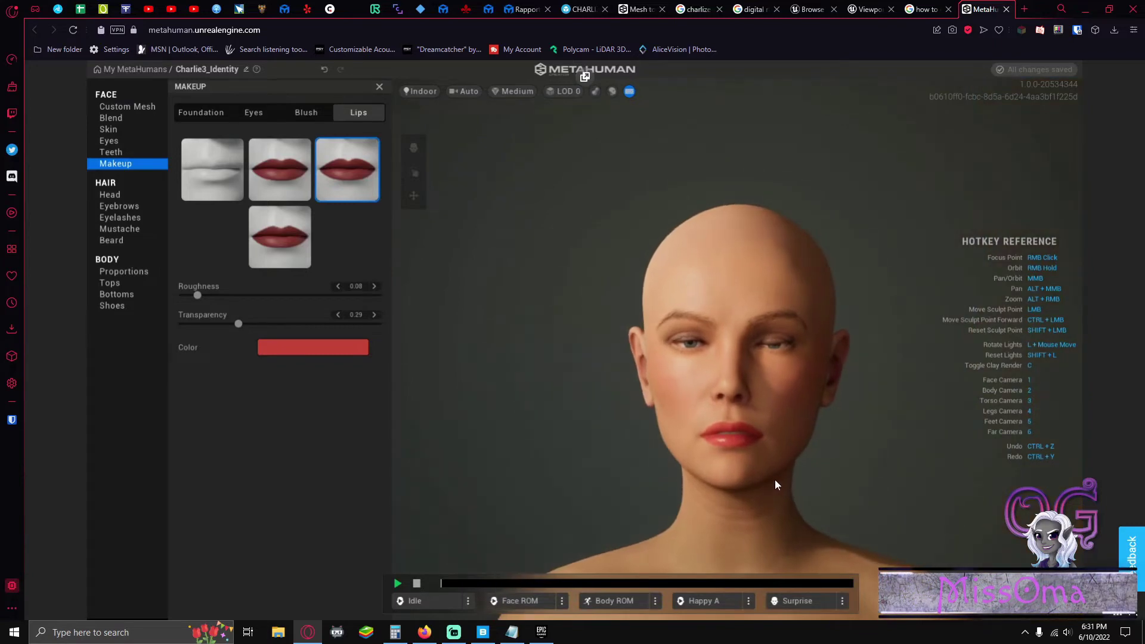
{"action": "scroll", "coordinate": [826, 503], "scroll_direction": "up", "scroll_amount": 3}
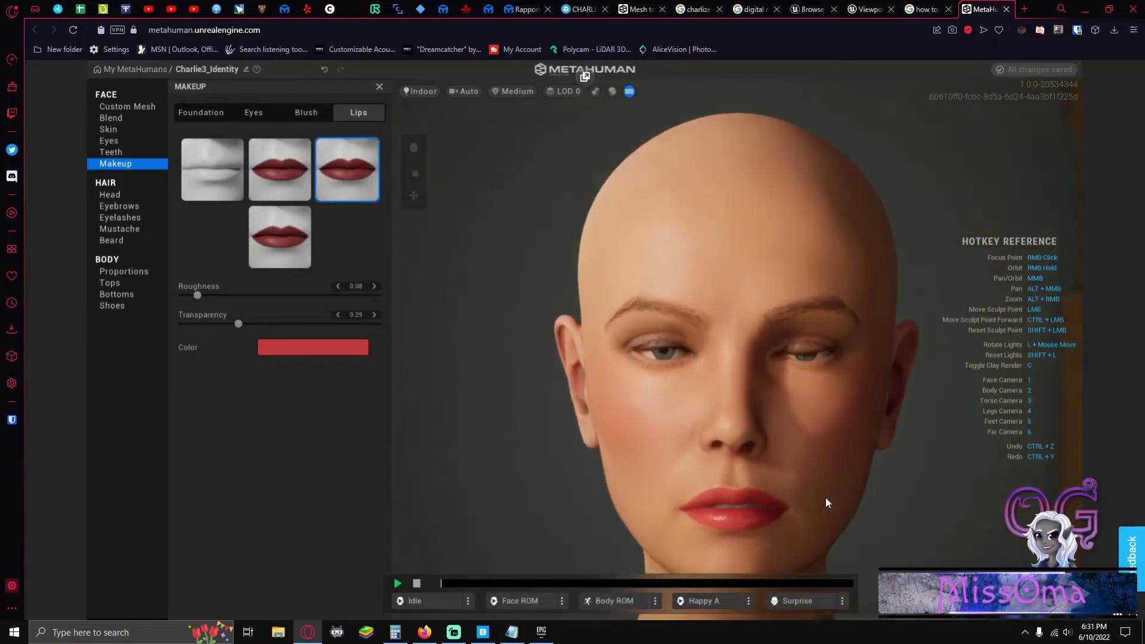
{"action": "right_click_drag", "start_coordinate": [825, 498], "coordinate": [853, 488]}
{"action": "key", "text": "1"}
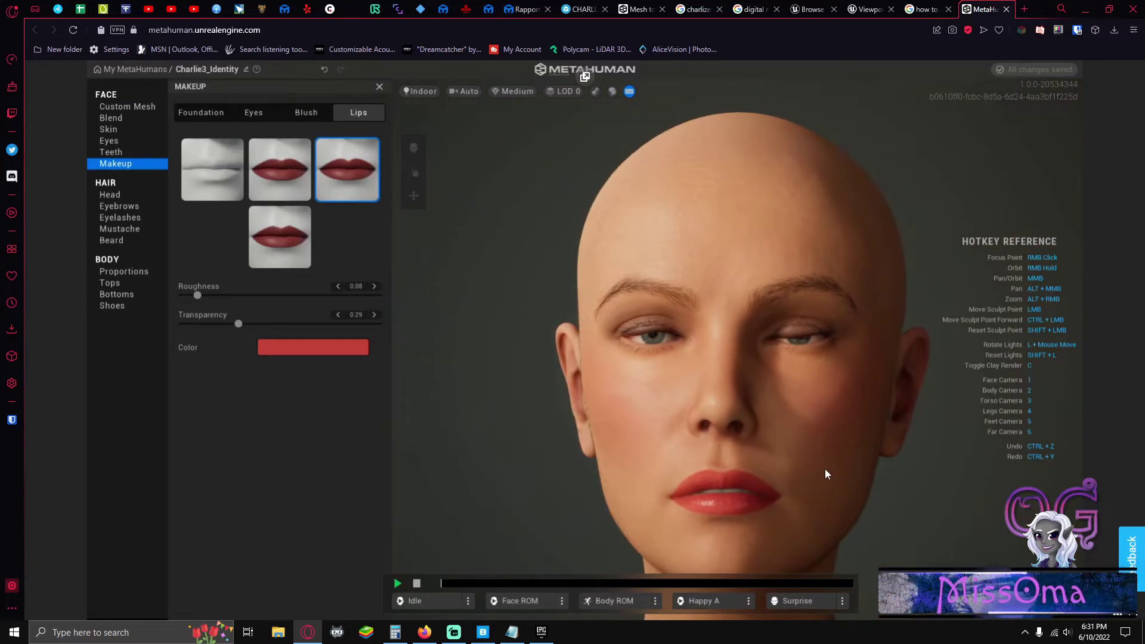
Play the Idle animation on the character to check the face and makeup in motion, and stop the playback
{"action": "right_click_drag", "start_coordinate": [795, 475], "coordinate": [829, 500]}
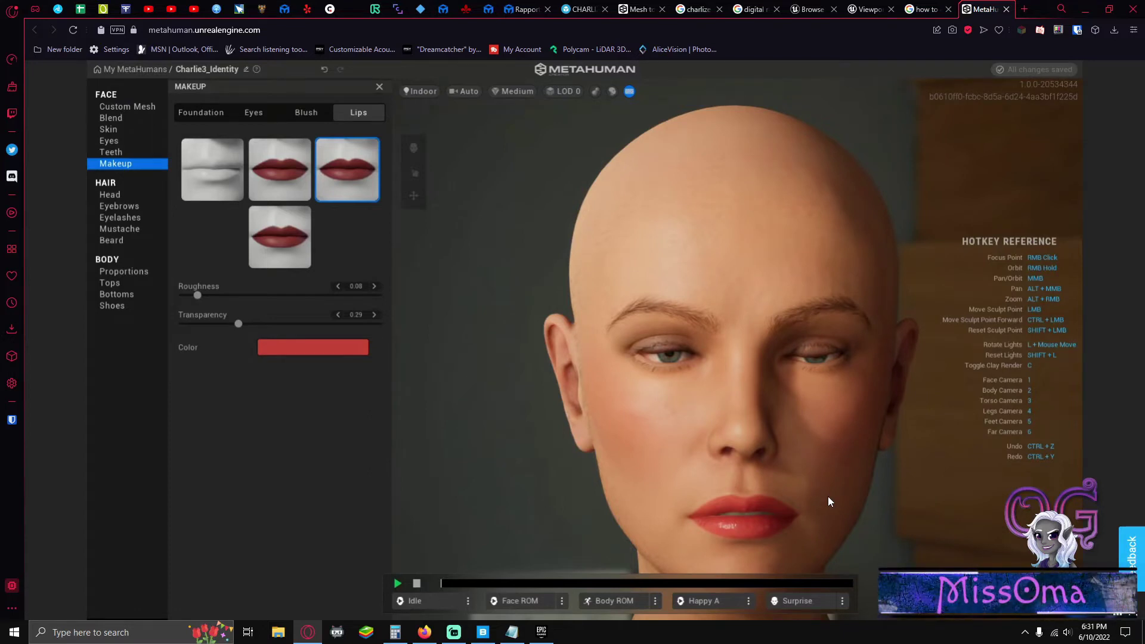
{"action": "scroll", "coordinate": [825, 399], "scroll_direction": "down", "scroll_amount": 3}
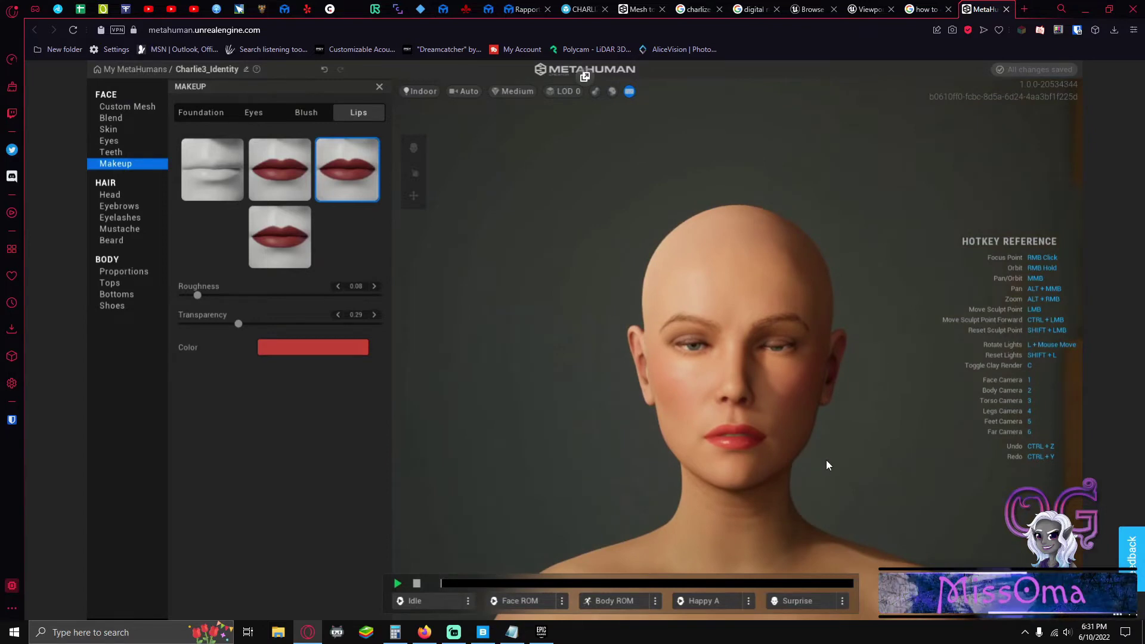
{"action": "scroll", "coordinate": [825, 460], "scroll_direction": "up", "scroll_amount": 2}
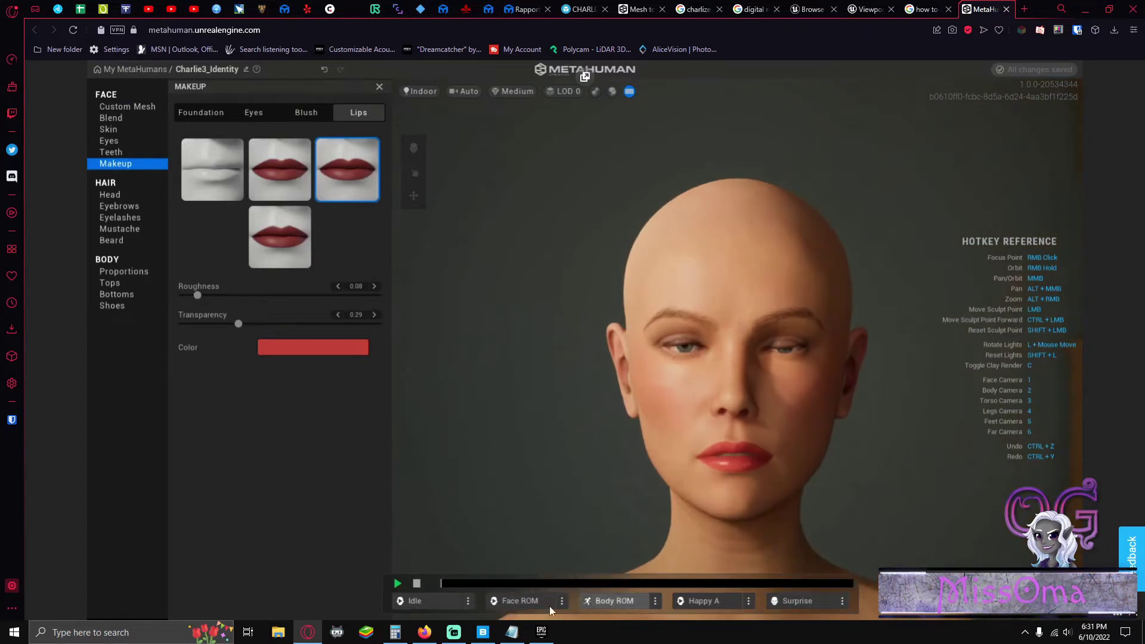
{"action": "left_click", "coordinate": [426, 601]}
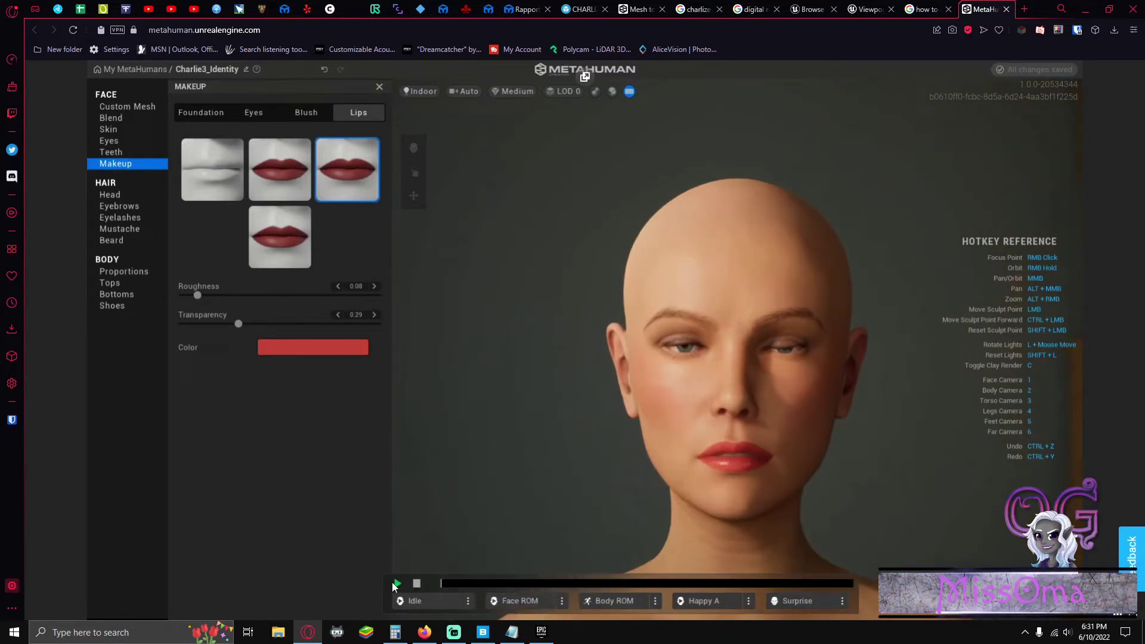
{"action": "left_click", "coordinate": [398, 585]}
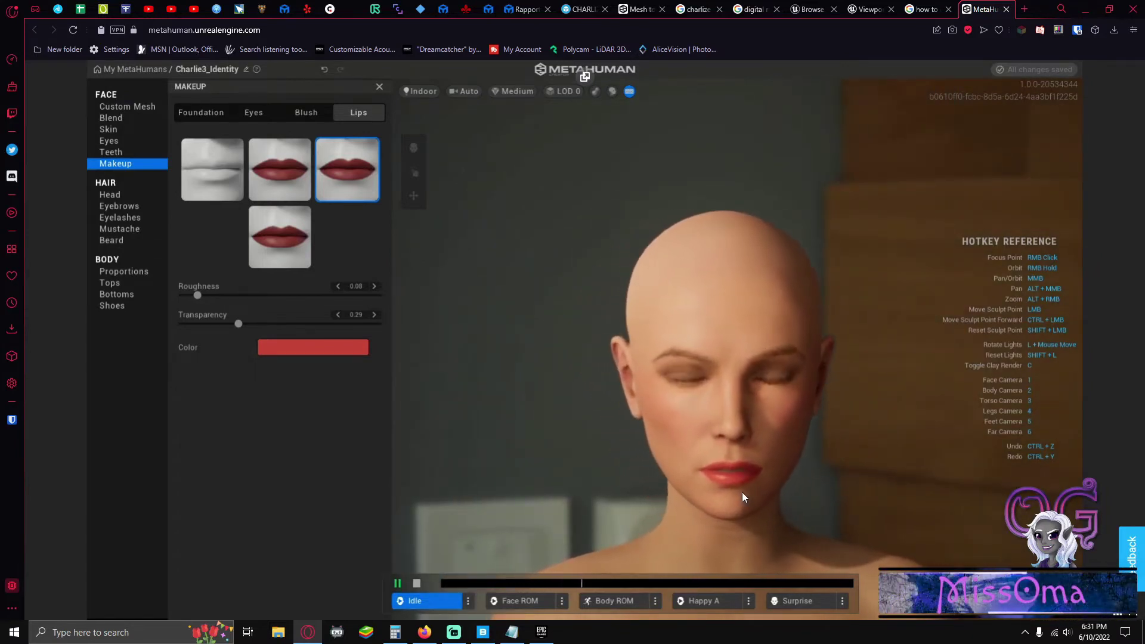
{"action": "left_click", "coordinate": [417, 583]}
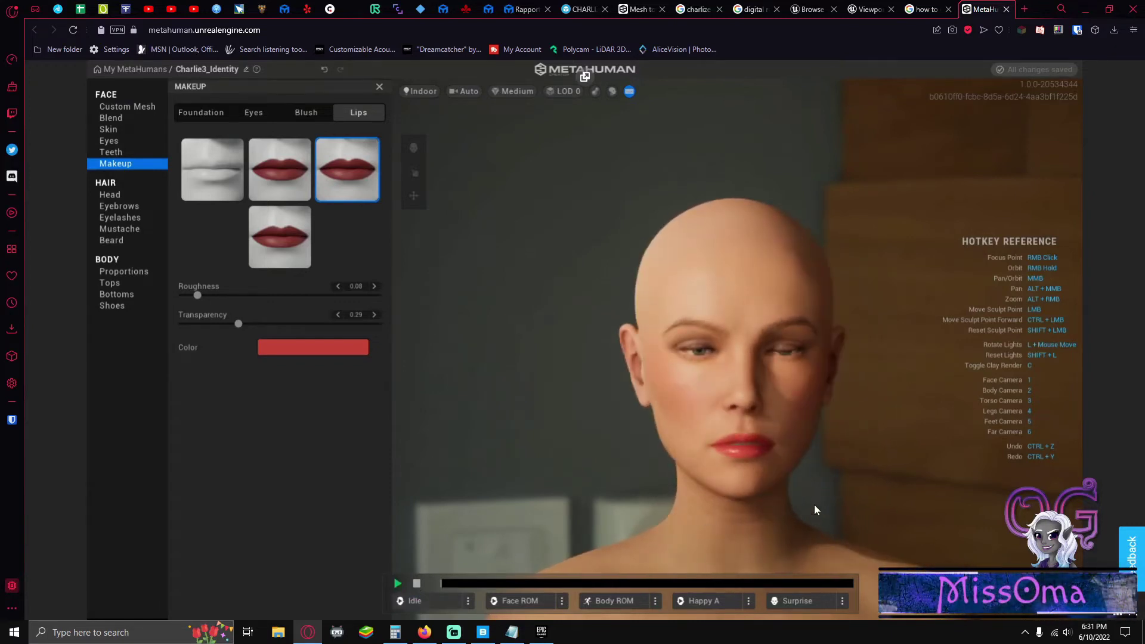
Switch the viewport lighting environment to Studio
{"action": "scroll", "coordinate": [821, 524], "scroll_direction": "up", "scroll_amount": 2}
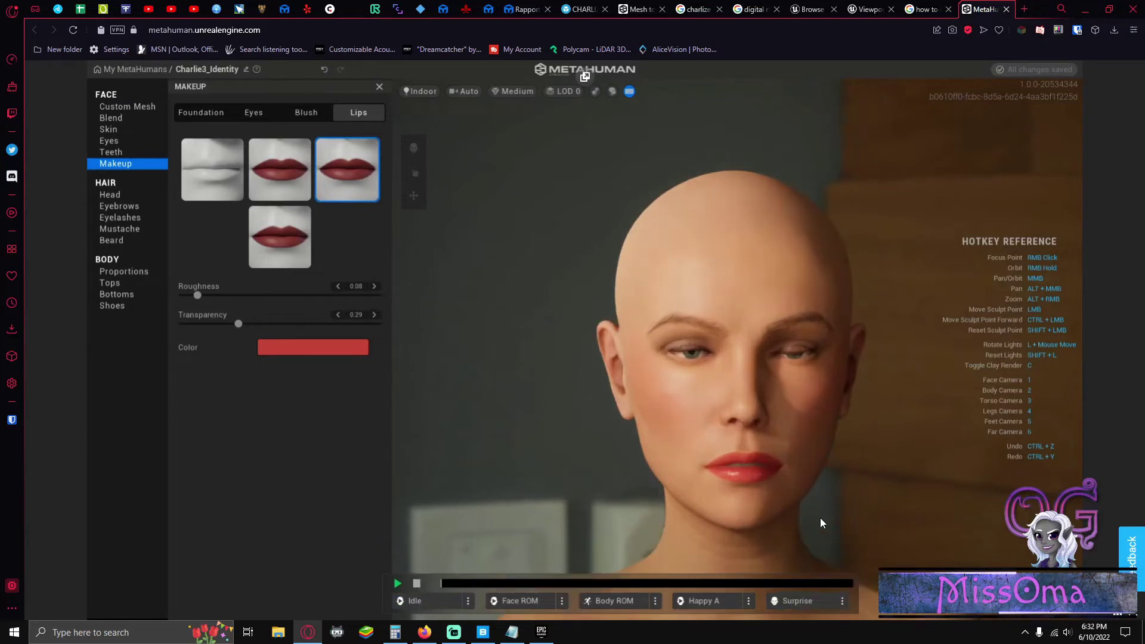
{"action": "left_click", "coordinate": [418, 93]}
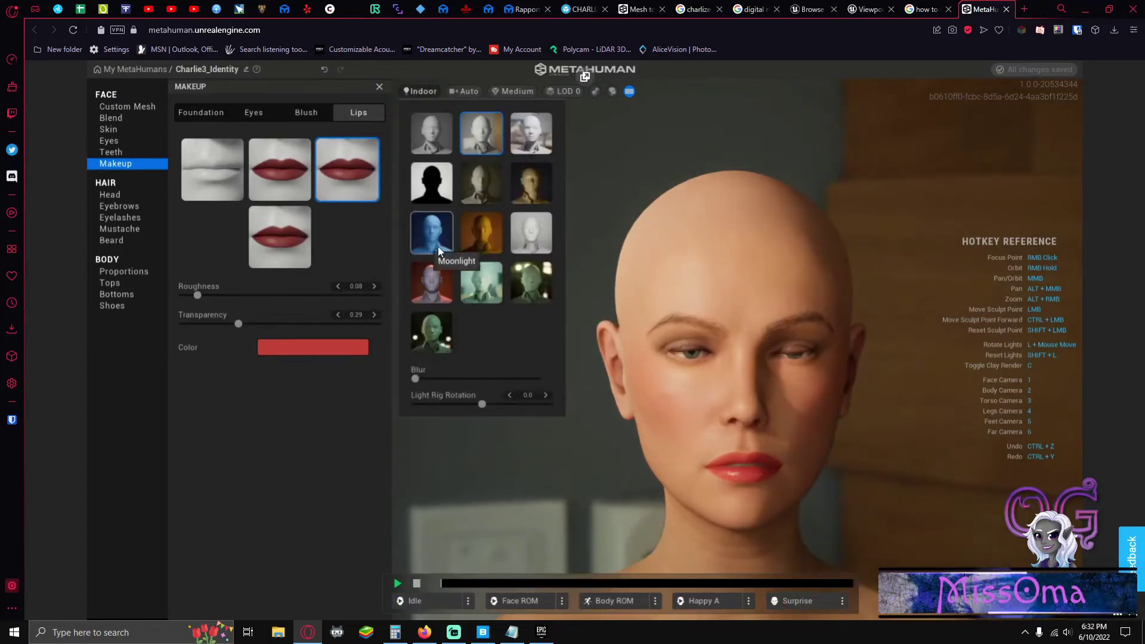
{"action": "left_click", "coordinate": [432, 140]}
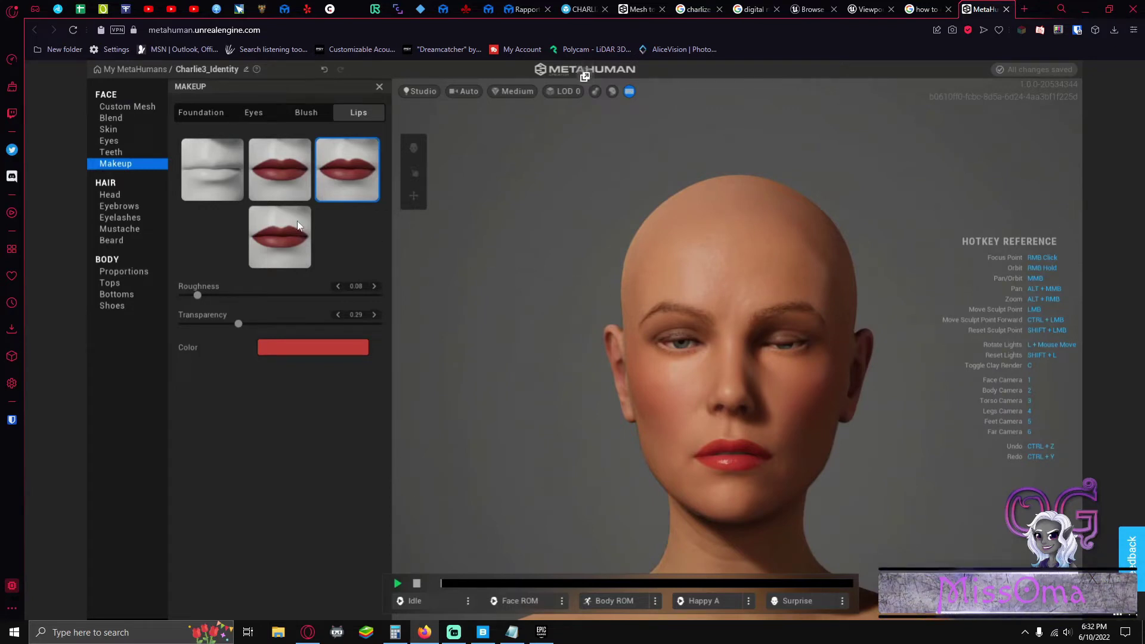
Set the skin's contrast to 0.41, keeping its color
{"action": "left_click", "coordinate": [121, 130]}
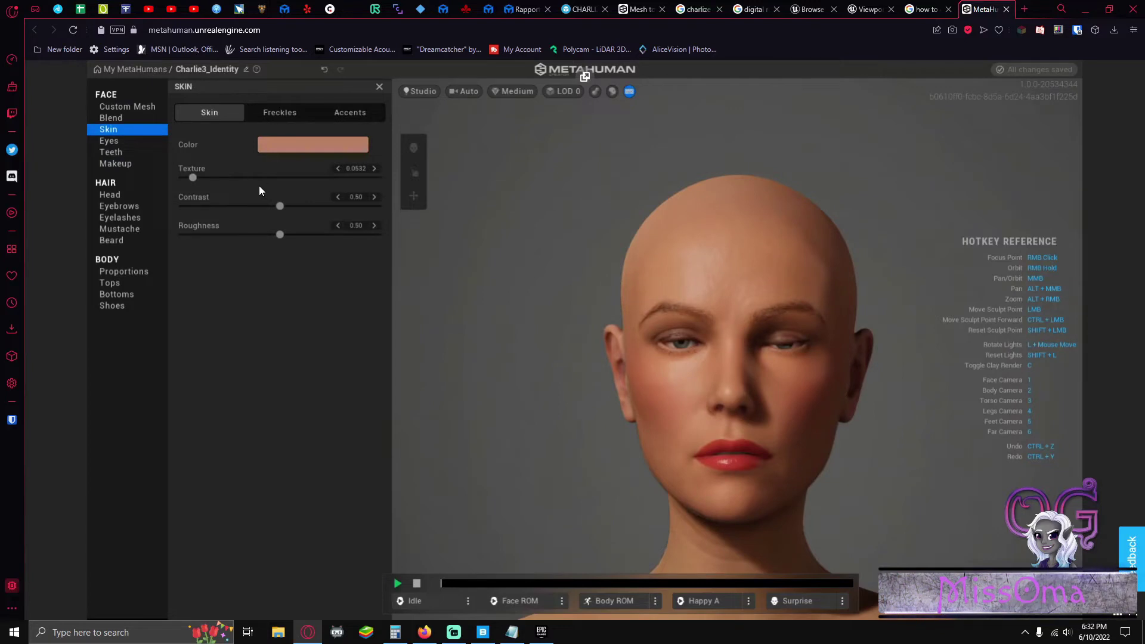
{"action": "left_click", "coordinate": [291, 148]}
{"action": "left_click", "coordinate": [224, 375]}
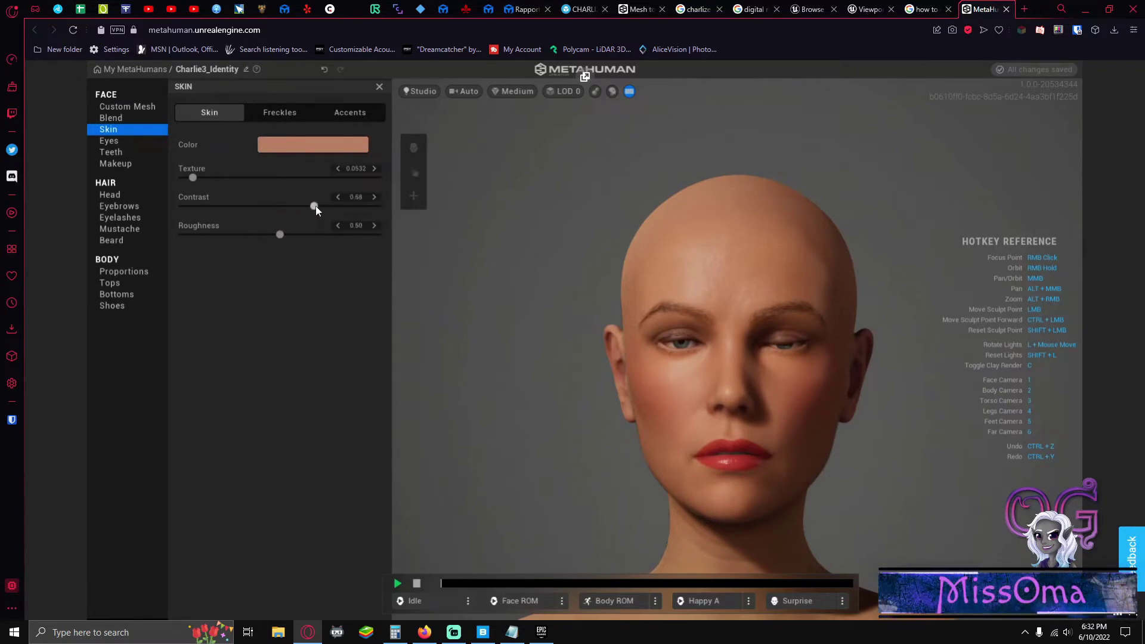
{"action": "scroll", "coordinate": [724, 398], "scroll_direction": "up", "scroll_amount": 5}
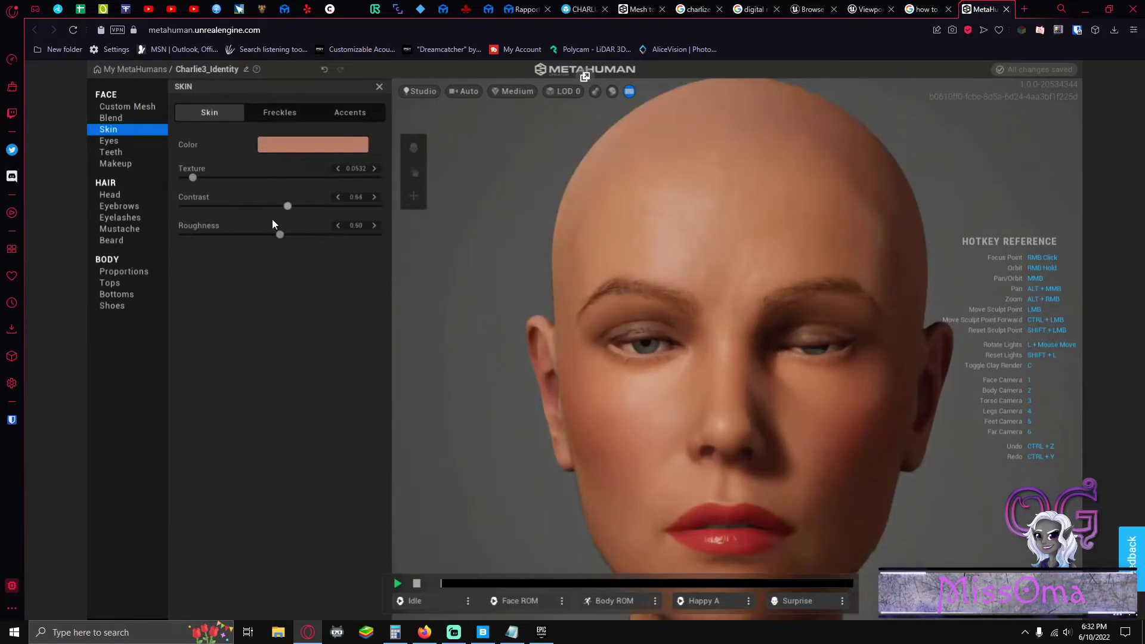
{"action": "left_click_drag", "start_coordinate": [197, 205], "coordinate": [296, 206]}
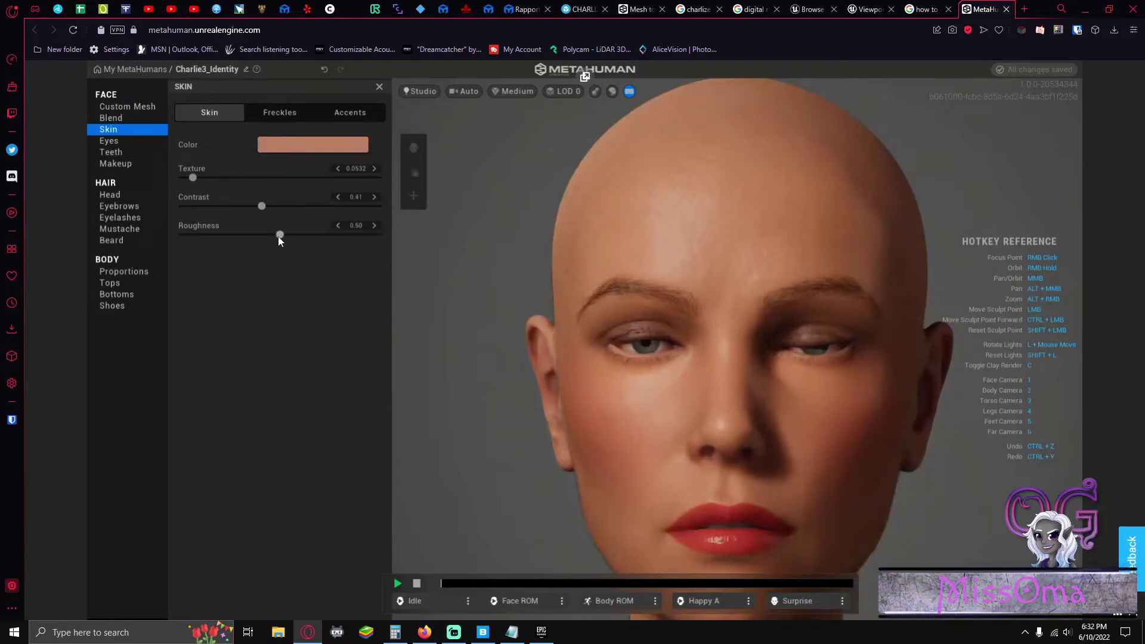
Set the skin's roughness to 0.53 and review the foundation makeup on the face
{"action": "mouse_move", "coordinate": [225, 241]}
{"action": "left_mouse_down"}
{"action": "mouse_move", "coordinate": [132, 242]}
{"action": "mouse_move", "coordinate": [207, 236]}
{"action": "left_mouse_up"}
{"action": "mouse_move", "coordinate": [281, 233]}
{"action": "left_mouse_down"}
{"action": "mouse_move", "coordinate": [180, 237]}
{"action": "mouse_move", "coordinate": [293, 233]}
{"action": "left_mouse_up"}
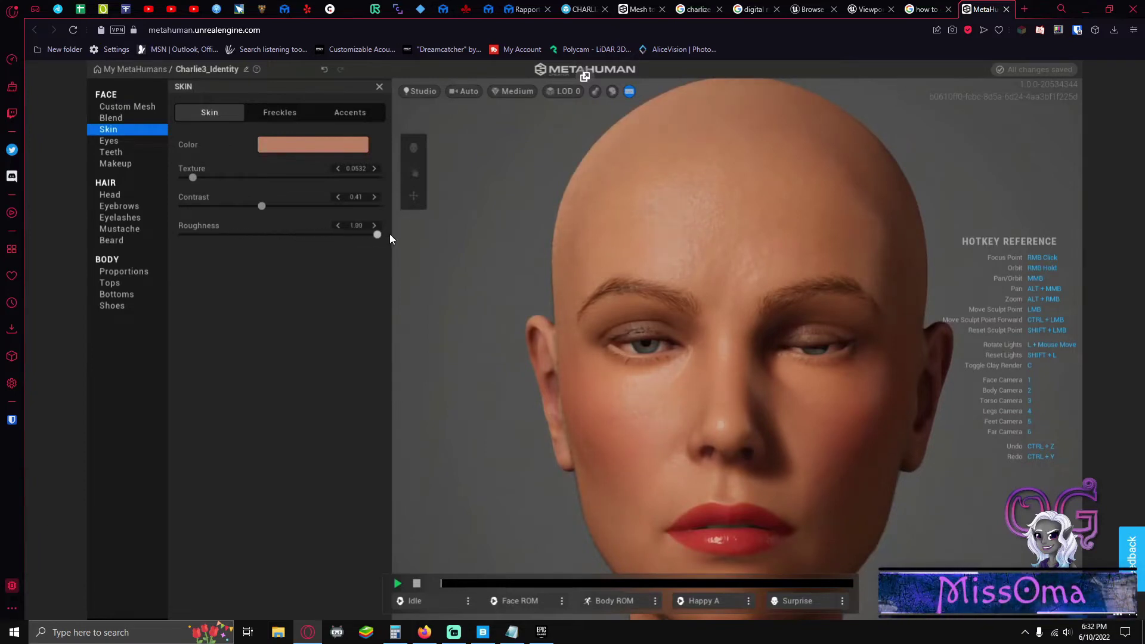
{"action": "left_click_drag", "start_coordinate": [377, 235], "coordinate": [285, 243]}
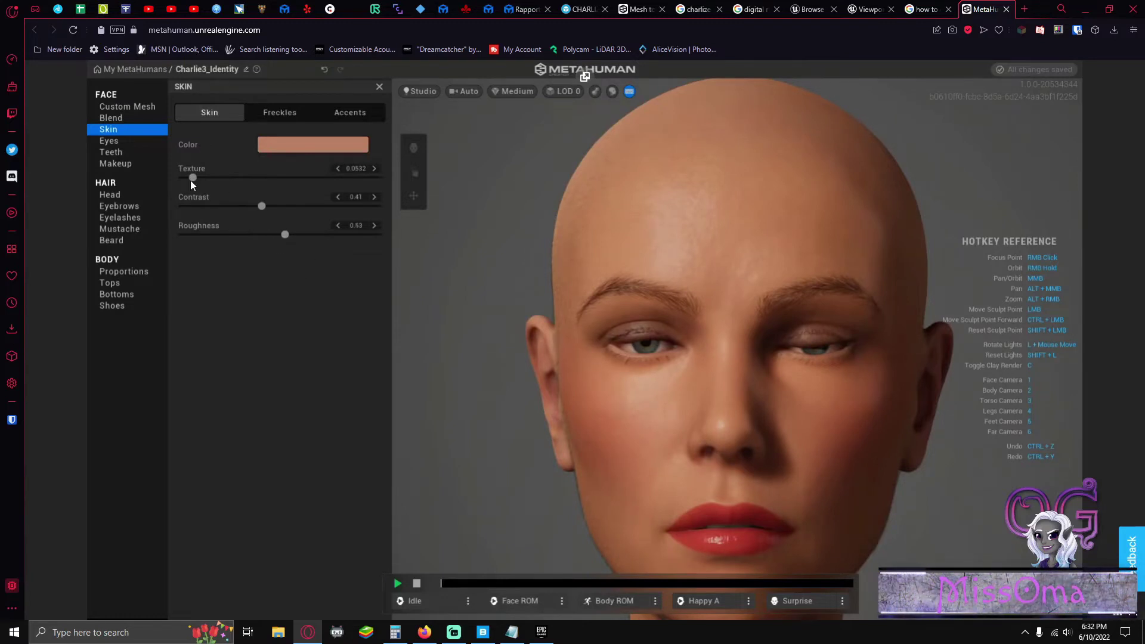
{"action": "left_click", "coordinate": [119, 164]}
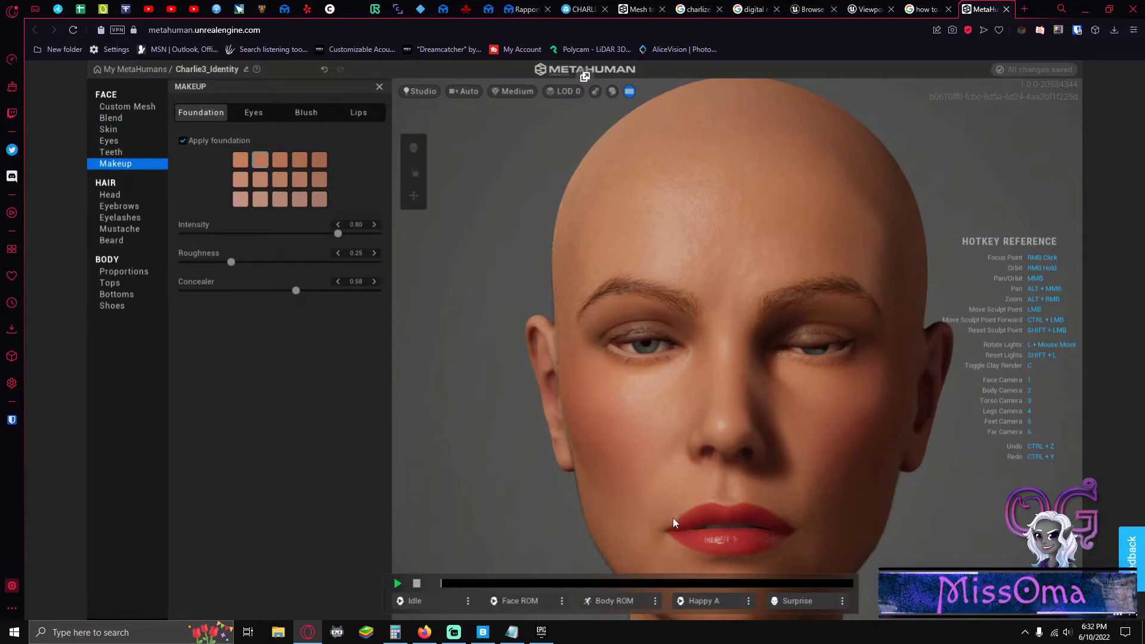
{"action": "right_click_drag", "start_coordinate": [663, 485], "coordinate": [583, 417]}
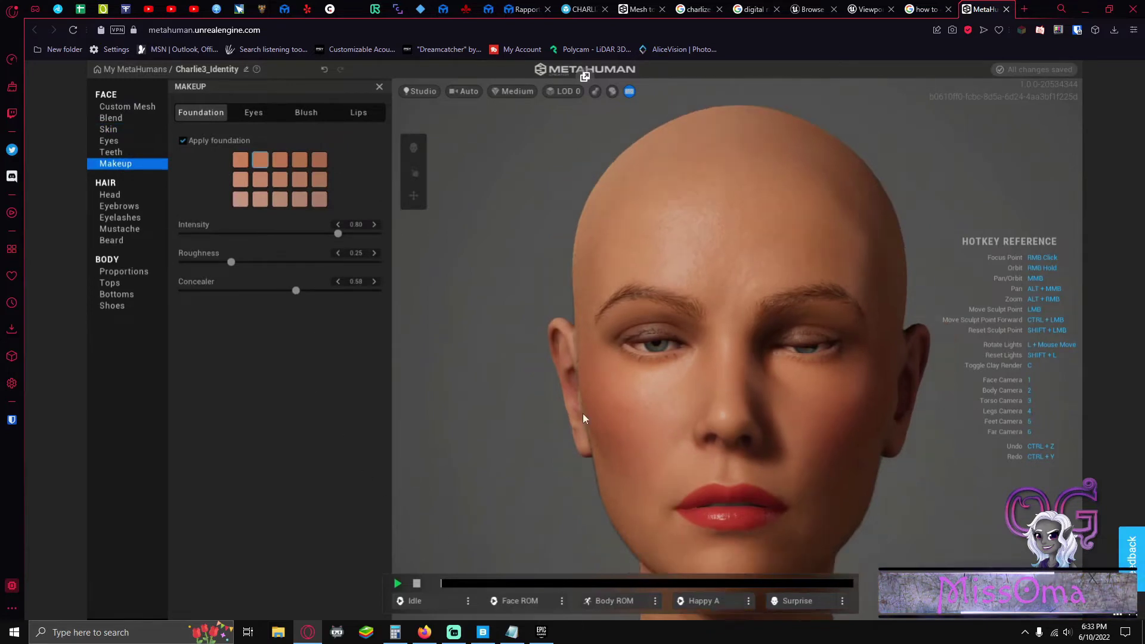
Give the head the long, straight, center-parted hairstyle that falls past the shoulders
{"action": "left_click", "coordinate": [119, 197]}
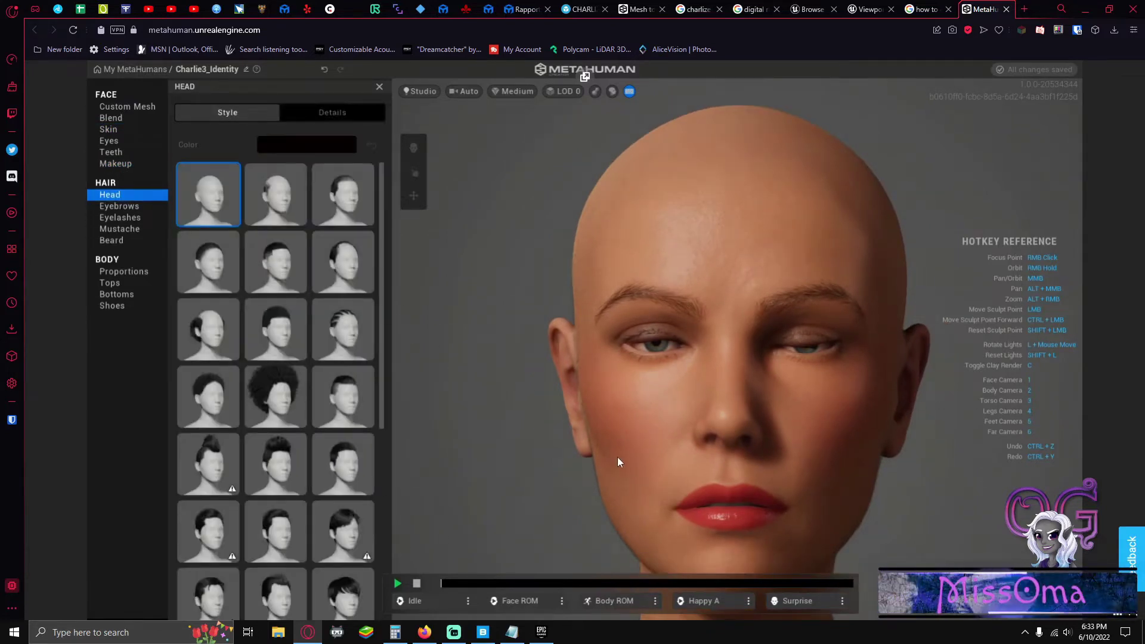
{"action": "scroll", "coordinate": [632, 468], "scroll_direction": "down", "scroll_amount": 2}
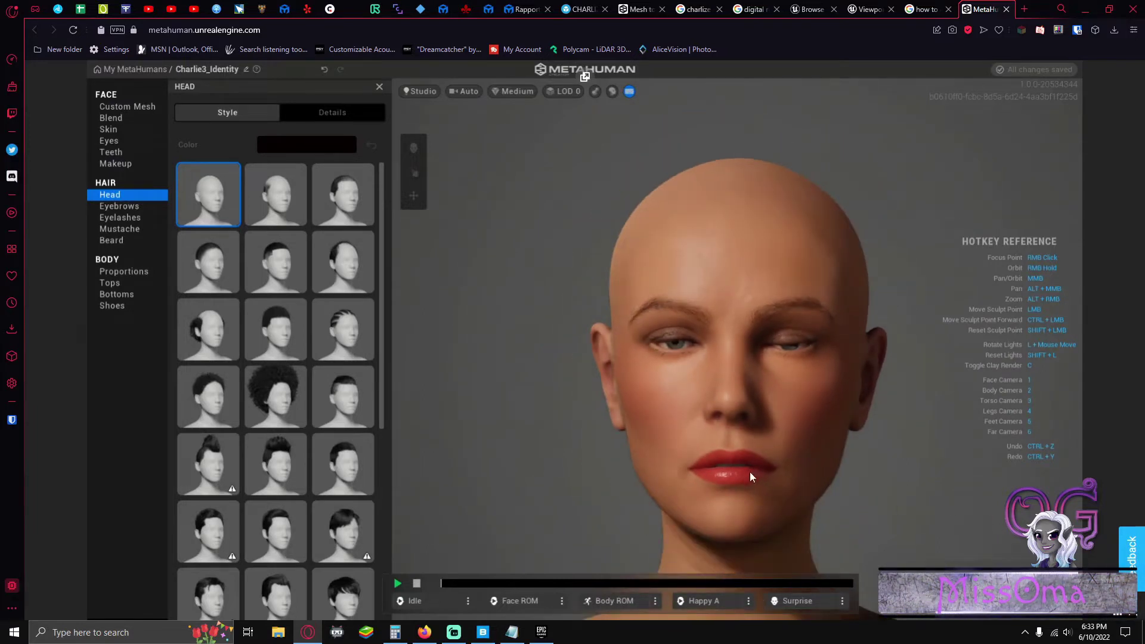
{"action": "mouse_move", "coordinate": [749, 471]}
{"action": "right_mouse_down"}
{"action": "mouse_move", "coordinate": [939, 470]}
{"action": "mouse_move", "coordinate": [735, 471]}
{"action": "mouse_move", "coordinate": [771, 477]}
{"action": "right_mouse_up"}
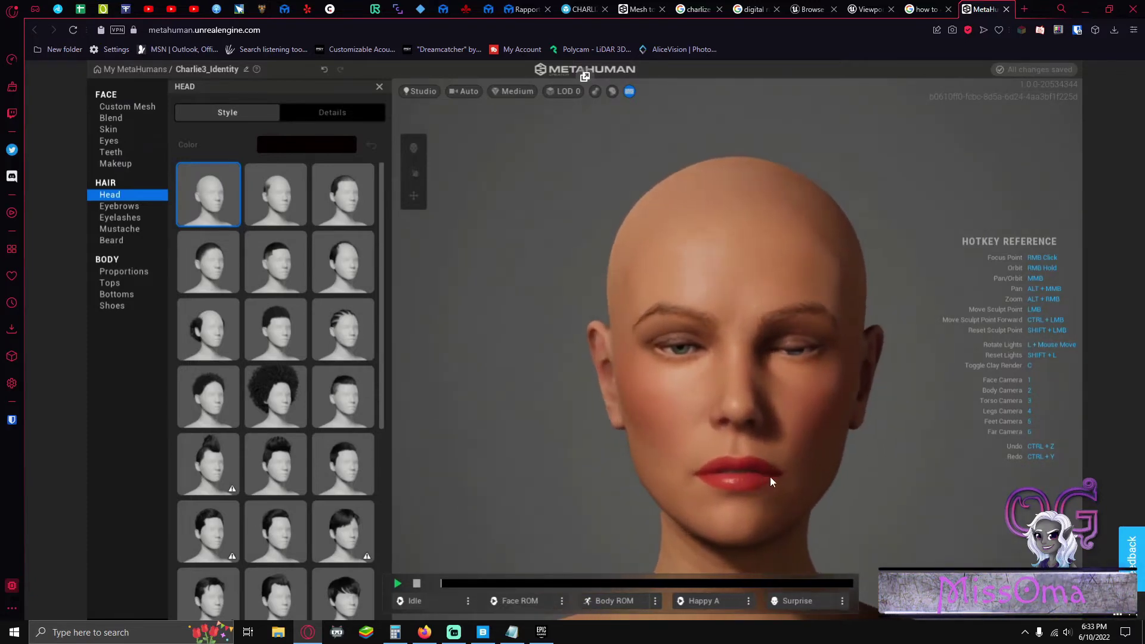
{"action": "scroll", "coordinate": [767, 476], "scroll_direction": "down", "scroll_amount": 1}
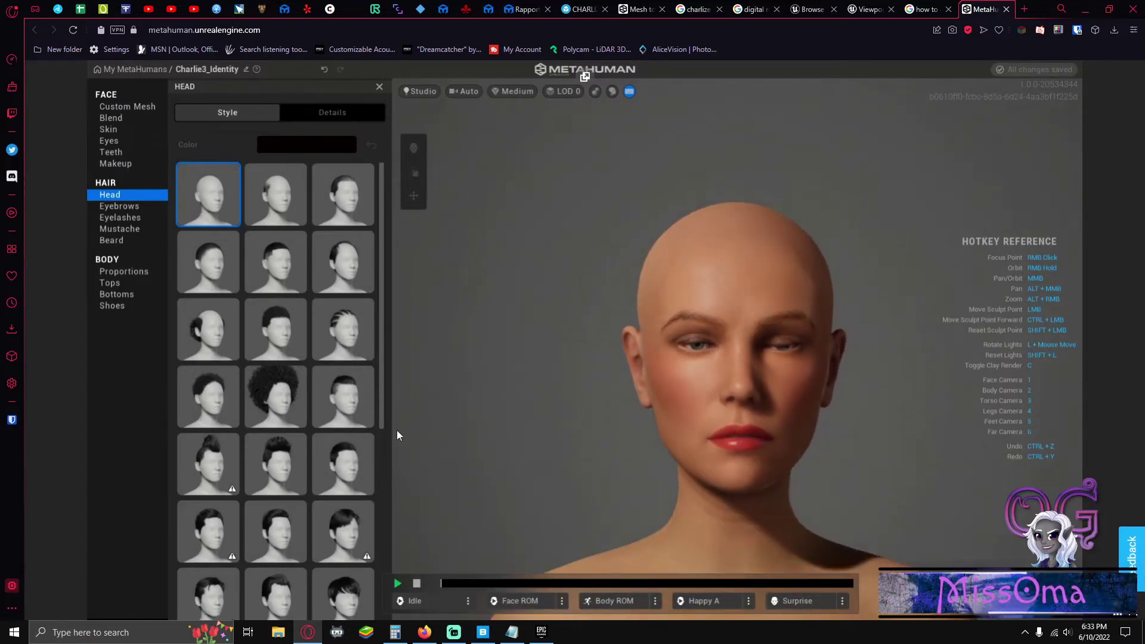
{"action": "left_click_drag", "start_coordinate": [384, 399], "coordinate": [394, 541]}
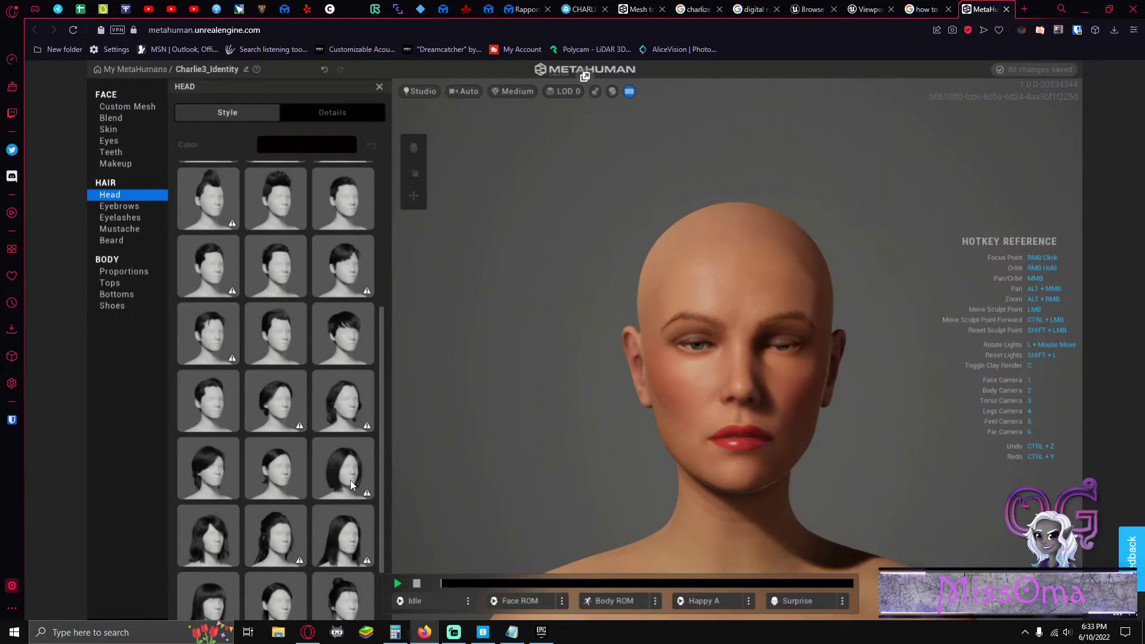
{"action": "scroll", "coordinate": [350, 480], "scroll_direction": "down", "scroll_amount": 2}
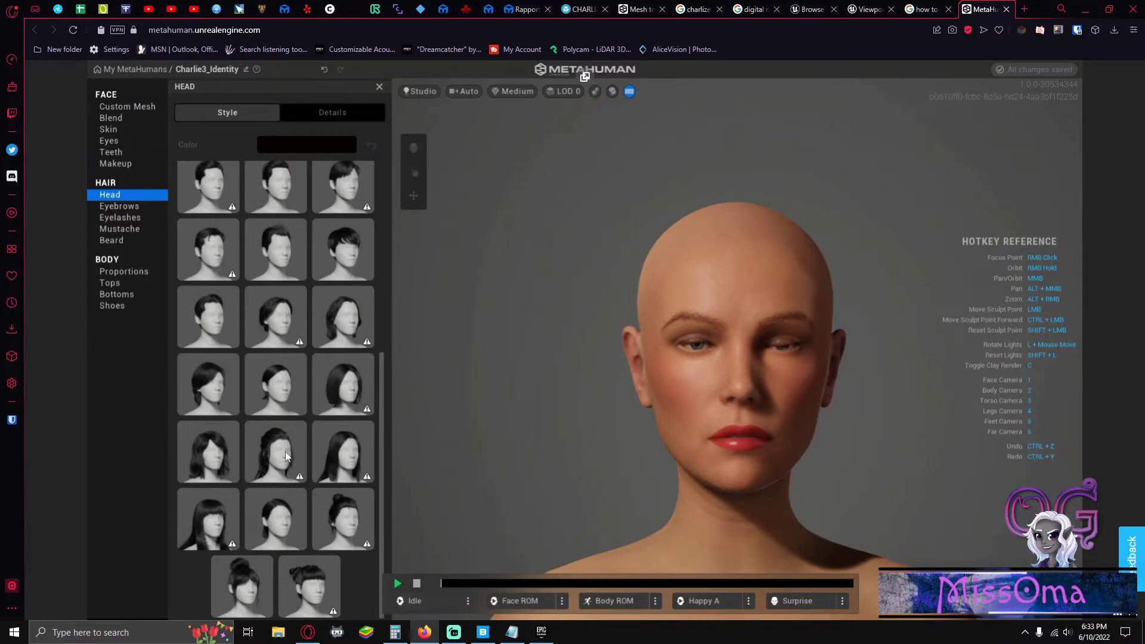
{"action": "left_click", "coordinate": [342, 459]}
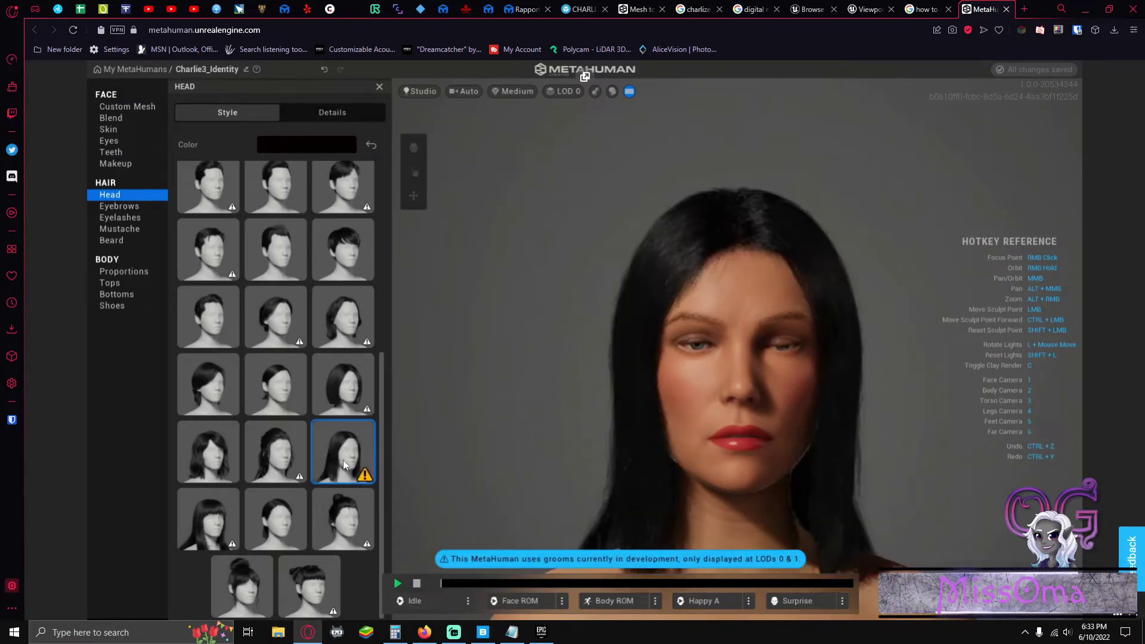
Compare several blond Neutral preset hair colors and apply the ninth swatch of the first row
{"action": "left_click", "coordinate": [335, 144]}
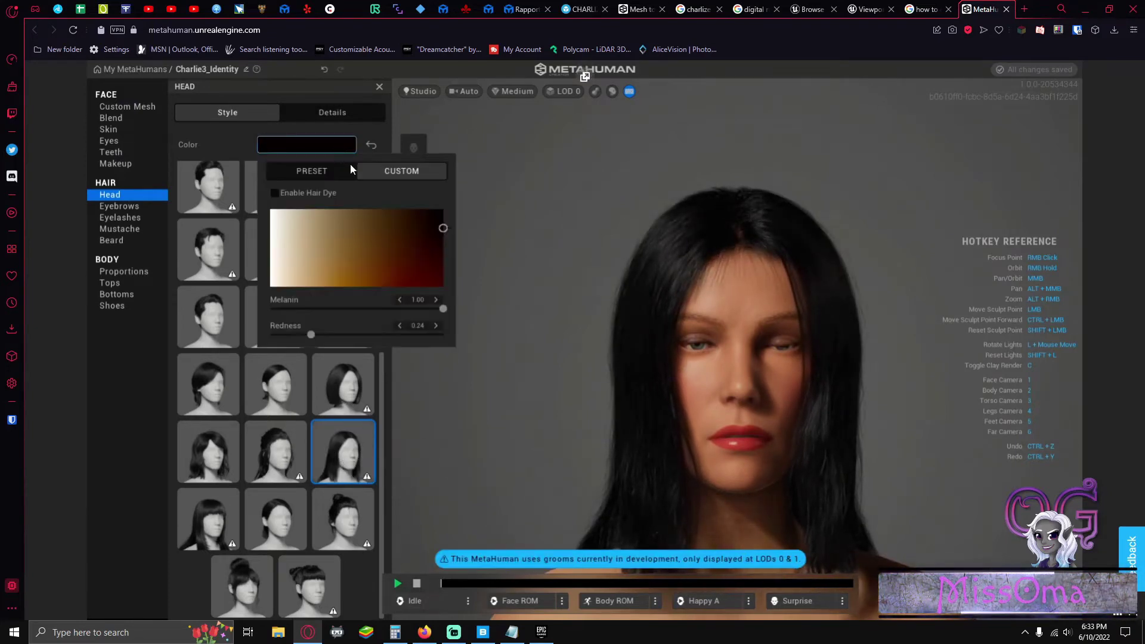
{"action": "left_click", "coordinate": [302, 178]}
{"action": "left_click", "coordinate": [395, 239]}
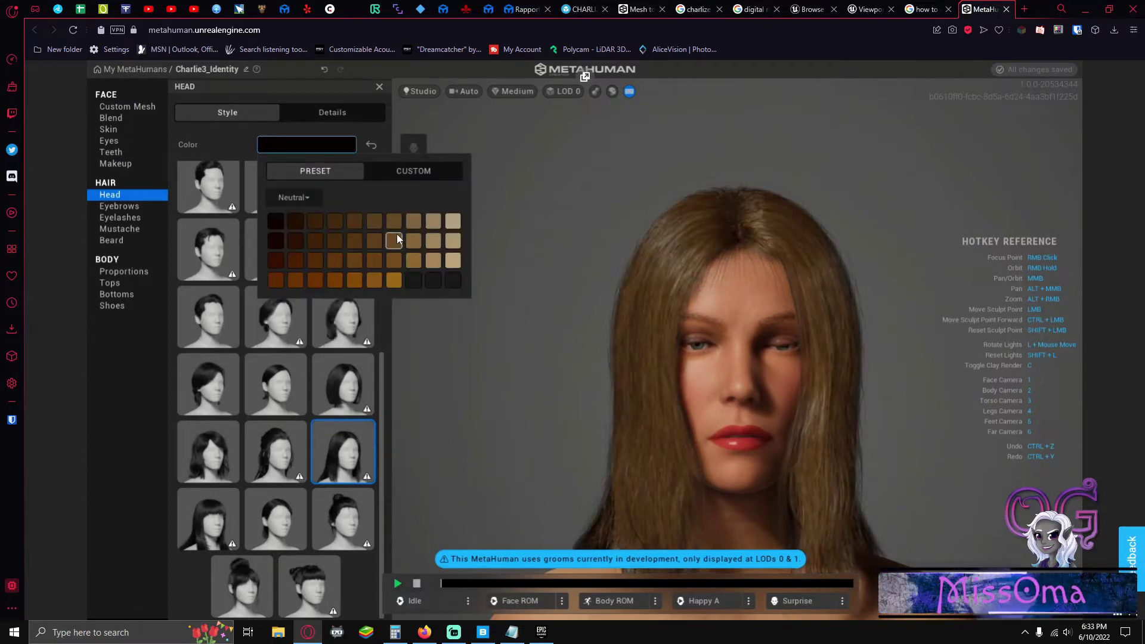
{"action": "left_click", "coordinate": [434, 240]}
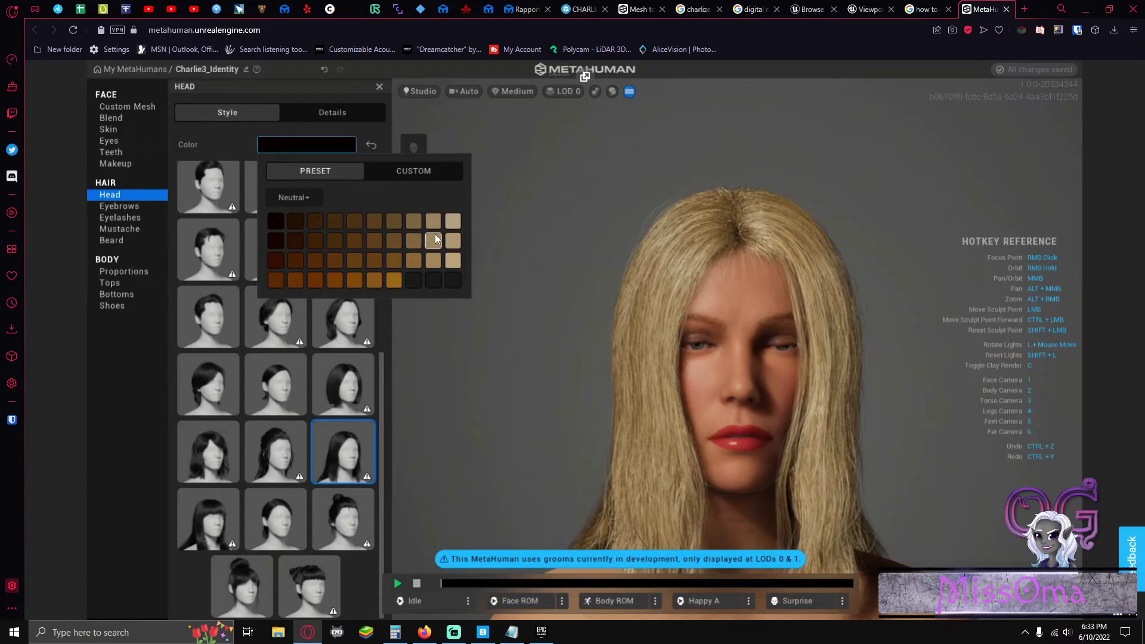
{"action": "left_click", "coordinate": [434, 226]}
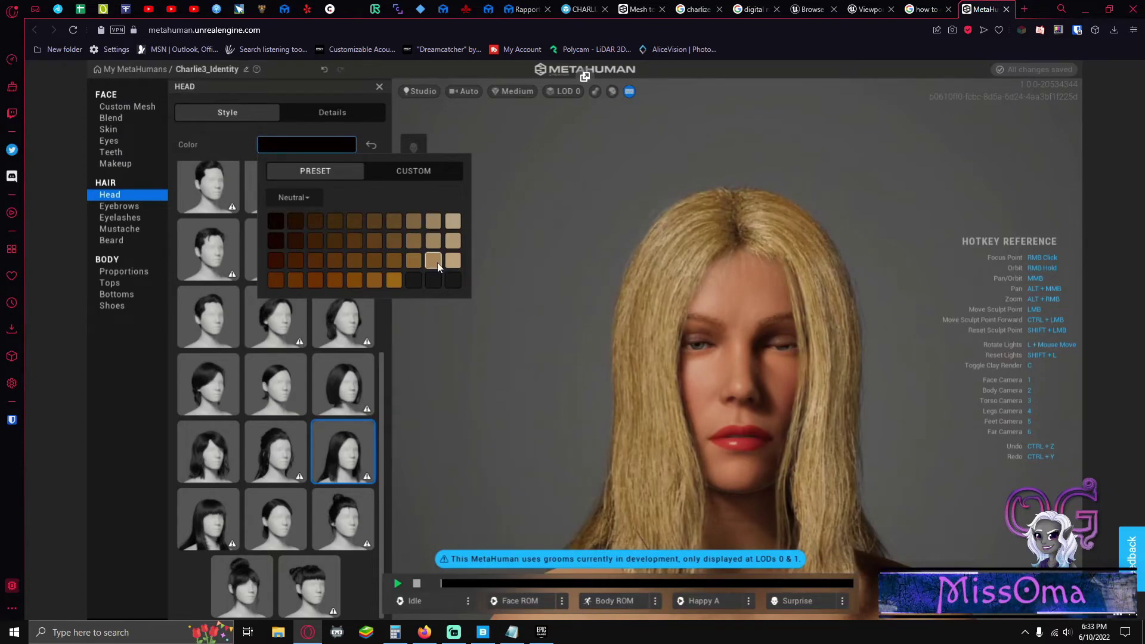
{"action": "left_click", "coordinate": [419, 263]}
{"action": "left_click", "coordinate": [433, 230]}
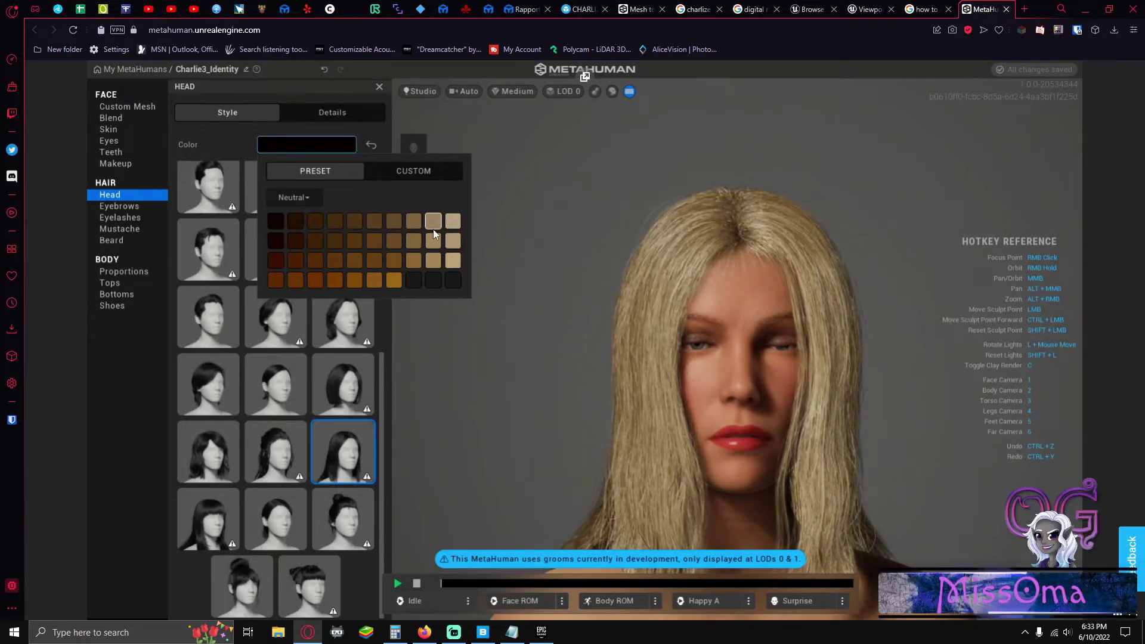
{"action": "left_click", "coordinate": [454, 221]}
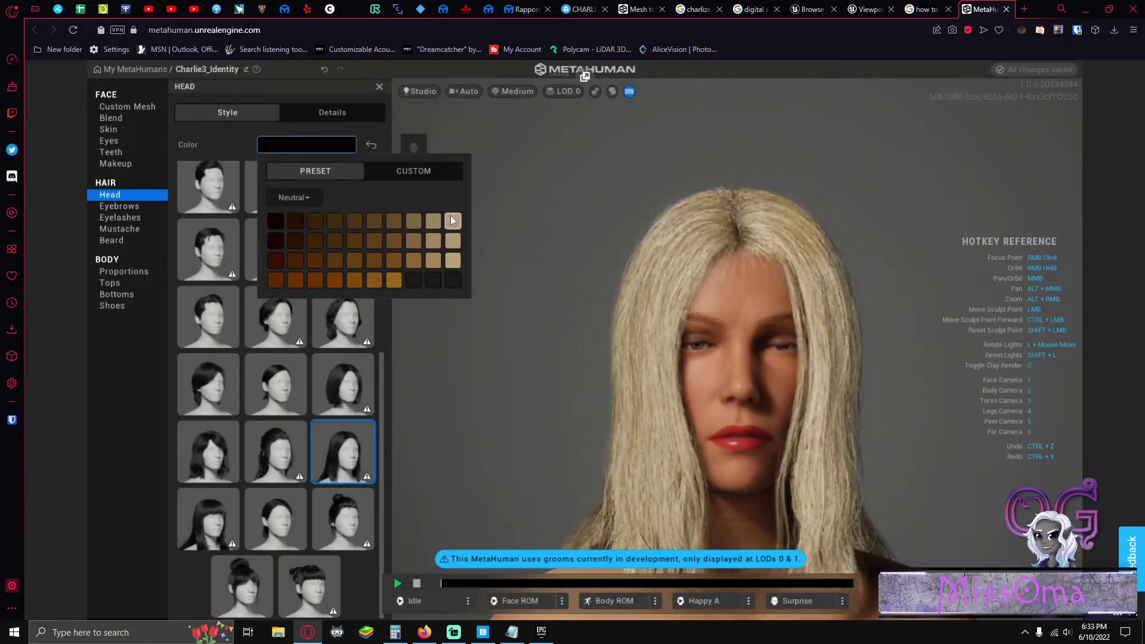
{"action": "left_click", "coordinate": [432, 220]}
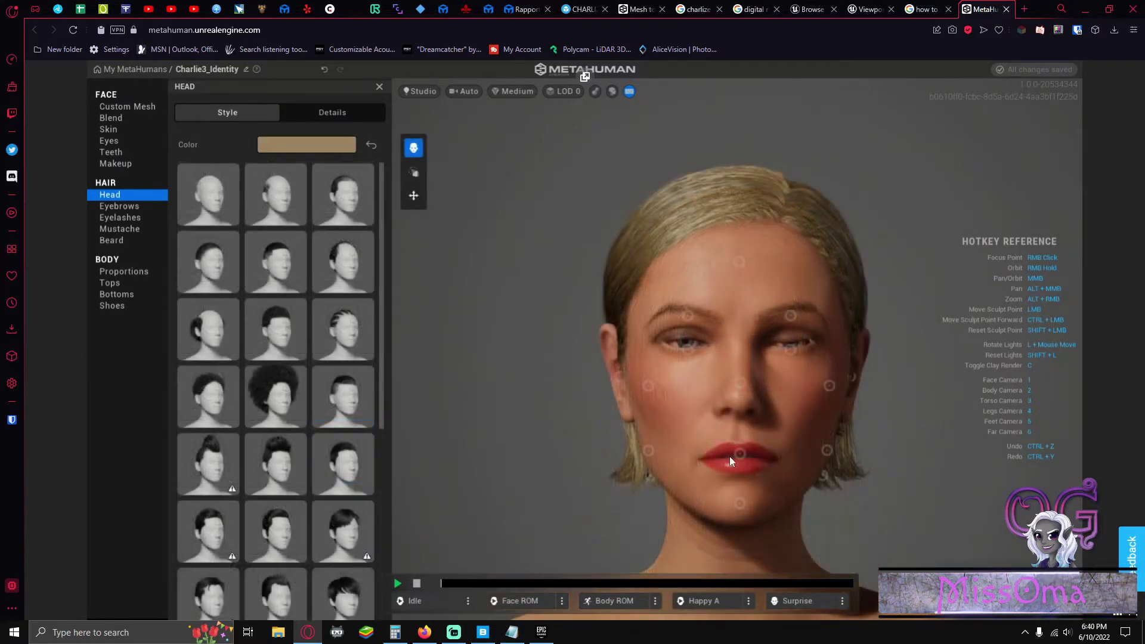
Try the male, heavier female and slimmer female average-height bodies, and return to the first female body
{"action": "key", "text": "3"}
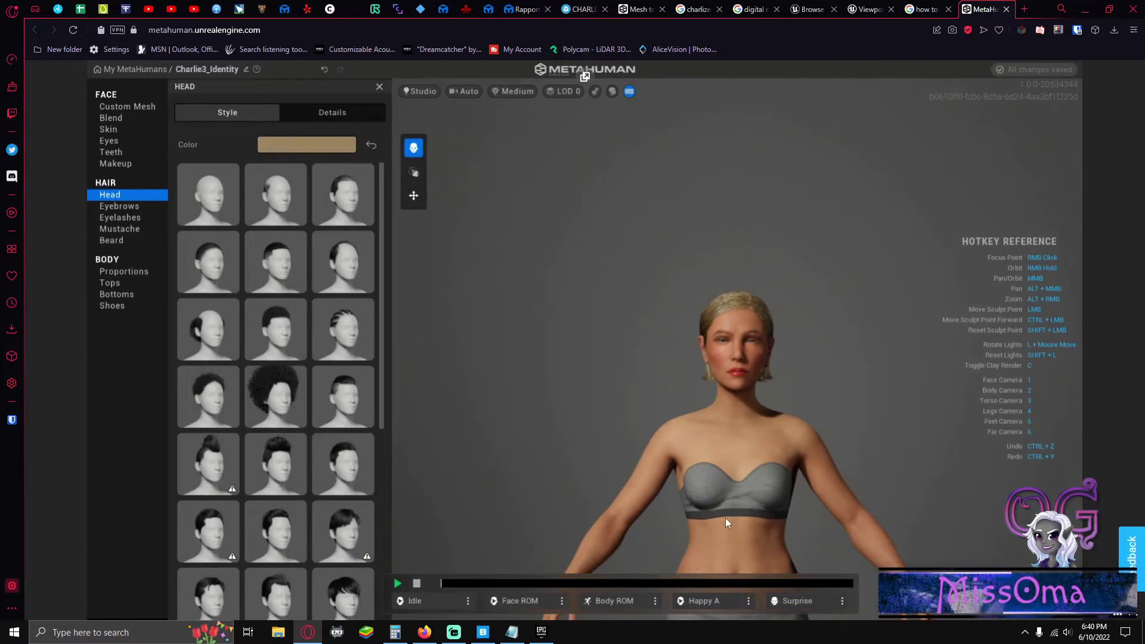
{"action": "left_click", "coordinate": [115, 273]}
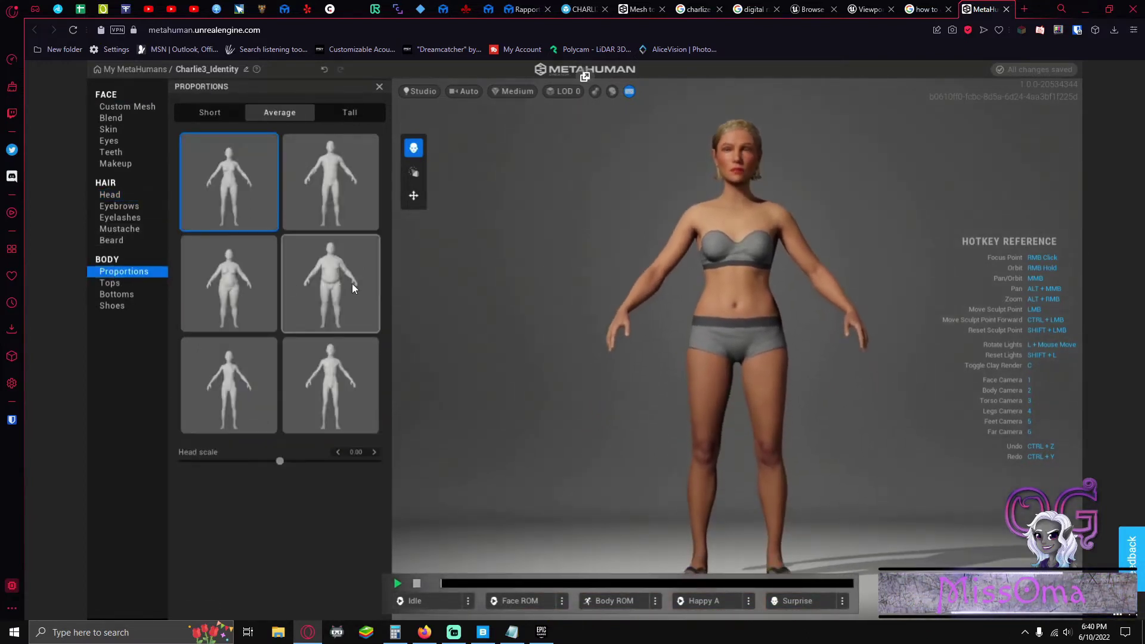
{"action": "left_click", "coordinate": [345, 213]}
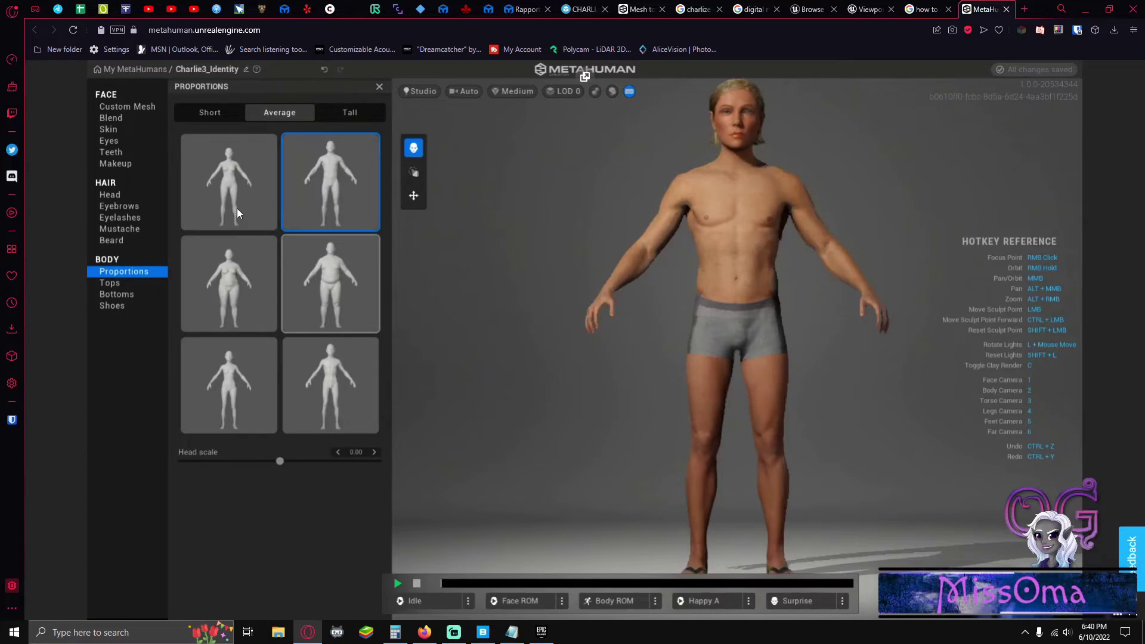
{"action": "left_click", "coordinate": [232, 280]}
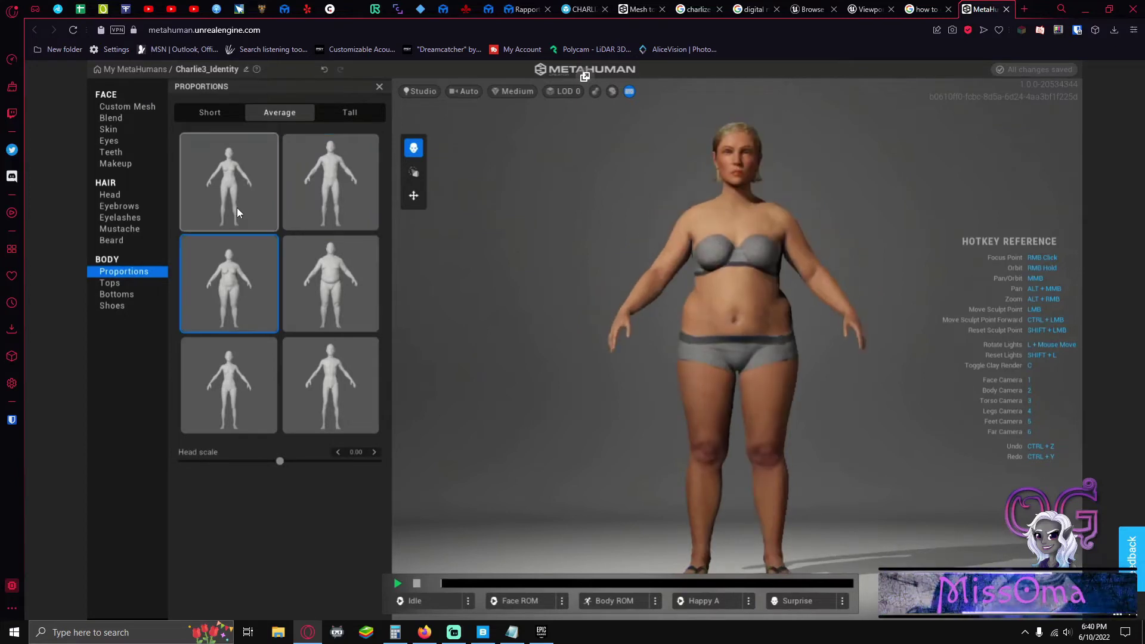
{"action": "left_click", "coordinate": [231, 367]}
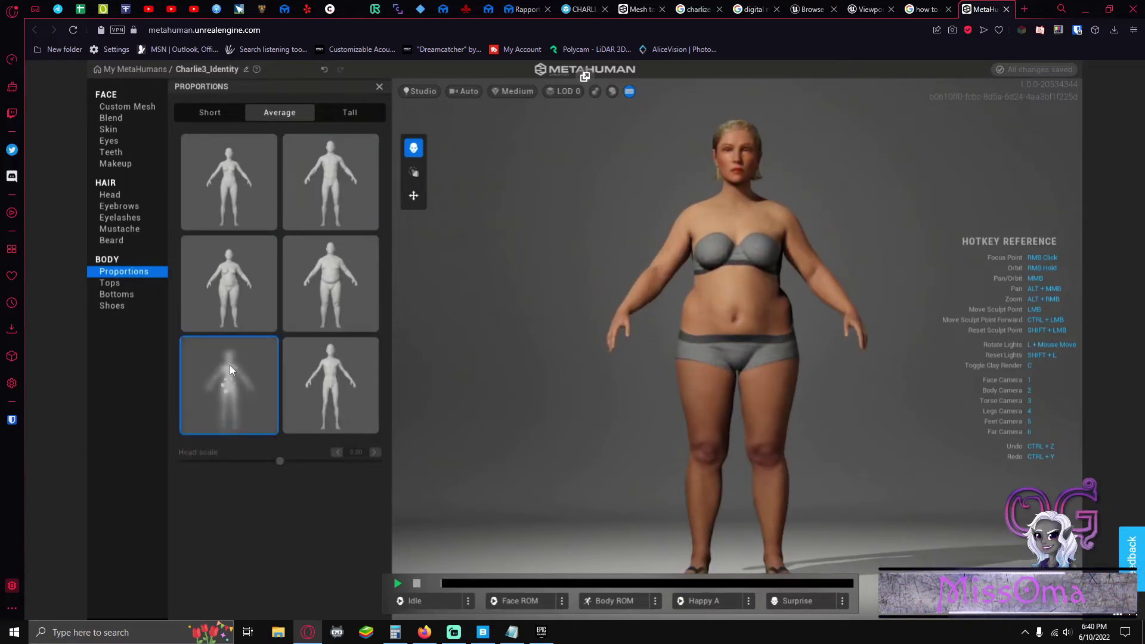
{"action": "left_click", "coordinate": [229, 212]}
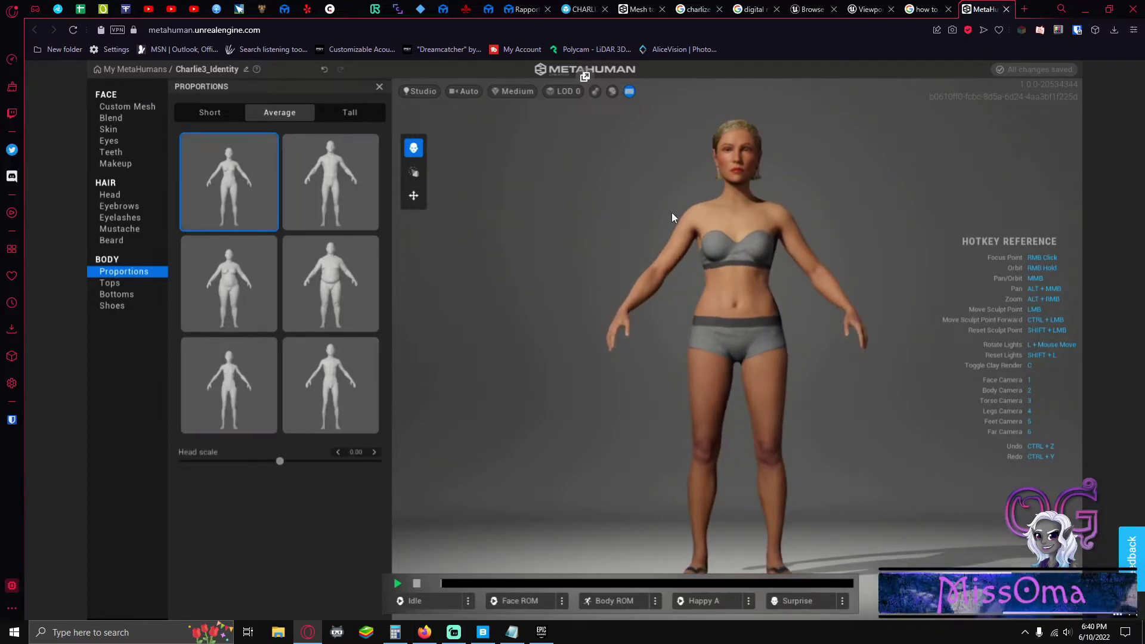
Dress the body in the short-sleeved T-shirt and browse its primary fabric patterns without applying one
{"action": "left_click", "coordinate": [130, 285]}
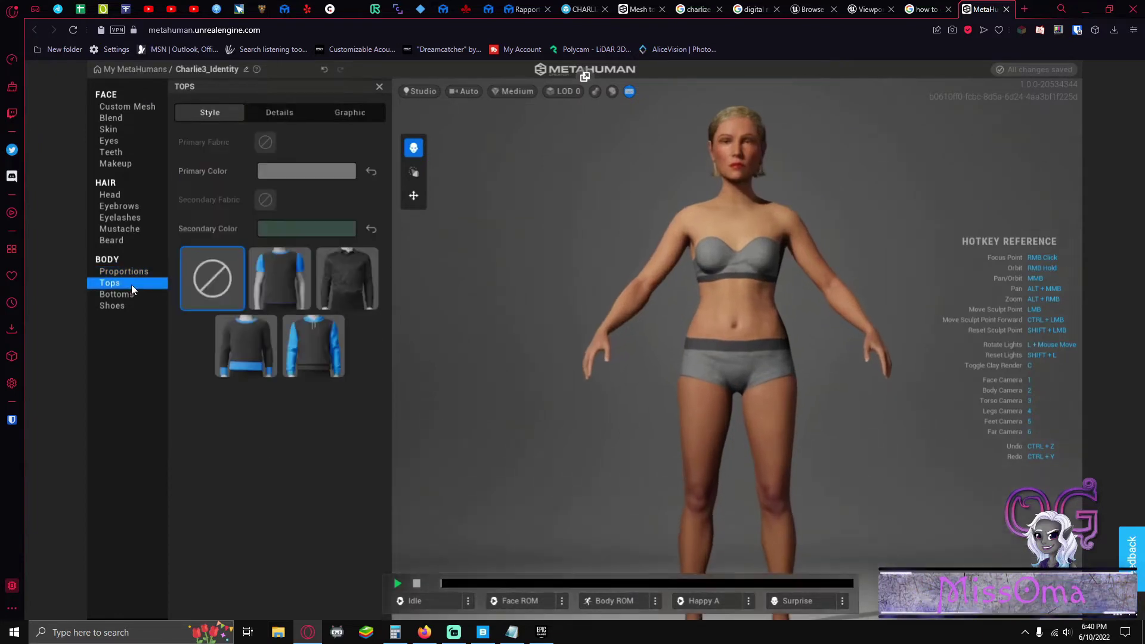
{"action": "left_click", "coordinate": [297, 294]}
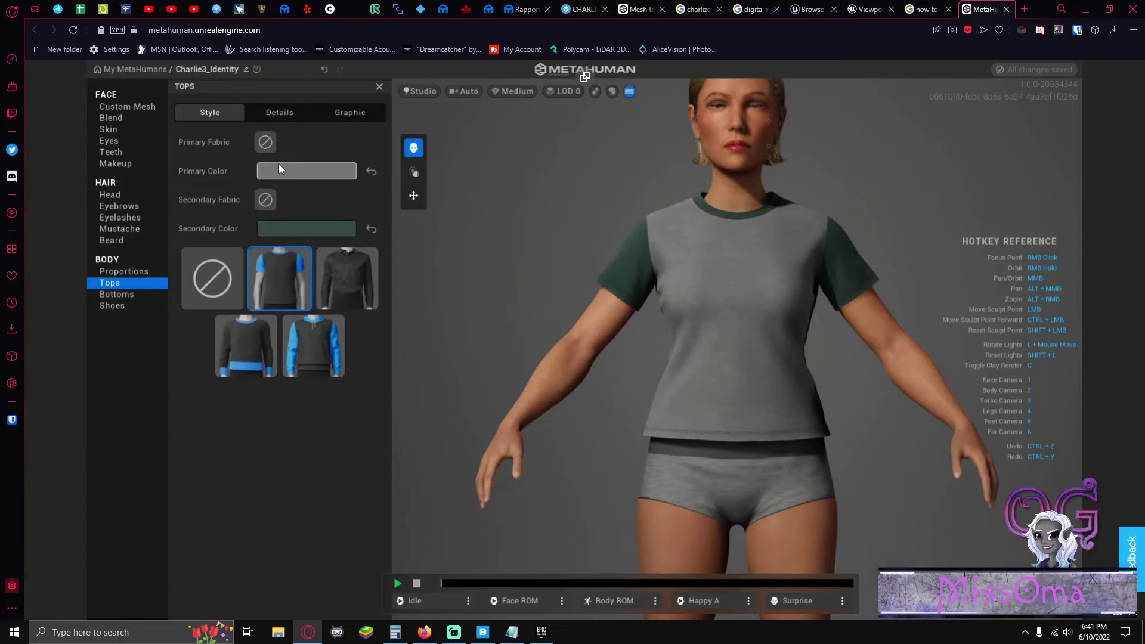
{"action": "left_click", "coordinate": [267, 144]}
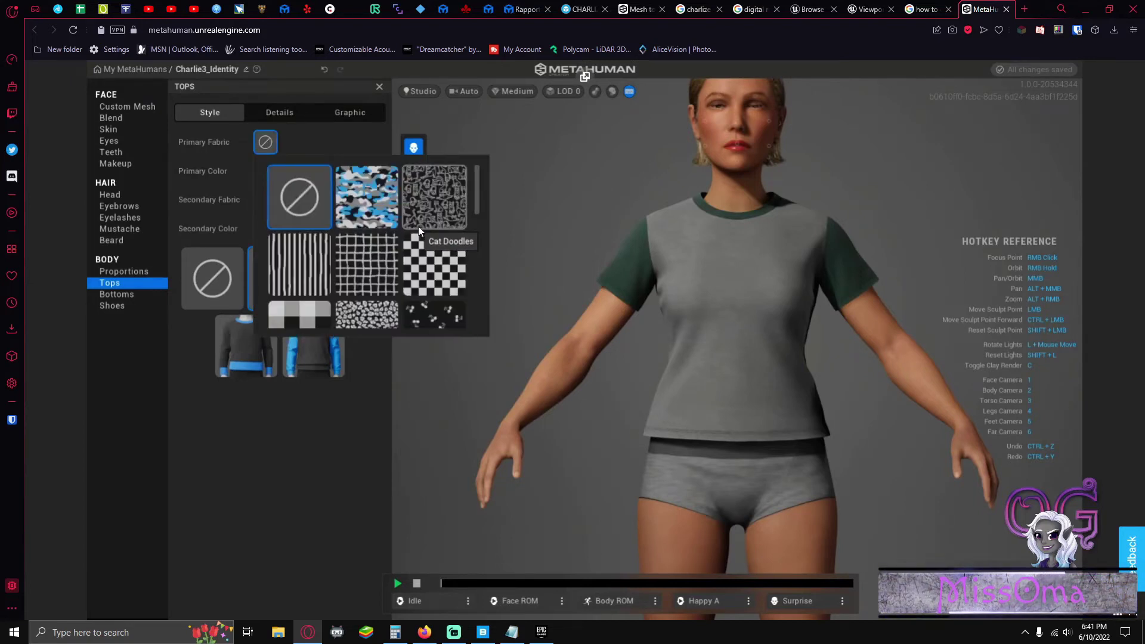
{"action": "scroll", "coordinate": [417, 227], "scroll_direction": "down", "scroll_amount": 3}
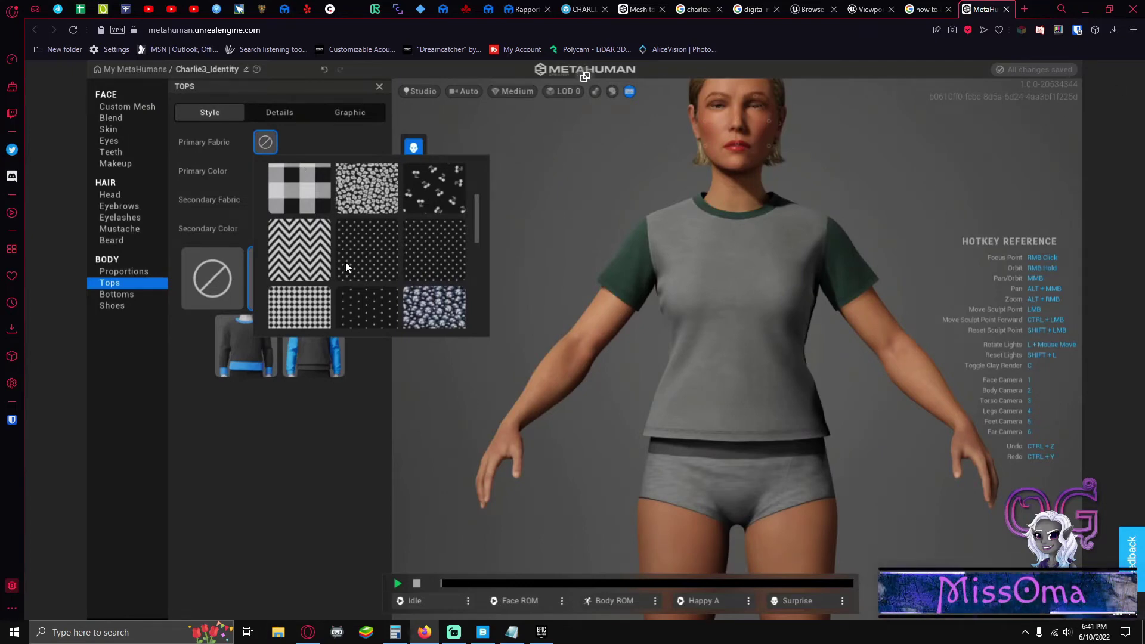
{"action": "scroll", "coordinate": [345, 263], "scroll_direction": "down", "scroll_amount": 5}
{"action": "scroll", "coordinate": [345, 263], "scroll_direction": "down", "scroll_amount": 1}
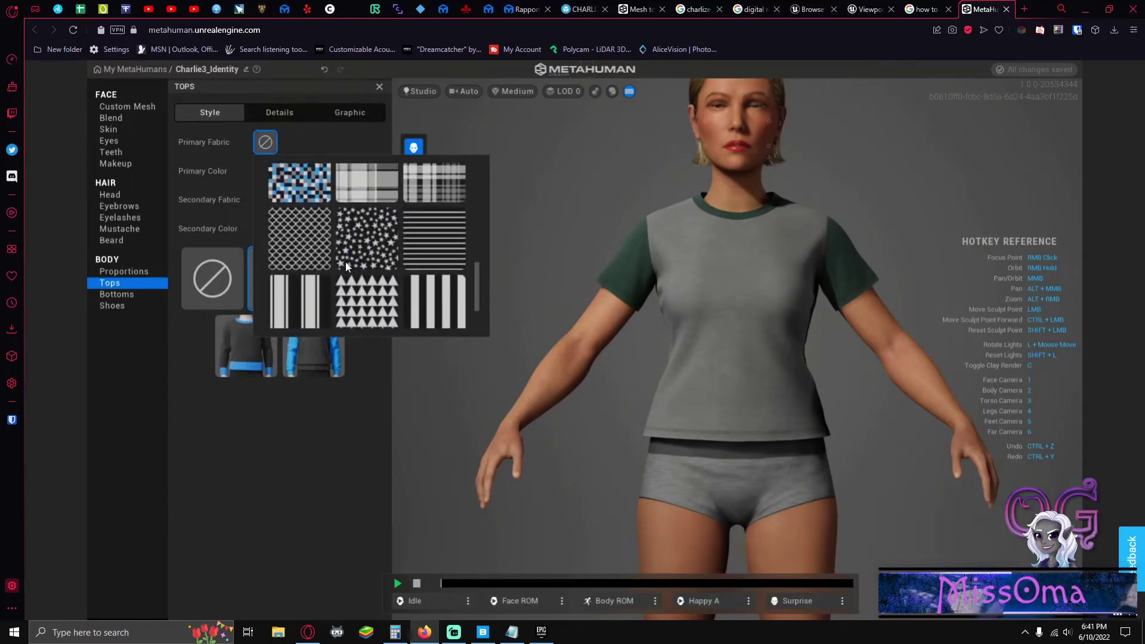
{"action": "scroll", "coordinate": [346, 262], "scroll_direction": "down", "scroll_amount": 2}
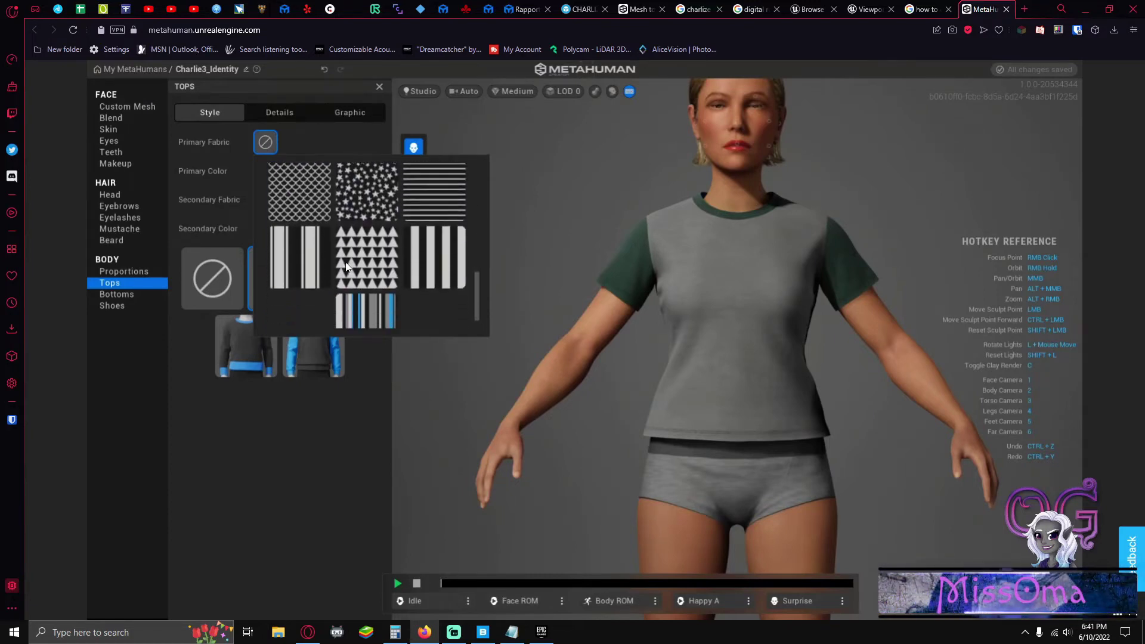
{"action": "left_click", "coordinate": [302, 482]}
Set the T-shirt's primary color to a custom deep crimson, hex 5F0005
{"action": "left_click", "coordinate": [327, 176]}
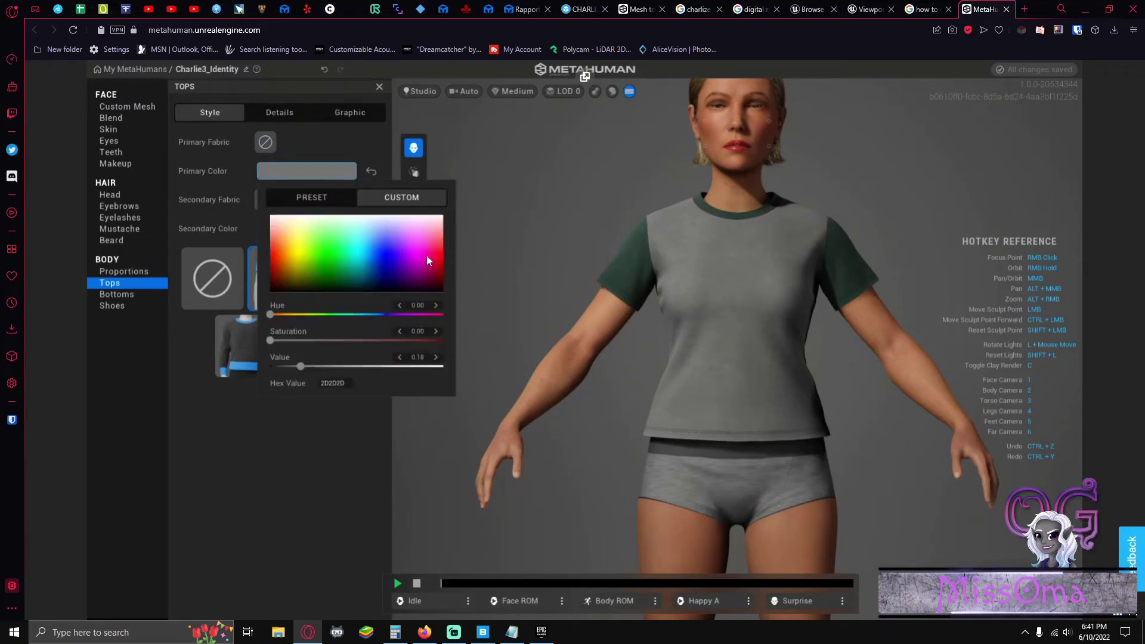
{"action": "mouse_move", "coordinate": [278, 259]}
{"action": "left_mouse_down"}
{"action": "mouse_move", "coordinate": [281, 248]}
{"action": "mouse_move", "coordinate": [276, 280]}
{"action": "left_mouse_up"}
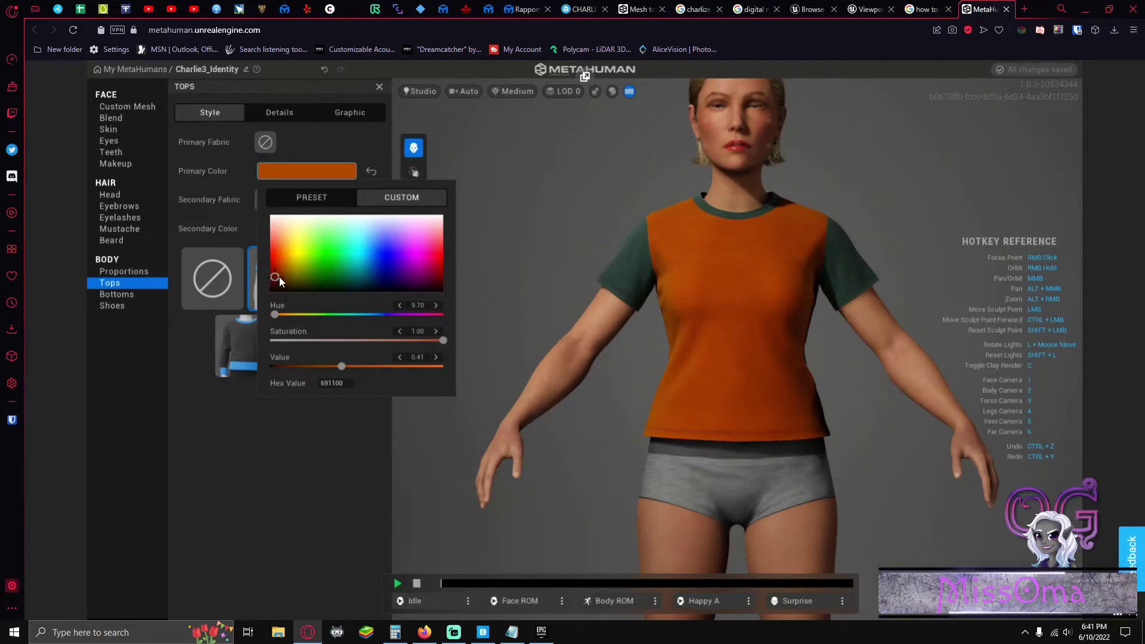
{"action": "left_click", "coordinate": [431, 267]}
{"action": "left_click_drag", "start_coordinate": [432, 267], "coordinate": [448, 283]}
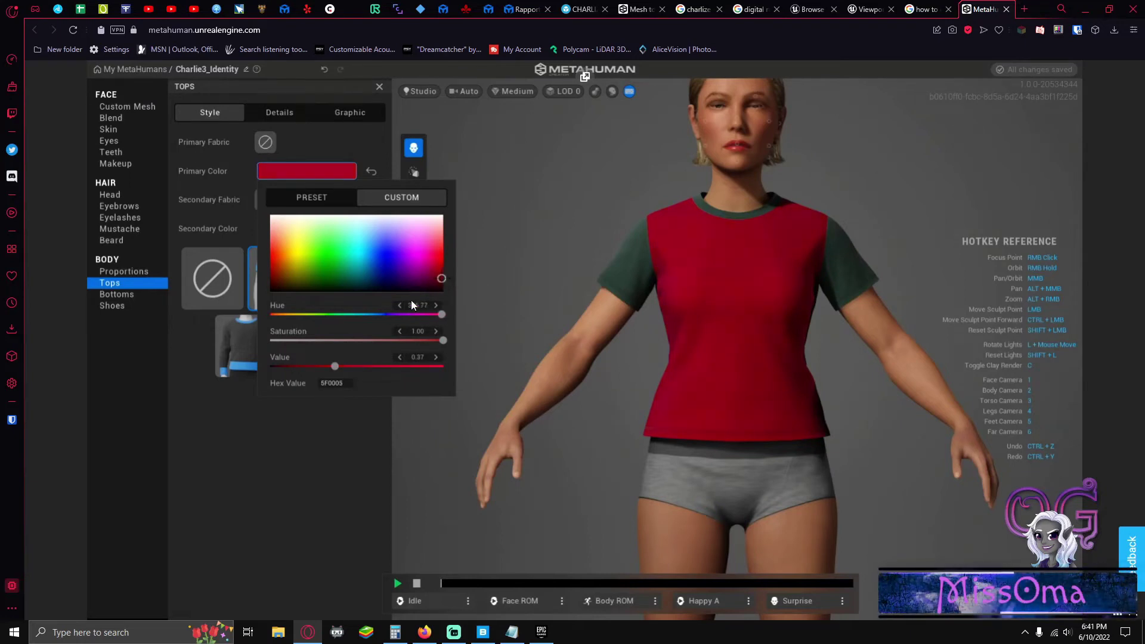
{"action": "left_click", "coordinate": [241, 445]}
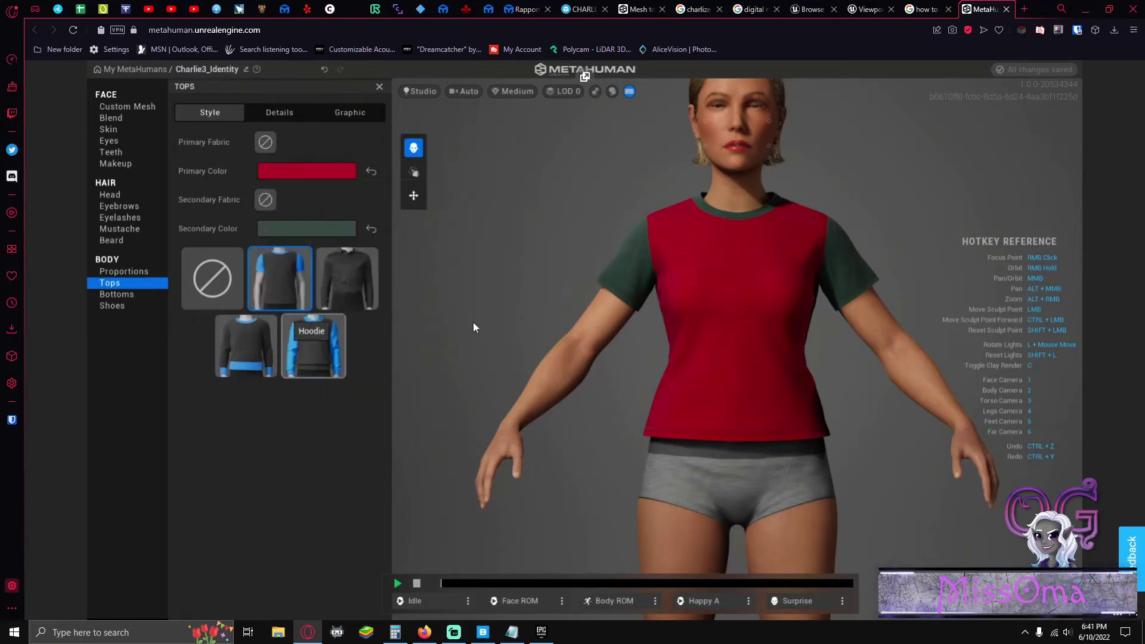
Set the T-shirt's secondary color to a custom dark navy blue, hex 00010E
{"action": "left_click", "coordinate": [310, 233]}
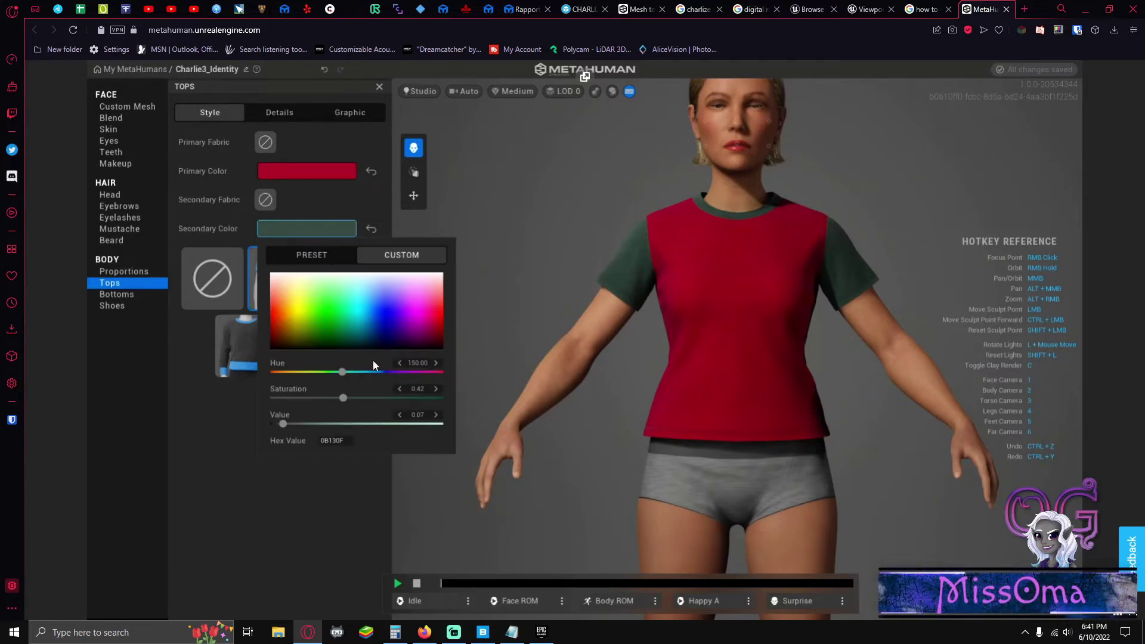
{"action": "left_click_drag", "start_coordinate": [377, 339], "coordinate": [385, 351]}
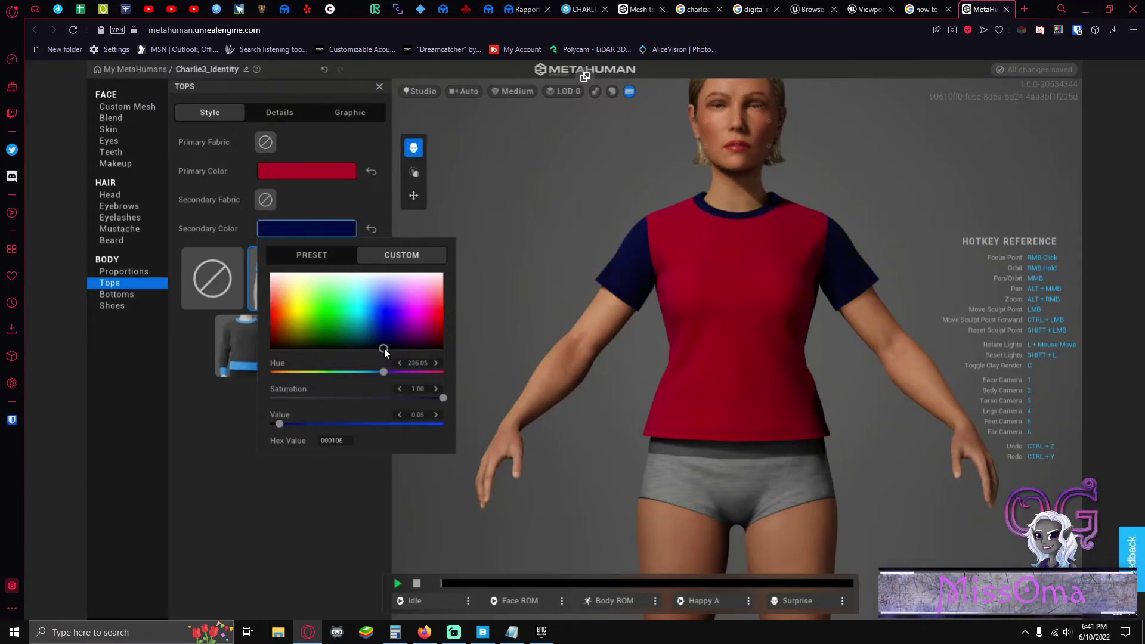
{"action": "left_click", "coordinate": [285, 502]}
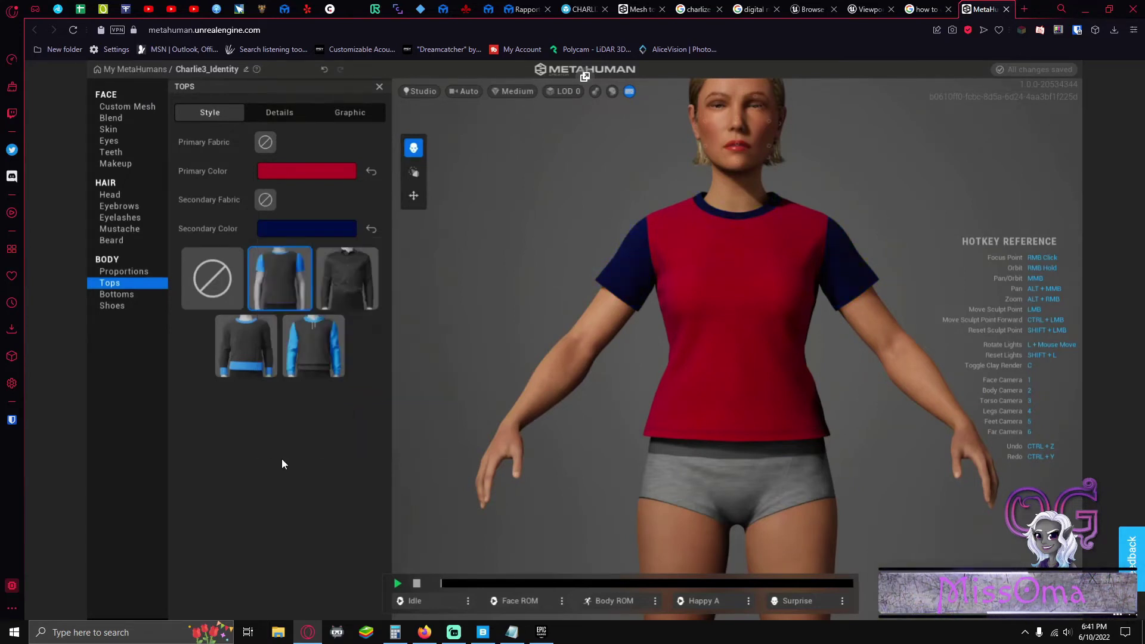
Try Checker, Chalk Windowpane, Cherries and several other primary fabrics on the T-shirt, and restore the plain fabric
{"action": "left_click", "coordinate": [285, 120]}
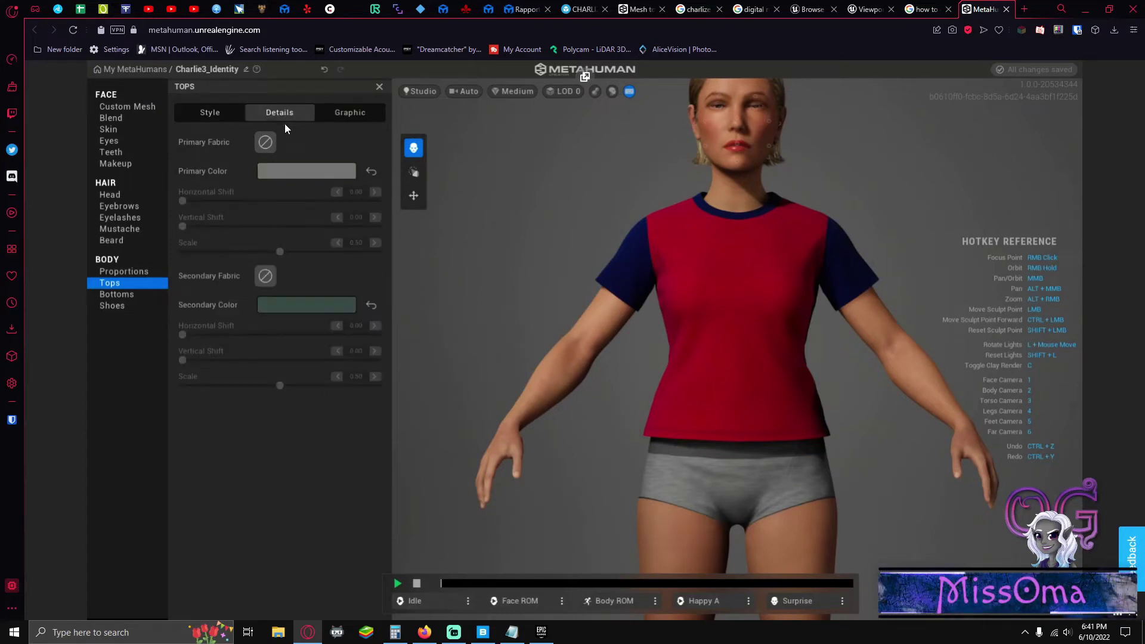
{"action": "left_click", "coordinate": [265, 142]}
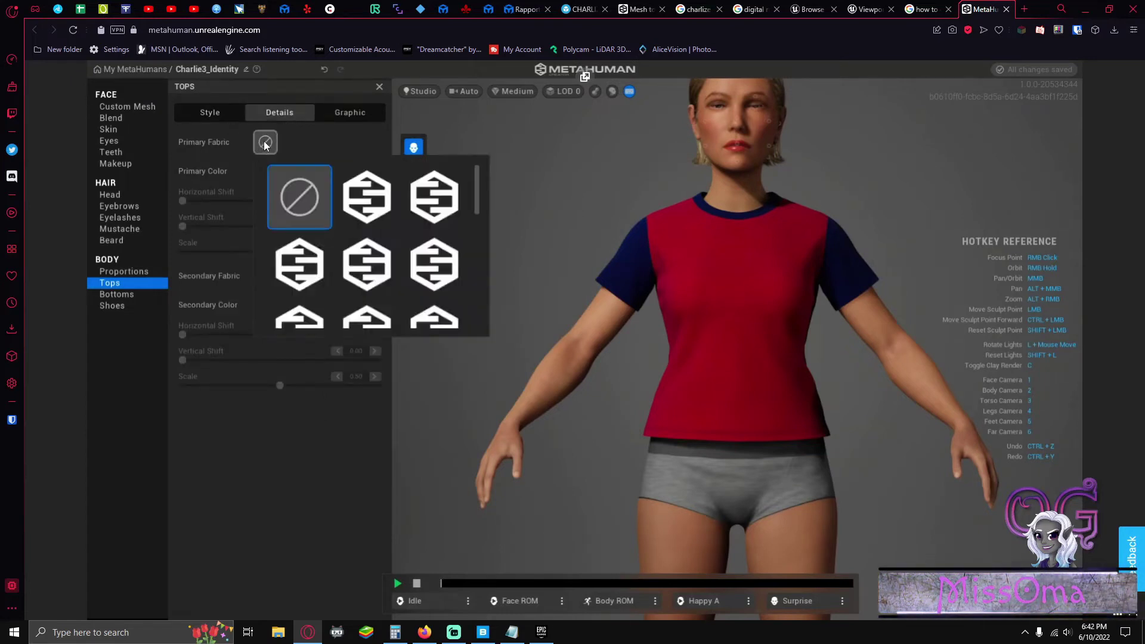
{"action": "left_click", "coordinate": [416, 265]}
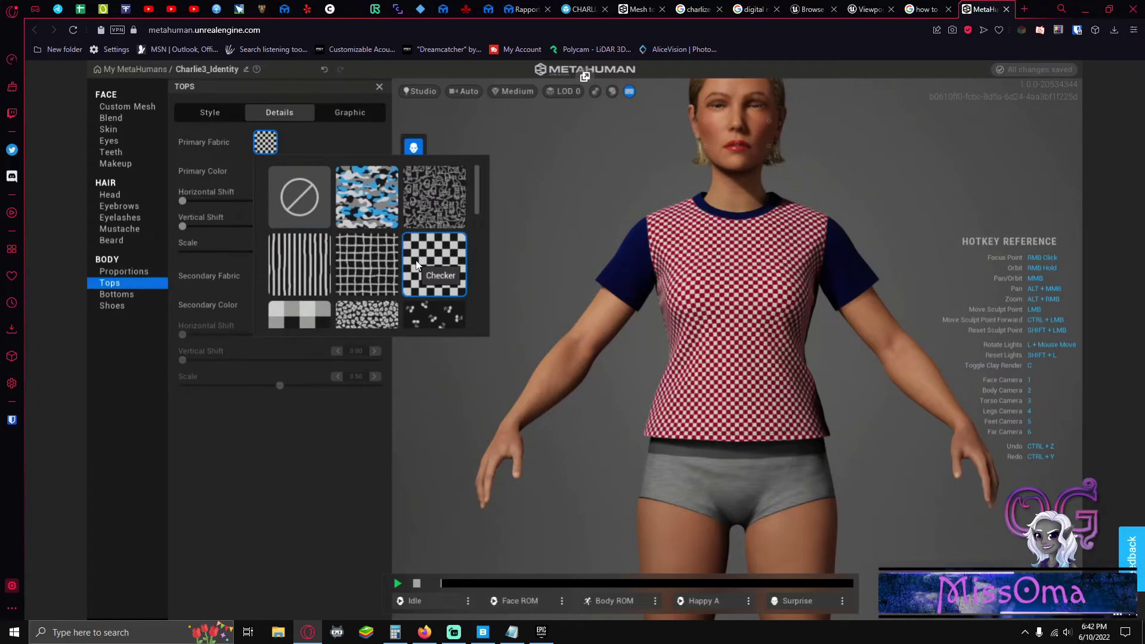
{"action": "left_click", "coordinate": [323, 257]}
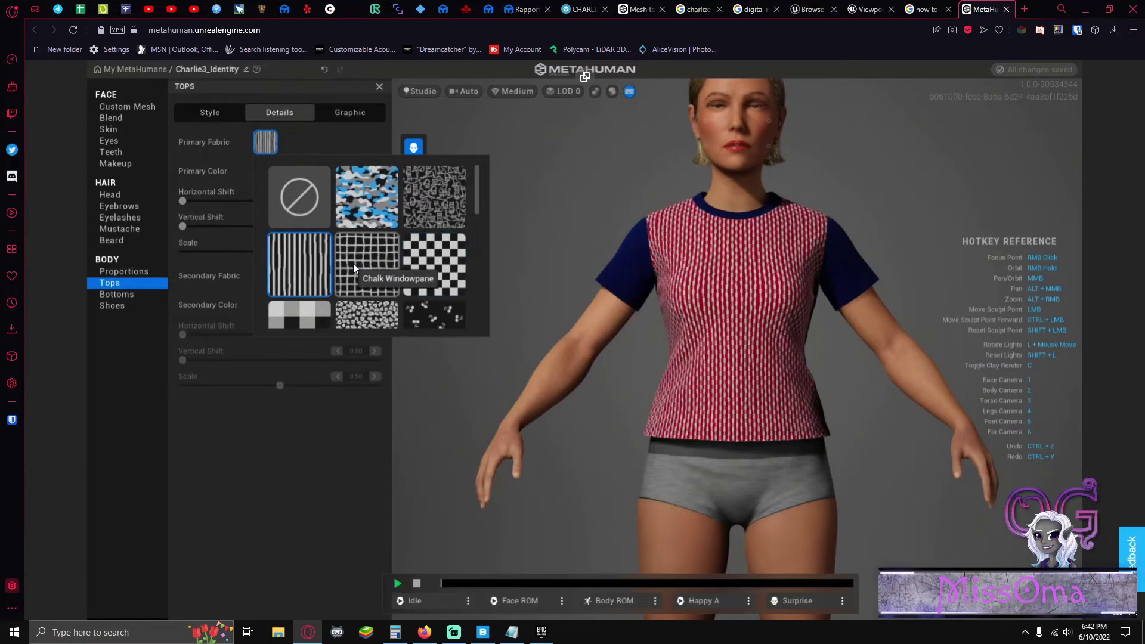
{"action": "left_click", "coordinate": [355, 278]}
{"action": "scroll", "coordinate": [358, 224], "scroll_direction": "down", "scroll_amount": 2}
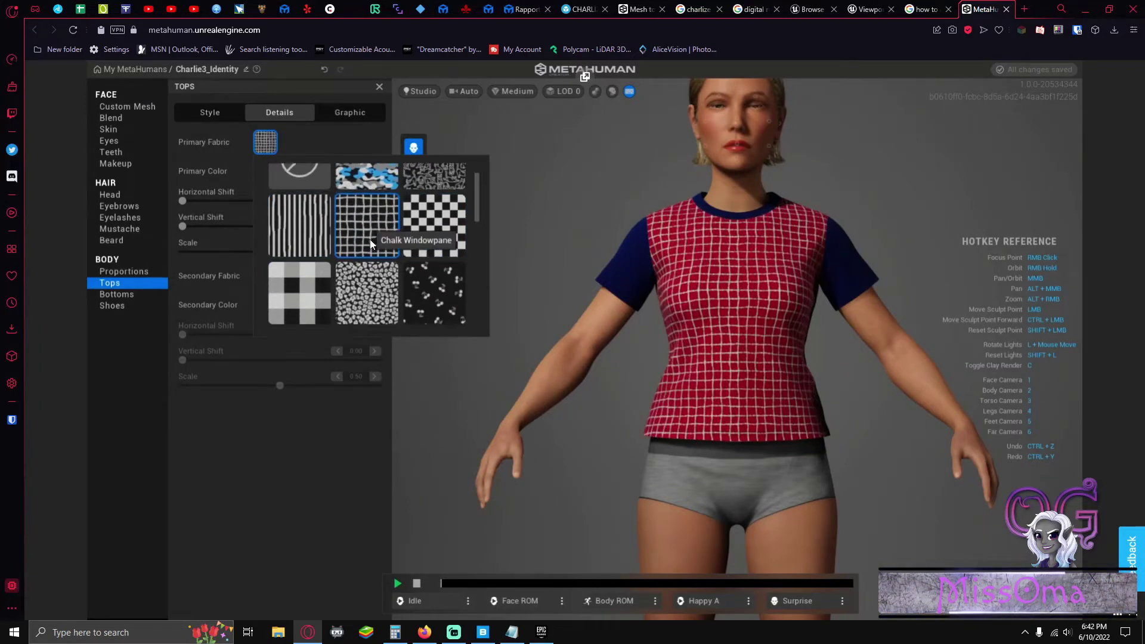
{"action": "left_click", "coordinate": [421, 231]}
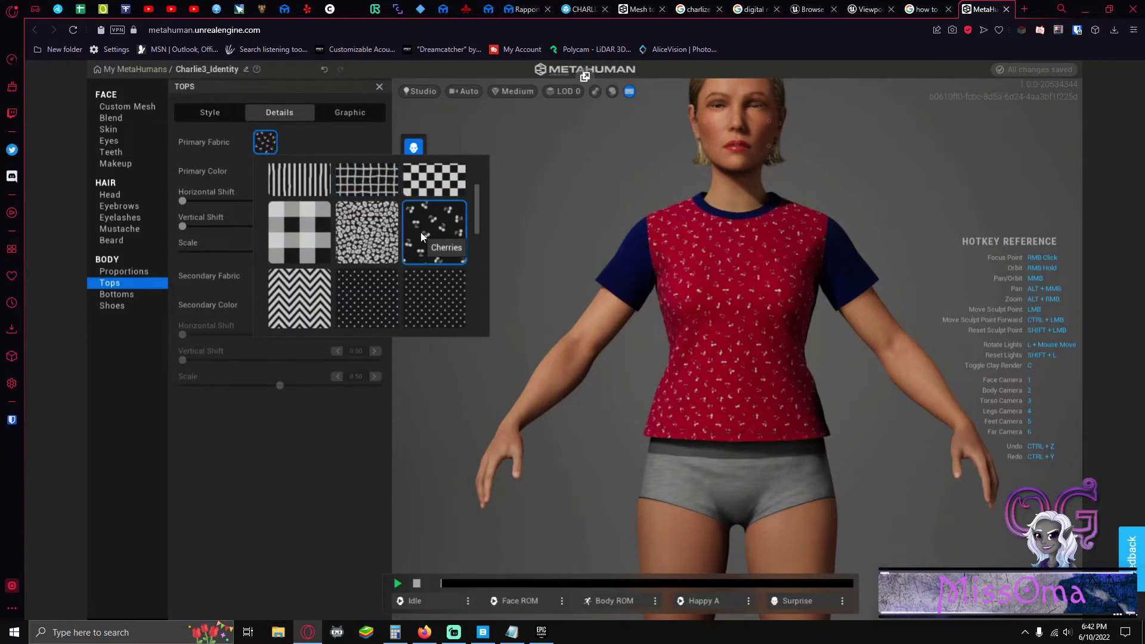
{"action": "left_click", "coordinate": [370, 313]}
{"action": "scroll", "coordinate": [371, 313], "scroll_direction": "down", "scroll_amount": 2}
{"action": "left_click", "coordinate": [408, 284]}
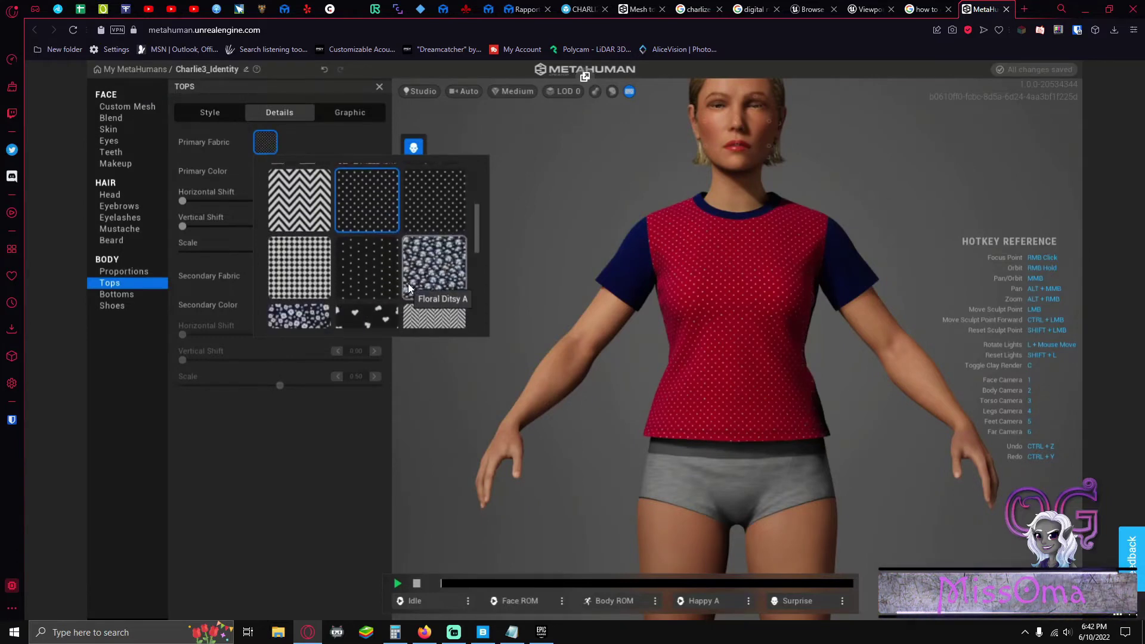
{"action": "left_click", "coordinate": [290, 278]}
{"action": "scroll", "coordinate": [335, 241], "scroll_direction": "down", "scroll_amount": 1}
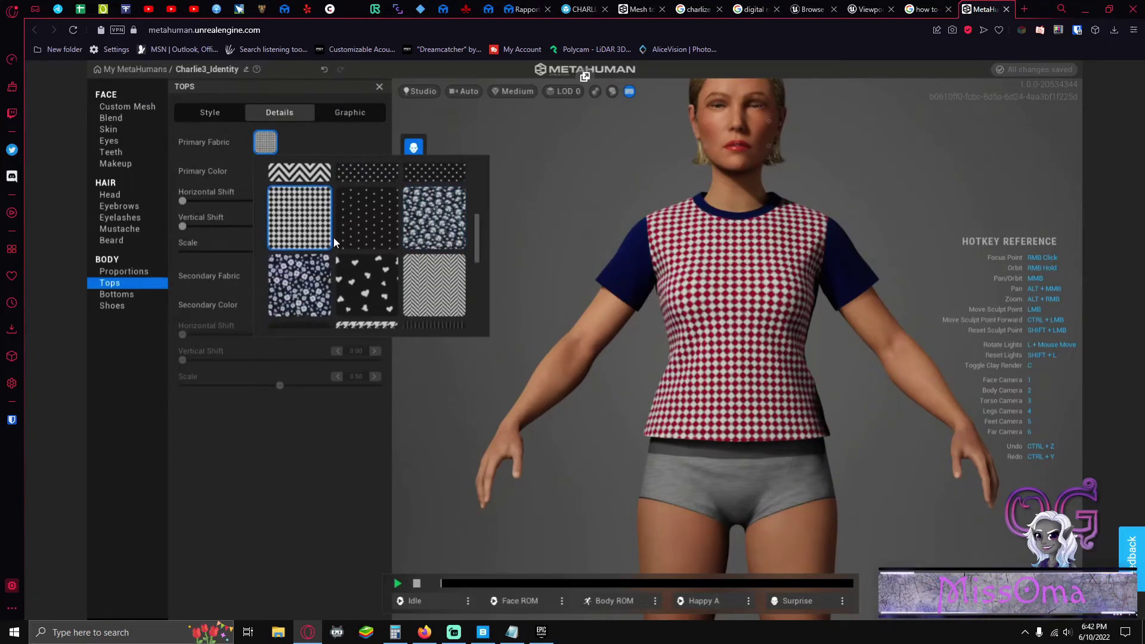
{"action": "scroll", "coordinate": [334, 241], "scroll_direction": "up", "scroll_amount": 3}
{"action": "scroll", "coordinate": [334, 241], "scroll_direction": "up", "scroll_amount": 3}
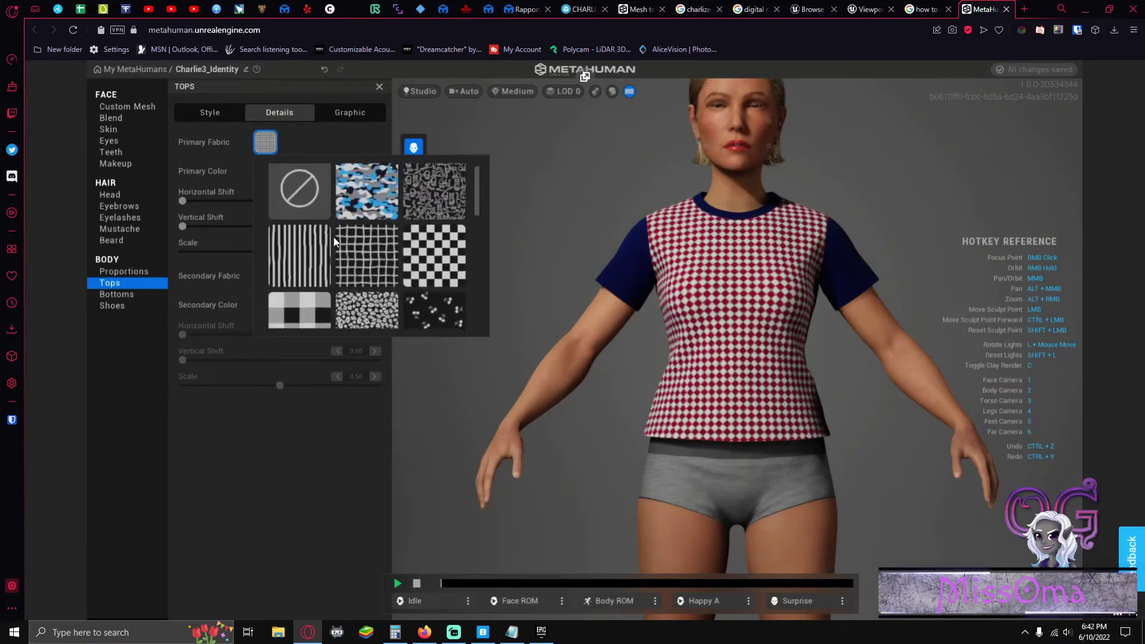
{"action": "left_click", "coordinate": [293, 220]}
Browse the T-shirt graphics and apply the diamond-shaped mountain landscape with trees and a moon to the chest
{"action": "left_click", "coordinate": [346, 112]}
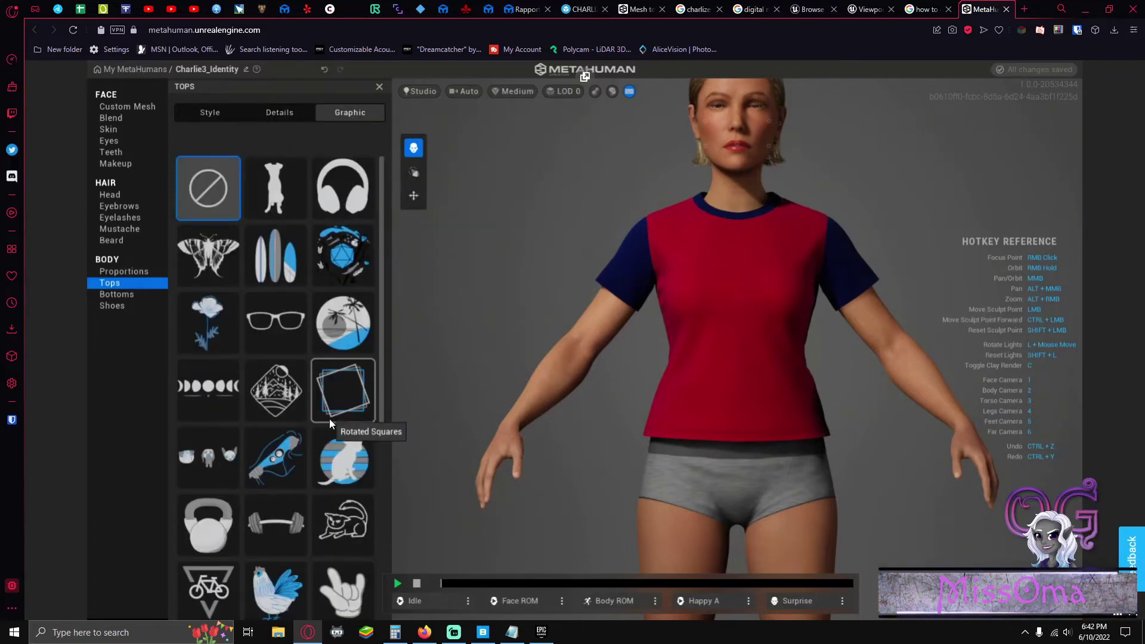
{"action": "scroll", "coordinate": [329, 417], "scroll_direction": "down", "scroll_amount": 5}
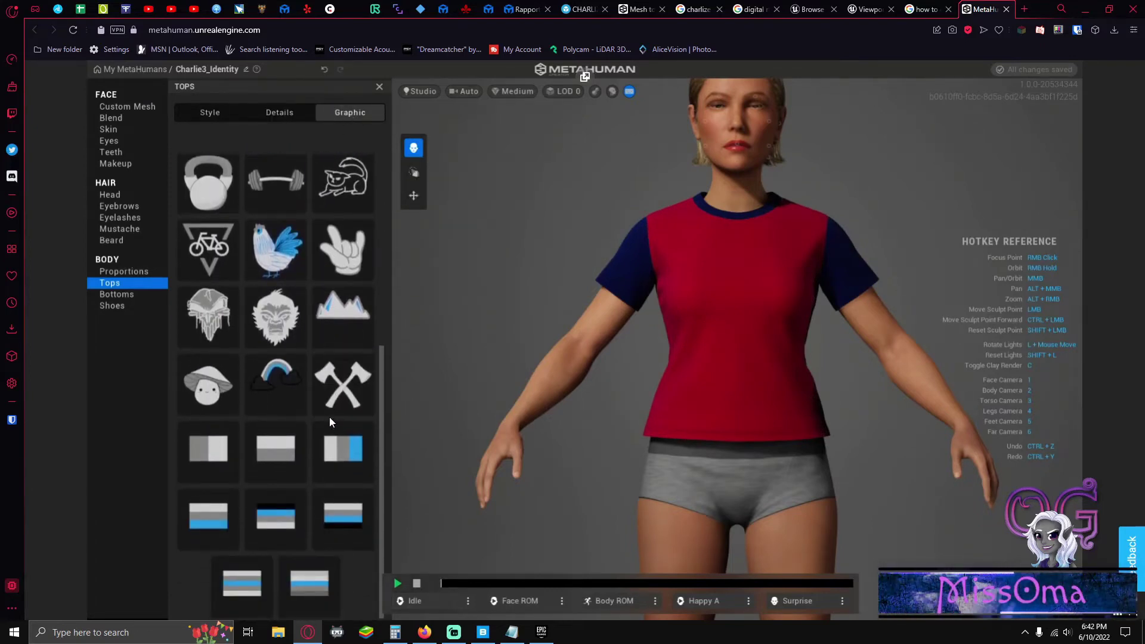
{"action": "scroll", "coordinate": [329, 417], "scroll_direction": "up", "scroll_amount": 3}
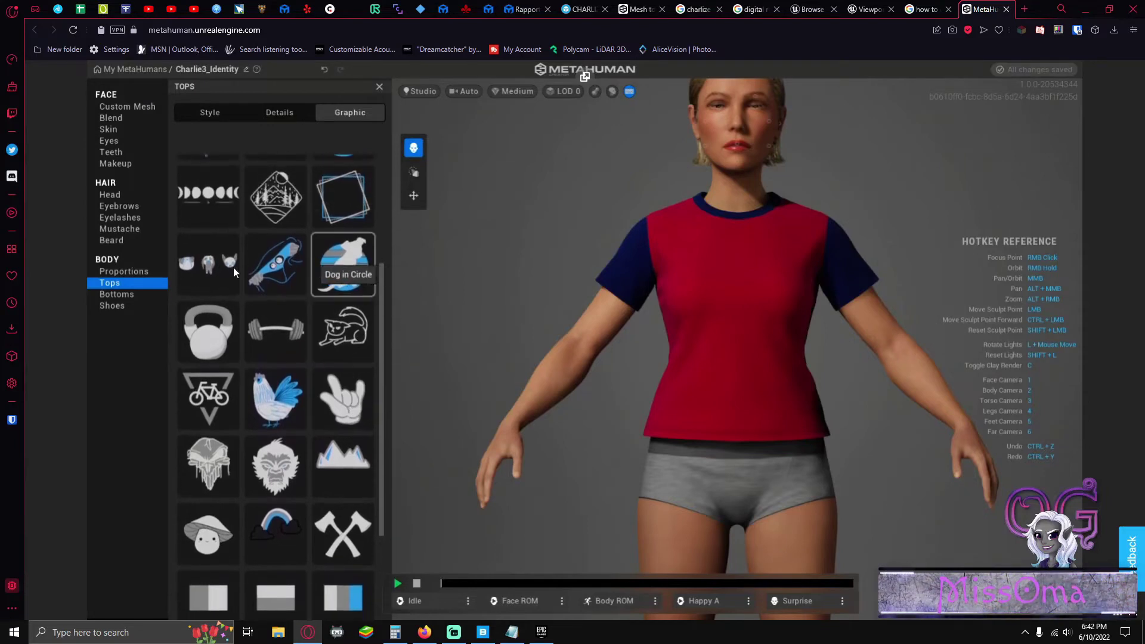
{"action": "scroll", "coordinate": [276, 281], "scroll_direction": "up", "scroll_amount": 3}
{"action": "left_click", "coordinate": [280, 356]}
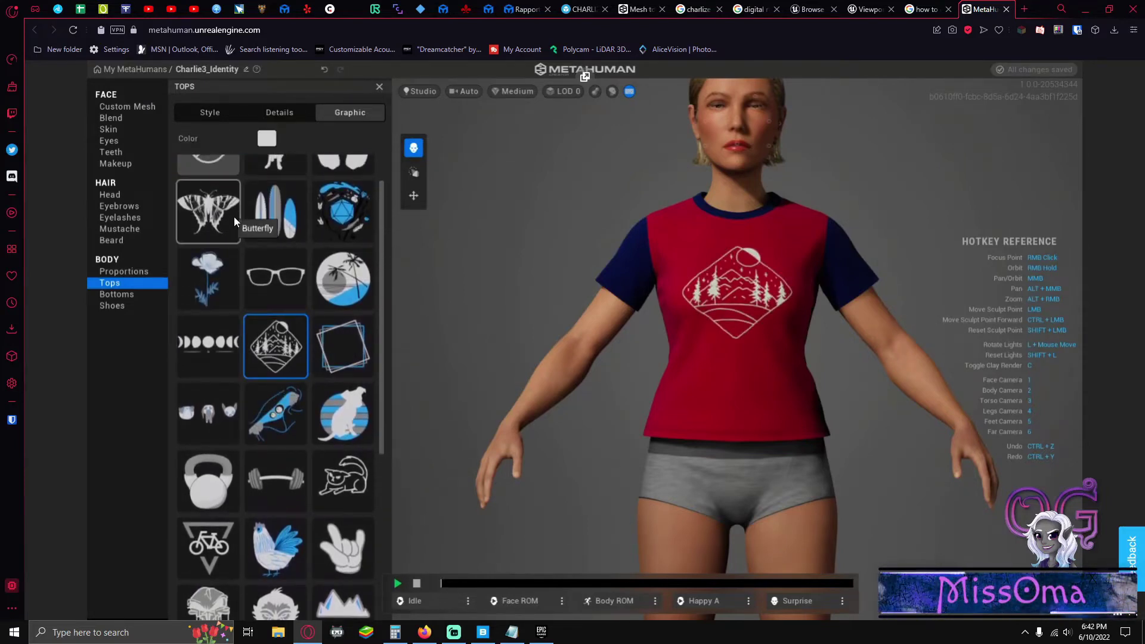
Set the chest graphic's color to a light sky blue, about hex 18C1FF
{"action": "left_click", "coordinate": [265, 142]}
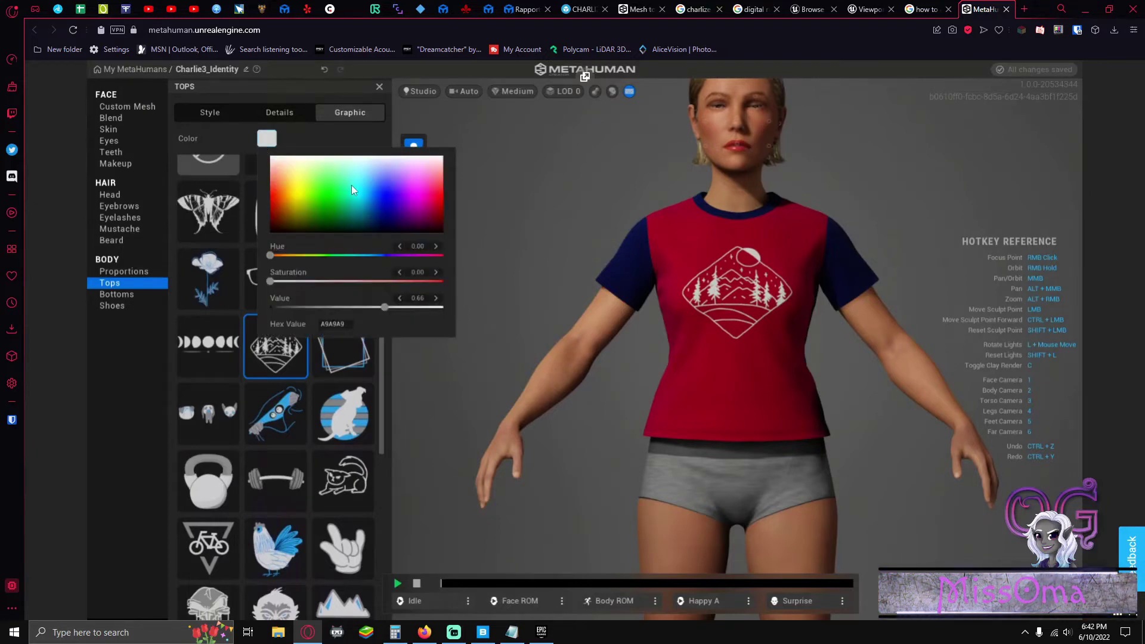
{"action": "mouse_move", "coordinate": [352, 185]}
{"action": "left_mouse_down"}
{"action": "mouse_move", "coordinate": [315, 209]}
{"action": "mouse_move", "coordinate": [281, 205]}
{"action": "mouse_move", "coordinate": [294, 188]}
{"action": "mouse_move", "coordinate": [420, 198]}
{"action": "mouse_move", "coordinate": [391, 185]}
{"action": "mouse_move", "coordinate": [337, 200]}
{"action": "mouse_move", "coordinate": [309, 178]}
{"action": "mouse_move", "coordinate": [282, 188]}
{"action": "mouse_move", "coordinate": [296, 185]}
{"action": "mouse_move", "coordinate": [306, 200]}
{"action": "mouse_move", "coordinate": [410, 185]}
{"action": "mouse_move", "coordinate": [366, 192]}
{"action": "left_mouse_up"}
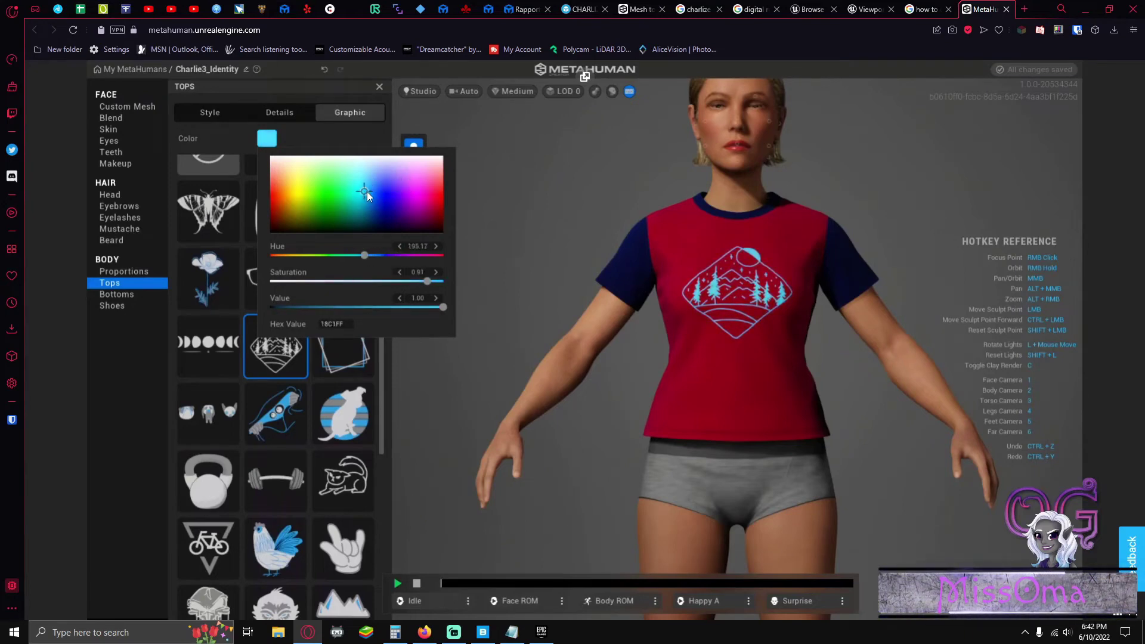
{"action": "left_click", "coordinate": [332, 140]}
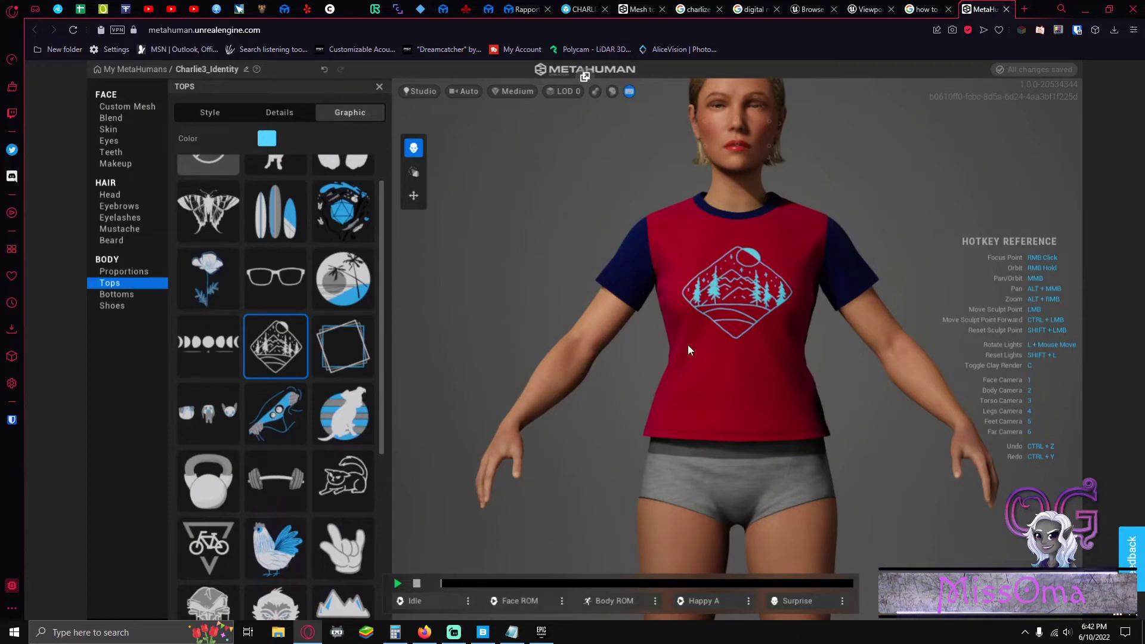
Try the Flower Drawing, D20 A and Rotated Squares graphics on the T-shirt, and remove the chest graphic
{"action": "left_click", "coordinate": [210, 286]}
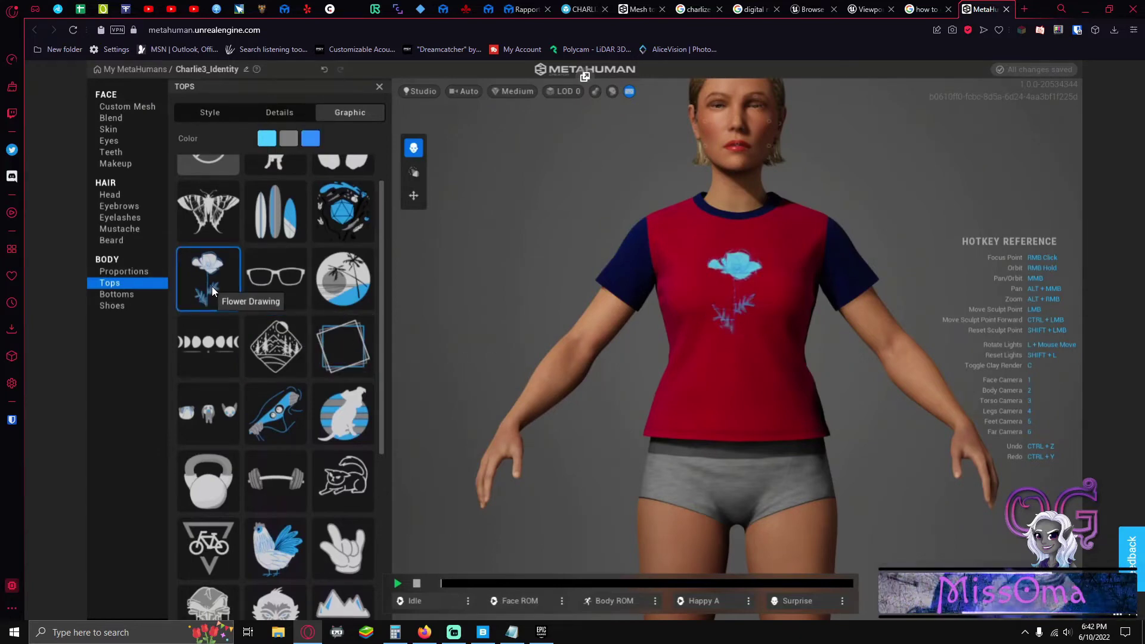
{"action": "left_click", "coordinate": [345, 220]}
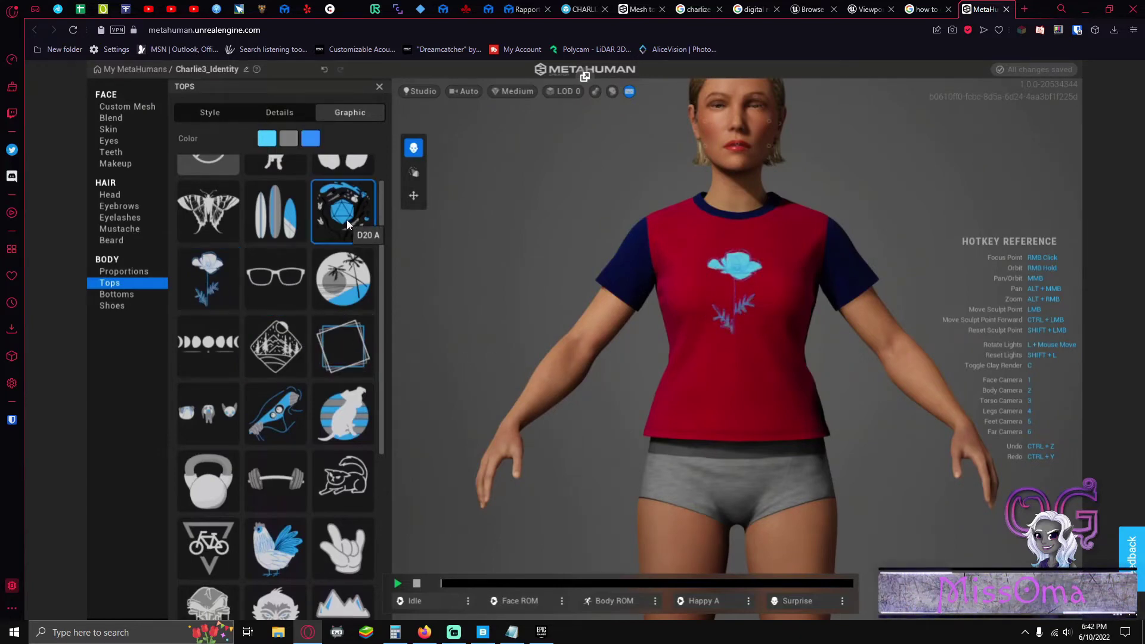
{"action": "left_click", "coordinate": [330, 308]}
{"action": "left_click", "coordinate": [325, 335]}
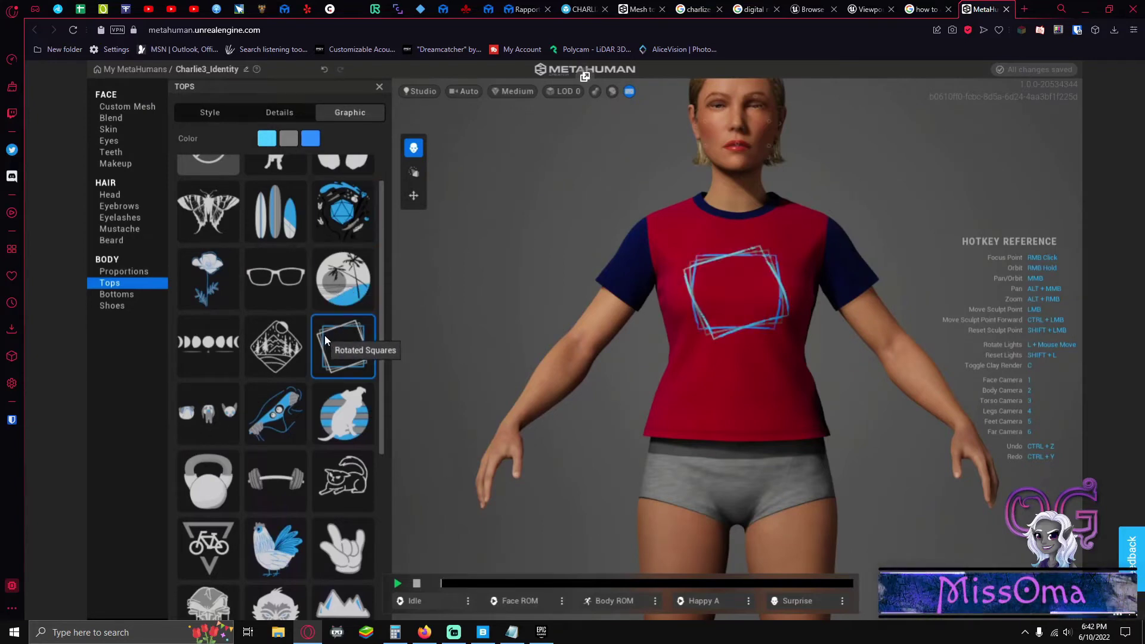
{"action": "left_click", "coordinate": [213, 171]}
Dress the MetaHuman in Yoga Pants Full Length with the Chalk Windowpane primary fabric
{"action": "left_click", "coordinate": [149, 299]}
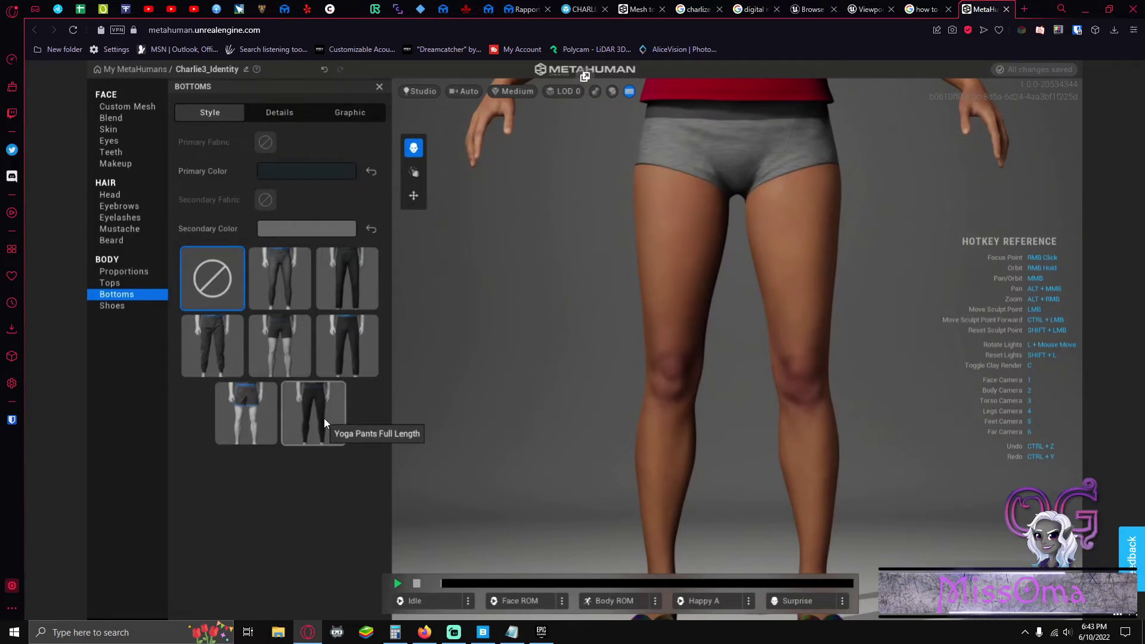
{"action": "left_click", "coordinate": [324, 418]}
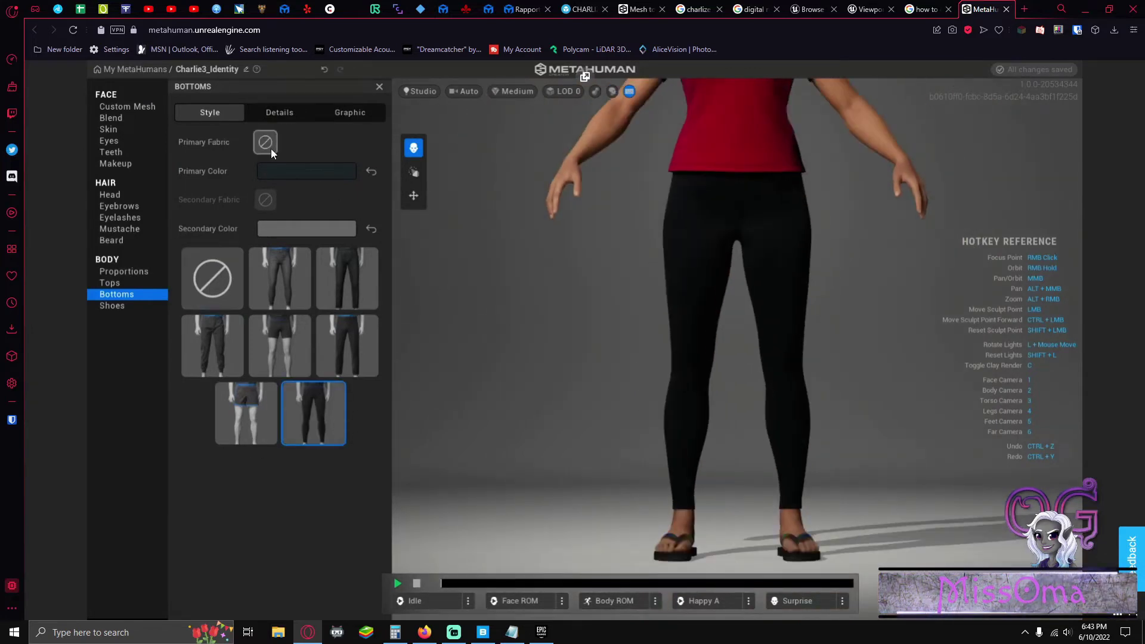
{"action": "left_click", "coordinate": [270, 149]}
{"action": "left_click", "coordinate": [389, 244]}
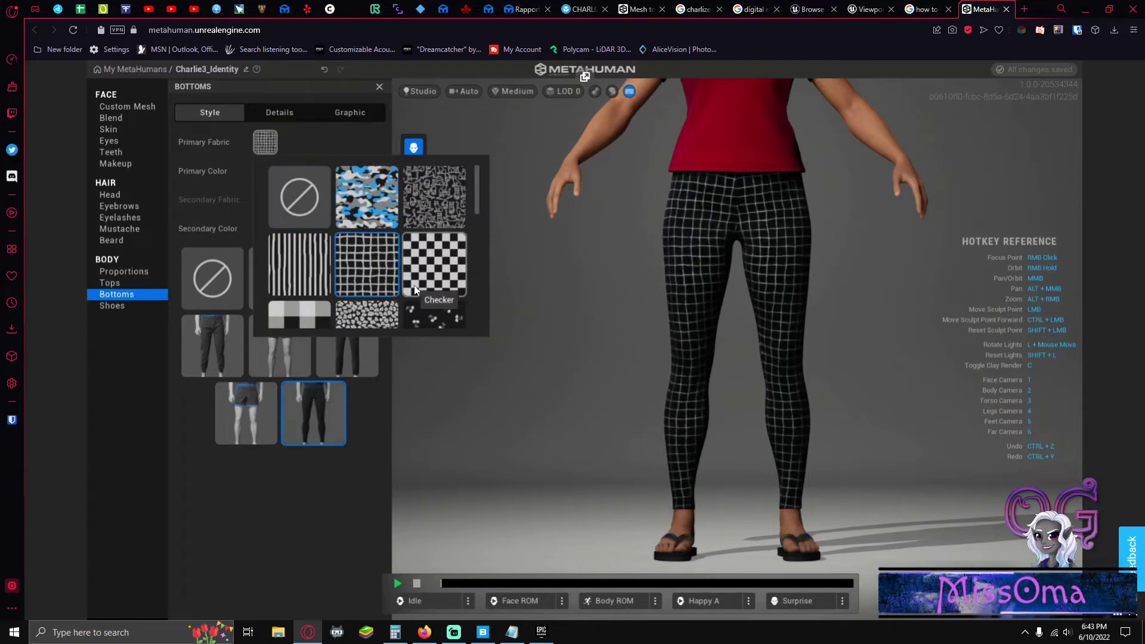
Try Checker, Leopard, Diamond Dots Outline, Dots Even and Floral Ditsy A as the yoga pants' primary fabric
{"action": "left_click", "coordinate": [413, 285]}
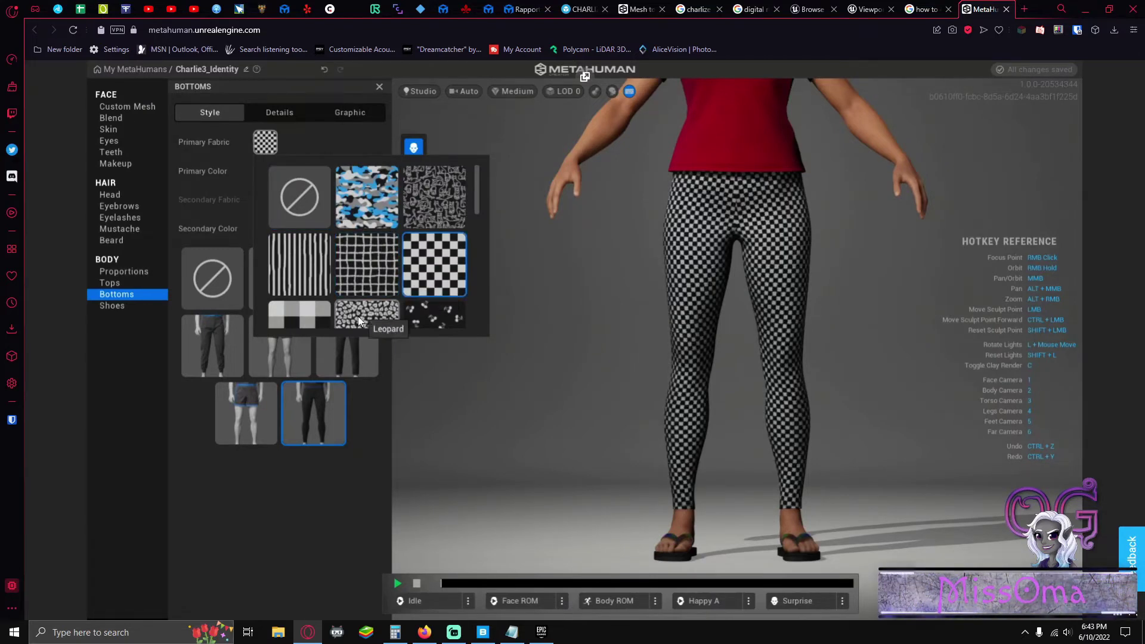
{"action": "left_click", "coordinate": [357, 316]}
{"action": "scroll", "coordinate": [385, 308], "scroll_direction": "down", "scroll_amount": 3}
{"action": "left_click", "coordinate": [417, 266]}
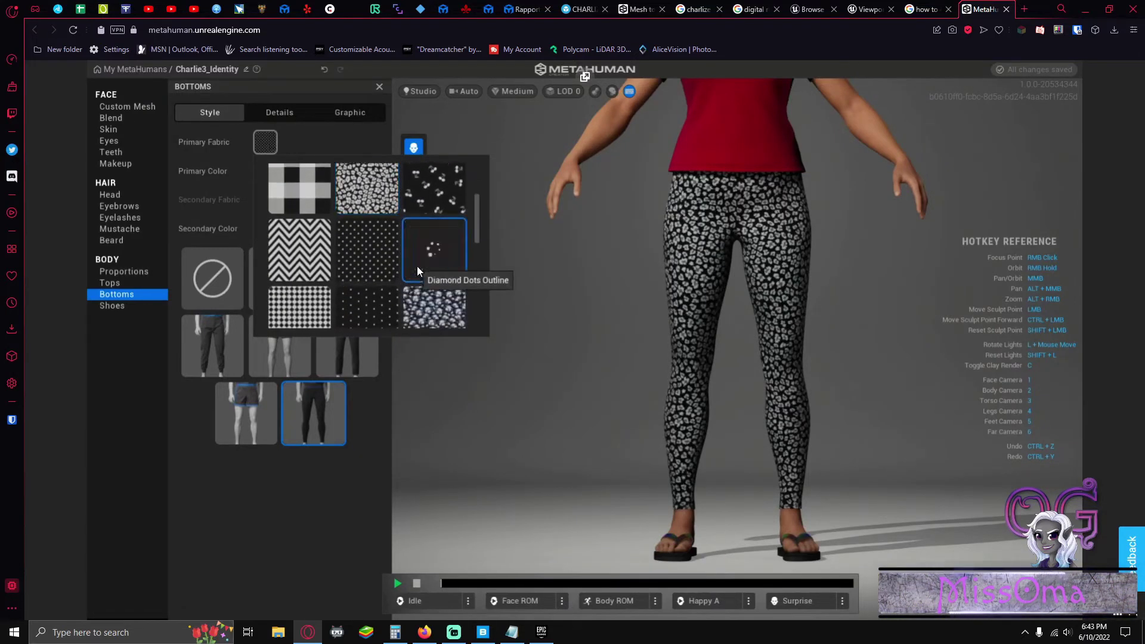
{"action": "left_click", "coordinate": [377, 314]}
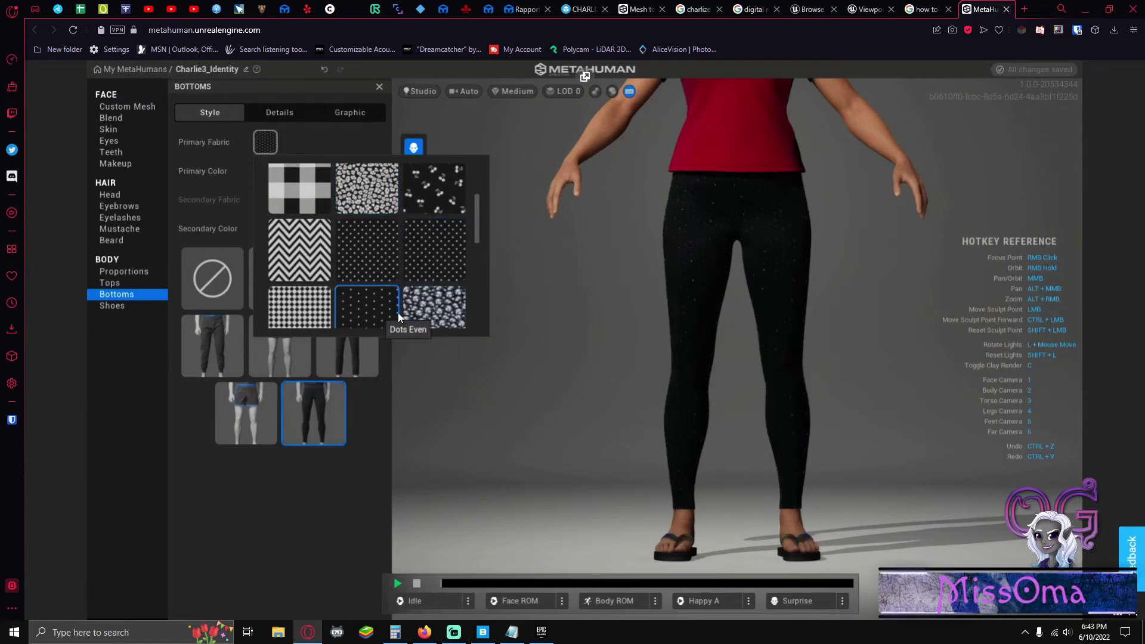
{"action": "left_click", "coordinate": [435, 305]}
{"action": "left_click", "coordinate": [349, 482]}
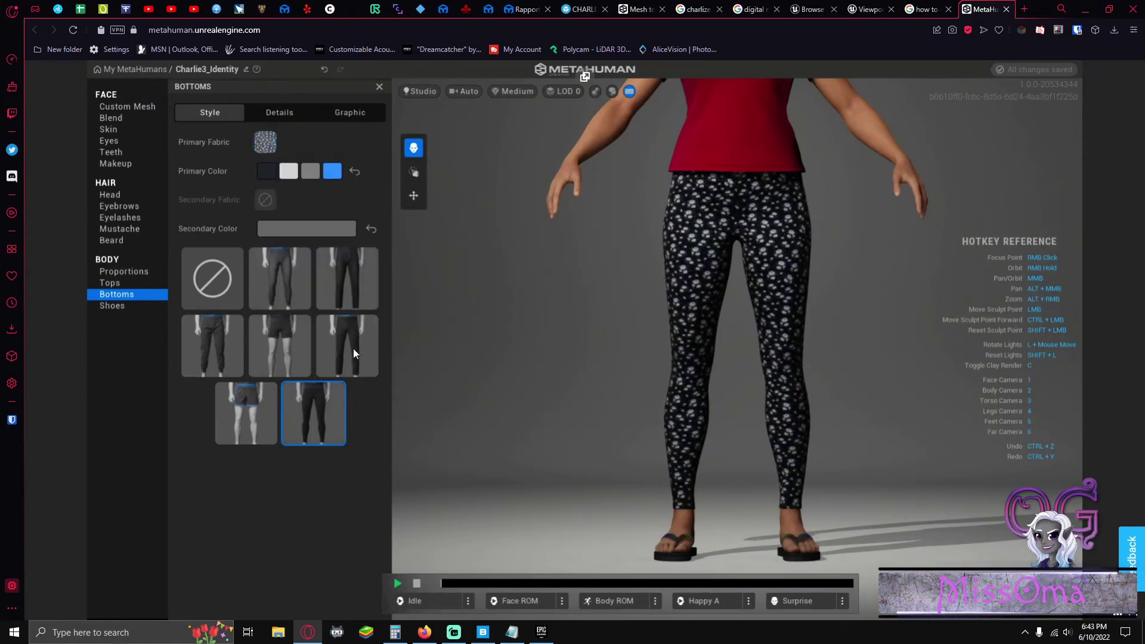
Compare the abstract line, Camouflage and vertical stripe fabrics on the yoga pants, and settle on Chalk Windowpane
{"action": "left_click", "coordinate": [265, 141]}
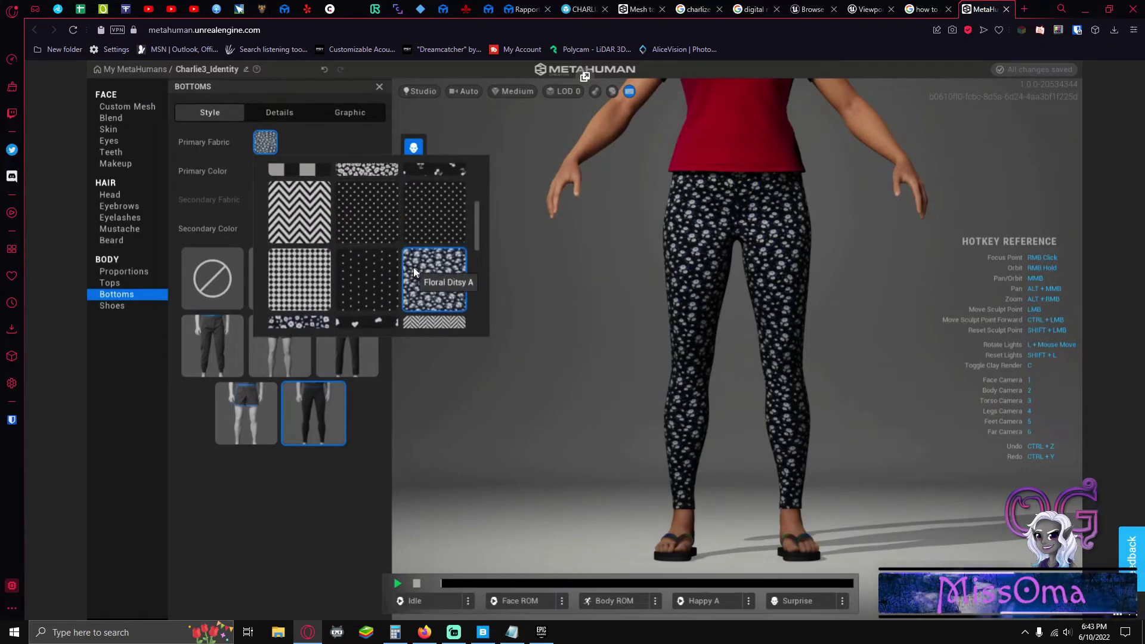
{"action": "scroll", "coordinate": [413, 268], "scroll_direction": "up", "scroll_amount": 3}
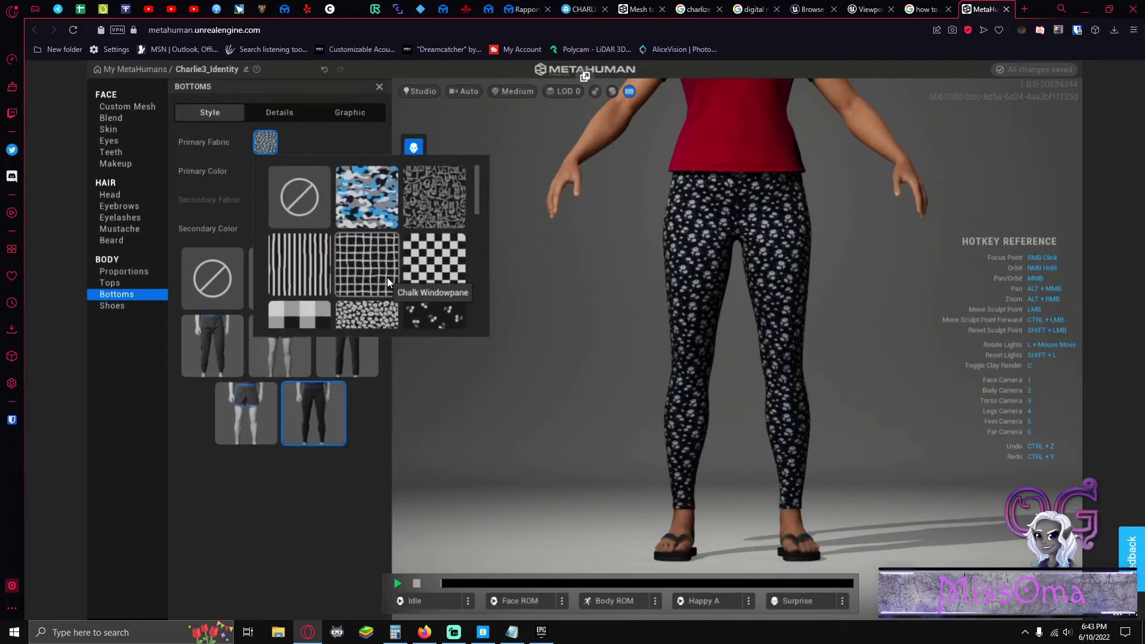
{"action": "left_click", "coordinate": [388, 277]}
{"action": "left_click", "coordinate": [442, 191]}
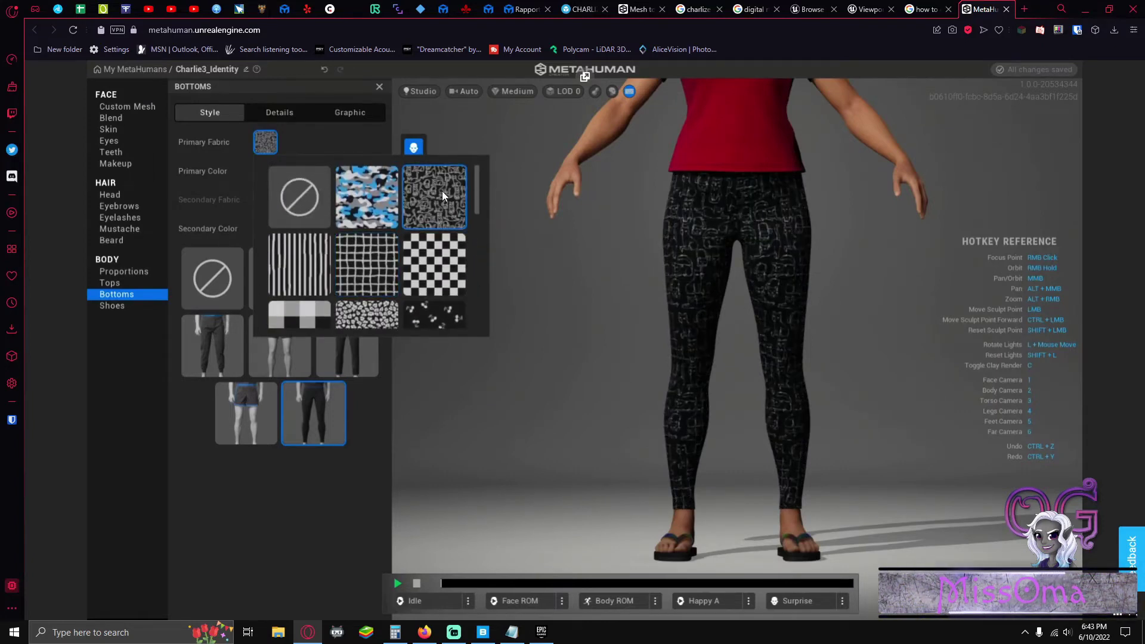
{"action": "left_click", "coordinate": [380, 216]}
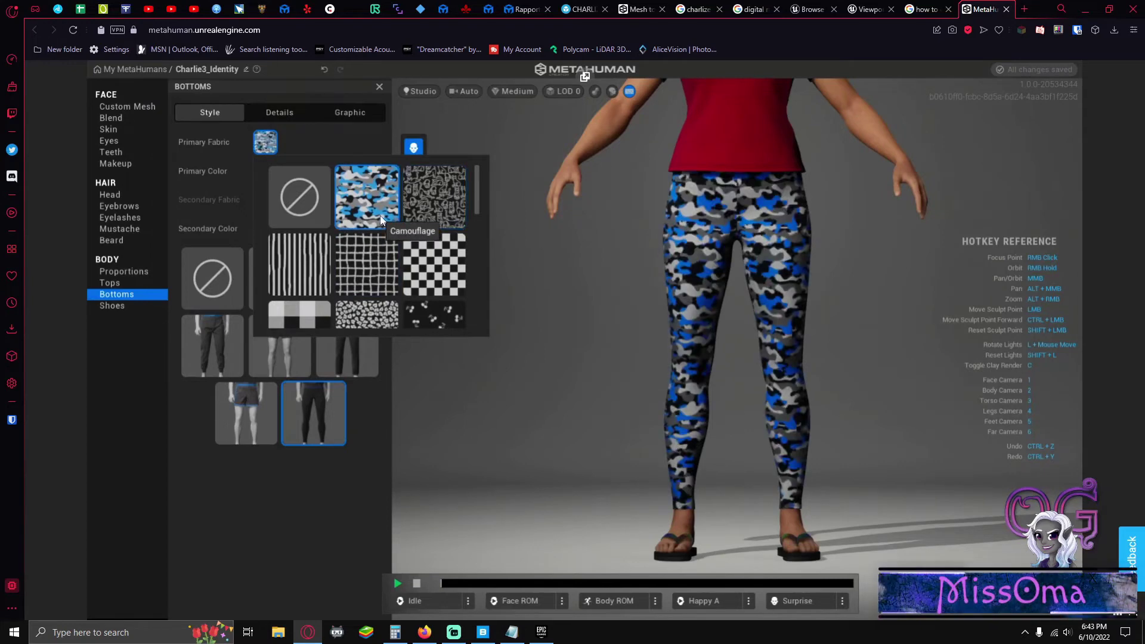
{"action": "left_click", "coordinate": [307, 277]}
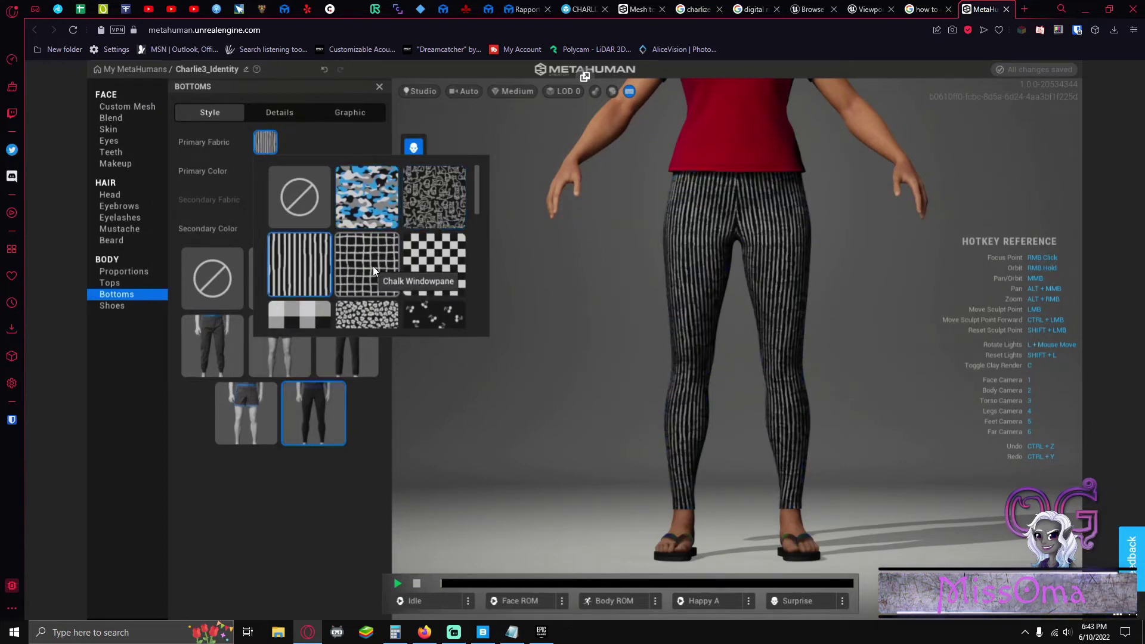
{"action": "left_click", "coordinate": [373, 265]}
{"action": "left_click", "coordinate": [330, 503]}
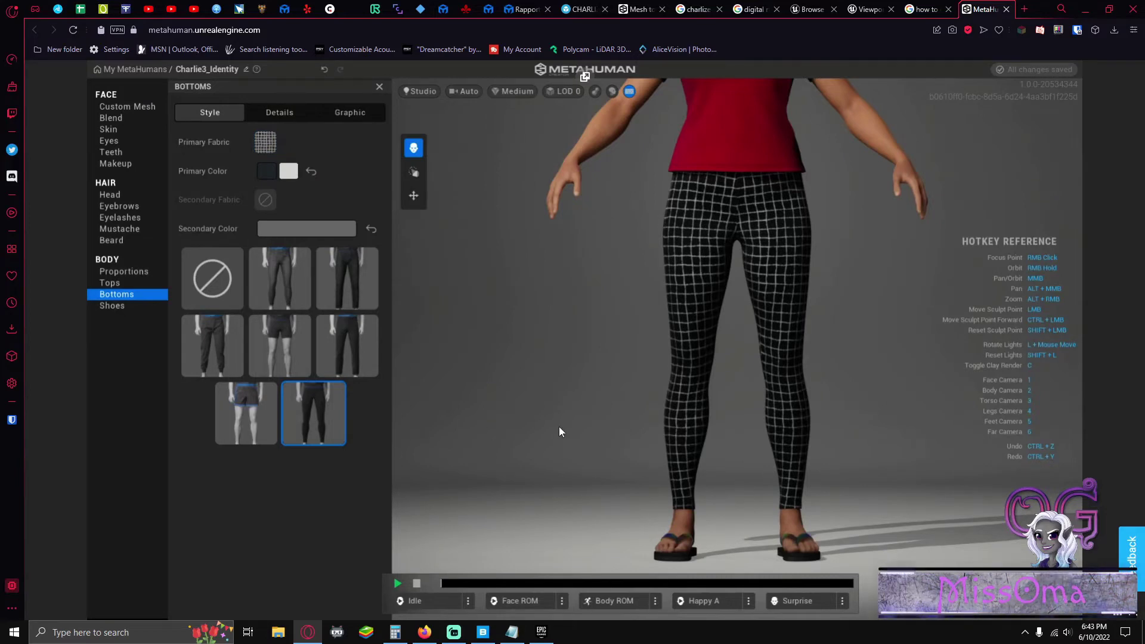
Try the Oxfords, loafers, both sneaker styles, slip-ons and lace-up boots on the MetaHuman's feet
{"action": "left_click", "coordinate": [110, 307]}
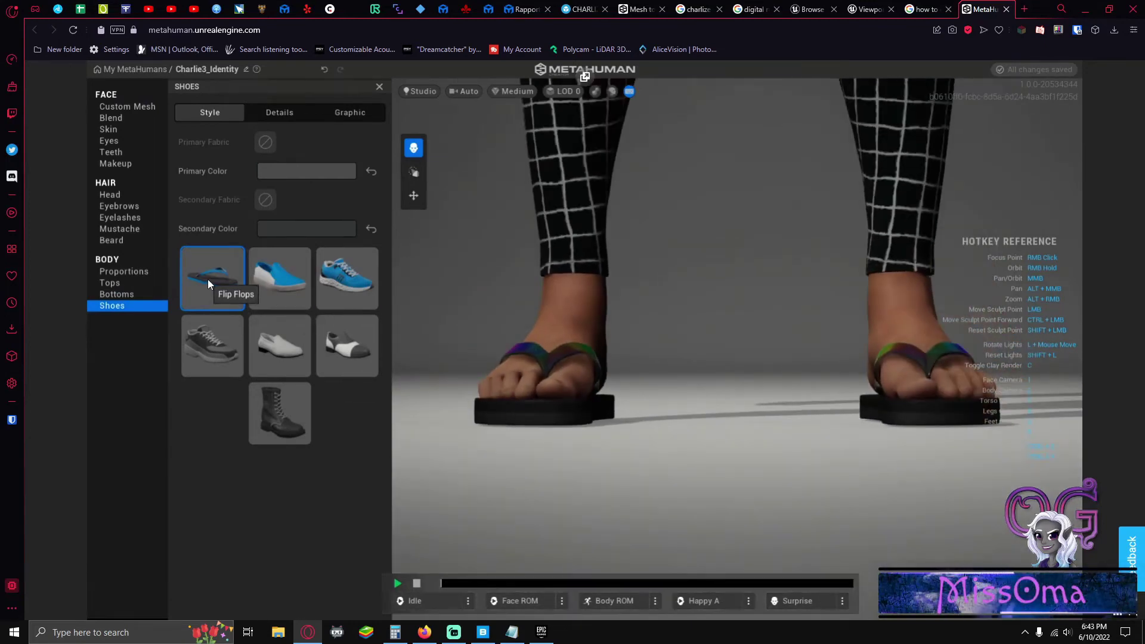
{"action": "right_click_drag", "start_coordinate": [546, 326], "coordinate": [553, 438]}
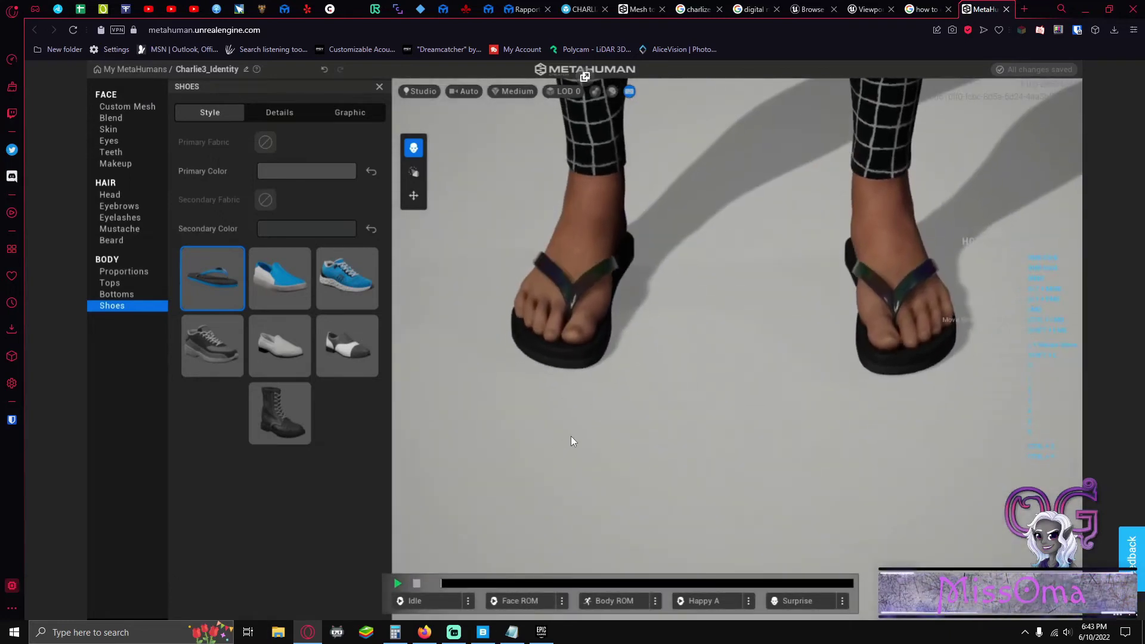
{"action": "left_click", "coordinate": [325, 374]}
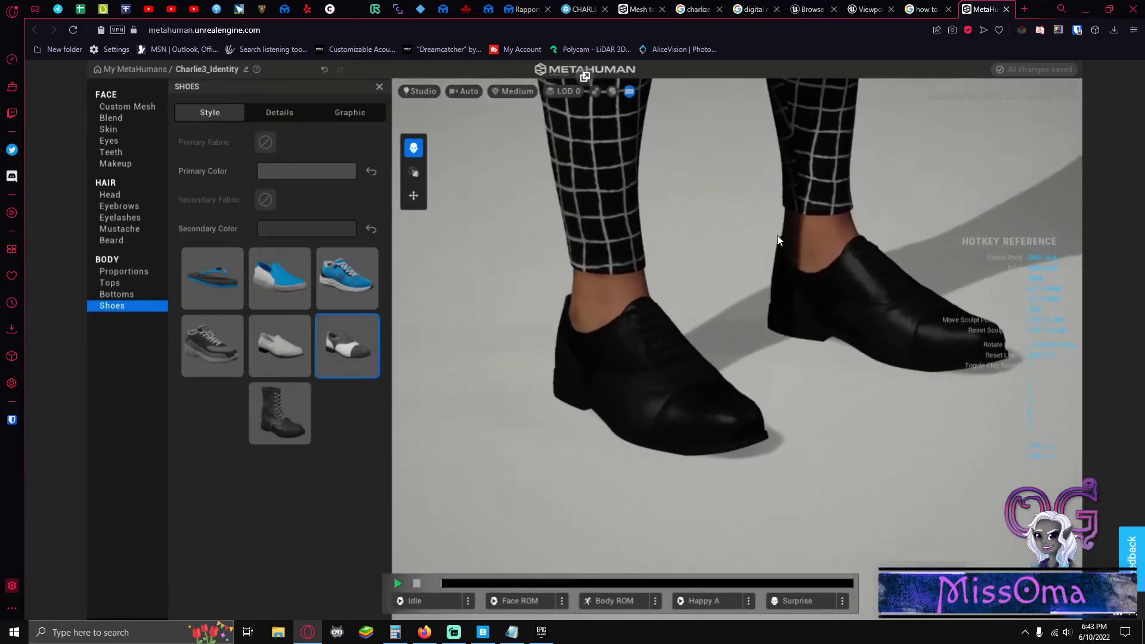
{"action": "left_click", "coordinate": [275, 330]}
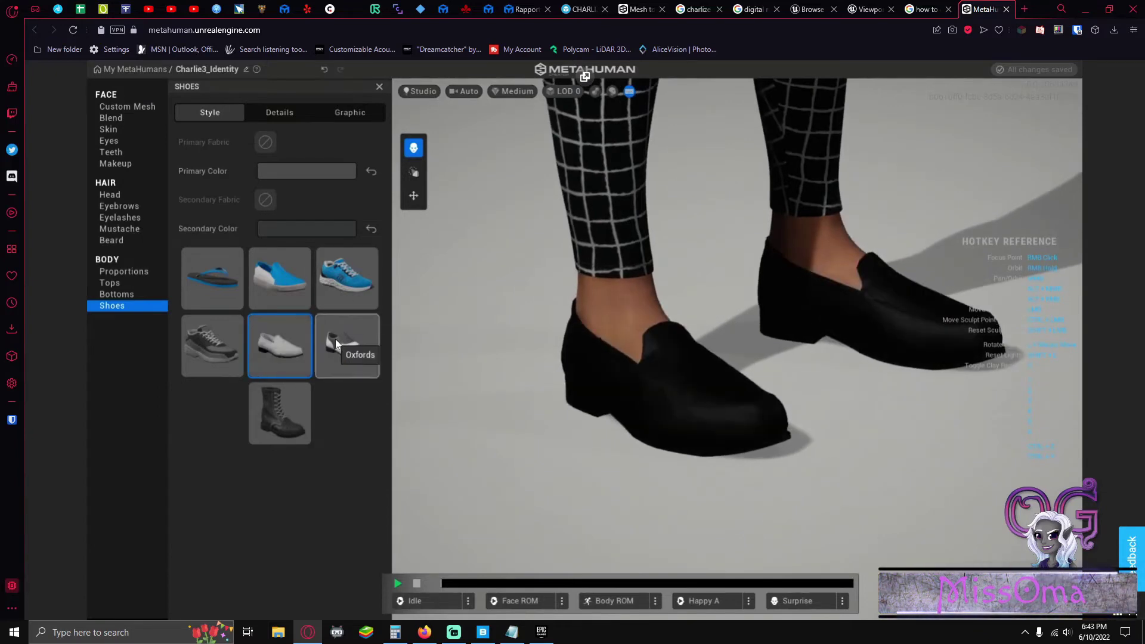
{"action": "left_click", "coordinate": [218, 348]}
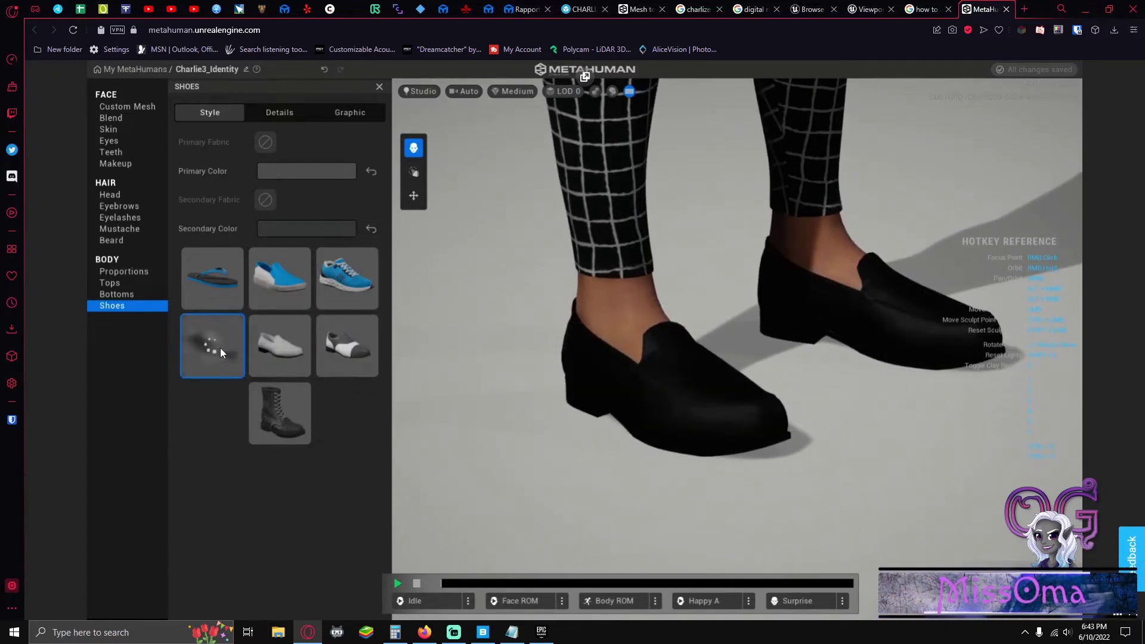
{"action": "left_click", "coordinate": [339, 282]}
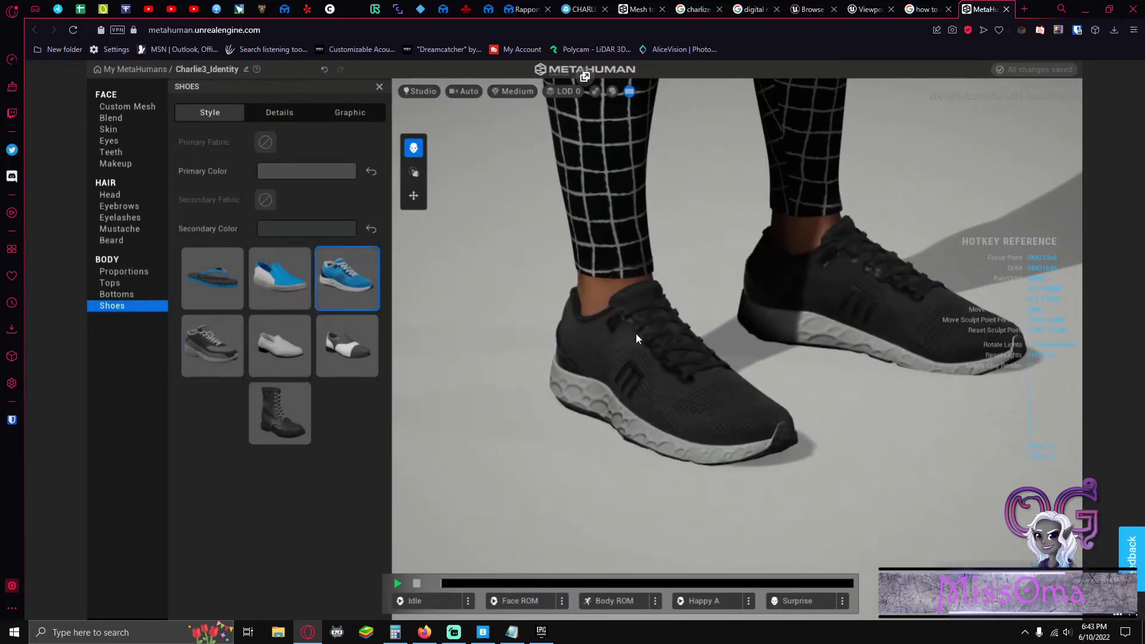
{"action": "left_click", "coordinate": [303, 288]}
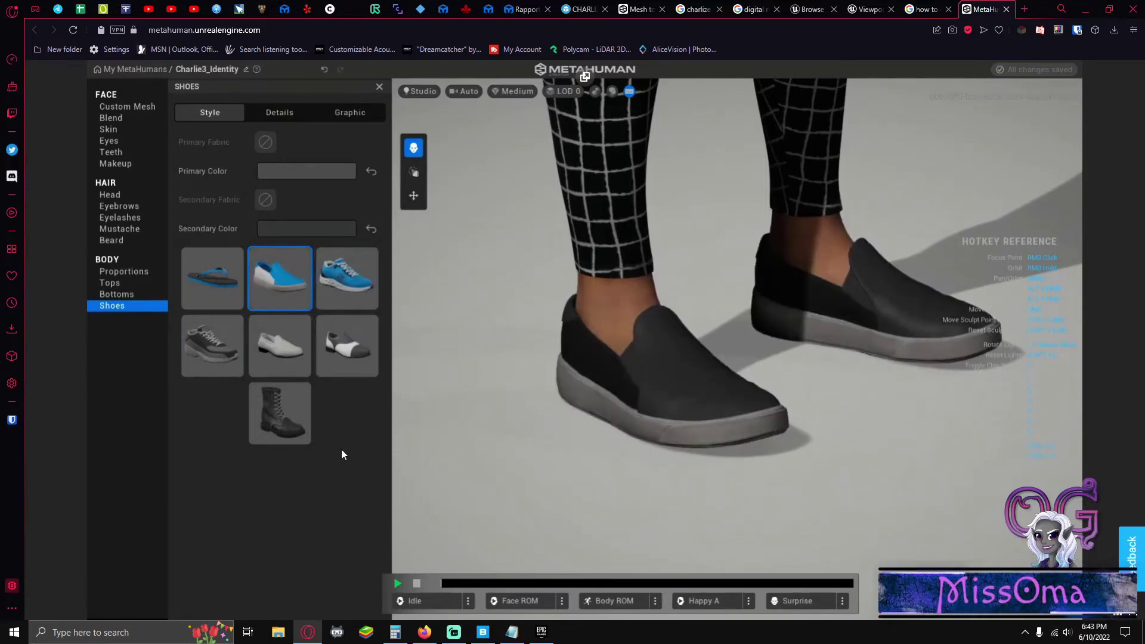
{"action": "left_click", "coordinate": [297, 432]}
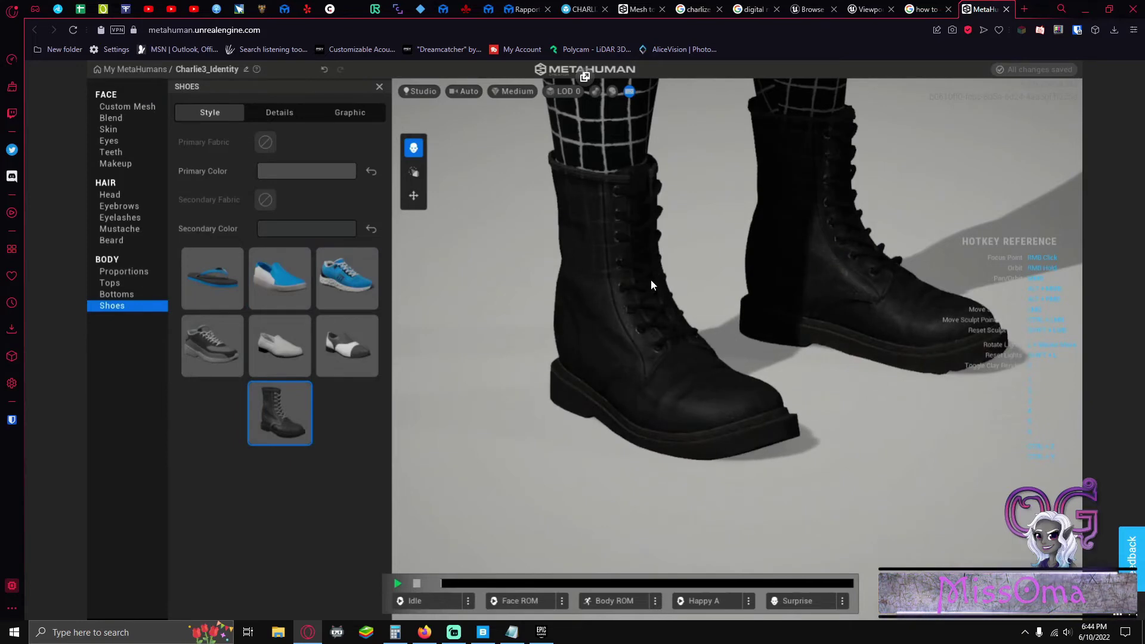
{"action": "right_click_drag", "start_coordinate": [649, 285], "coordinate": [500, 288]}
Check the Oxfords once more from the side, and fit the MetaHuman with the running shoes that have thick light soles
{"action": "left_click", "coordinate": [331, 346]}
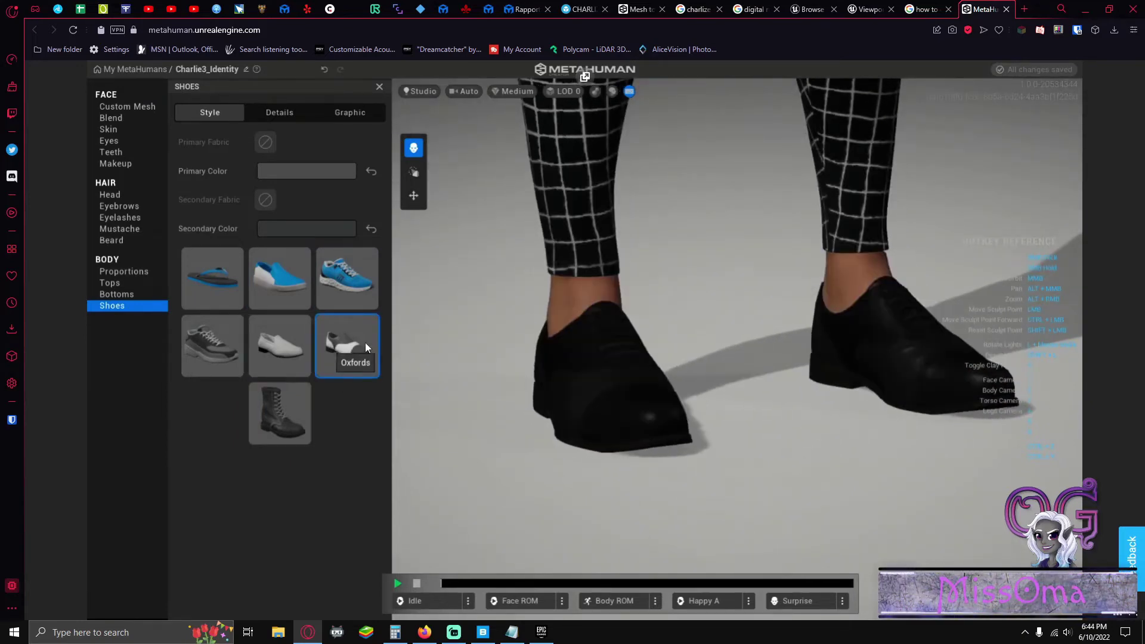
{"action": "right_click_drag", "start_coordinate": [560, 369], "coordinate": [513, 325]}
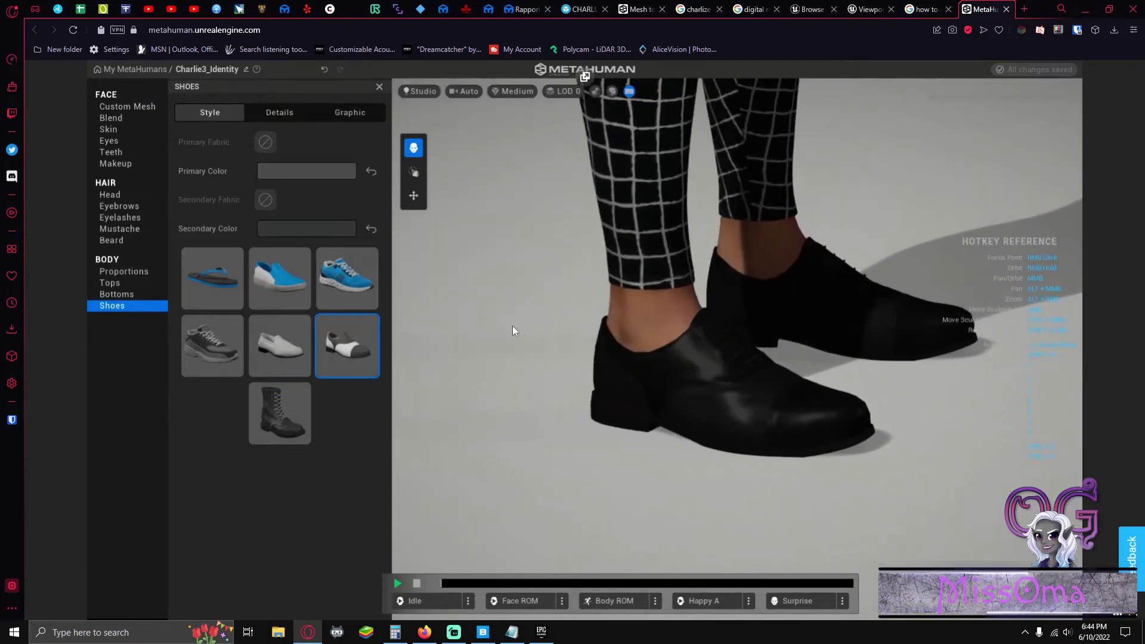
{"action": "left_click", "coordinate": [355, 290]}
{"action": "scroll", "coordinate": [699, 300], "scroll_direction": "down", "scroll_amount": 5}
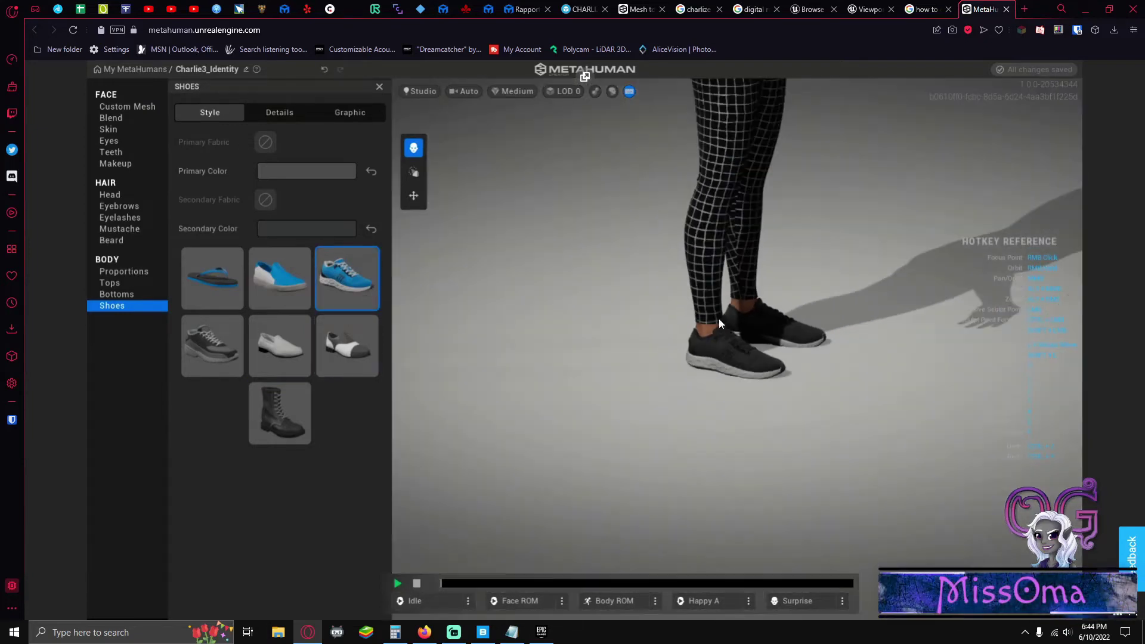
{"action": "right_click_drag", "start_coordinate": [754, 127], "coordinate": [513, 111]}
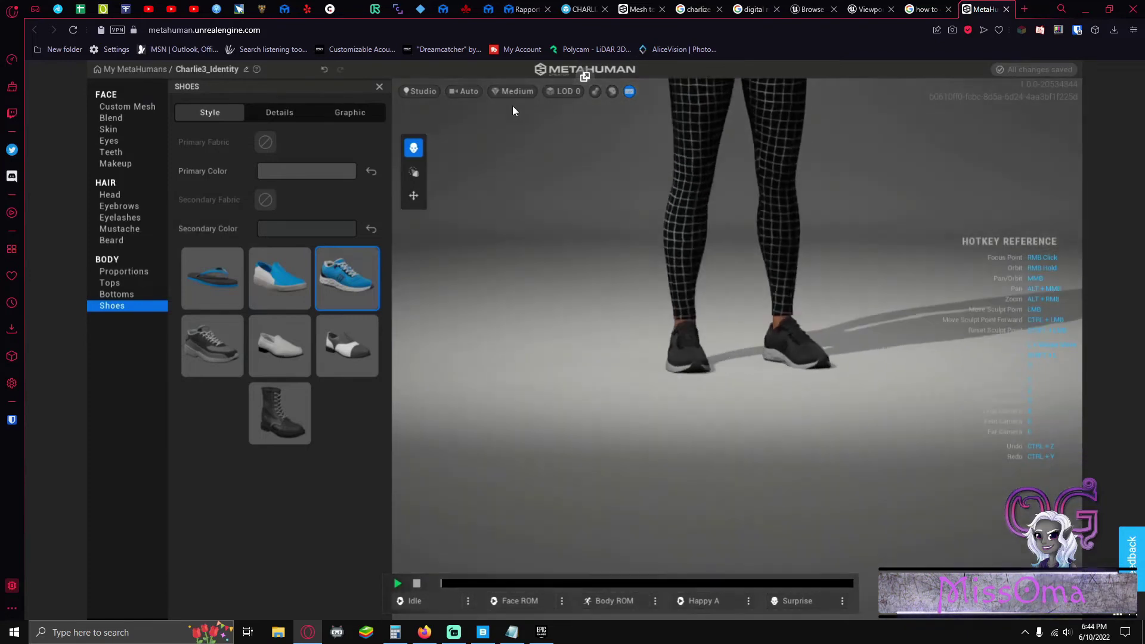
Preview the dressed MetaHuman in motion with the Face ROM and Body ROM animations
{"action": "left_click", "coordinate": [109, 195]}
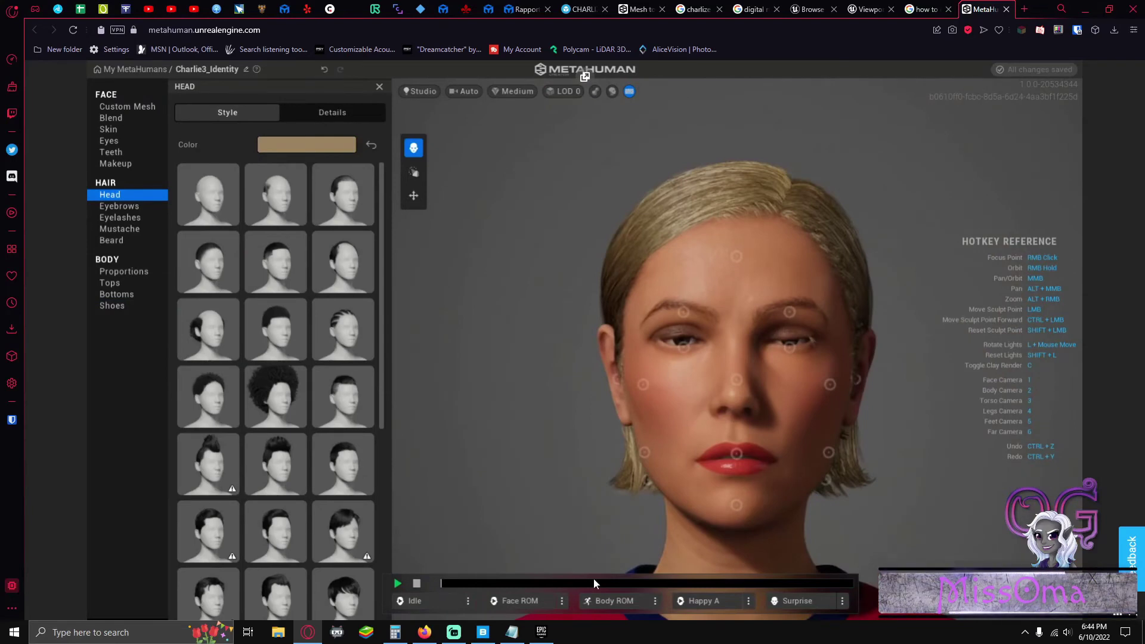
{"action": "scroll", "coordinate": [593, 481], "scroll_direction": "down", "scroll_amount": 3}
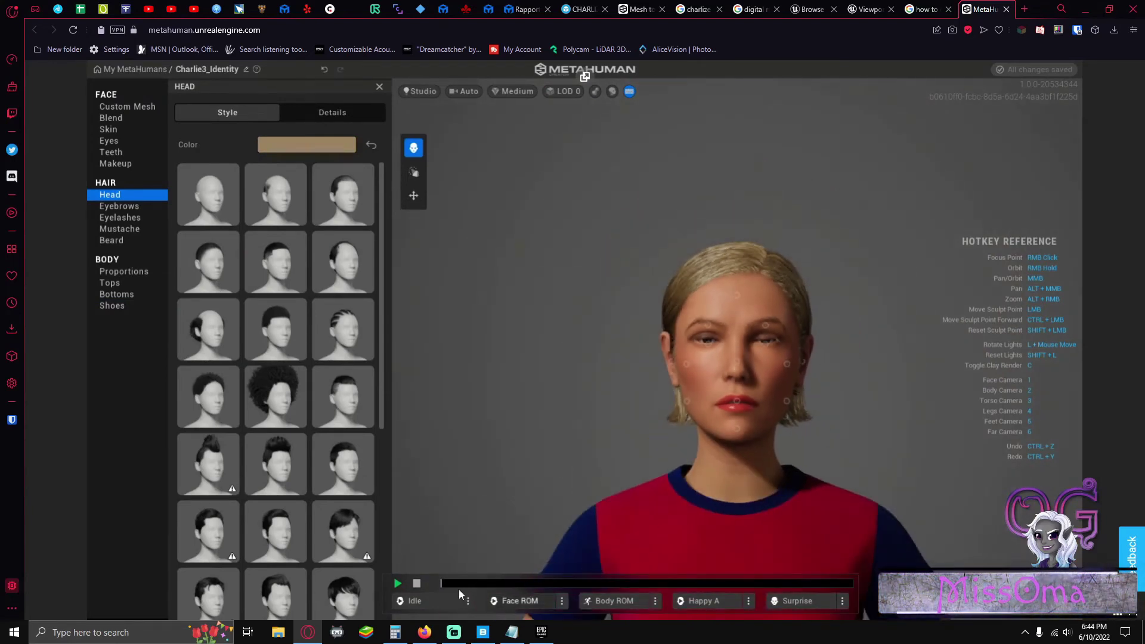
{"action": "left_click", "coordinate": [514, 600]}
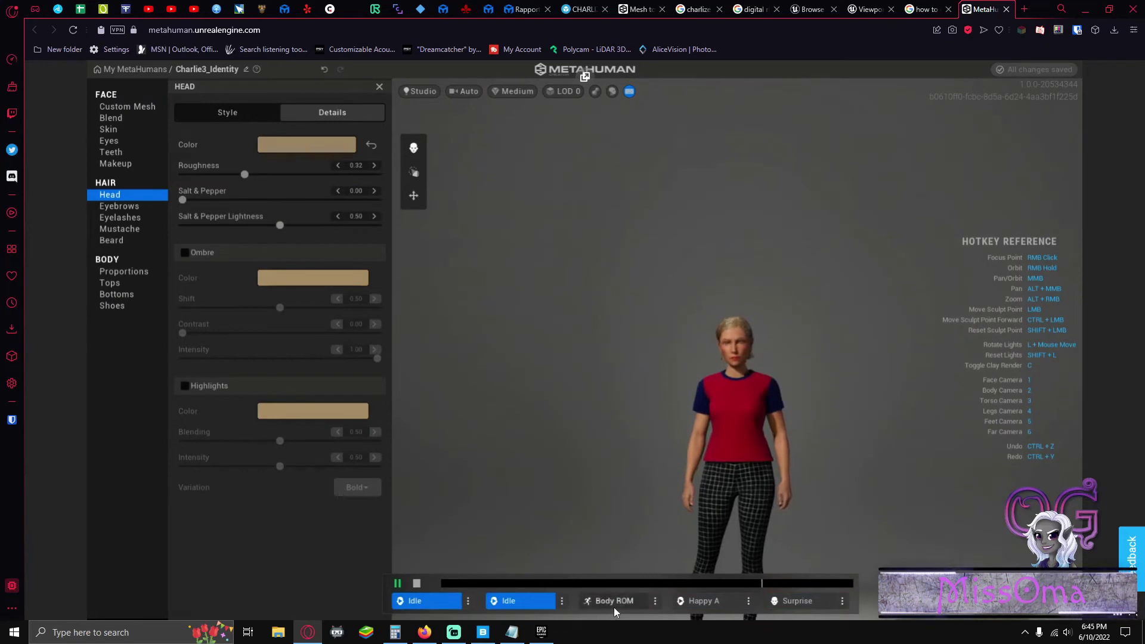
{"action": "left_click", "coordinate": [613, 605]}
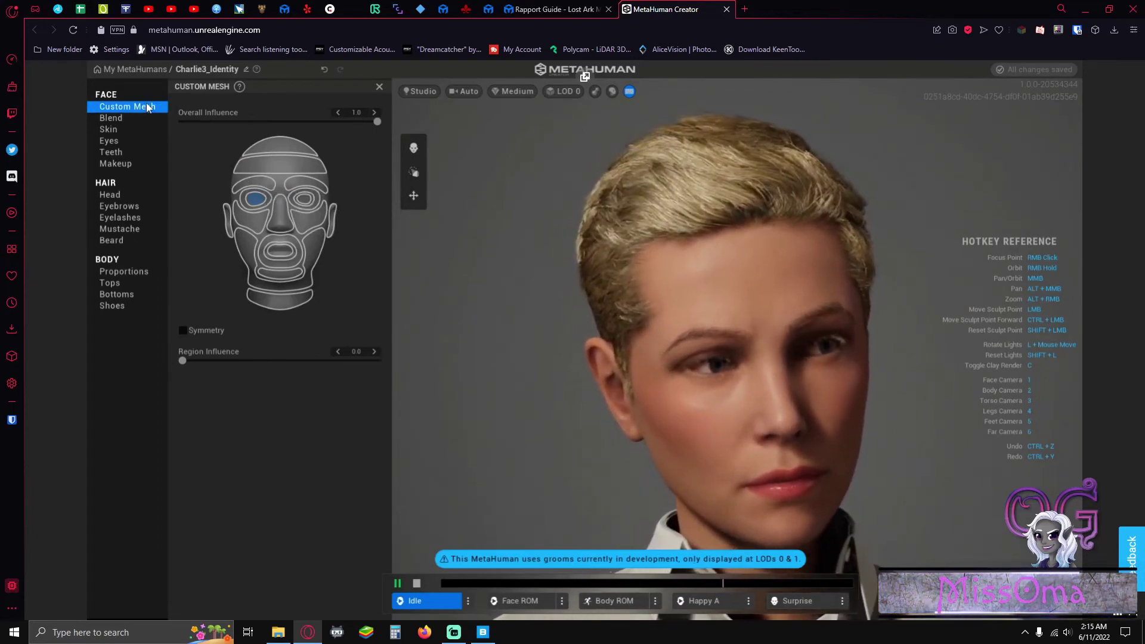
Reopen the custom mesh settings and compare region influence 0.0 and 1.0 around both eyes with symmetry on, leaving it at 1.0
{"action": "left_click", "coordinate": [146, 105]}
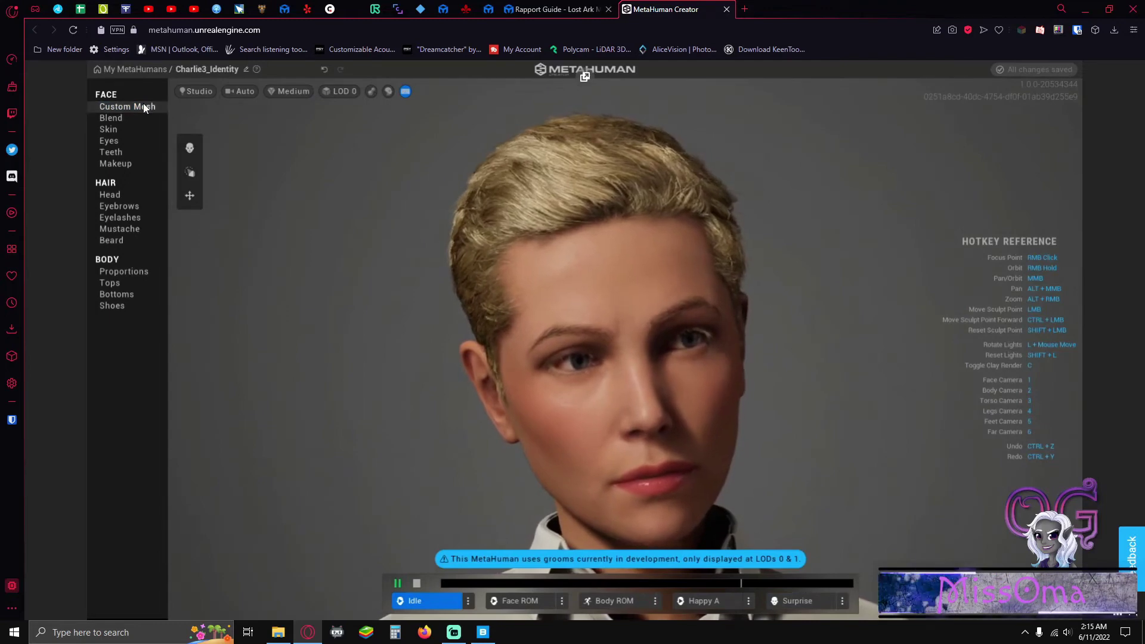
{"action": "left_click", "coordinate": [143, 107]}
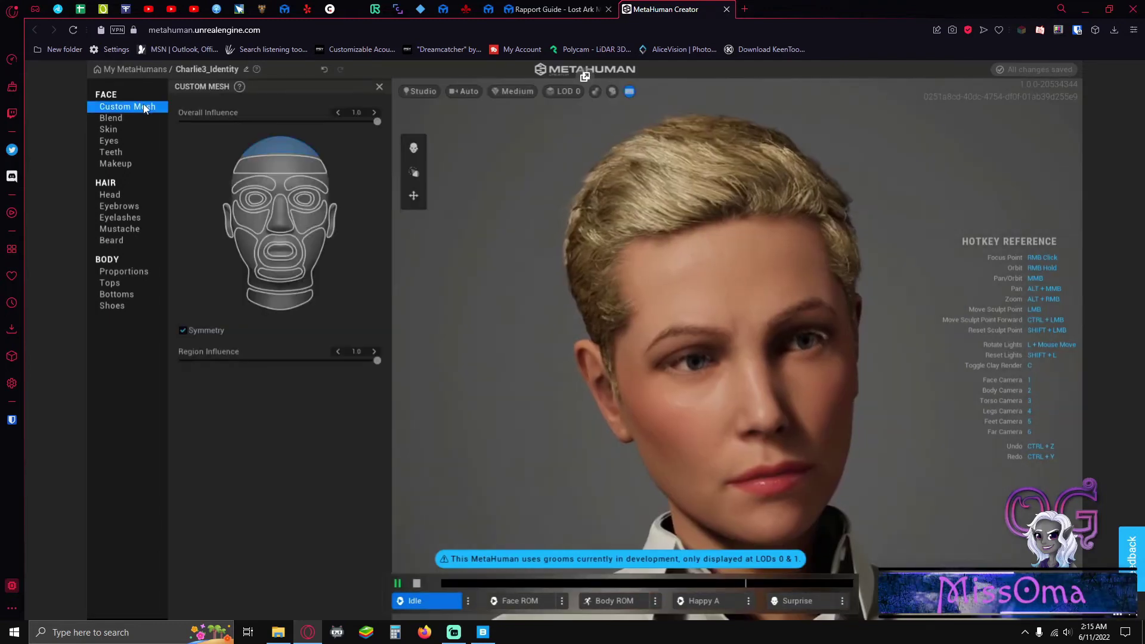
{"action": "left_click", "coordinate": [303, 206]}
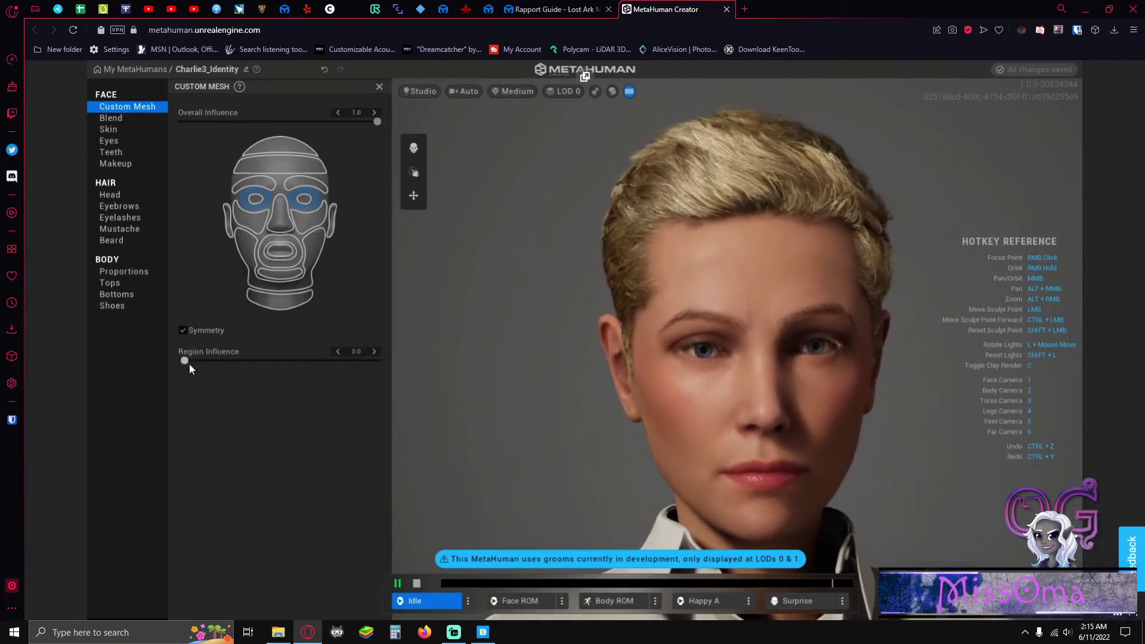
{"action": "left_click_drag", "start_coordinate": [185, 360], "coordinate": [233, 361]}
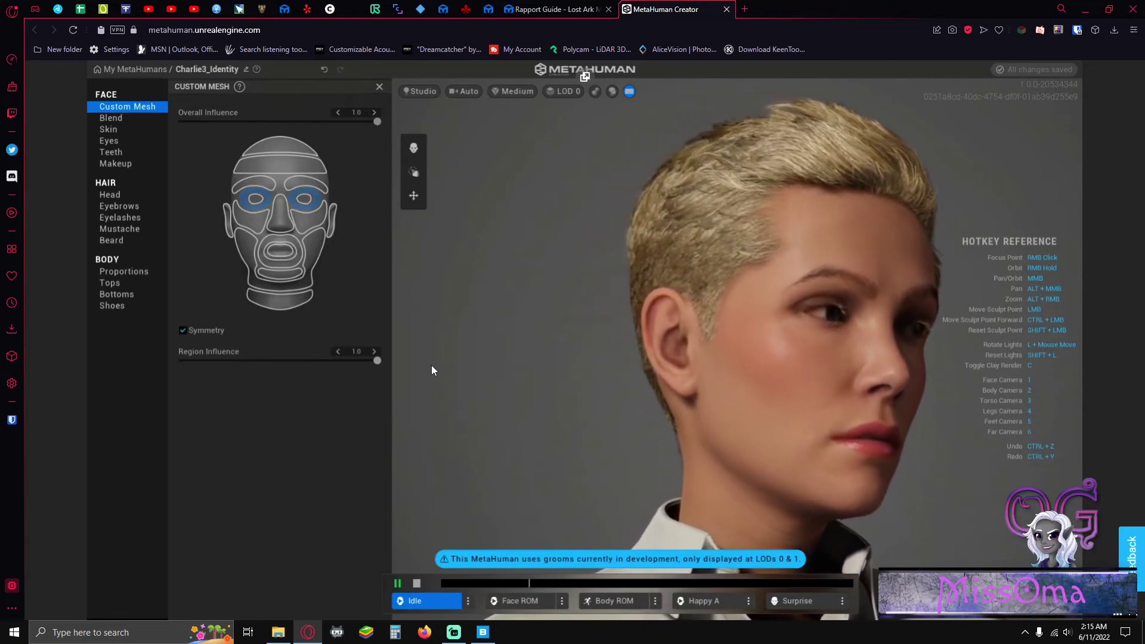
{"action": "left_click_drag", "start_coordinate": [377, 360], "coordinate": [317, 360]}
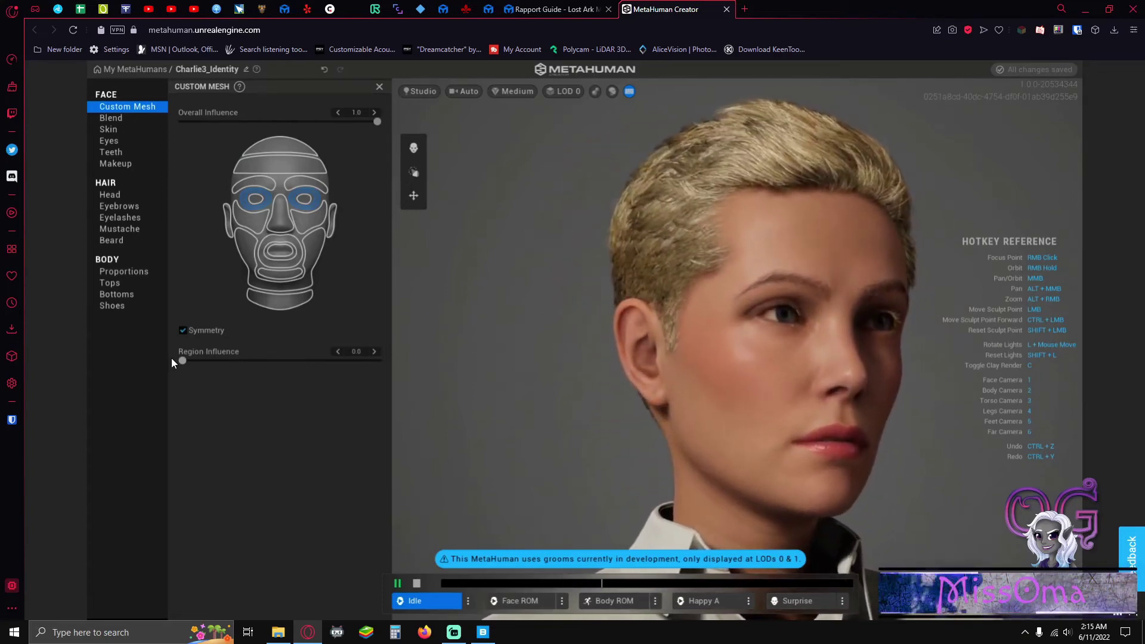
{"action": "left_click_drag", "start_coordinate": [261, 379], "coordinate": [418, 373]}
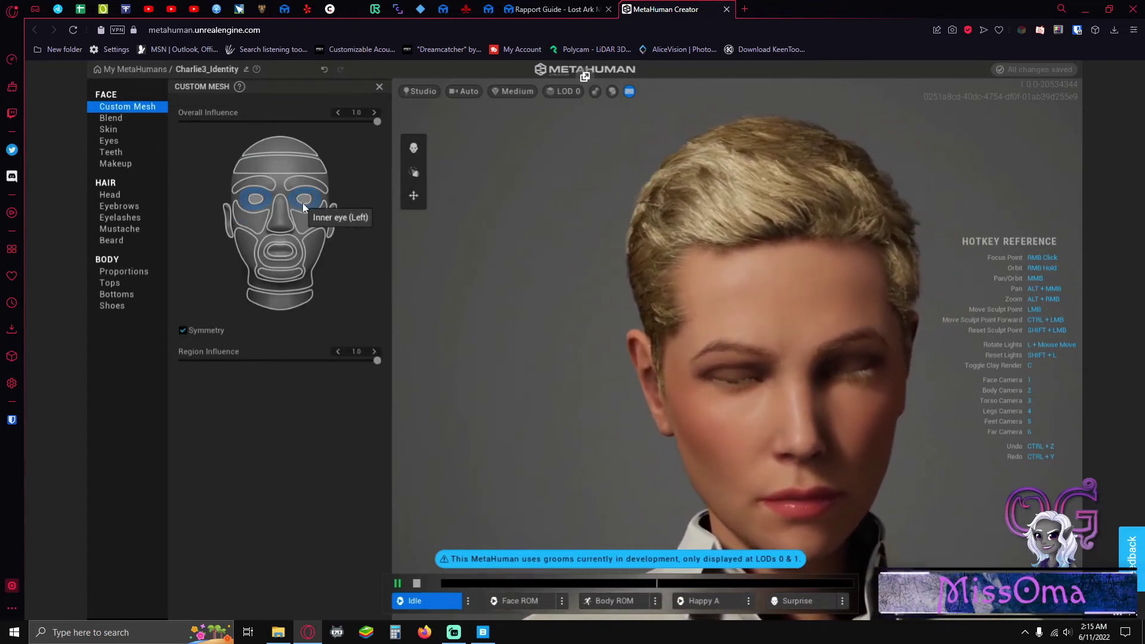
Try region influence 1.0 on both inner eyes, and set it back to 0.0
{"action": "left_click", "coordinate": [303, 206]}
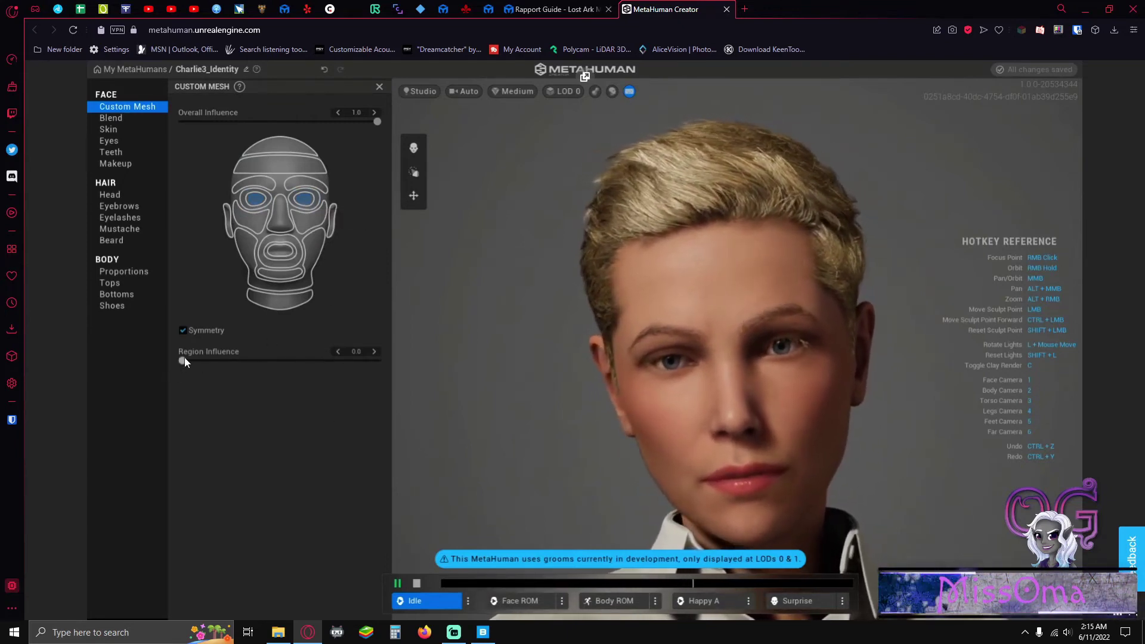
{"action": "left_click_drag", "start_coordinate": [185, 359], "coordinate": [415, 358]}
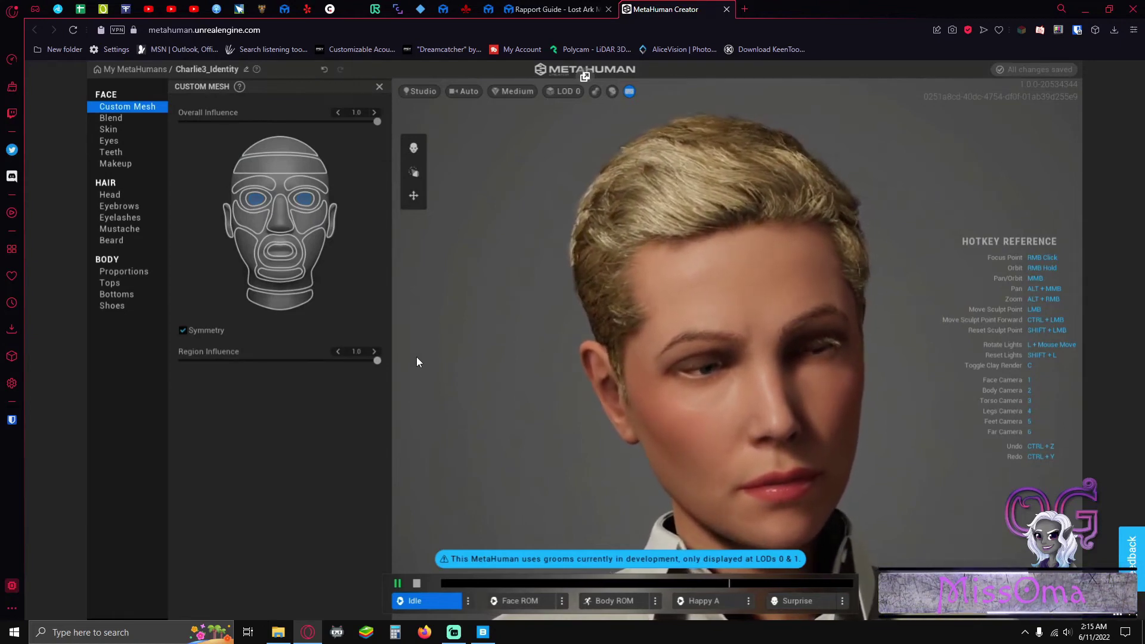
{"action": "left_click_drag", "start_coordinate": [417, 358], "coordinate": [164, 357]}
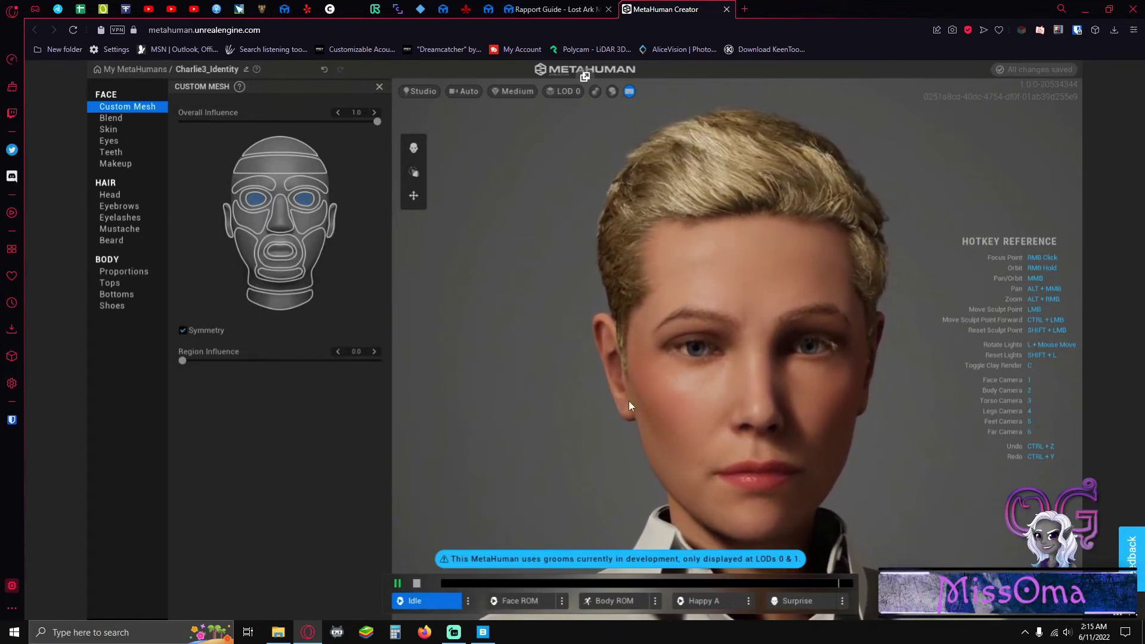
Stop the Idle animation and examine the MetaHuman's eyes up close from the side and the front
{"action": "left_click", "coordinate": [417, 584]}
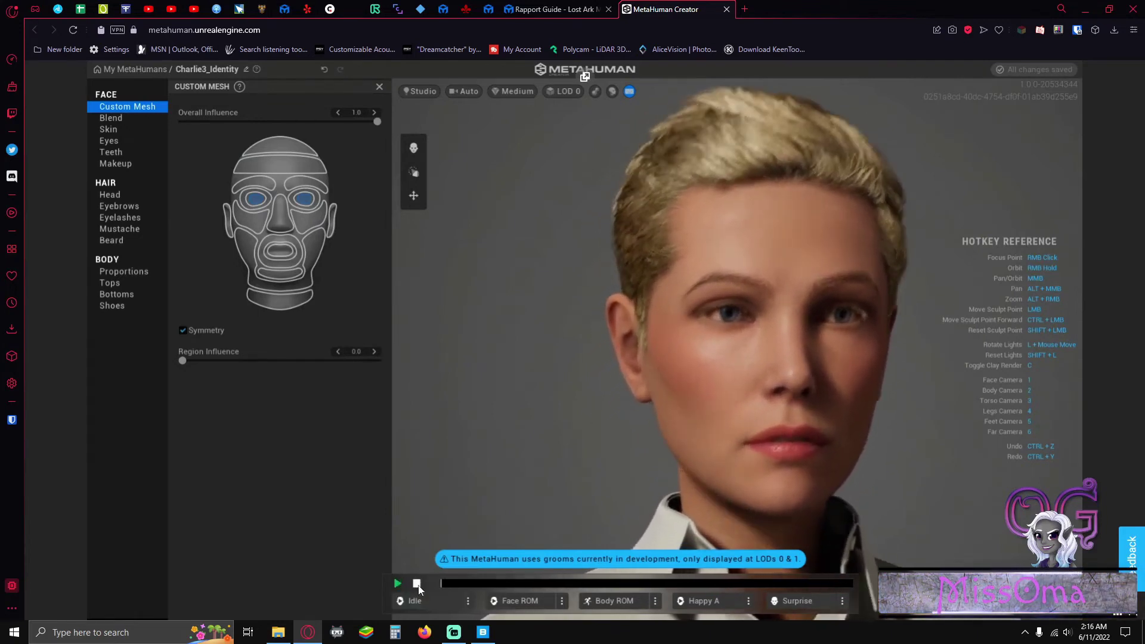
{"action": "right_click_drag", "start_coordinate": [622, 396], "coordinate": [542, 431]}
{"action": "scroll", "coordinate": [617, 390], "scroll_direction": "up", "scroll_amount": 4}
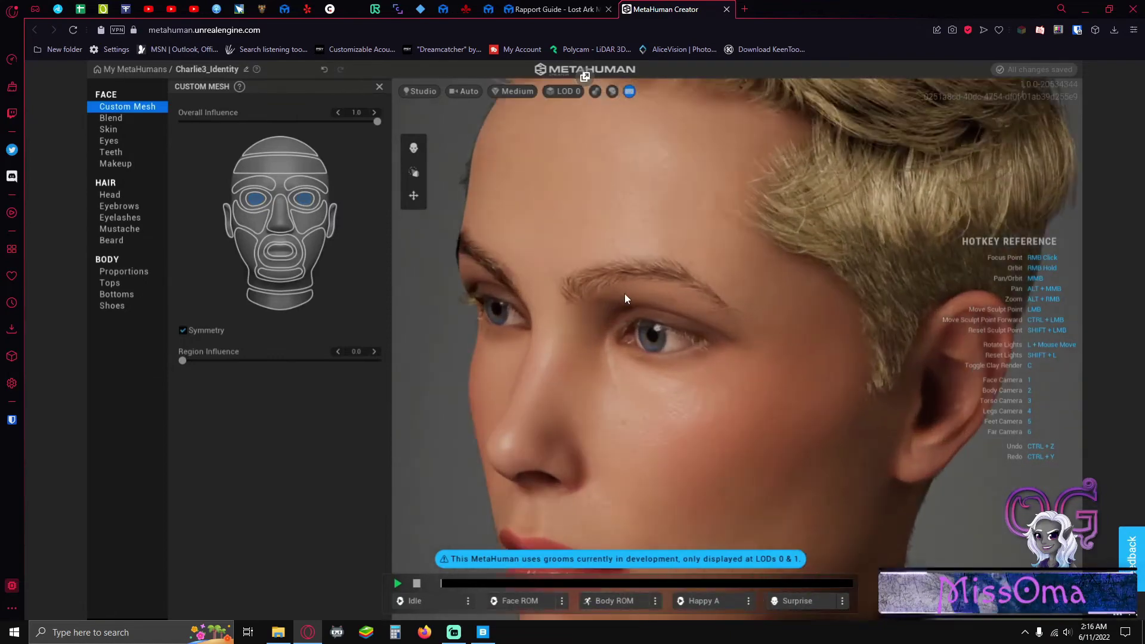
{"action": "right_click_drag", "start_coordinate": [542, 407], "coordinate": [704, 398]}
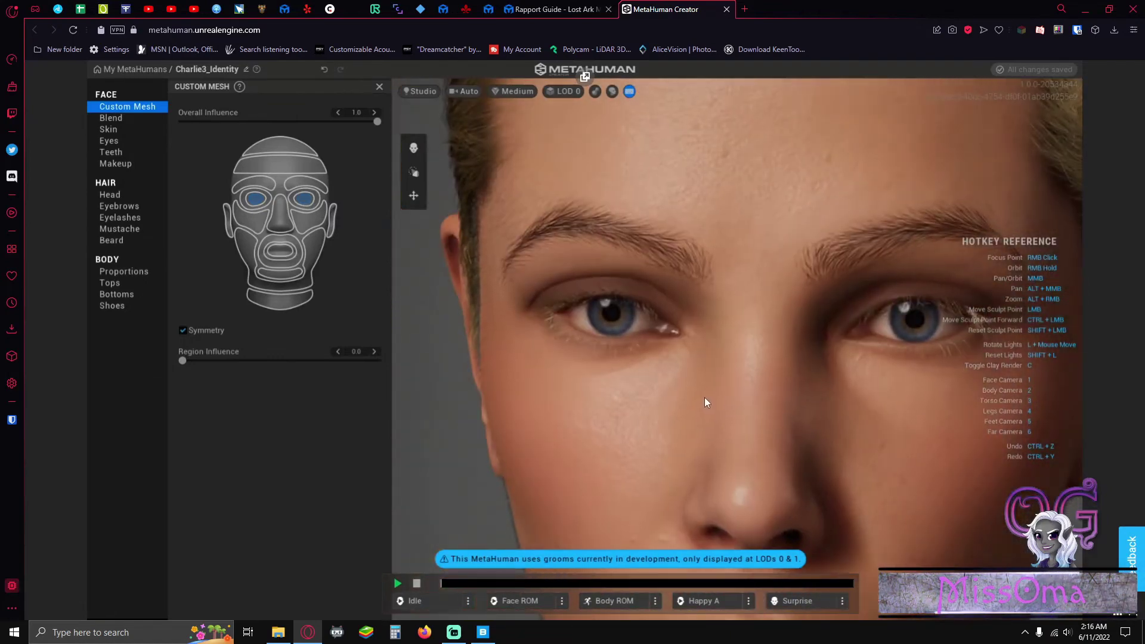
{"action": "scroll", "coordinate": [704, 397], "scroll_direction": "down", "scroll_amount": 4}
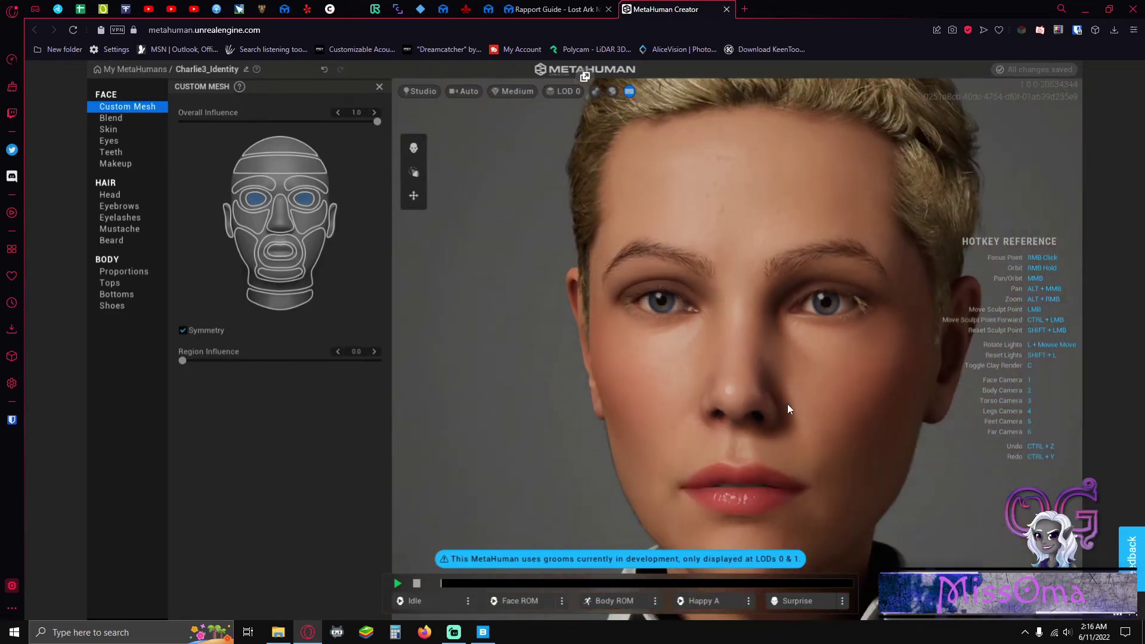
{"action": "right_click_drag", "start_coordinate": [788, 403], "coordinate": [750, 369]}
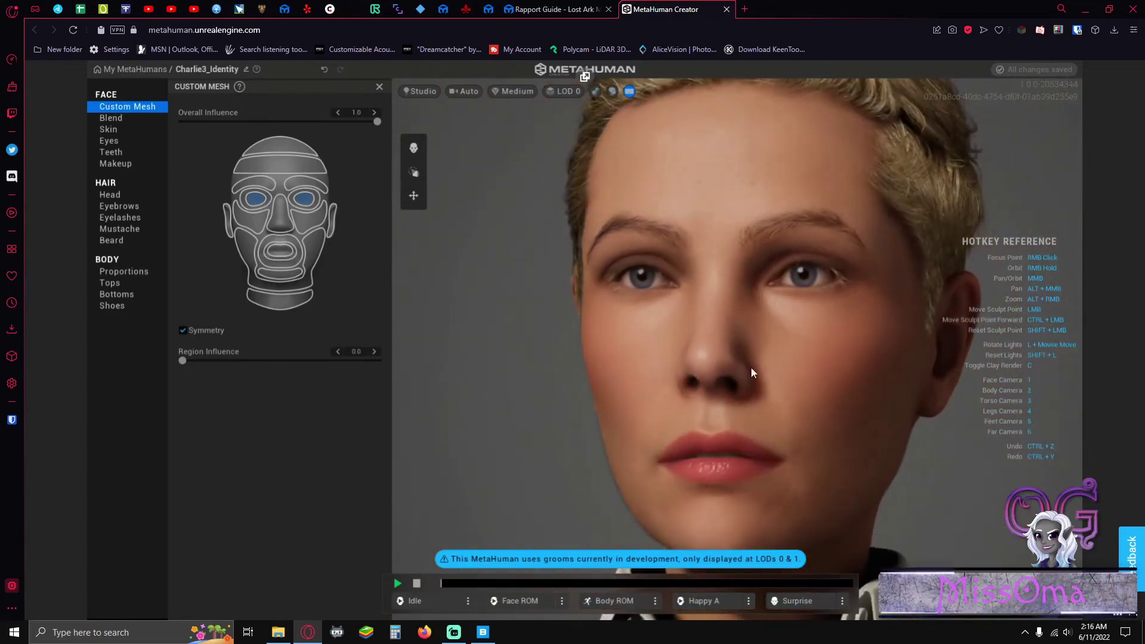
Resume the Idle animation and retest the regional influence, keeping the areas around the eyes at 1.0 and the inner eyes at 0.0
{"action": "left_click", "coordinate": [304, 206]}
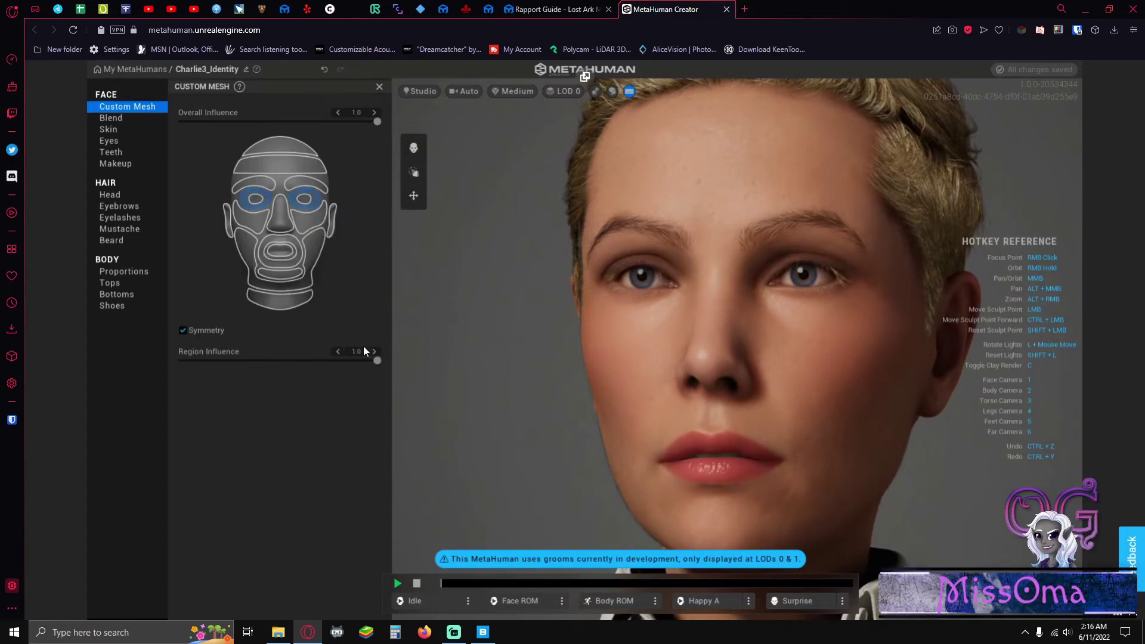
{"action": "left_click", "coordinate": [394, 583]}
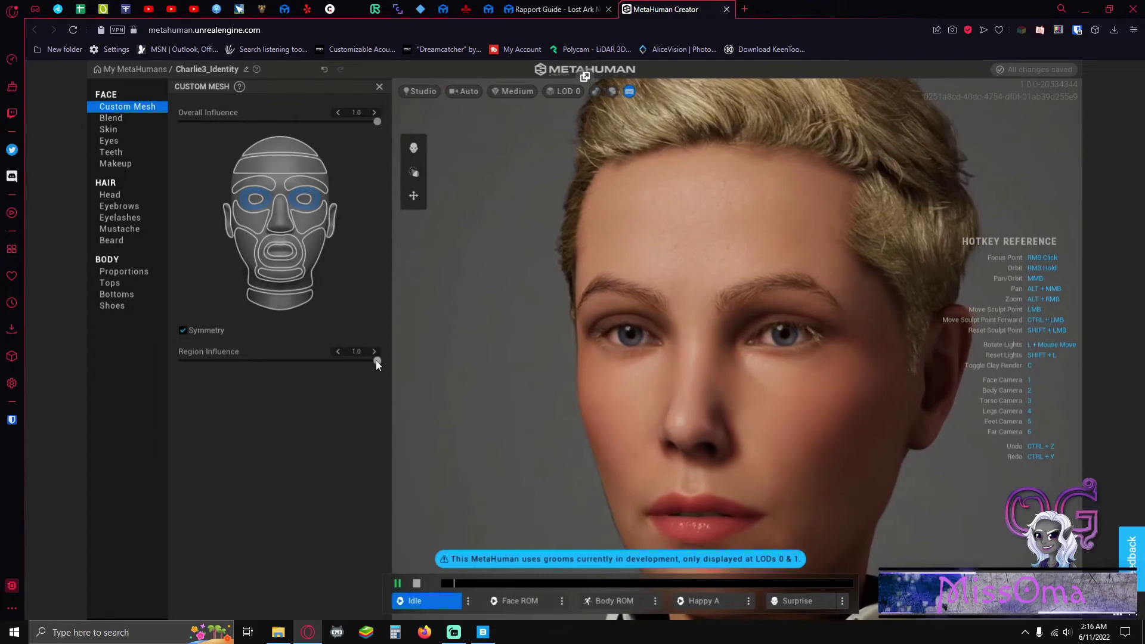
{"action": "left_click_drag", "start_coordinate": [377, 360], "coordinate": [409, 370]}
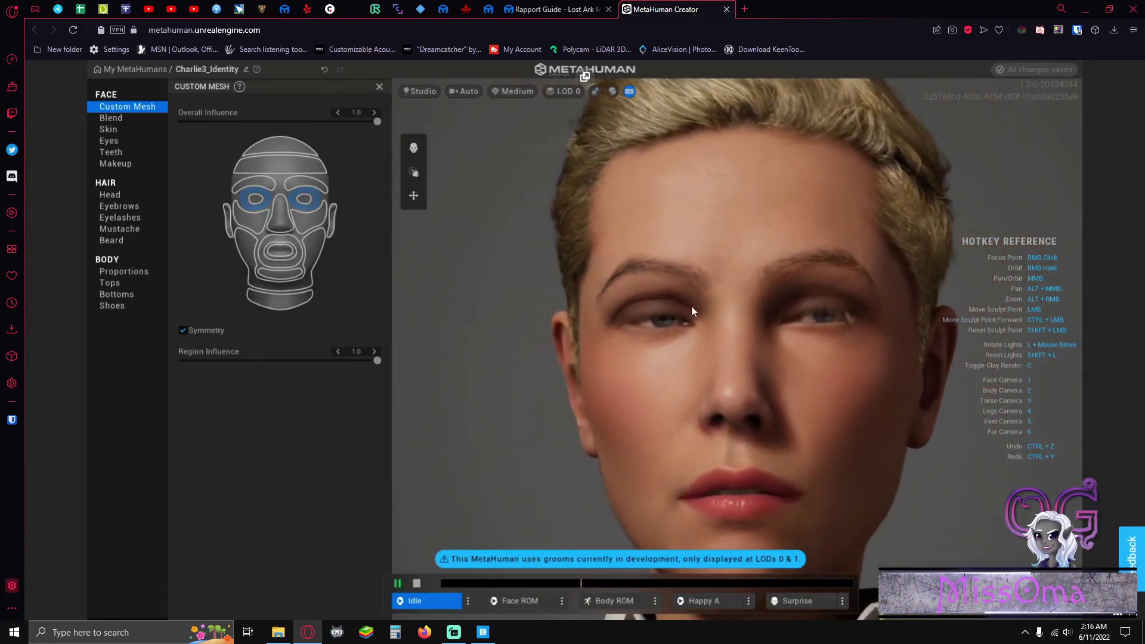
{"action": "left_click", "coordinate": [305, 198]}
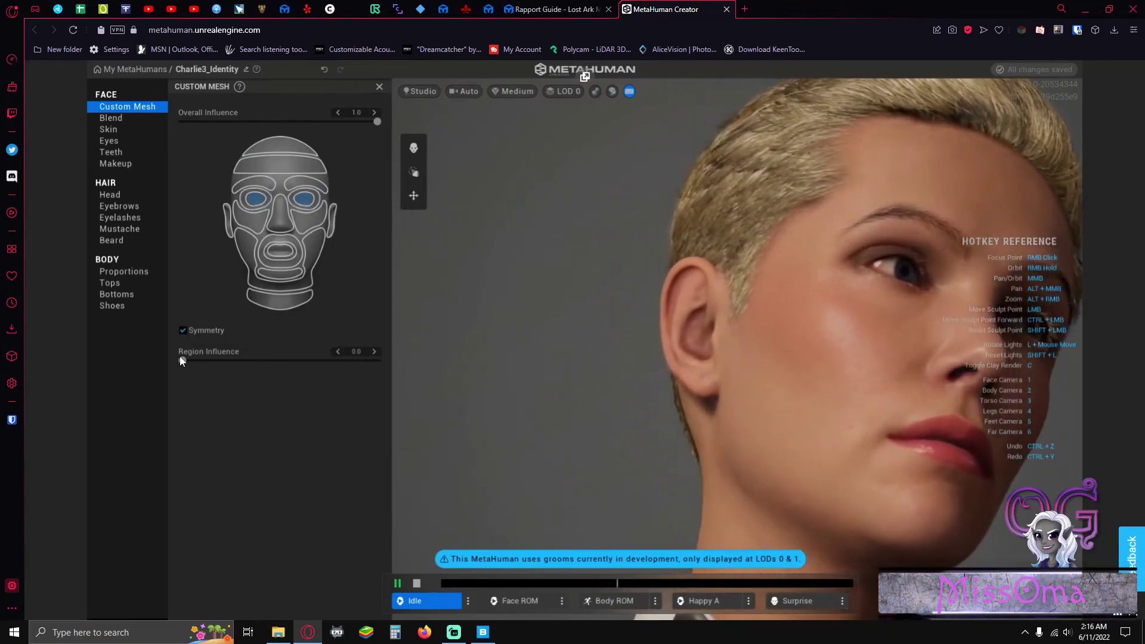
{"action": "left_click_drag", "start_coordinate": [182, 360], "coordinate": [468, 354]}
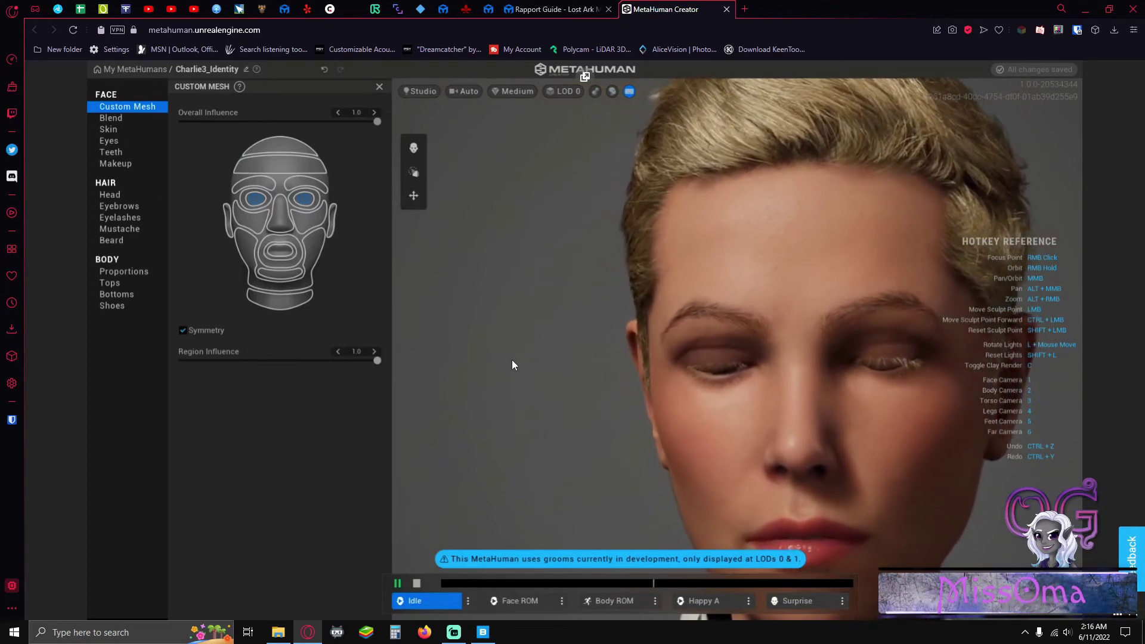
{"action": "left_click_drag", "start_coordinate": [376, 360], "coordinate": [56, 377]}
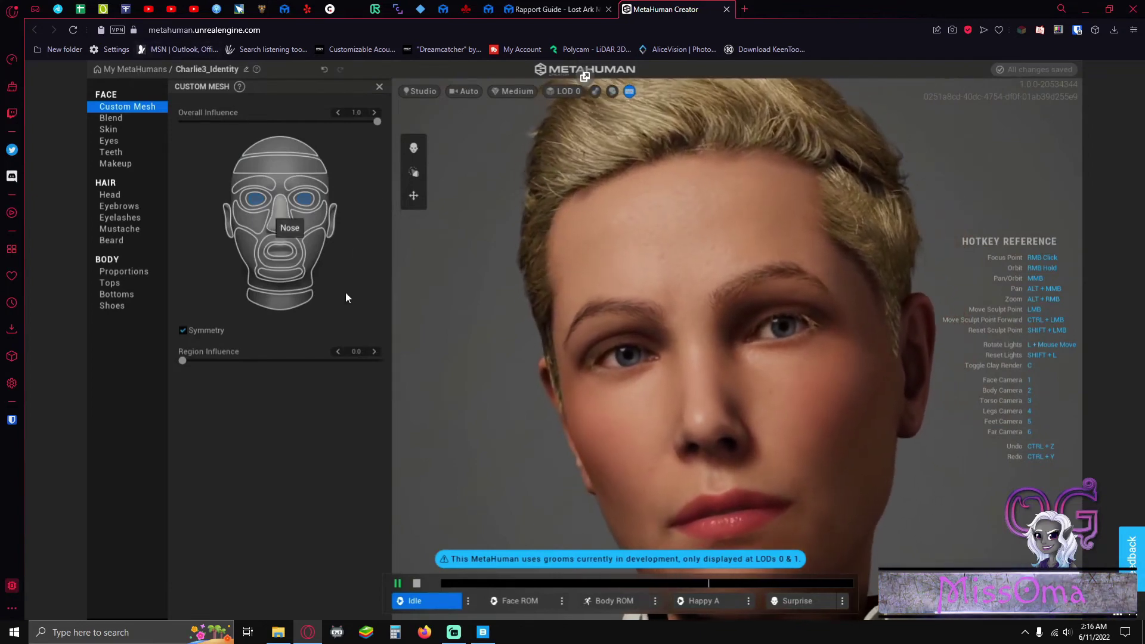
Switch the lighting environment to Indoor and preview the MetaHuman with the Happy A, Happy B and Face ROM animations
{"action": "scroll", "coordinate": [752, 412], "scroll_direction": "down", "scroll_amount": 5}
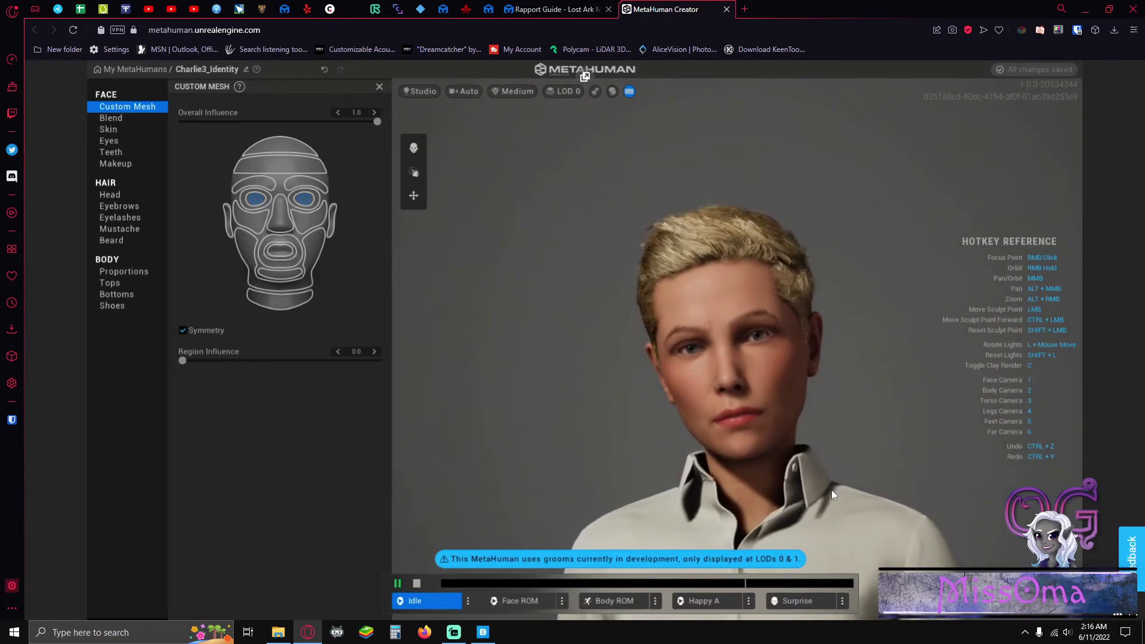
{"action": "scroll", "coordinate": [833, 488], "scroll_direction": "up", "scroll_amount": 2}
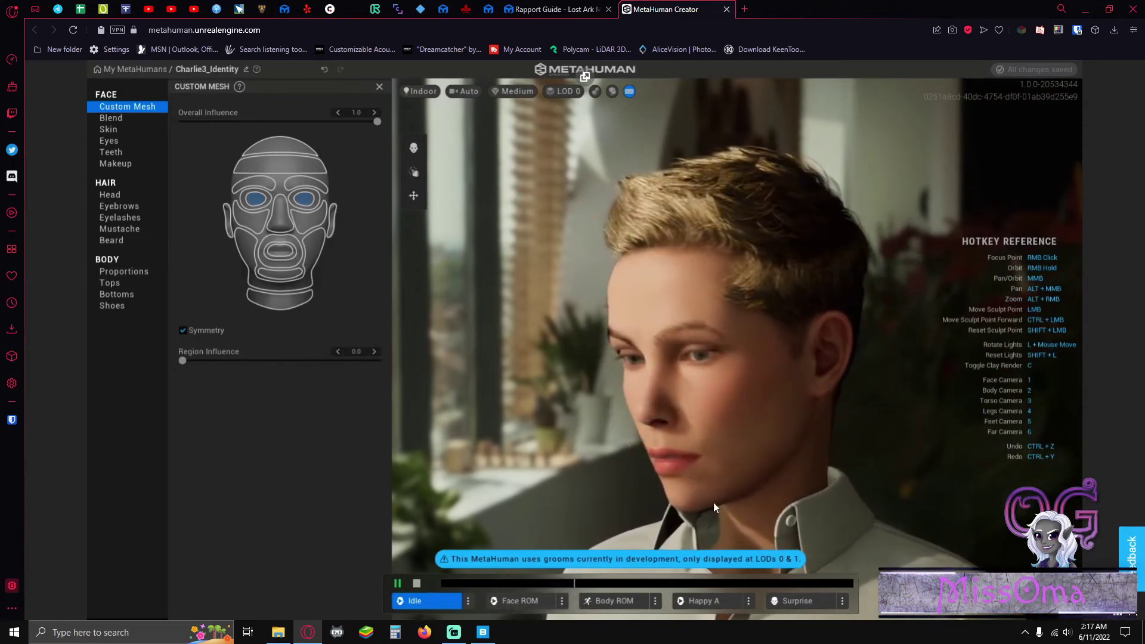
{"action": "left_click", "coordinate": [746, 603]}
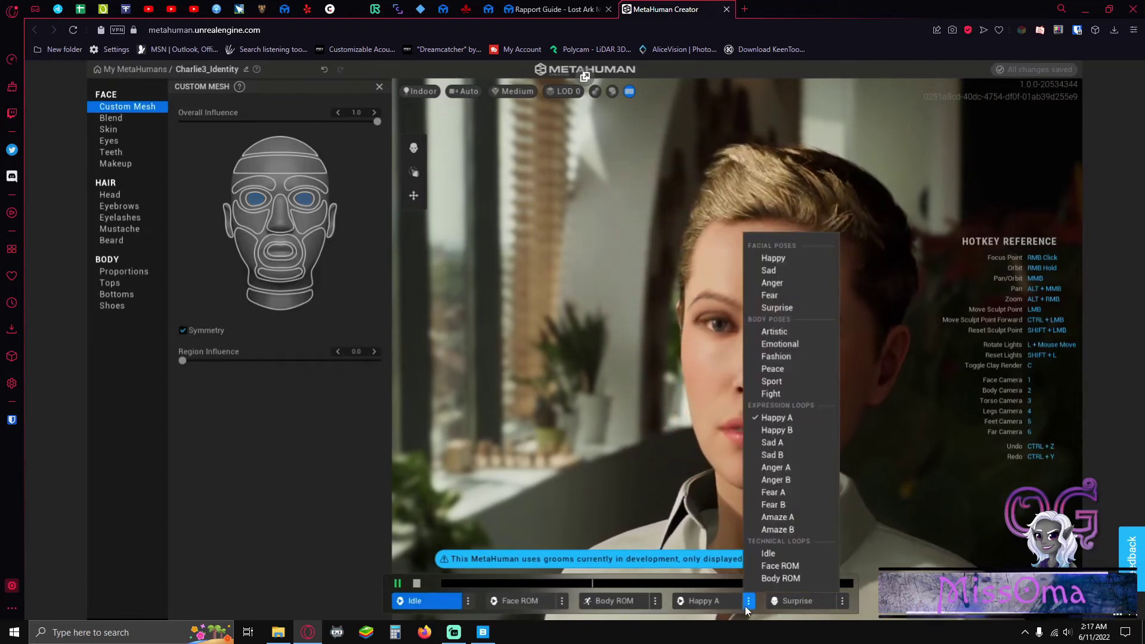
{"action": "left_click", "coordinate": [747, 604]}
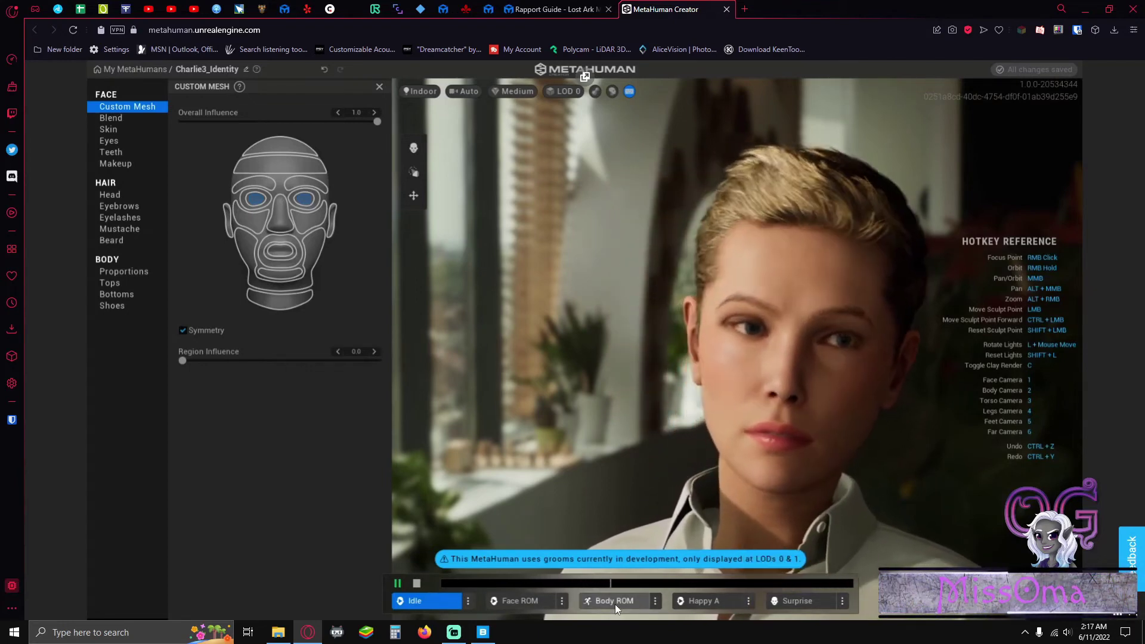
{"action": "left_click", "coordinate": [717, 600]}
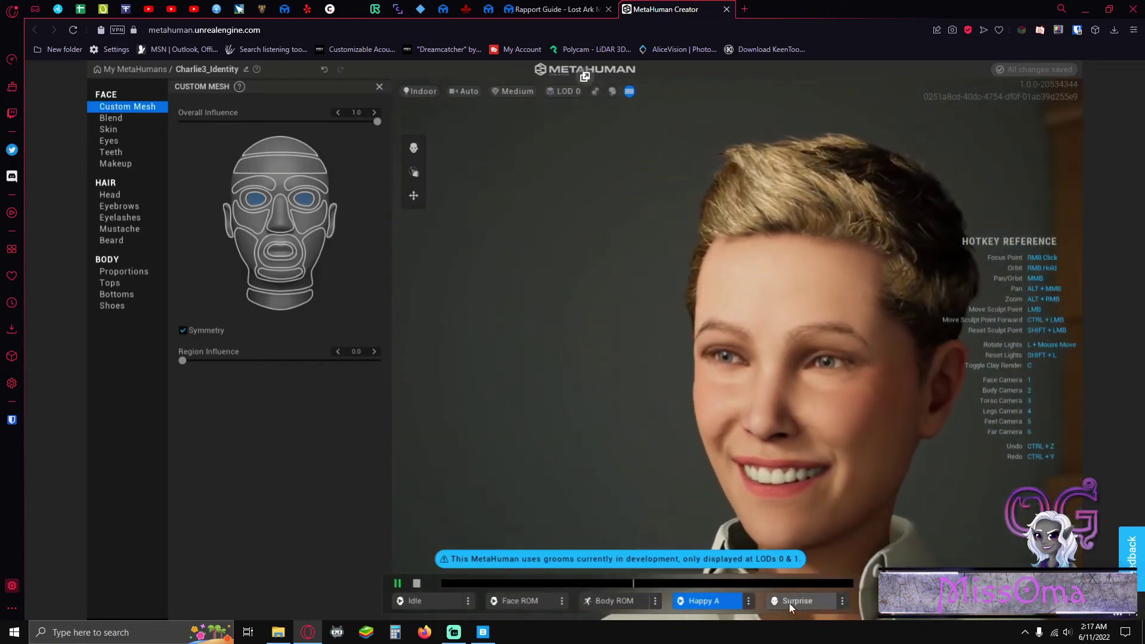
{"action": "left_click", "coordinate": [748, 600]}
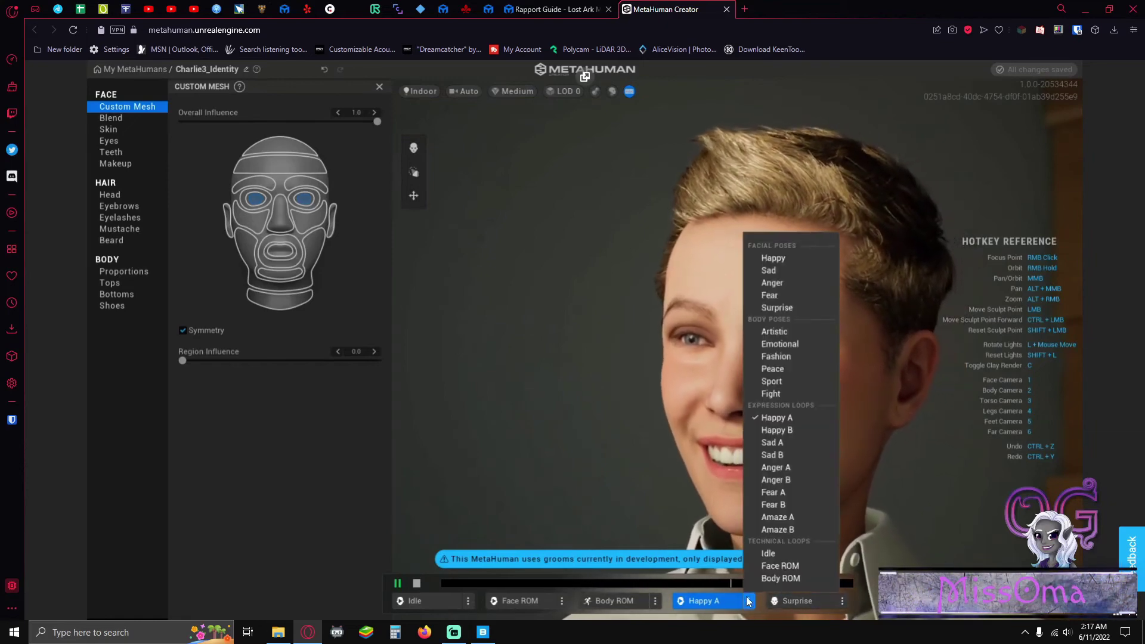
{"action": "left_click", "coordinate": [773, 430]}
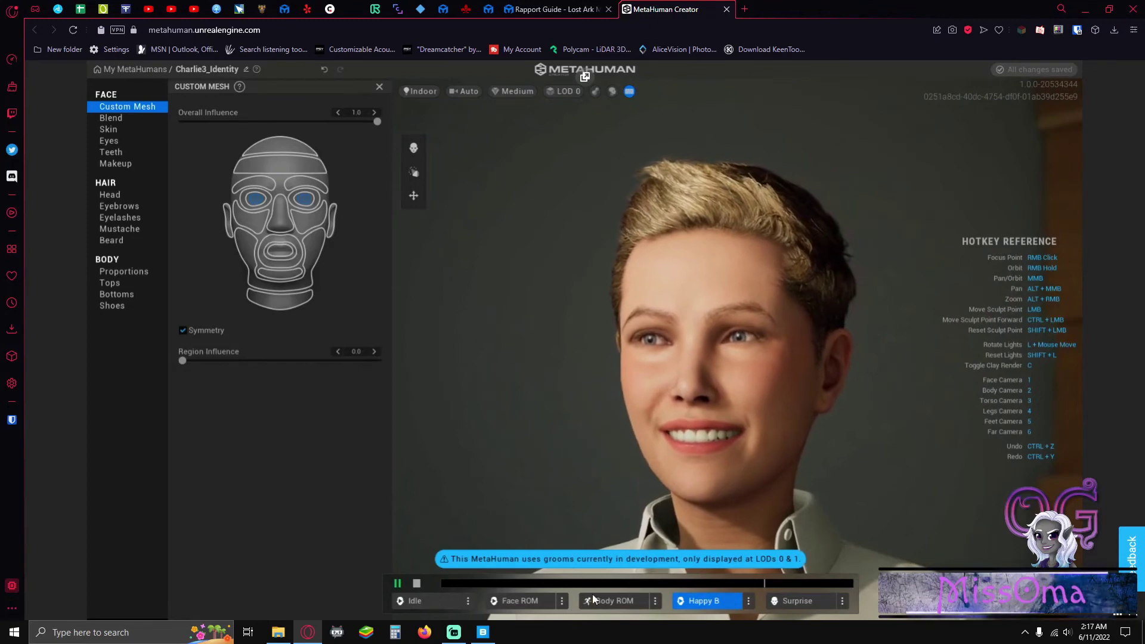
{"action": "left_click", "coordinate": [517, 601]}
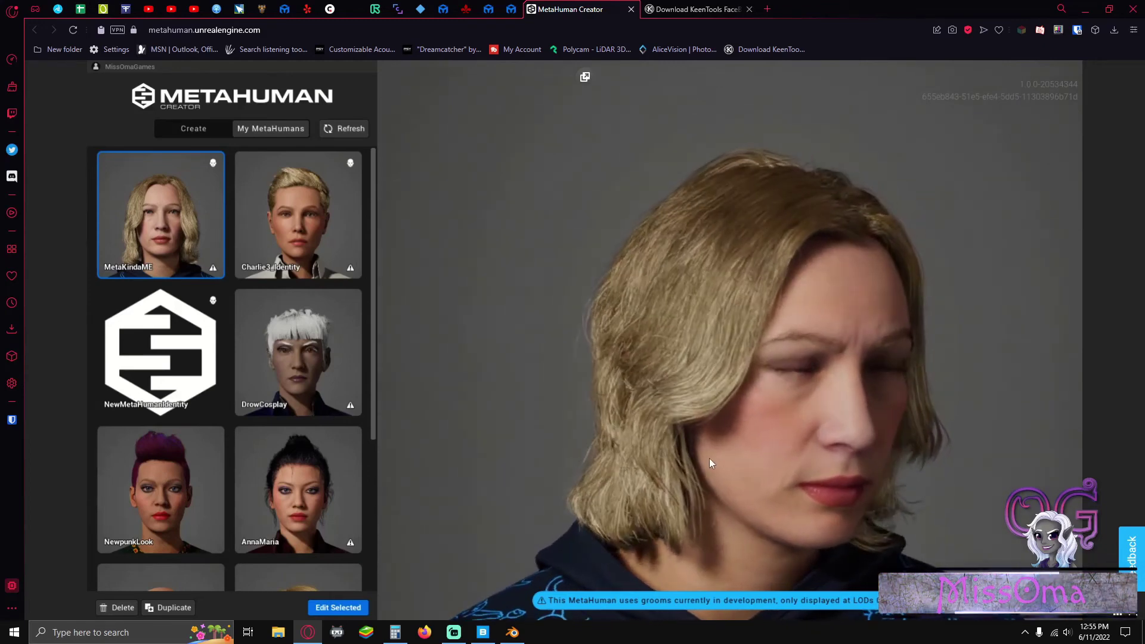
Switch to the KeenTools website and review the FaceBuilder for Blender download page and the FaceBuilder purchase options
{"action": "left_click", "coordinate": [713, 6]}
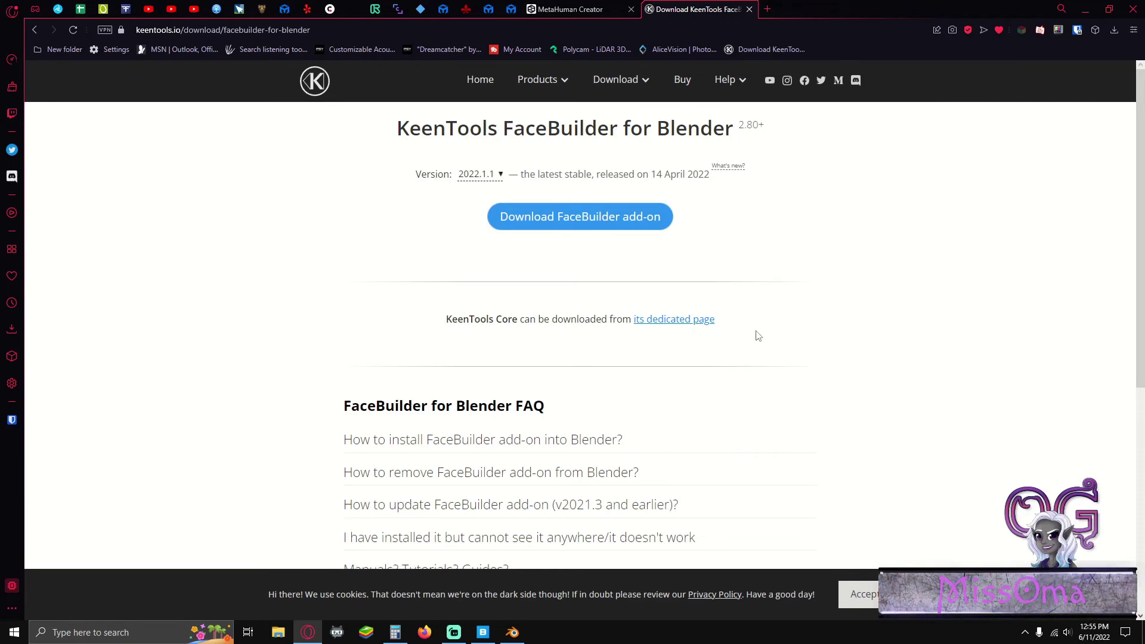
{"action": "scroll", "coordinate": [757, 336], "scroll_direction": "down", "scroll_amount": 2}
{"action": "scroll", "coordinate": [758, 337], "scroll_direction": "up", "scroll_amount": 2}
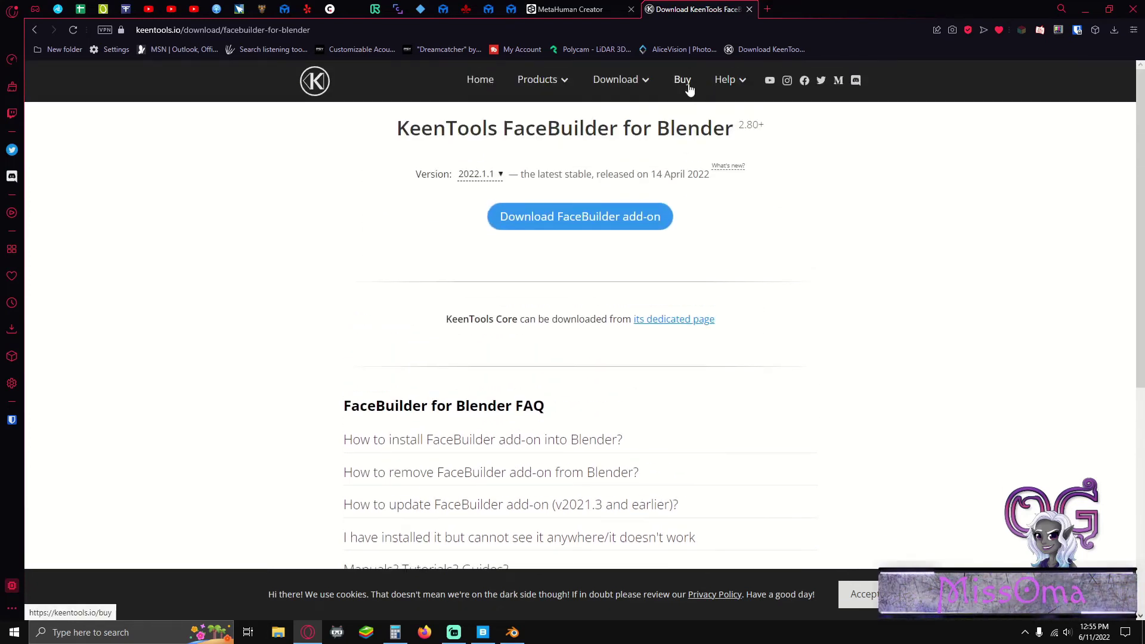
{"action": "left_click", "coordinate": [688, 86]}
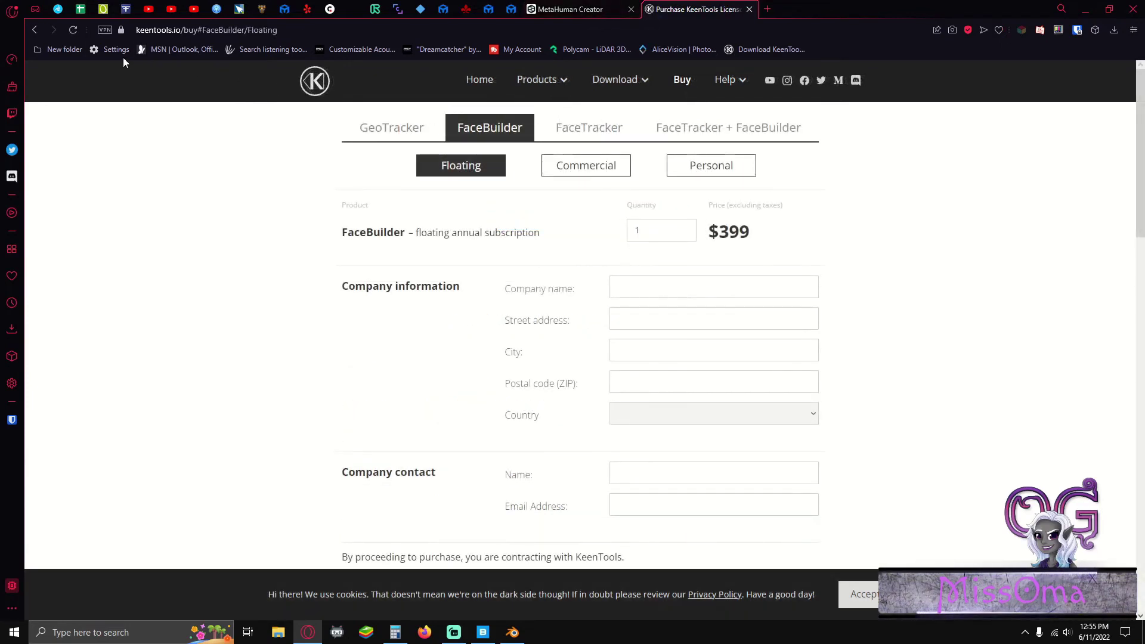
{"action": "left_click", "coordinate": [34, 30]}
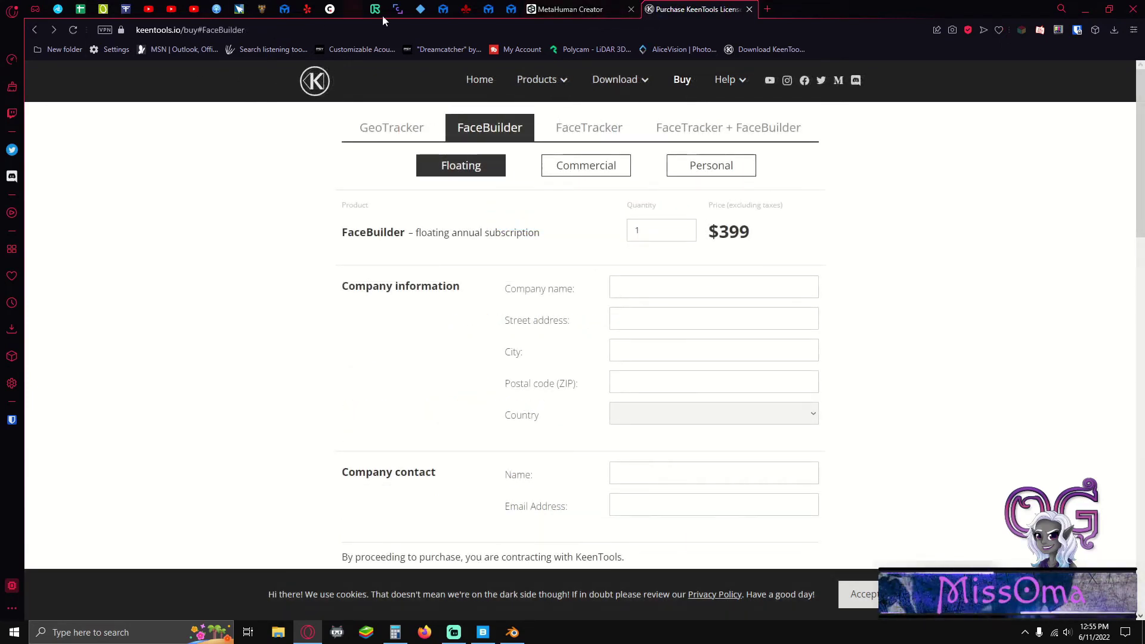
Return to MetaHuman Creator and examine the MetaKindaME character at different distances
{"action": "left_click", "coordinate": [555, 9]}
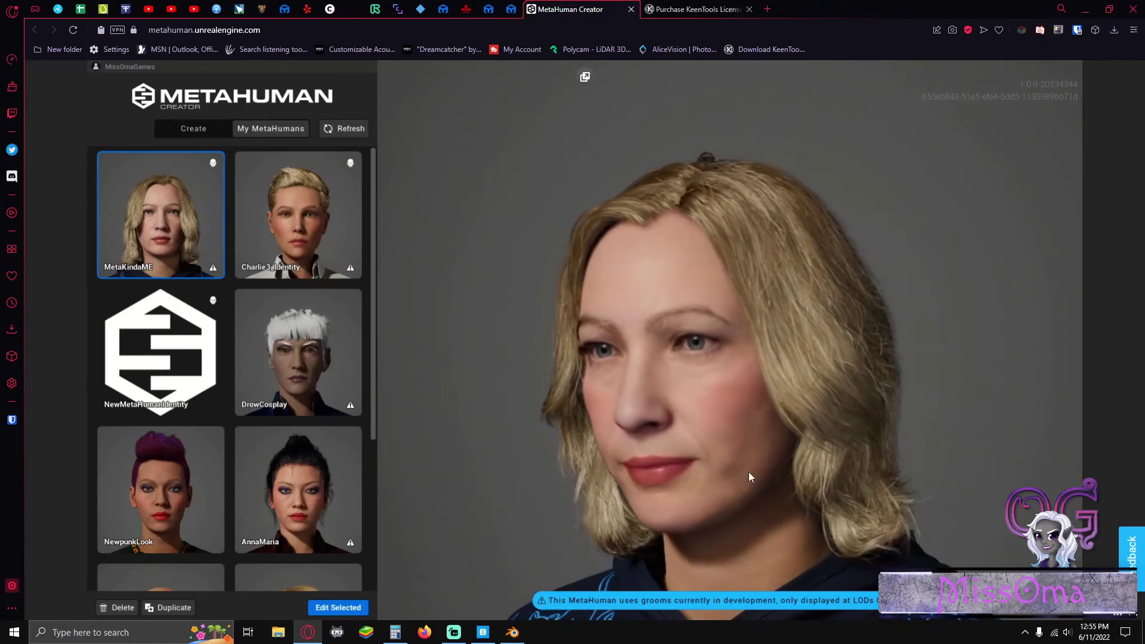
{"action": "scroll", "coordinate": [753, 483], "scroll_direction": "down", "scroll_amount": 3}
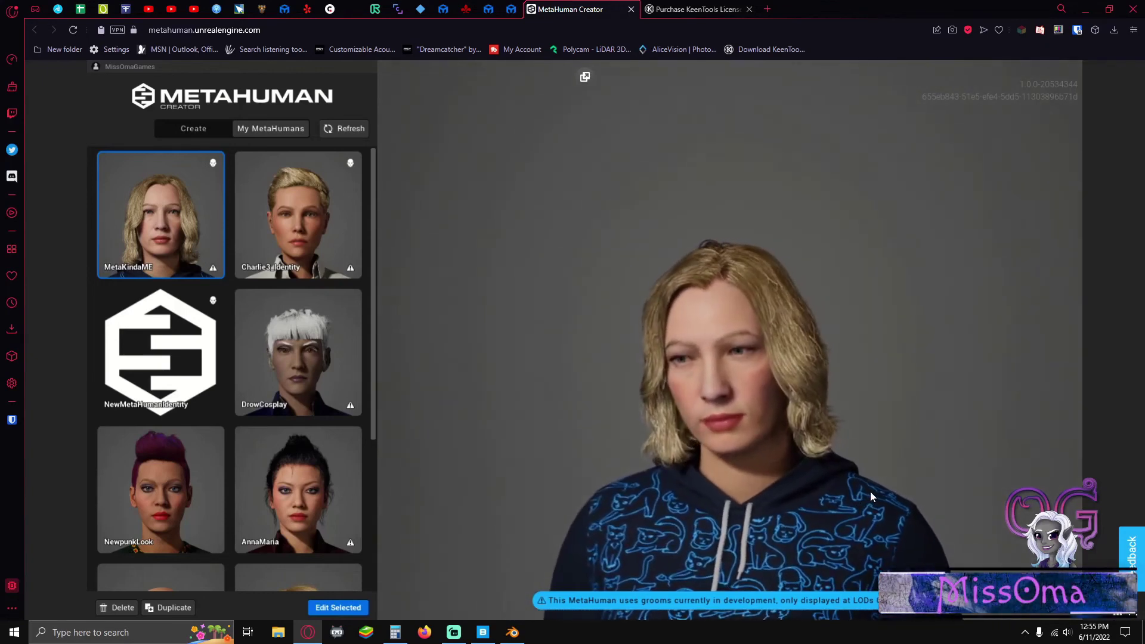
{"action": "scroll", "coordinate": [866, 488], "scroll_direction": "up", "scroll_amount": 2}
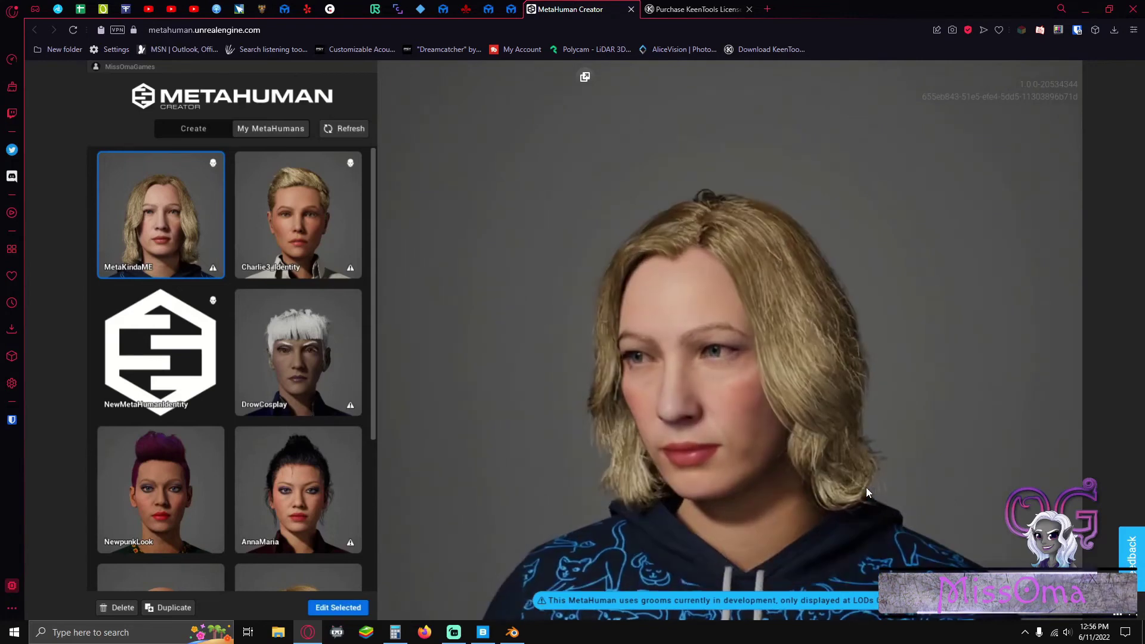
Look over the My MetaHumans list, then switch to Quixel Bridge and browse the MetaHuman Presets UE5 collection
{"action": "scroll", "coordinate": [863, 488], "scroll_direction": "down", "scroll_amount": 1}
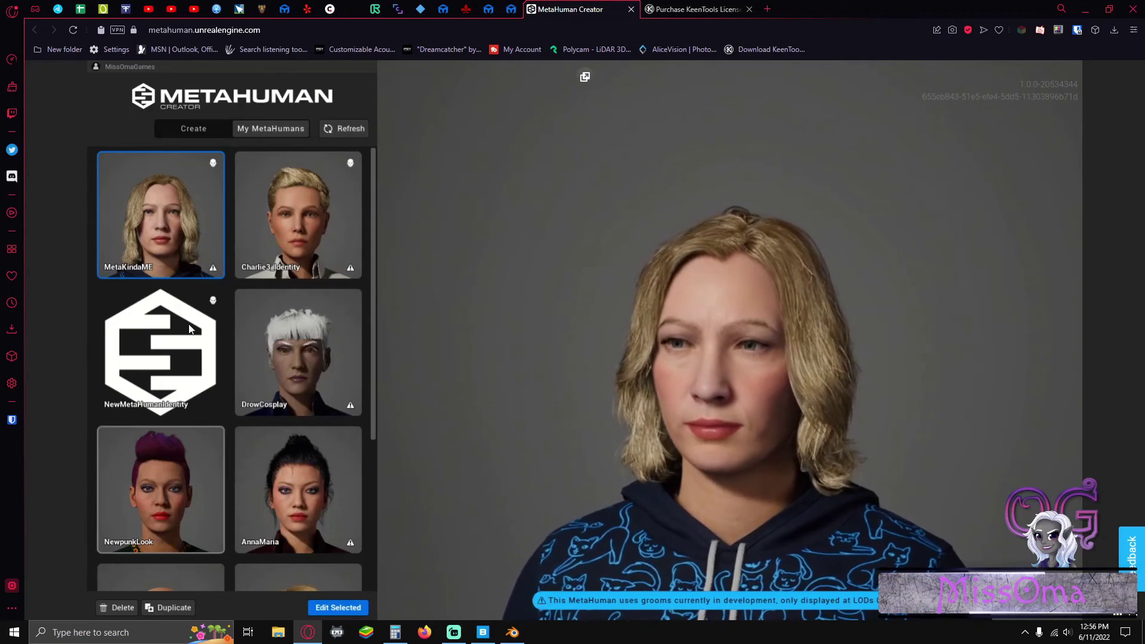
{"action": "scroll", "coordinate": [437, 378], "scroll_direction": "down", "scroll_amount": 2}
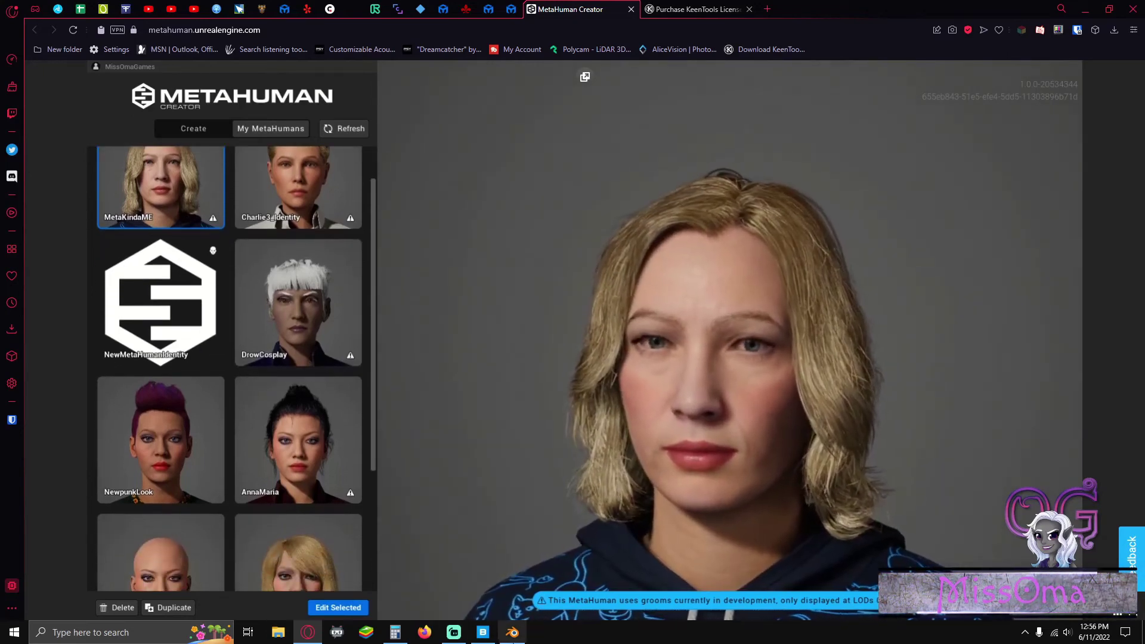
{"action": "left_click", "coordinate": [483, 632]}
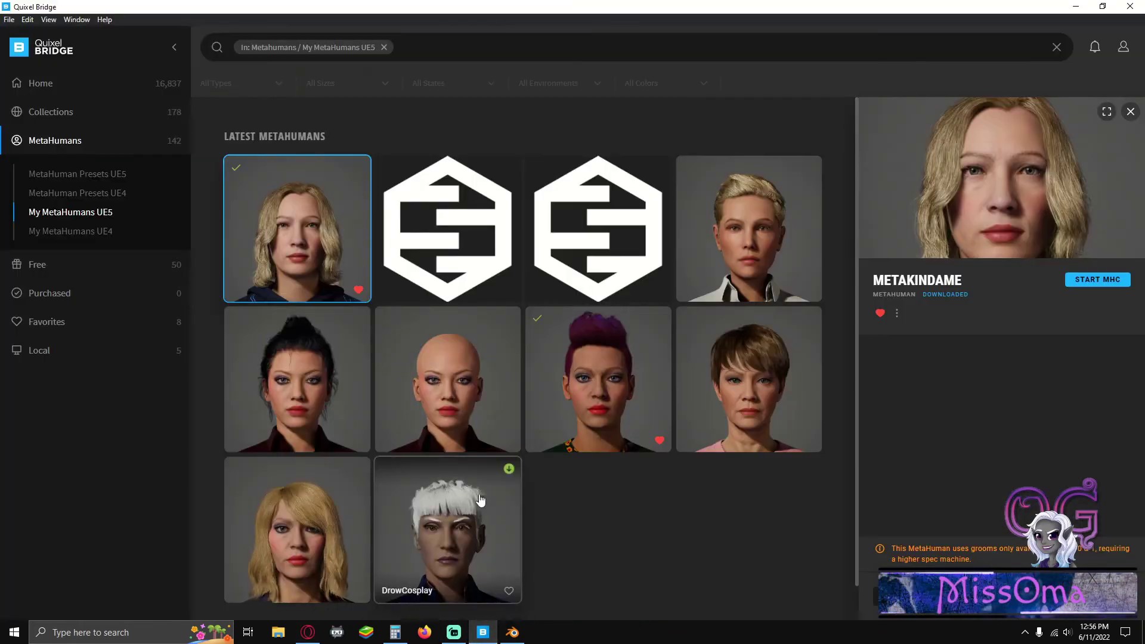
{"action": "left_click", "coordinate": [83, 178]}
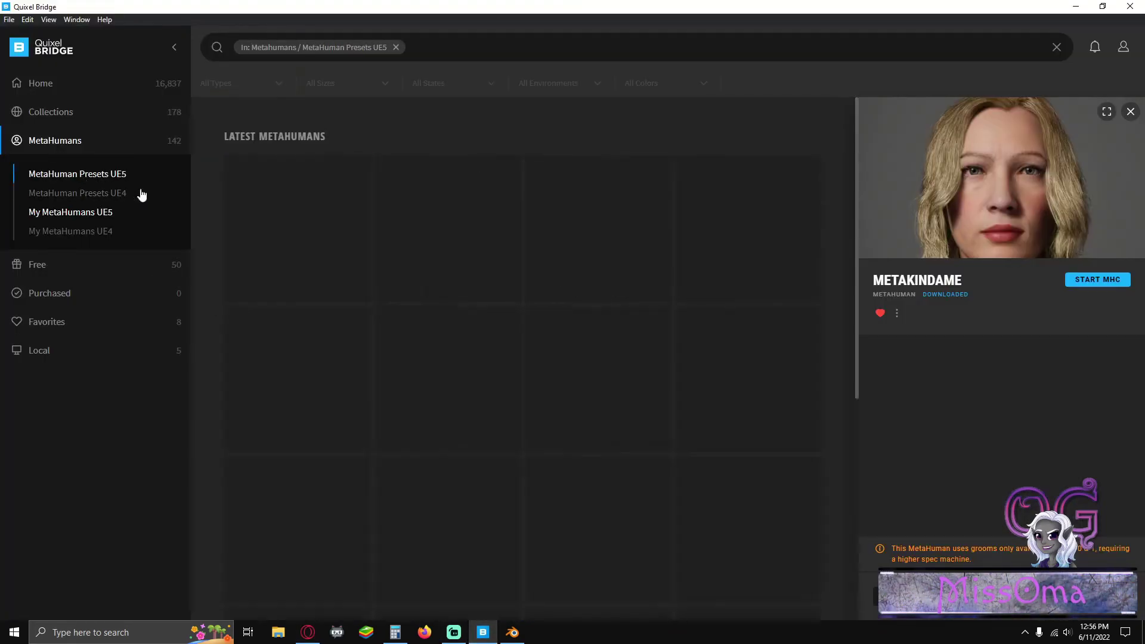
{"action": "scroll", "coordinate": [657, 436], "scroll_direction": "down", "scroll_amount": 2}
{"action": "scroll", "coordinate": [657, 411], "scroll_direction": "down", "scroll_amount": 12}
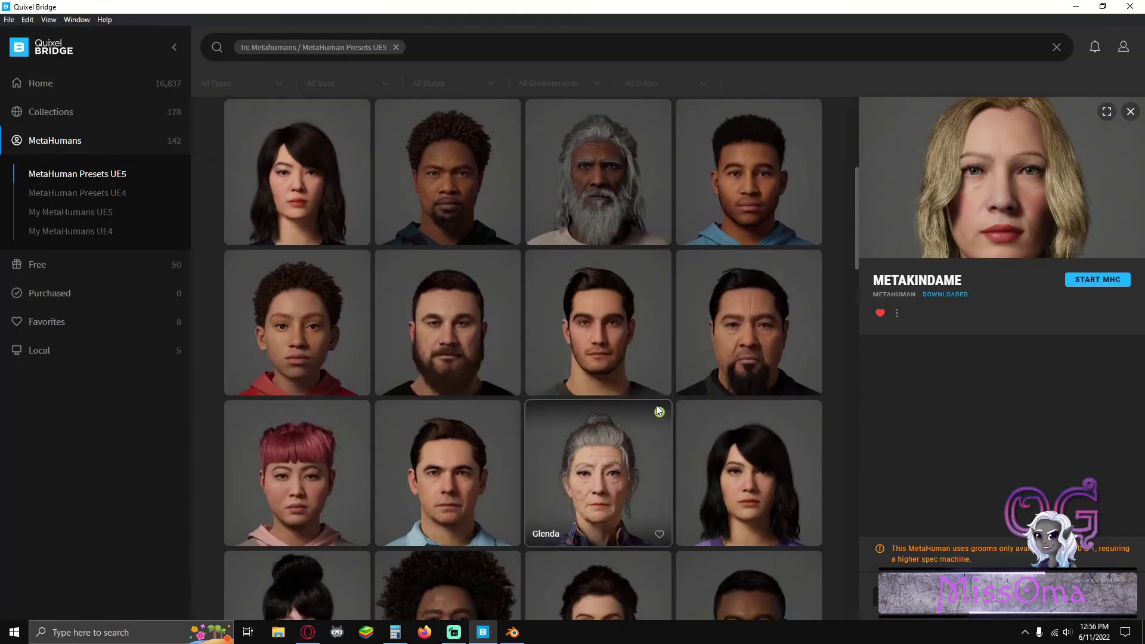
{"action": "scroll", "coordinate": [657, 412], "scroll_direction": "down", "scroll_amount": 12}
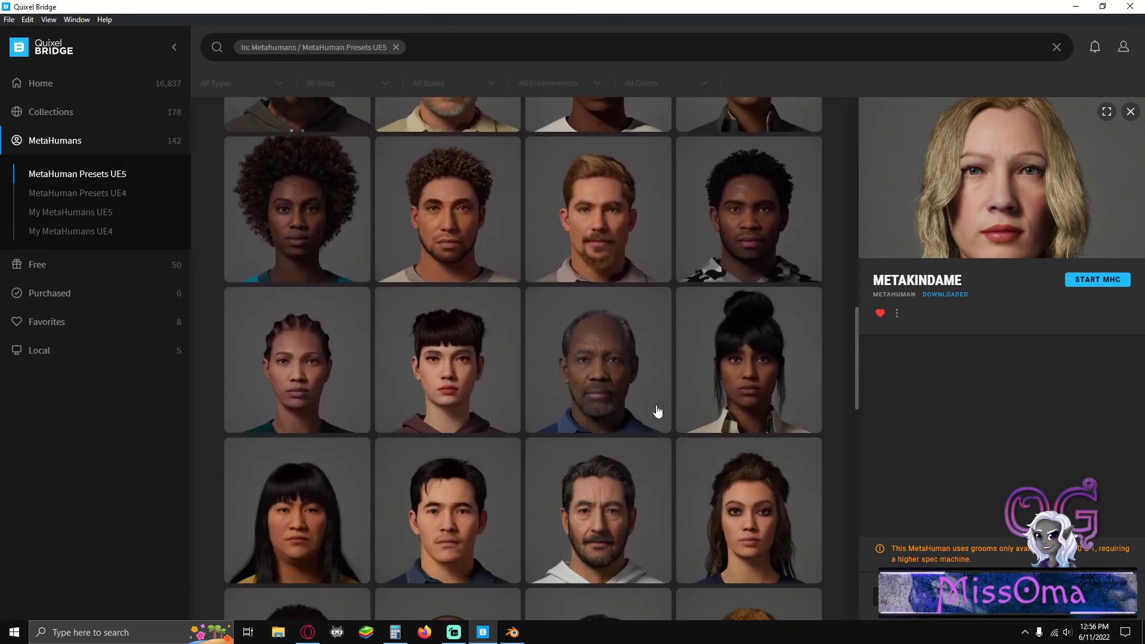
{"action": "scroll", "coordinate": [657, 412], "scroll_direction": "down", "scroll_amount": 8}
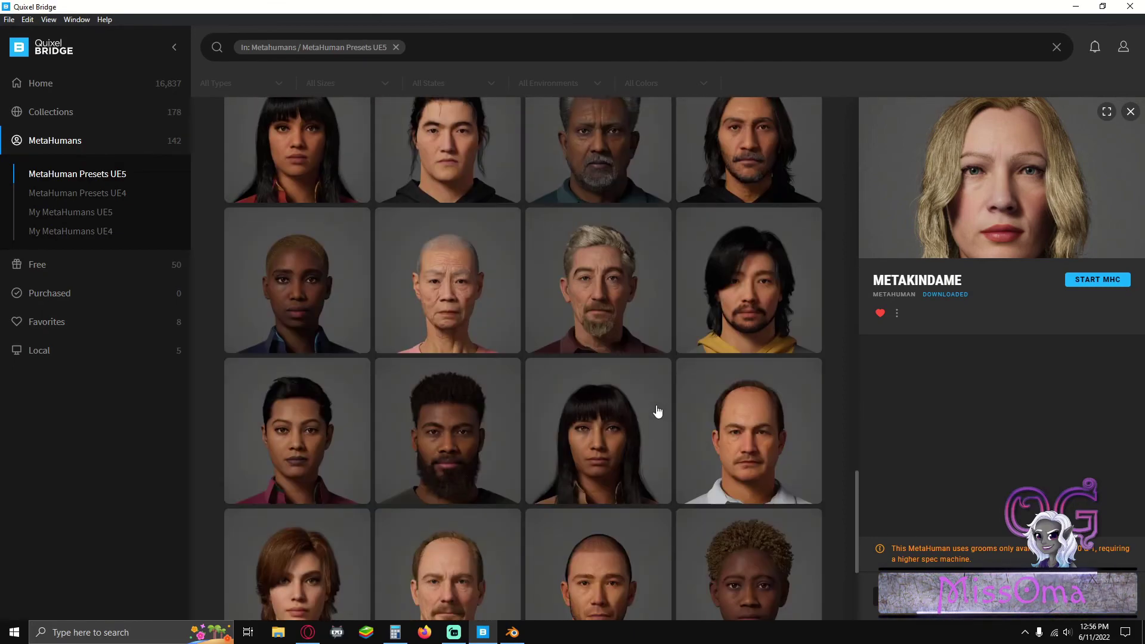
{"action": "scroll", "coordinate": [657, 411], "scroll_direction": "up", "scroll_amount": 20}
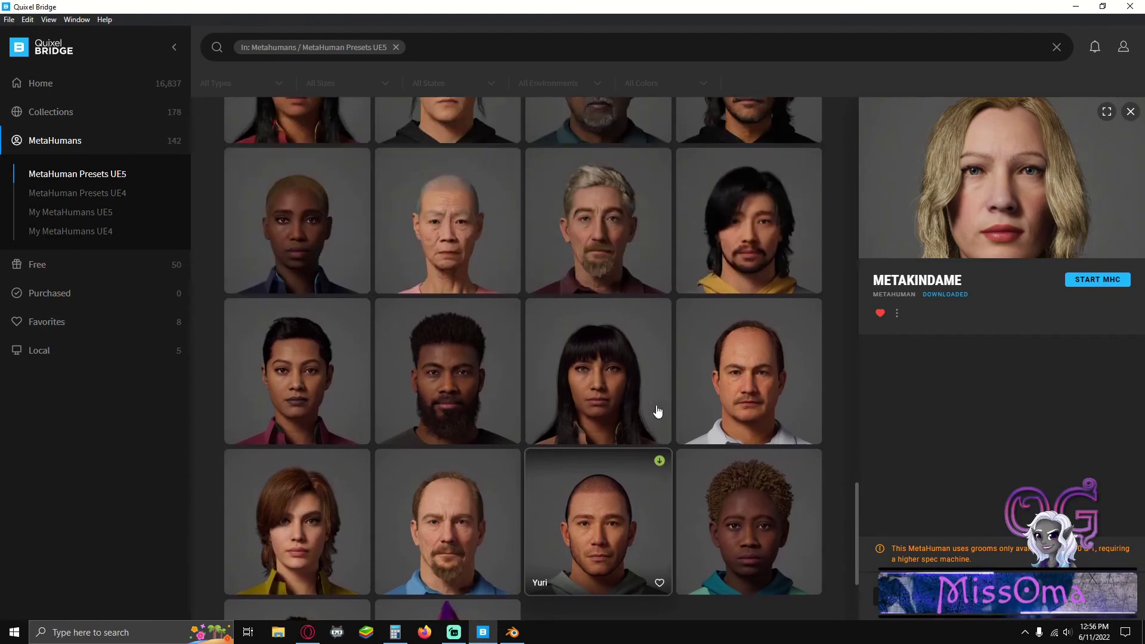
{"action": "scroll", "coordinate": [657, 411], "scroll_direction": "up", "scroll_amount": 20}
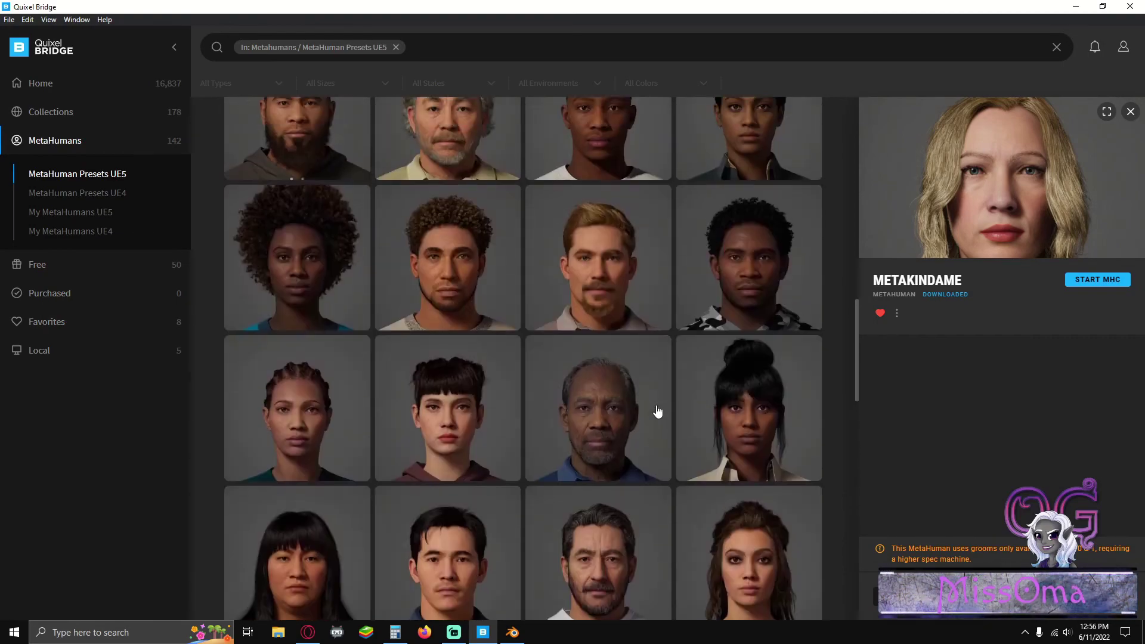
{"action": "scroll", "coordinate": [657, 412], "scroll_direction": "up", "scroll_amount": 15}
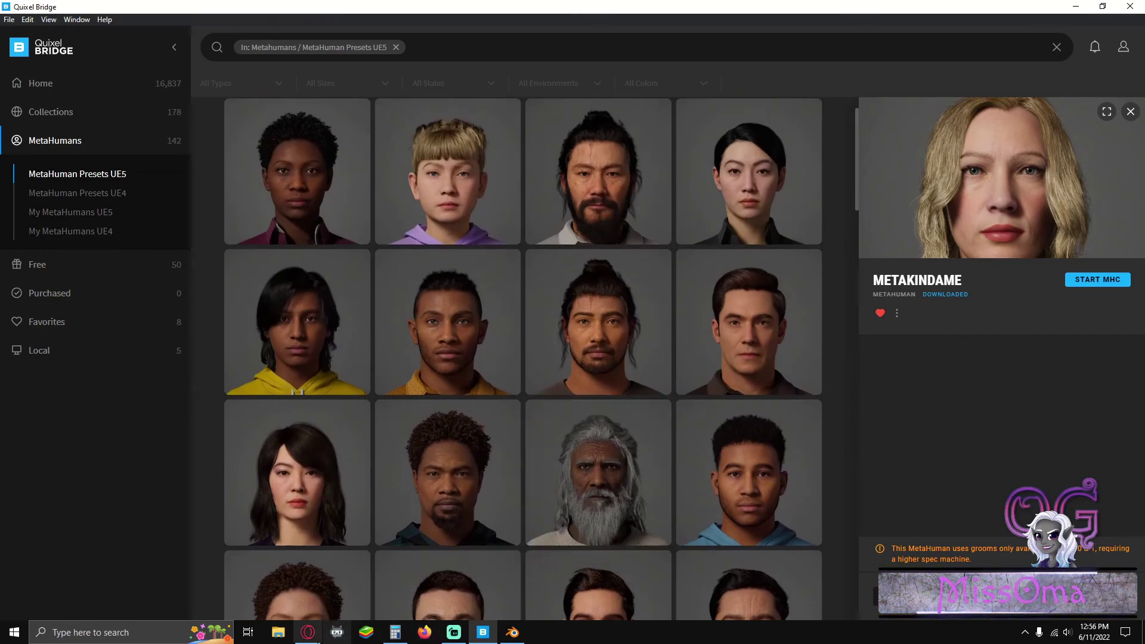
Return to the browser and revisit the KeenTools FaceBuilder purchase page
{"action": "mouse_move", "coordinate": [308, 632]}
{"action": "left_click", "coordinate": [308, 579]}
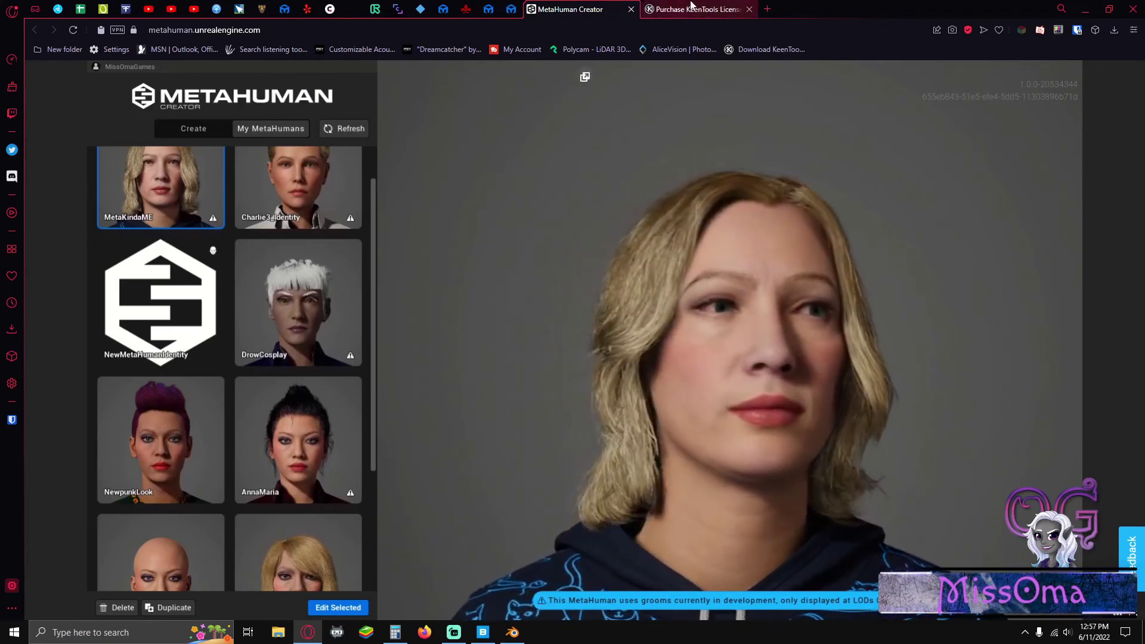
{"action": "left_click", "coordinate": [652, 8]}
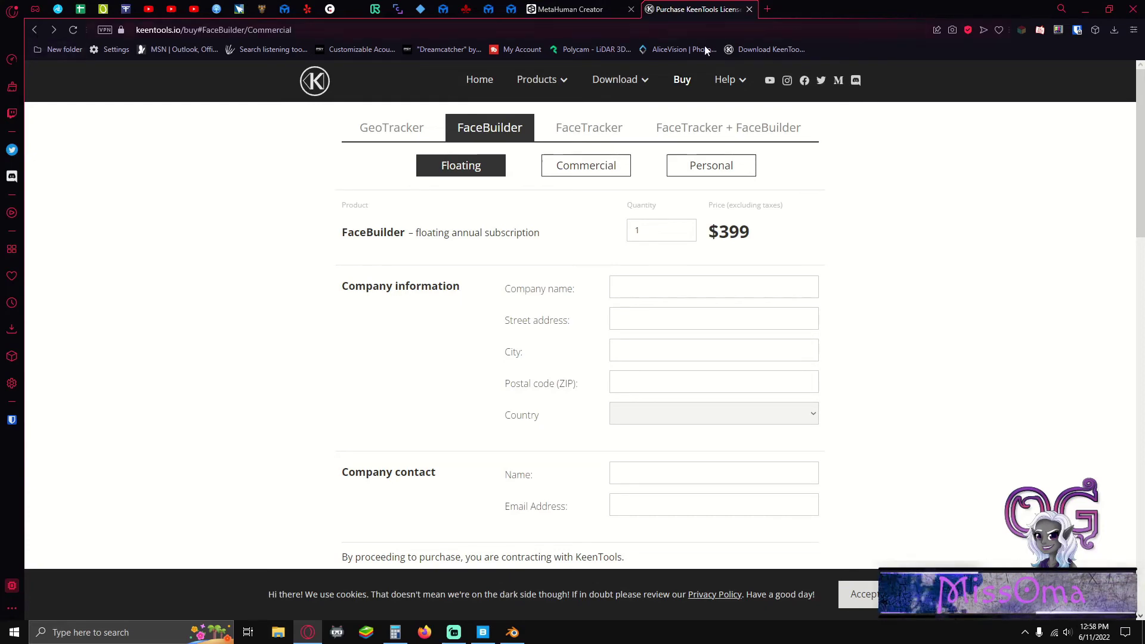
{"action": "left_click", "coordinate": [1085, 9]}
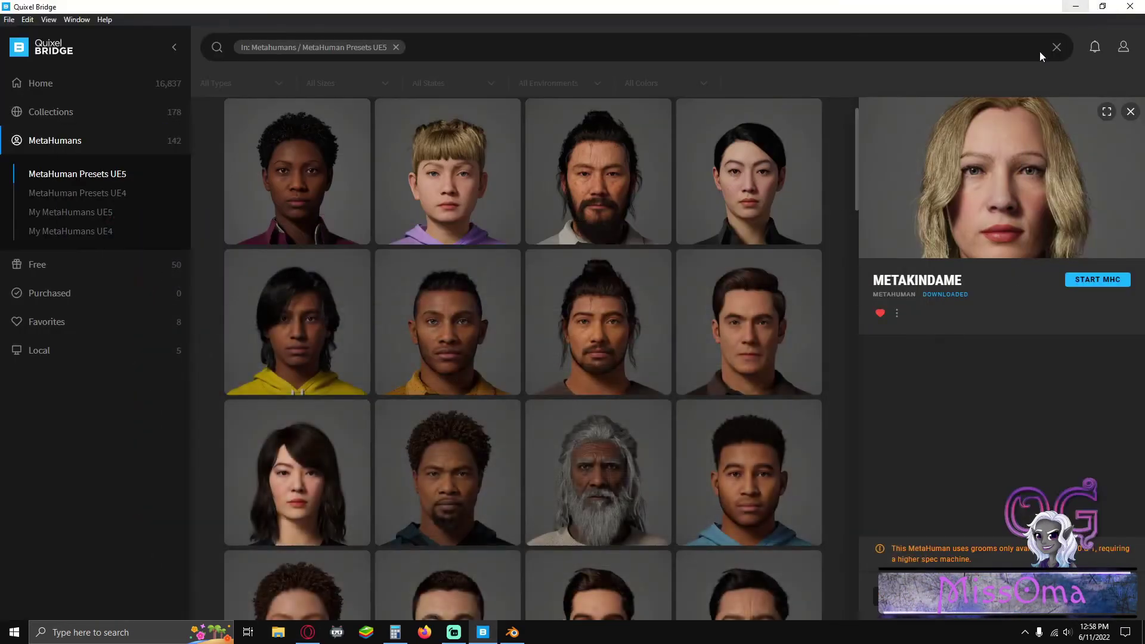
Switch to Blender and examine the textured FaceBuilder head and its cameras from the front and the side
{"action": "left_click", "coordinate": [510, 633]}
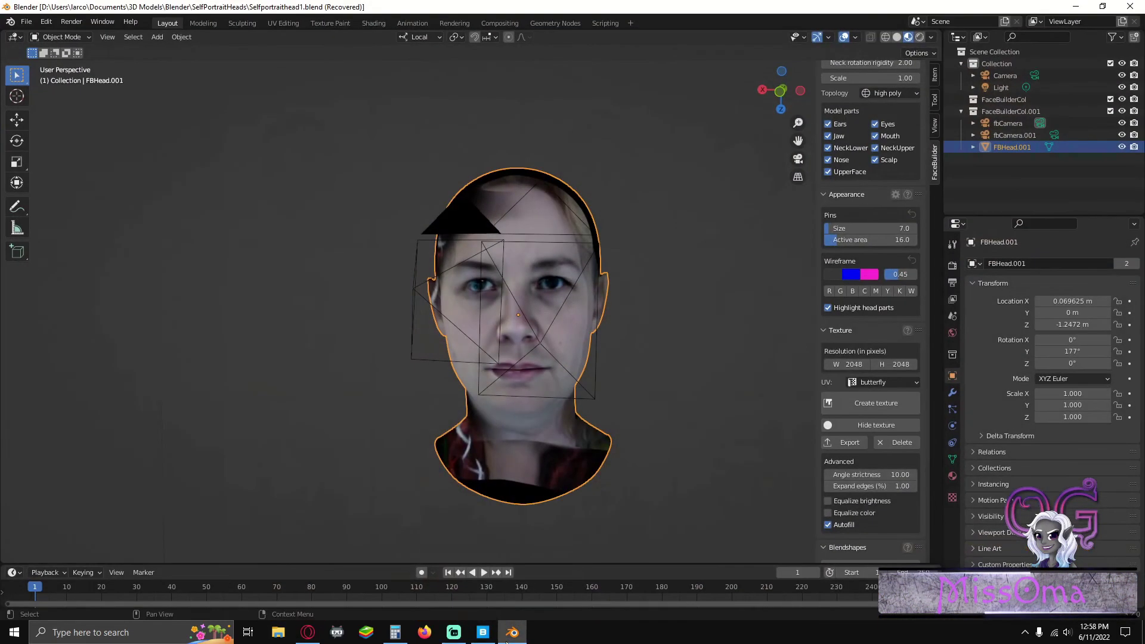
{"action": "right_click", "coordinate": [516, 392]}
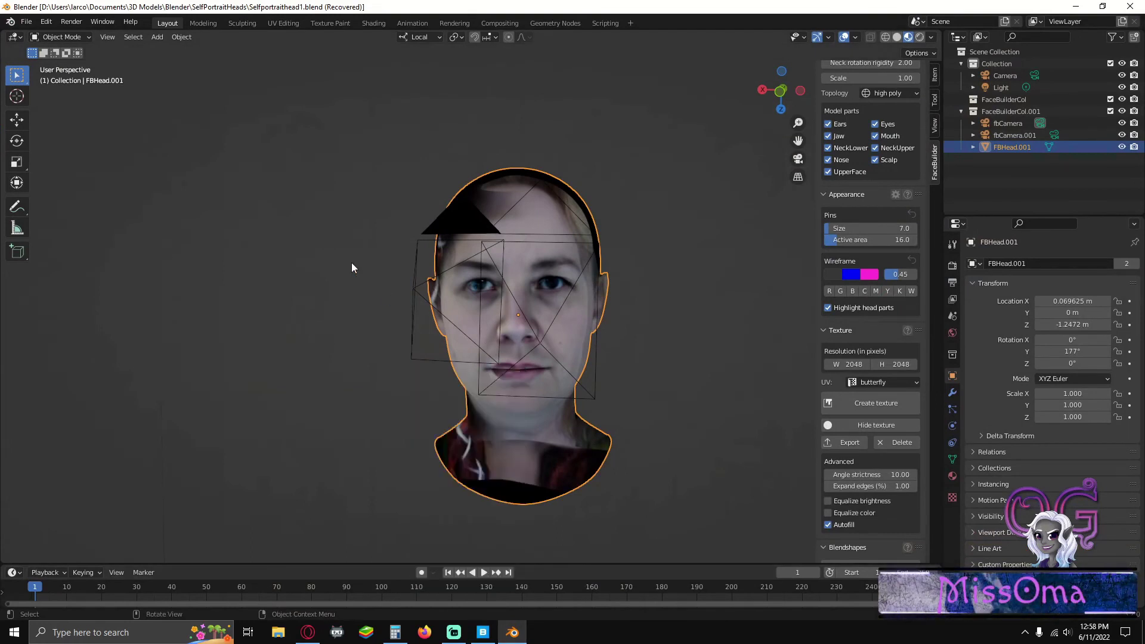
{"action": "left_click_drag", "start_coordinate": [352, 263], "coordinate": [527, 261]}
{"action": "left_click", "coordinate": [385, 195]}
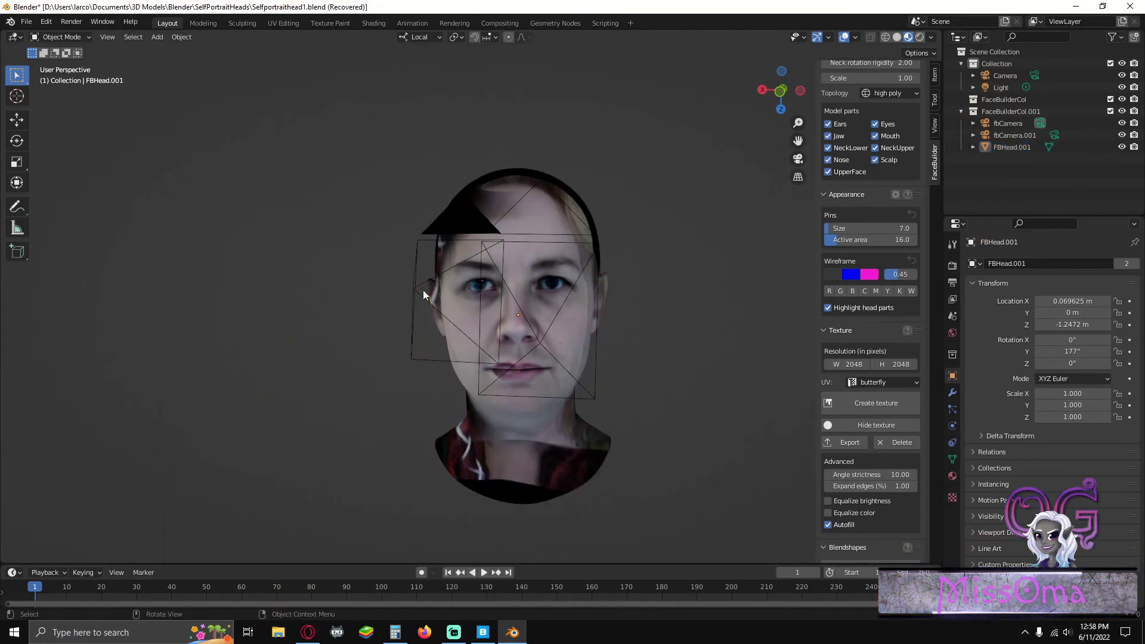
{"action": "left_click_drag", "start_coordinate": [506, 330], "coordinate": [525, 325]}
{"action": "left_click_drag", "start_coordinate": [600, 323], "coordinate": [602, 326]}
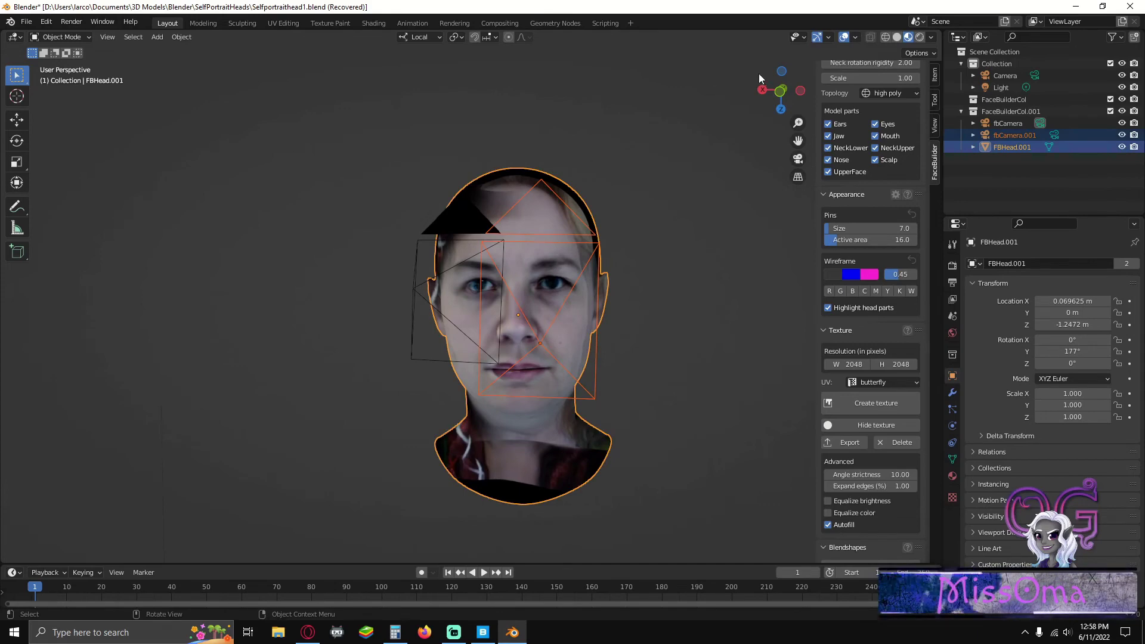
{"action": "mouse_move", "coordinate": [775, 88]}
{"action": "left_mouse_down"}
{"action": "mouse_move", "coordinate": [904, 89]}
{"action": "mouse_move", "coordinate": [773, 122]}
{"action": "mouse_move", "coordinate": [667, 88]}
{"action": "mouse_move", "coordinate": [868, 97]}
{"action": "mouse_move", "coordinate": [762, 89]}
{"action": "left_mouse_up"}
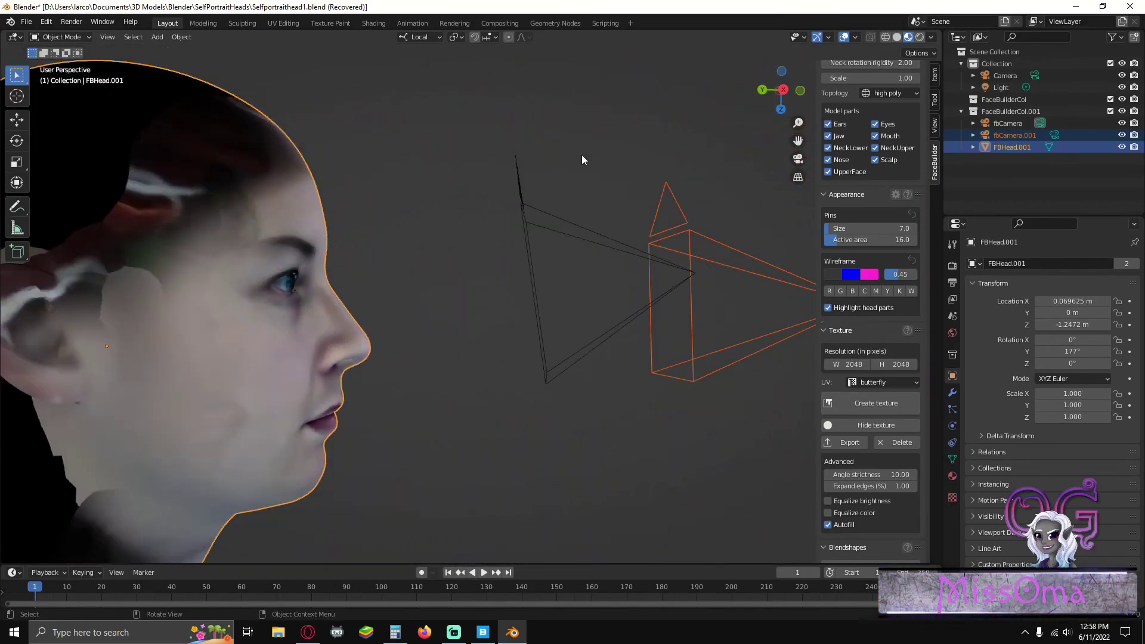
{"action": "scroll", "coordinate": [582, 156], "scroll_direction": "down", "scroll_amount": 2}
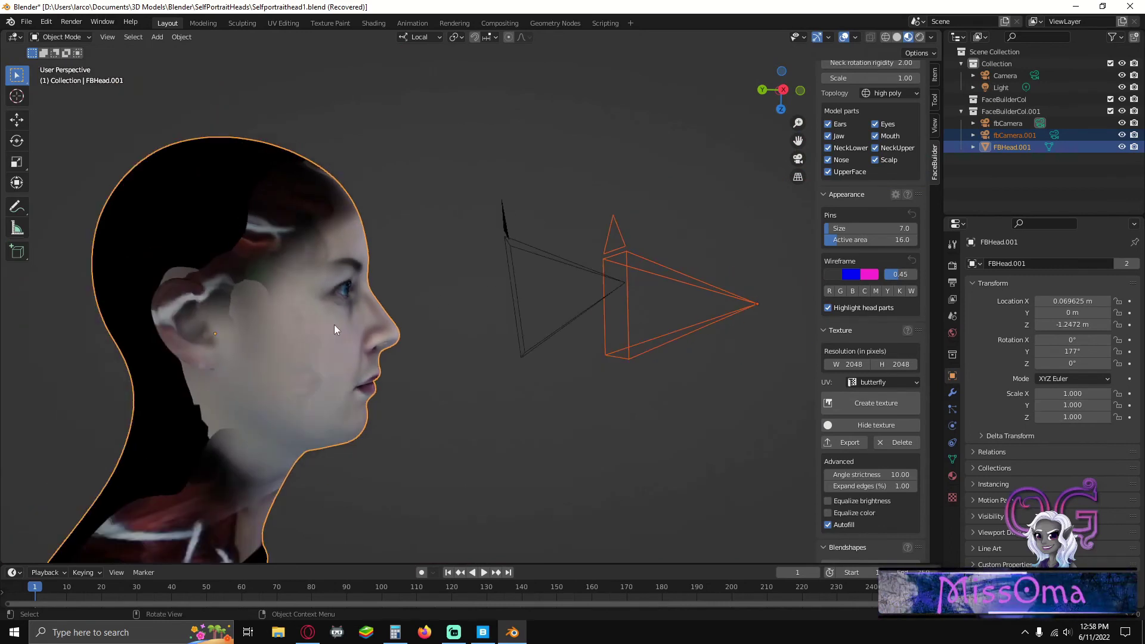
Select only the FBHead.001 mesh, without the FaceBuilder cameras, and inspect it at a three-quarter angle
{"action": "scroll", "coordinate": [844, 391], "scroll_direction": "up", "scroll_amount": 10}
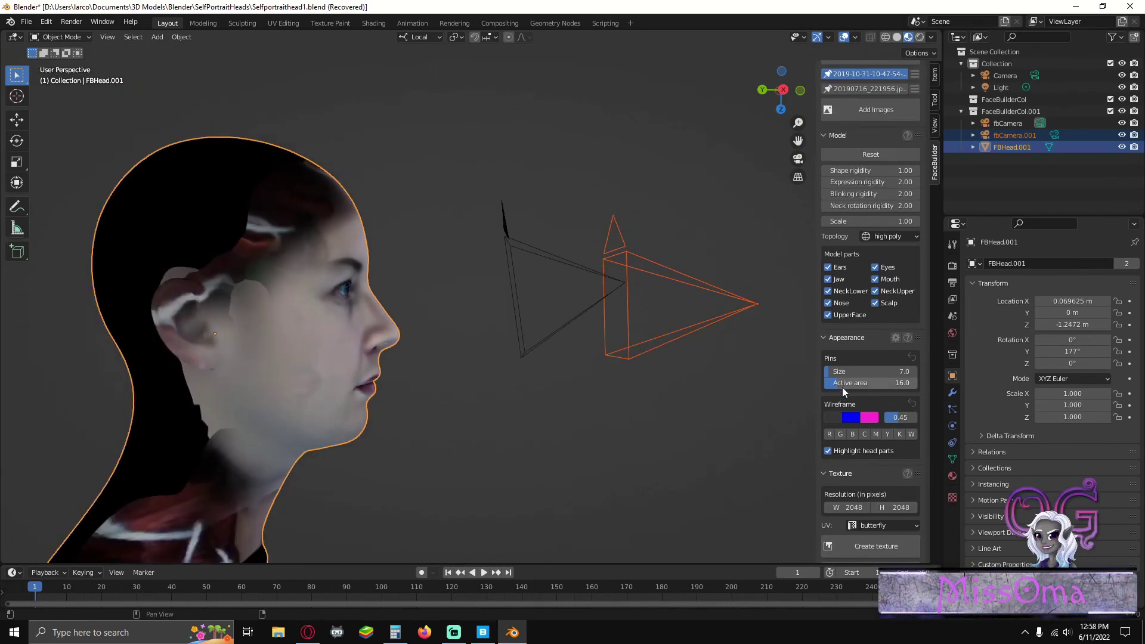
{"action": "scroll", "coordinate": [843, 391], "scroll_direction": "up", "scroll_amount": 3}
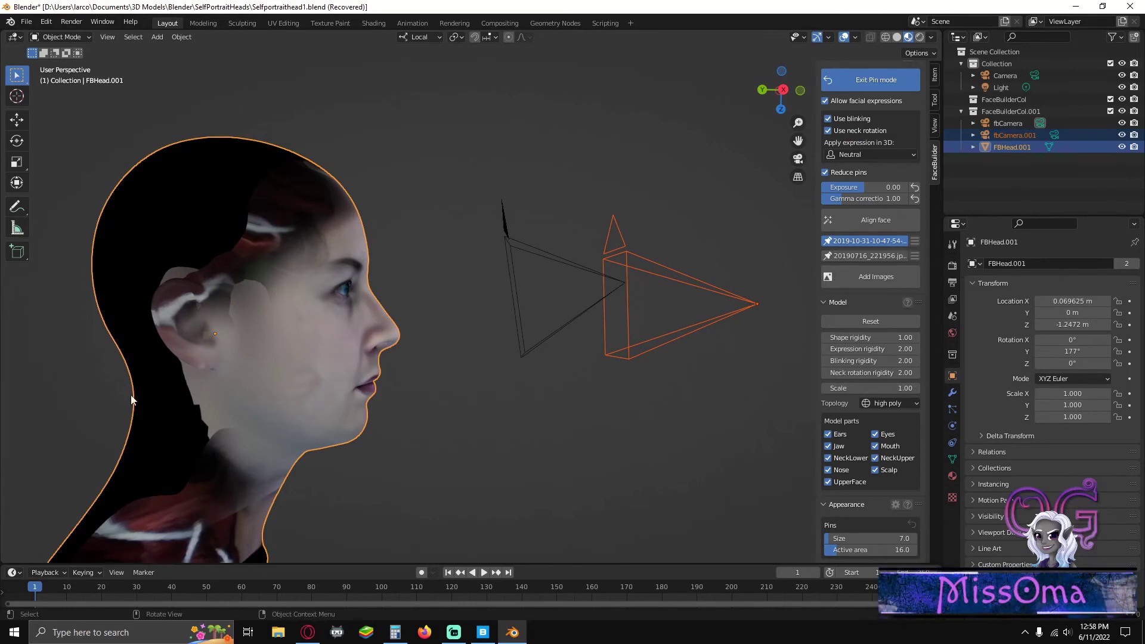
{"action": "left_click", "coordinate": [337, 324]}
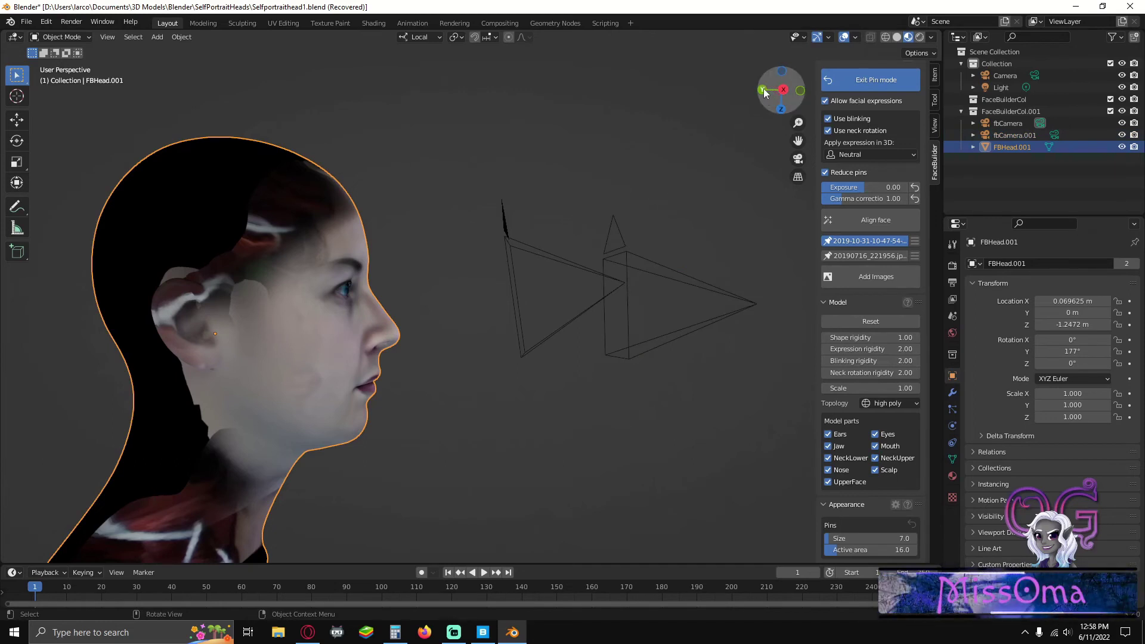
{"action": "mouse_move", "coordinate": [765, 93]}
{"action": "left_mouse_down"}
{"action": "mouse_move", "coordinate": [399, 97]}
{"action": "mouse_move", "coordinate": [787, 97]}
{"action": "mouse_move", "coordinate": [740, 98]}
{"action": "mouse_move", "coordinate": [758, 89]}
{"action": "left_mouse_up"}
{"action": "scroll", "coordinate": [706, 344], "scroll_direction": "up", "scroll_amount": 1}
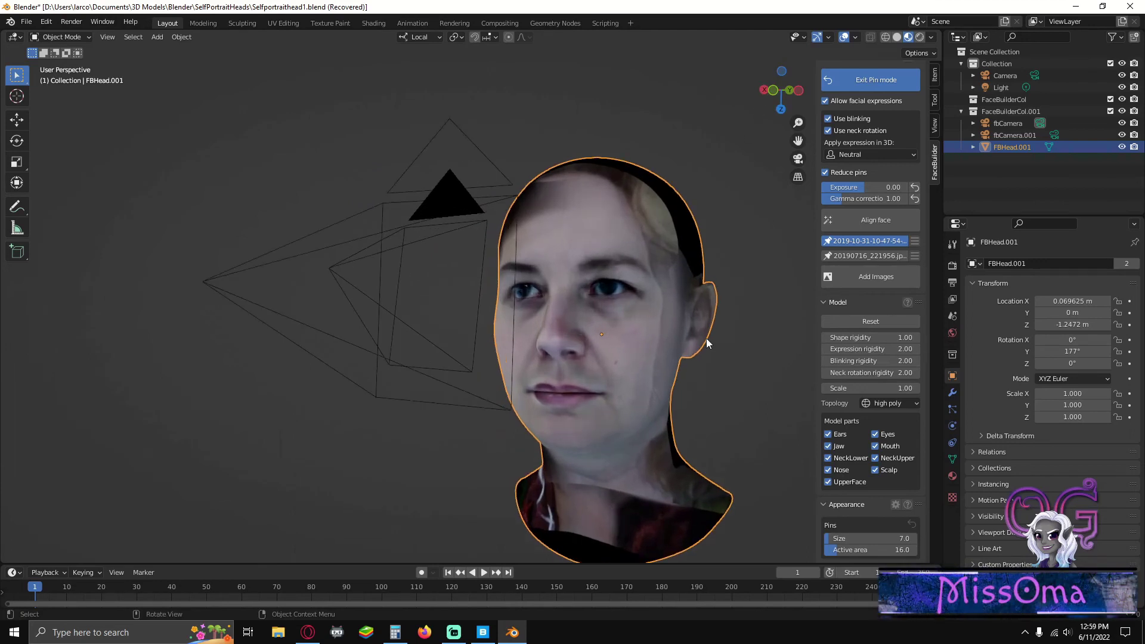
Review the head's FaceBuilder settings for model parts, appearance, texture and blendshapes
{"action": "scroll", "coordinate": [713, 334], "scroll_direction": "down", "scroll_amount": 1}
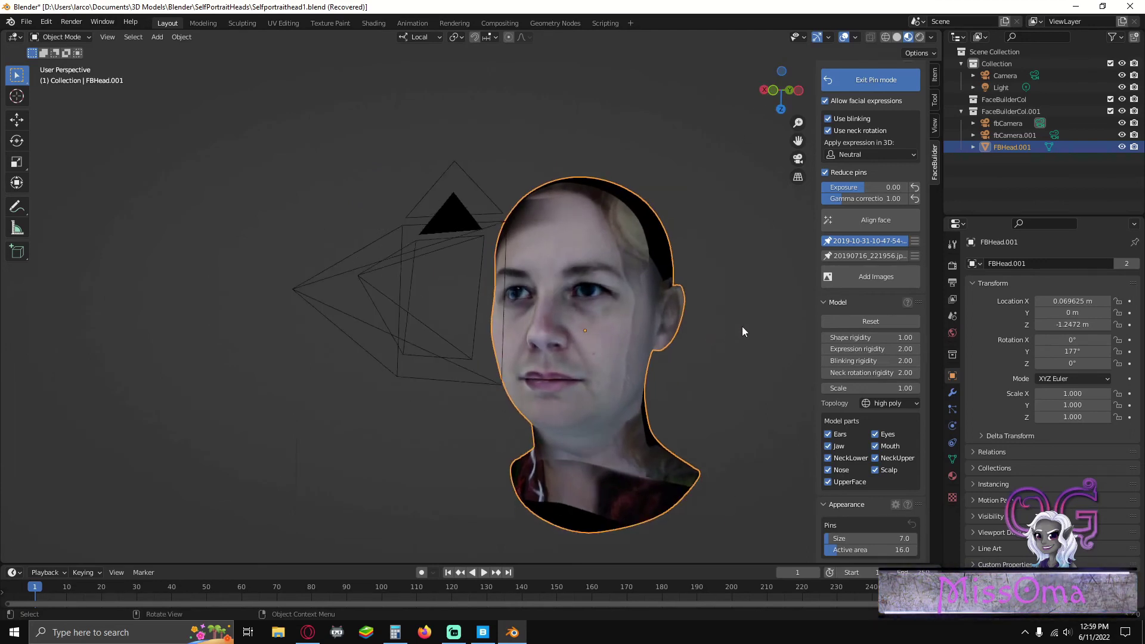
{"action": "scroll", "coordinate": [881, 448], "scroll_direction": "down", "scroll_amount": 1}
{"action": "scroll", "coordinate": [867, 399], "scroll_direction": "down", "scroll_amount": 10}
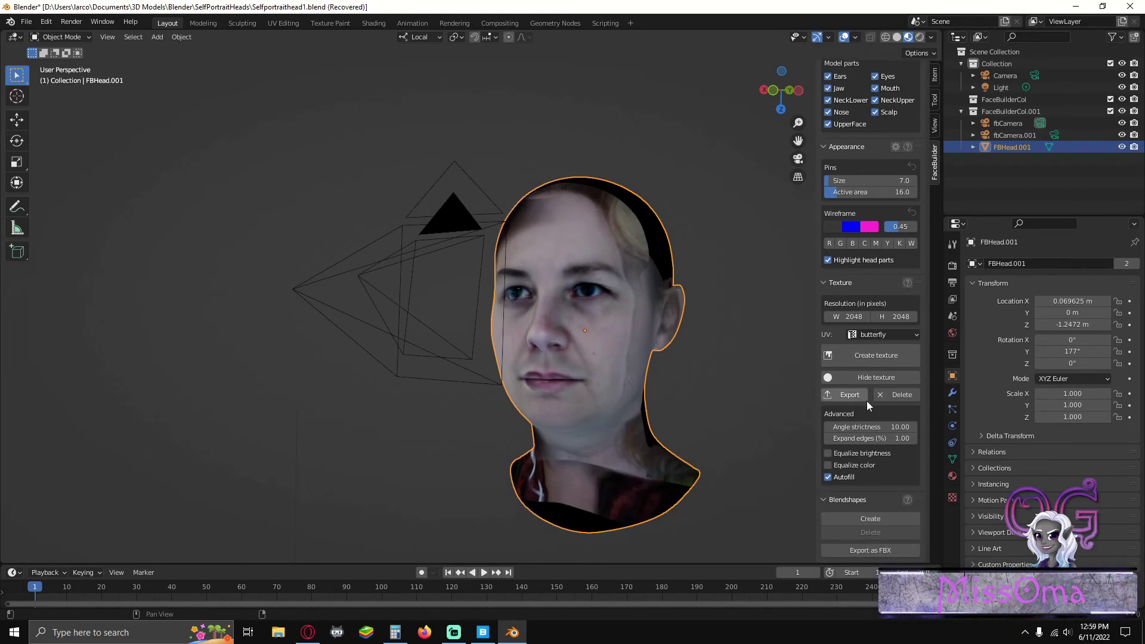
{"action": "left_click_drag", "start_coordinate": [578, 392], "coordinate": [613, 389]}
{"action": "scroll", "coordinate": [882, 231], "scroll_direction": "up", "scroll_amount": 1}
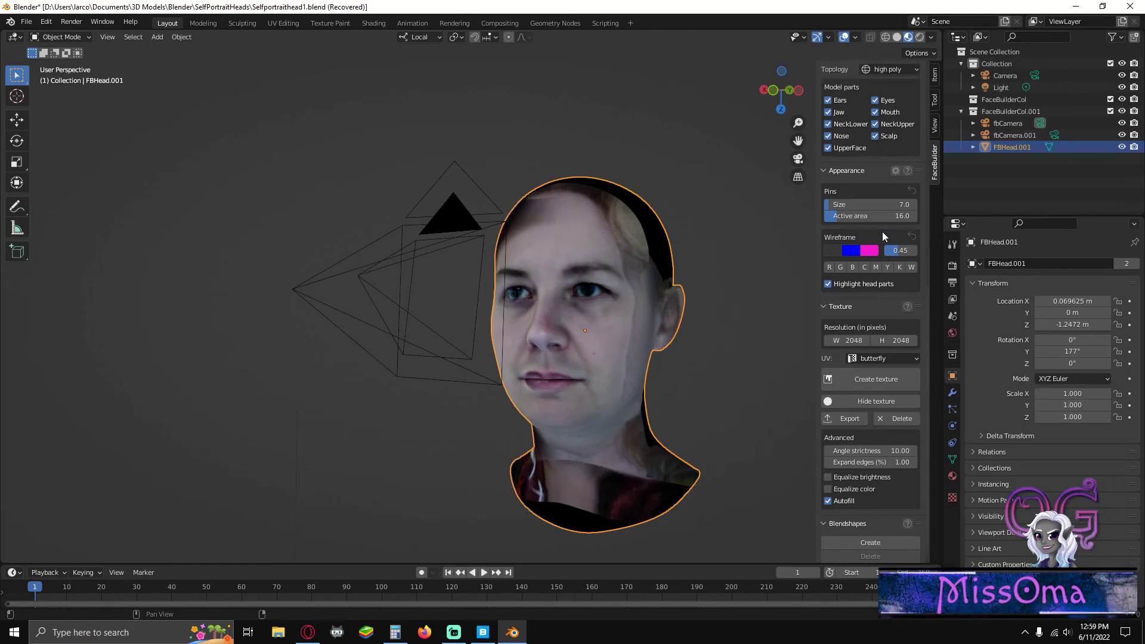
{"action": "scroll", "coordinate": [851, 231], "scroll_direction": "down", "scroll_amount": 1}
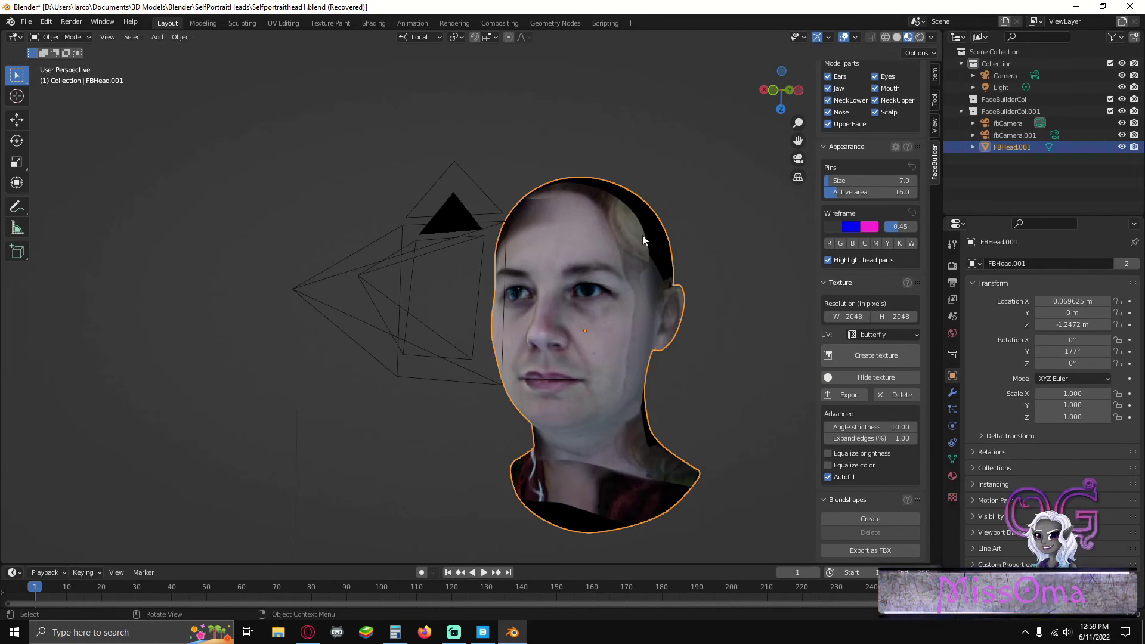
Start an FBX export of the selected head and apply the UE5 operator preset
{"action": "left_click", "coordinate": [27, 22]}
{"action": "mouse_move", "coordinate": [45, 194]}
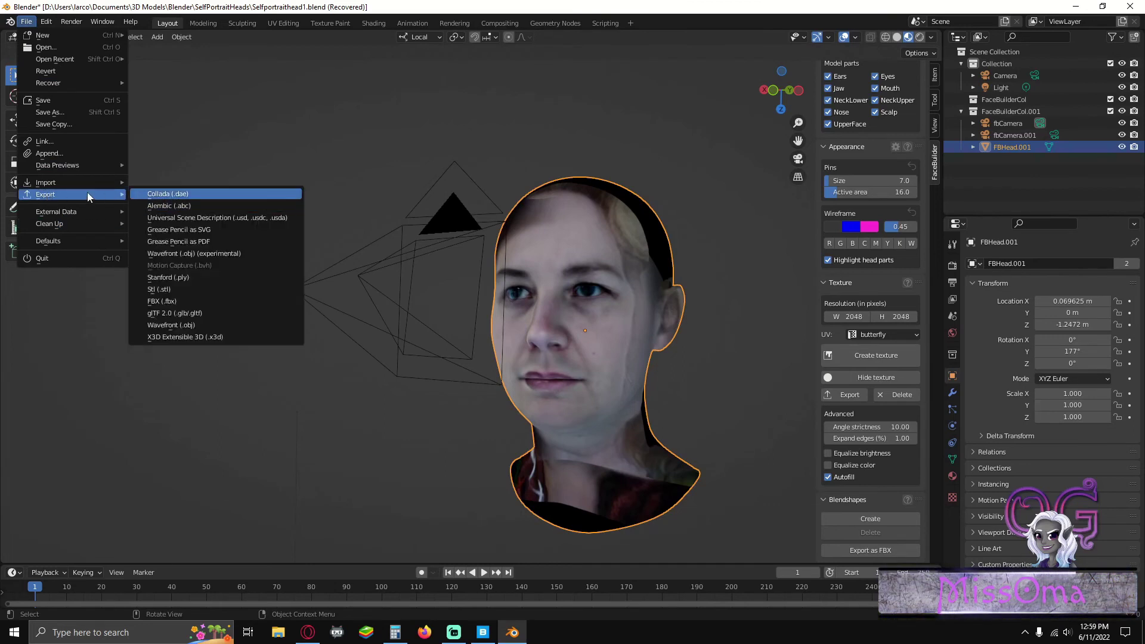
{"action": "left_click", "coordinate": [178, 300]}
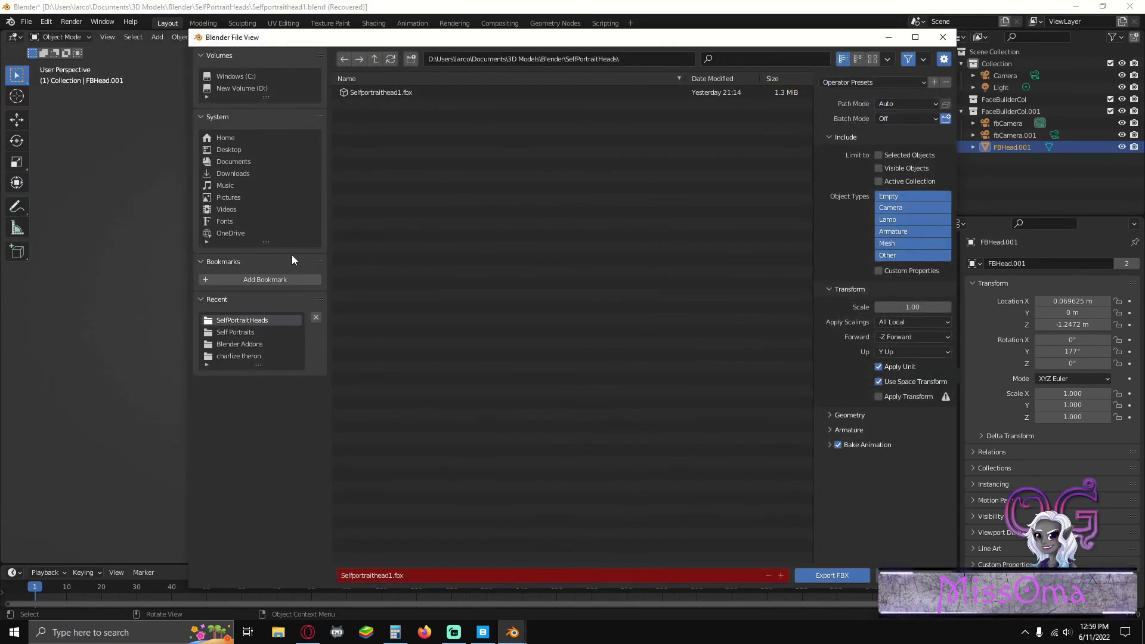
{"action": "left_click", "coordinate": [923, 80]}
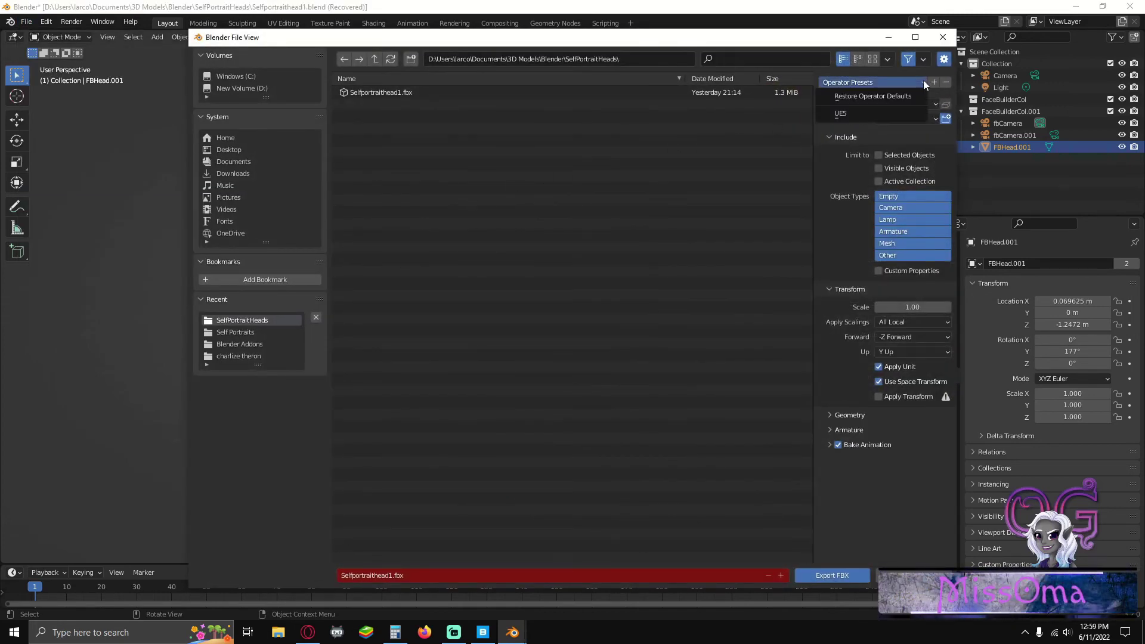
{"action": "left_click", "coordinate": [874, 114]}
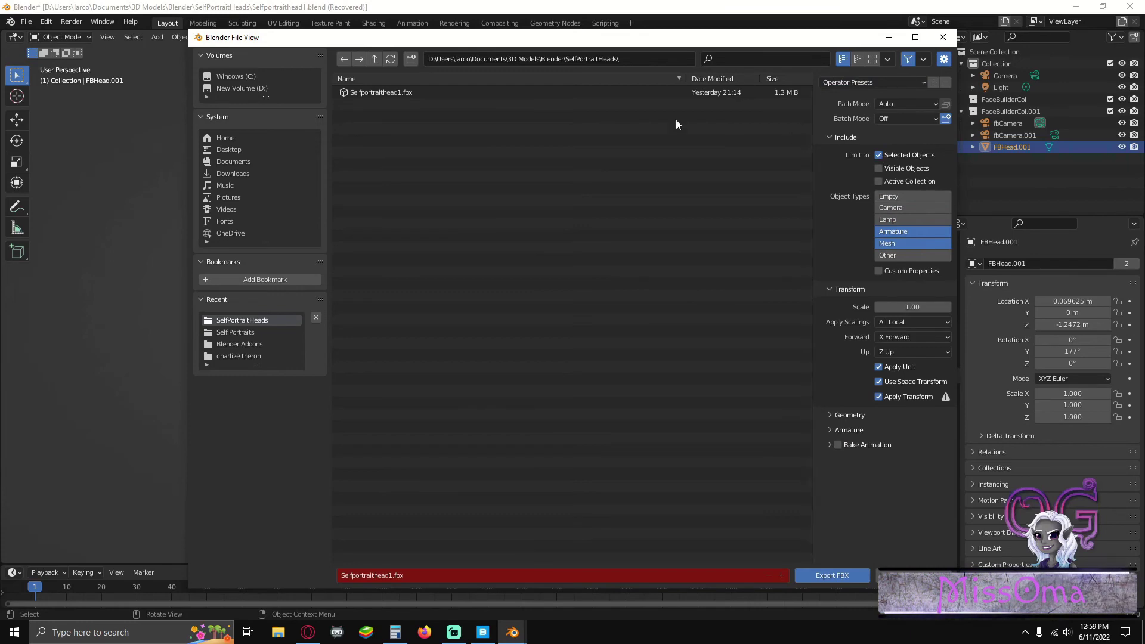
Reveal the FBX export's Geometry options and check the Smoothing choices, keeping Face
{"action": "left_click_drag", "start_coordinate": [463, 40], "coordinate": [438, 23]}
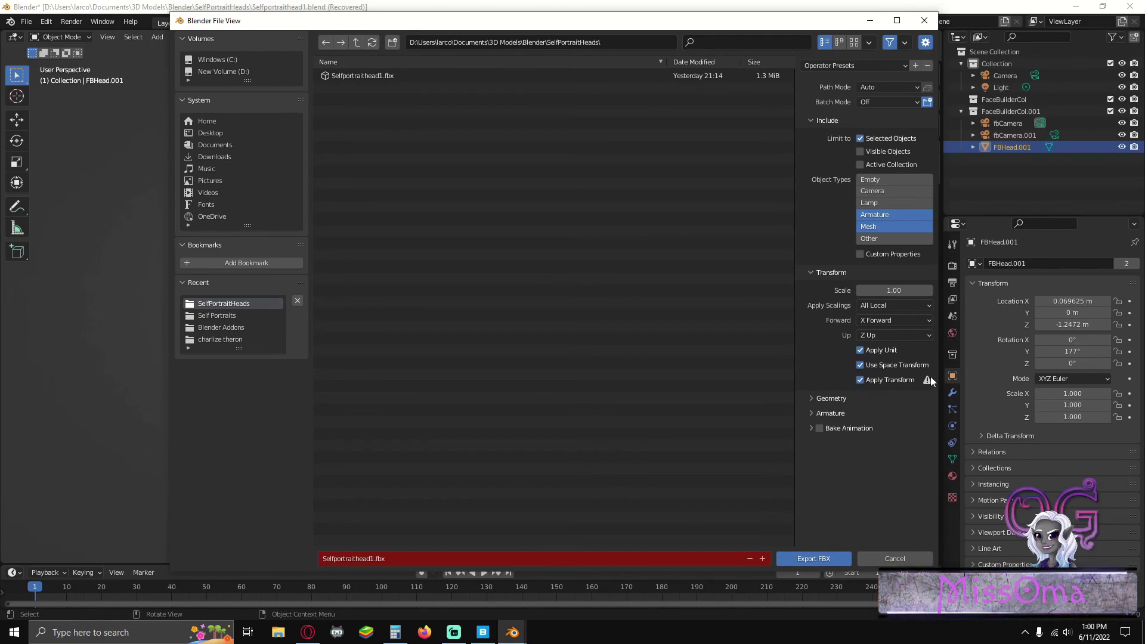
{"action": "left_click", "coordinate": [810, 399]}
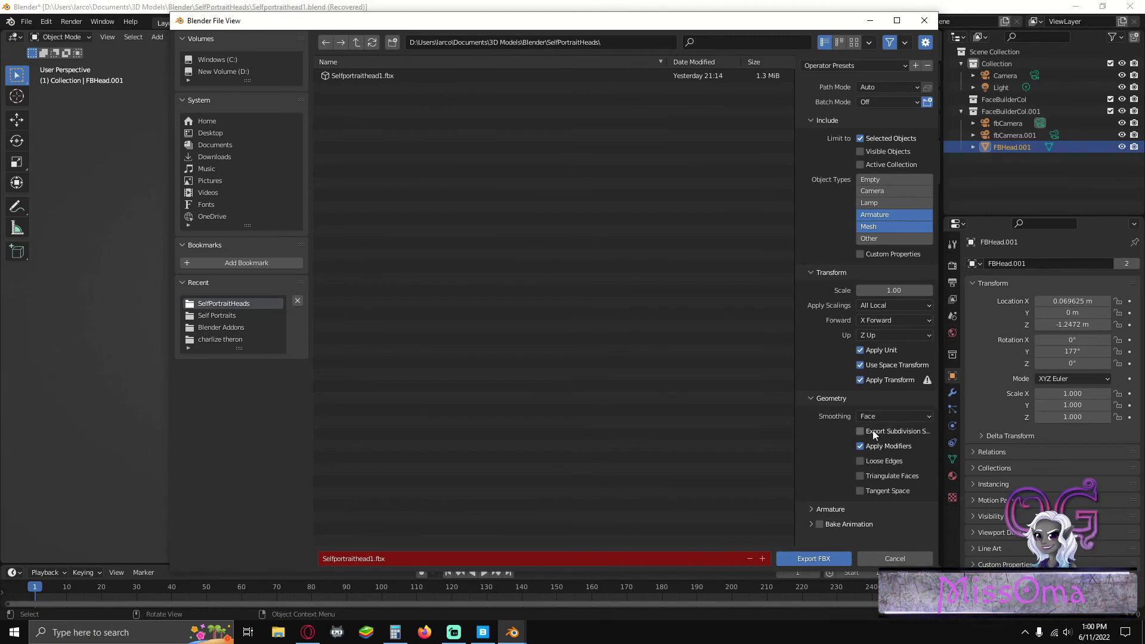
{"action": "left_click", "coordinate": [930, 415]}
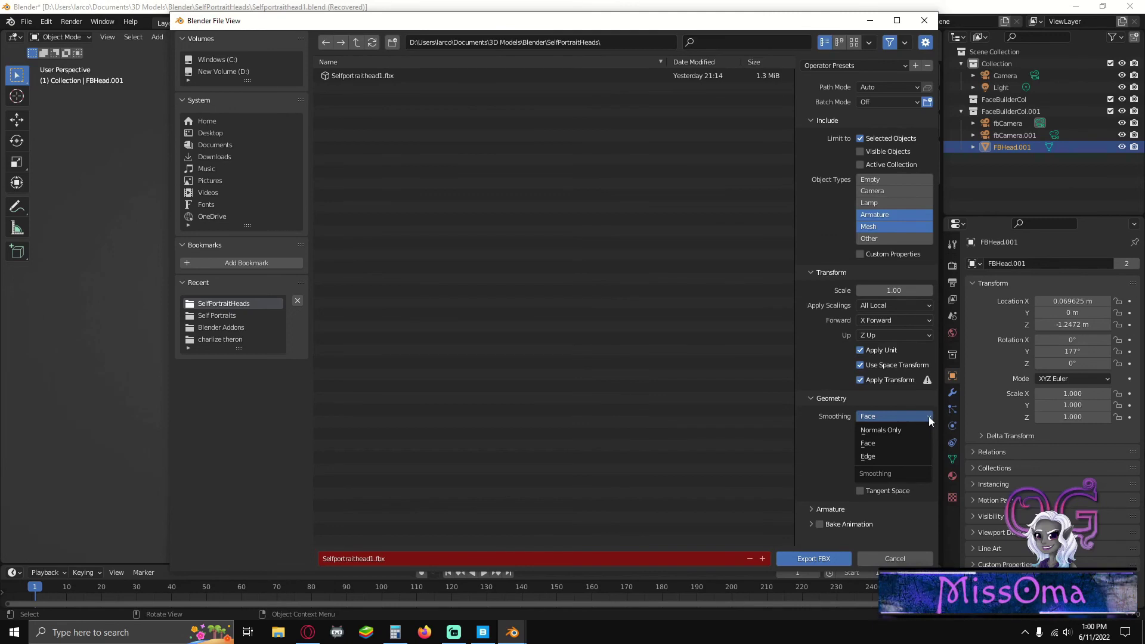
{"action": "left_click", "coordinate": [929, 416]}
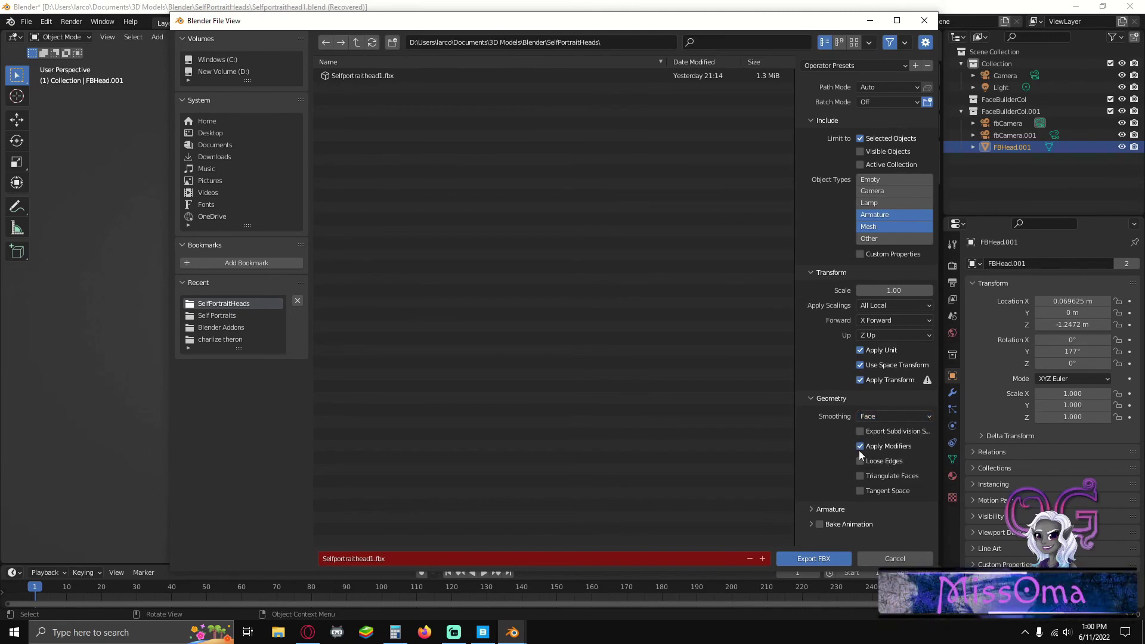
Reveal the FBX export's Armature and Bake Animation options and review their settings
{"action": "left_click", "coordinate": [811, 510]}
{"action": "scroll", "coordinate": [819, 474], "scroll_direction": "down", "scroll_amount": 3}
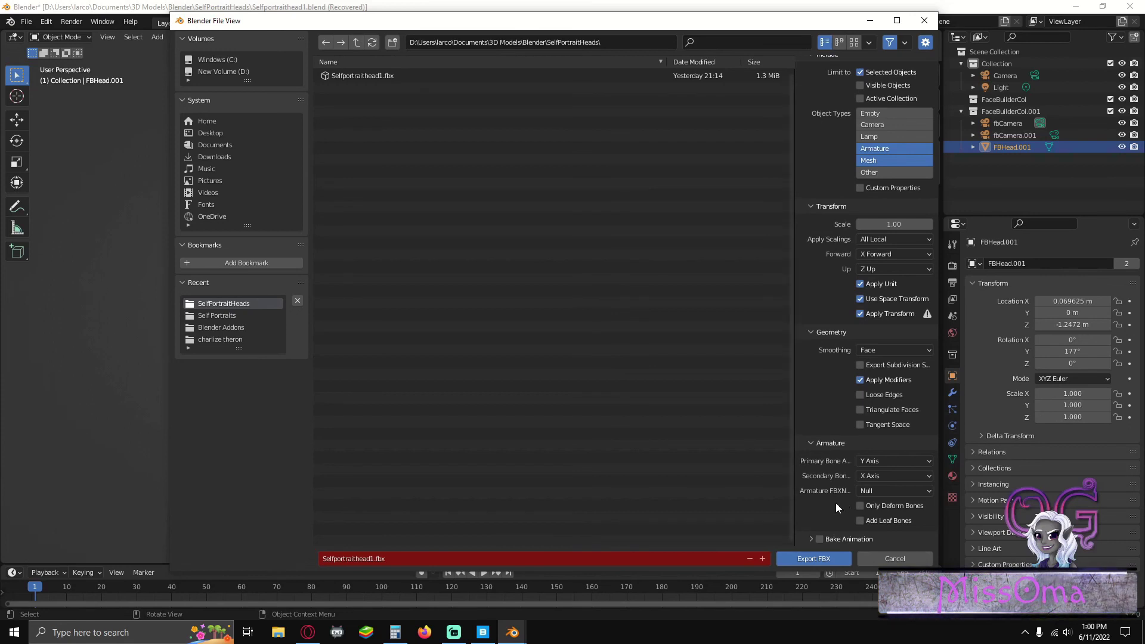
{"action": "left_click", "coordinate": [811, 541]}
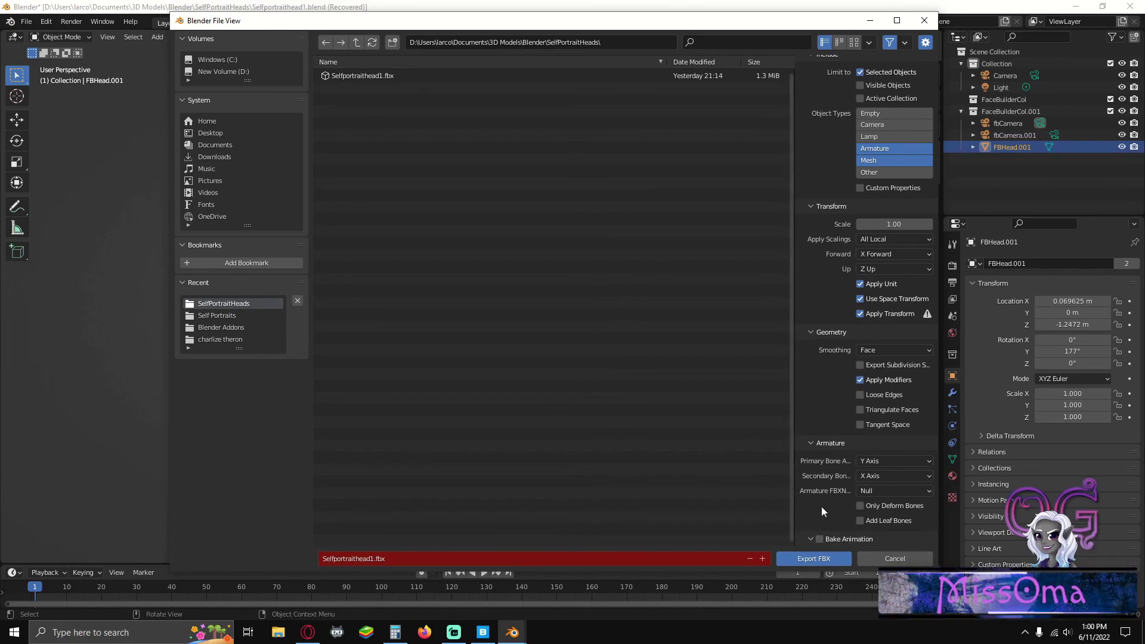
{"action": "scroll", "coordinate": [821, 508], "scroll_direction": "down", "scroll_amount": 2}
{"action": "scroll", "coordinate": [821, 512], "scroll_direction": "down", "scroll_amount": 2}
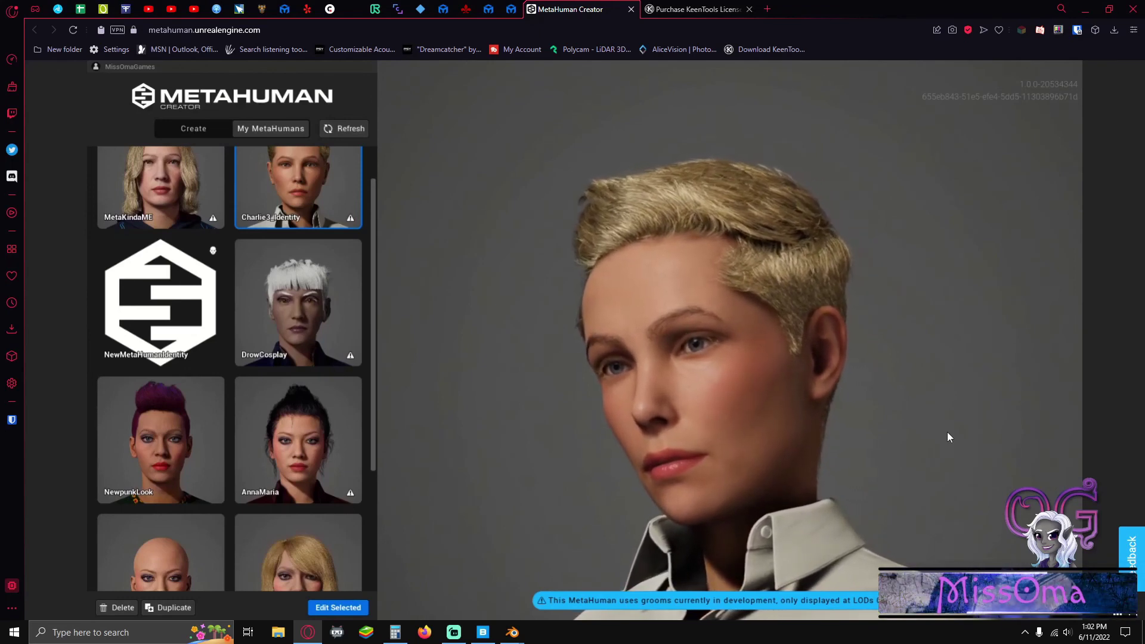
Preview the dark-haired AnnaMaria MetaHuman, and select NewpunkLook to inspect its mohawk from the side
{"action": "scroll", "coordinate": [266, 421], "scroll_direction": "down", "scroll_amount": 2}
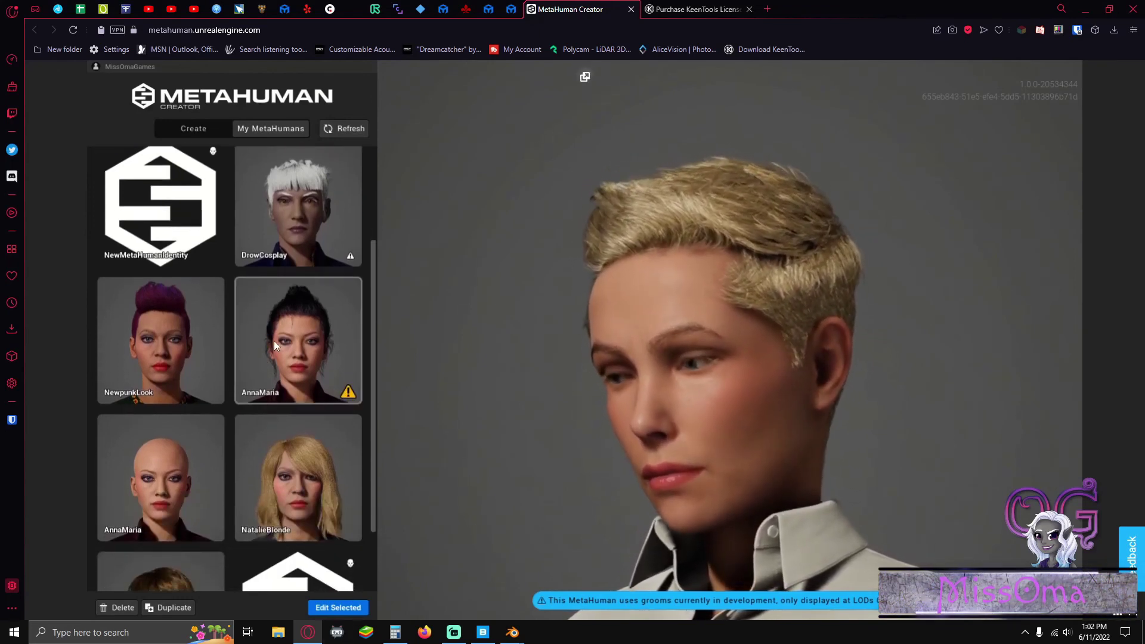
{"action": "left_click", "coordinate": [286, 372]}
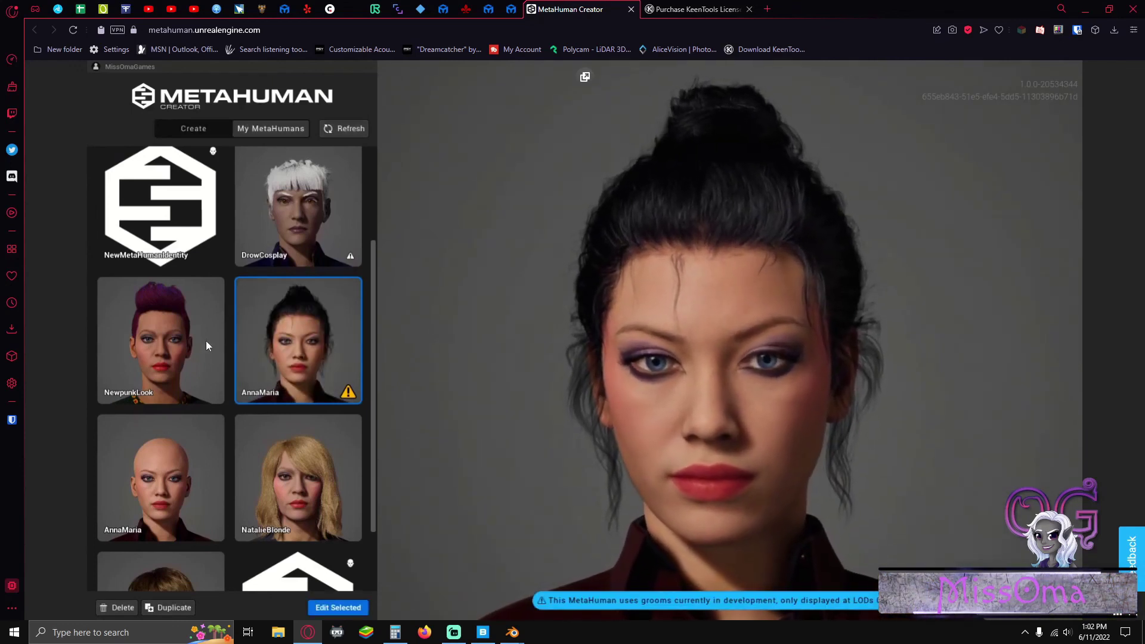
{"action": "left_click", "coordinate": [156, 355]}
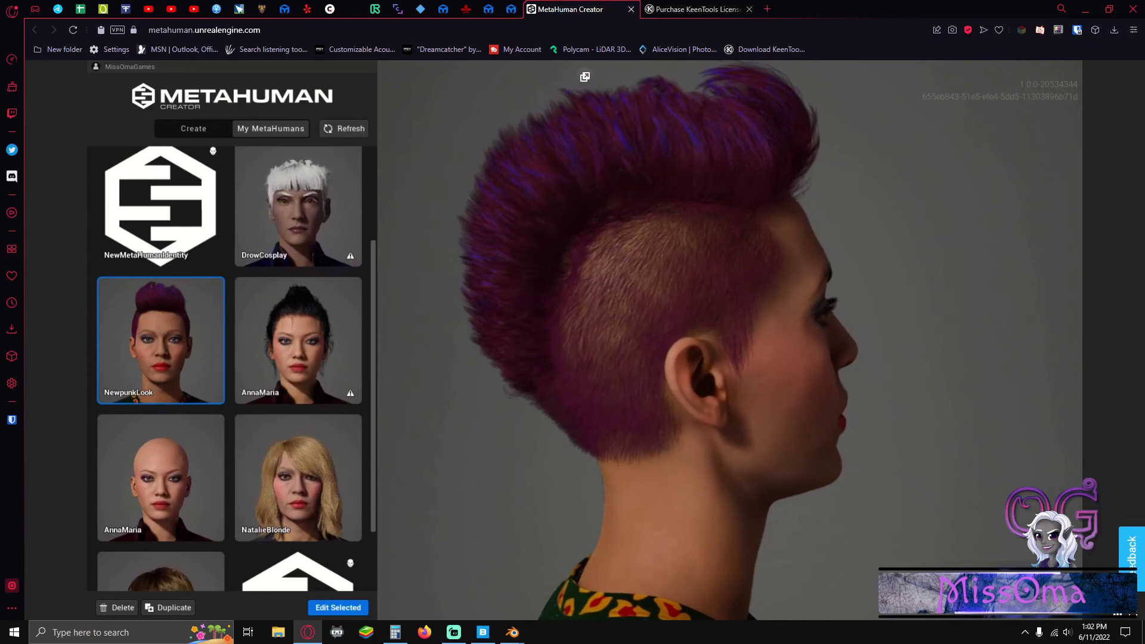
{"action": "left_click_drag", "start_coordinate": [507, 206], "coordinate": [688, 213]}
{"action": "left_click_drag", "start_coordinate": [559, 216], "coordinate": [440, 214]}
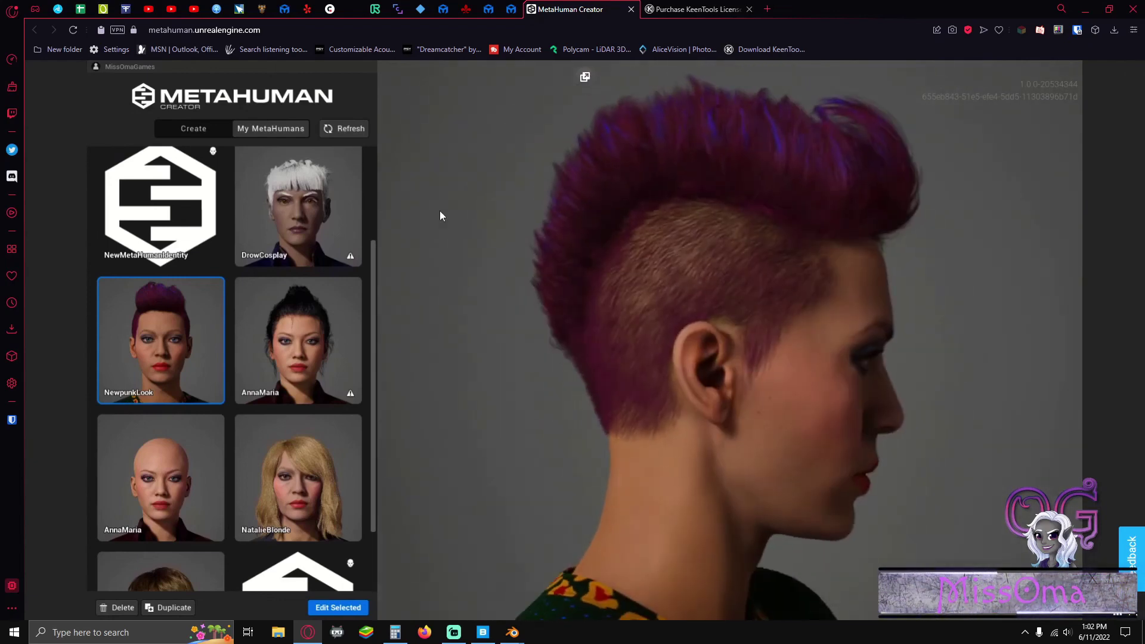
Inspect NewpunkLook's full-body outfit and face from several angles, and return to the start of the MetaHumans list
{"action": "left_click_drag", "start_coordinate": [956, 339], "coordinate": [676, 296]}
{"action": "scroll", "coordinate": [674, 291], "scroll_direction": "down", "scroll_amount": 5}
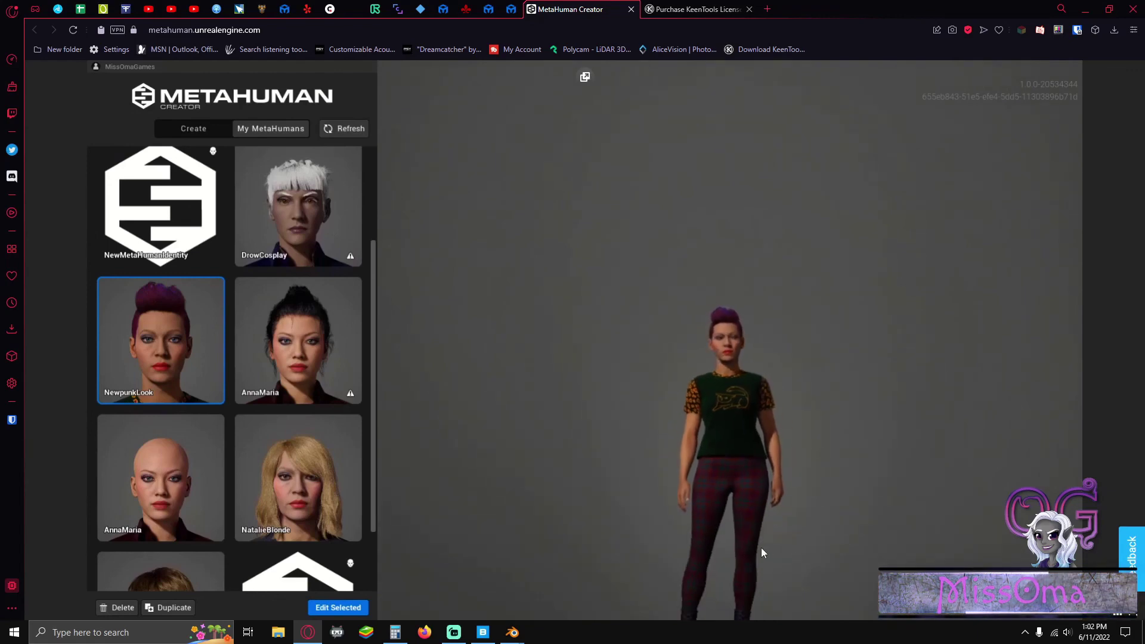
{"action": "left_click_drag", "start_coordinate": [759, 551], "coordinate": [859, 592]}
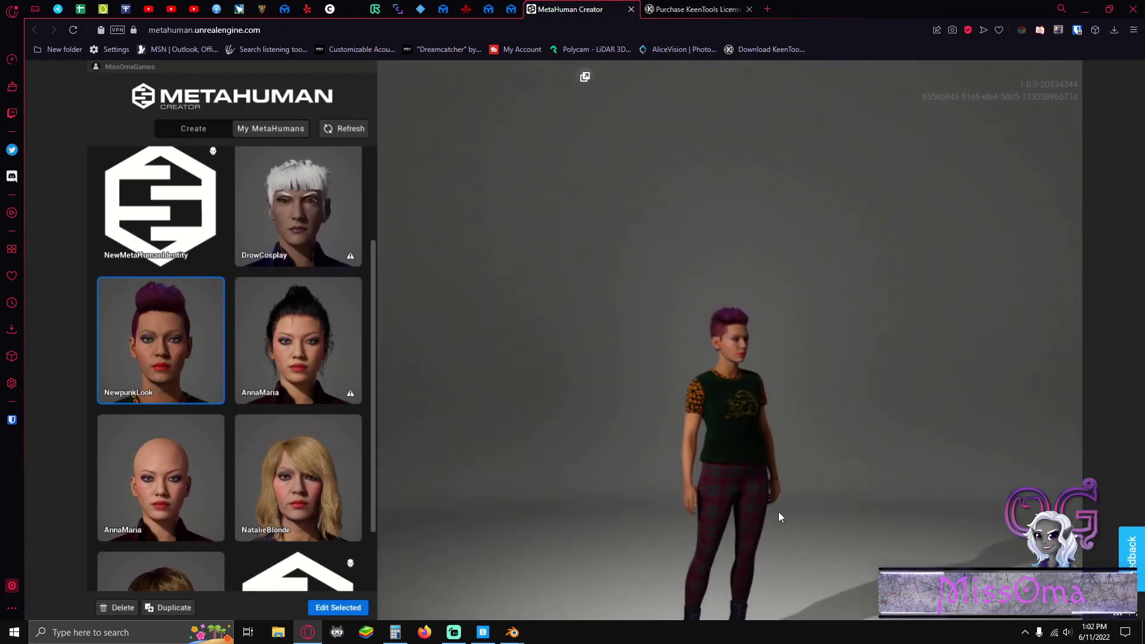
{"action": "left_click_drag", "start_coordinate": [713, 489], "coordinate": [879, 504]}
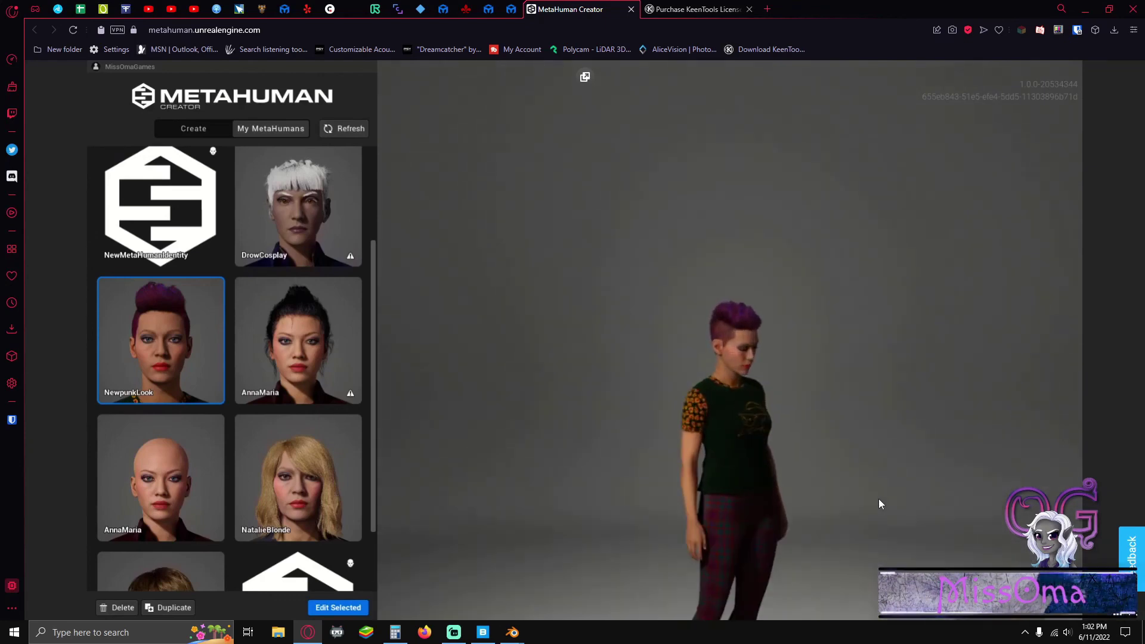
{"action": "scroll", "coordinate": [880, 503], "scroll_direction": "up", "scroll_amount": 5}
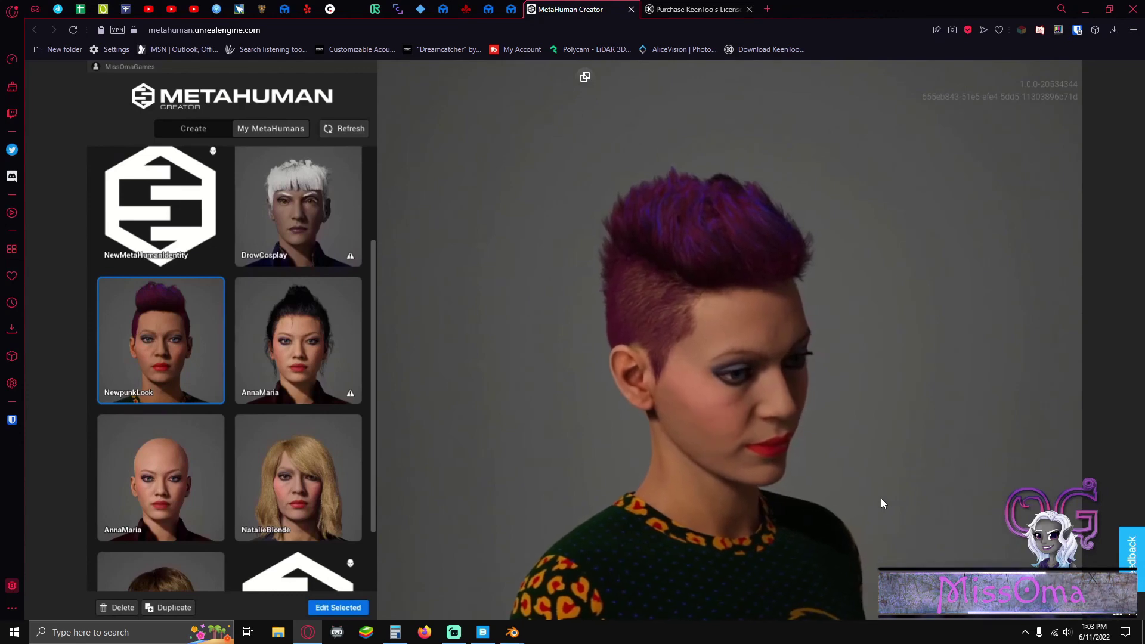
{"action": "left_click_drag", "start_coordinate": [880, 499], "coordinate": [699, 505]}
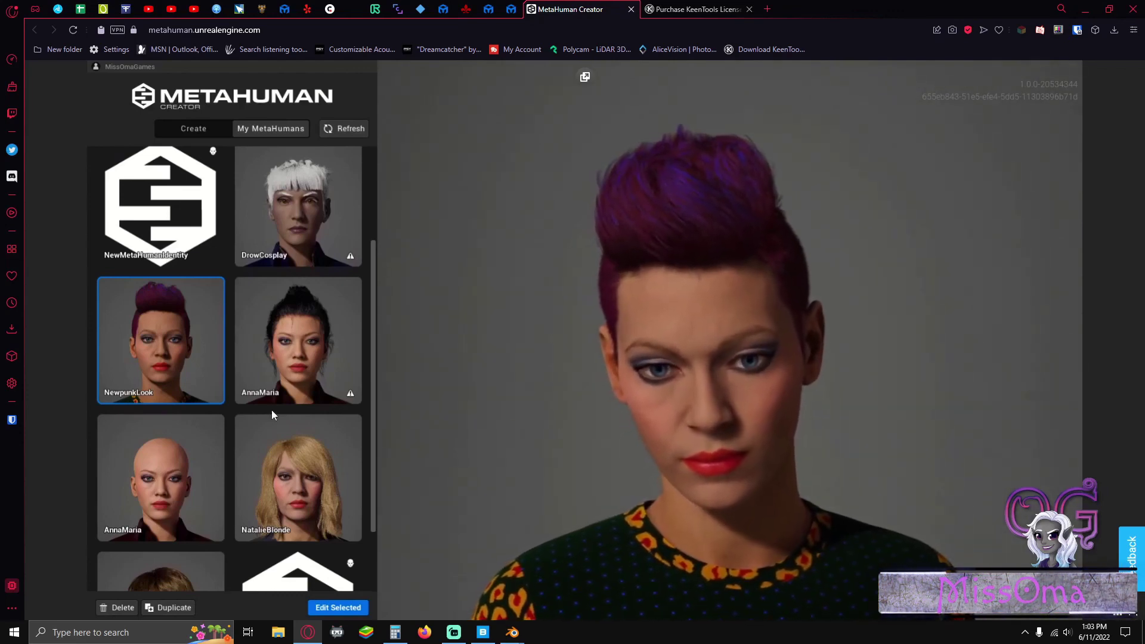
{"action": "scroll", "coordinate": [232, 411], "scroll_direction": "down", "scroll_amount": 2}
{"action": "scroll", "coordinate": [234, 411], "scroll_direction": "up", "scroll_amount": 3}
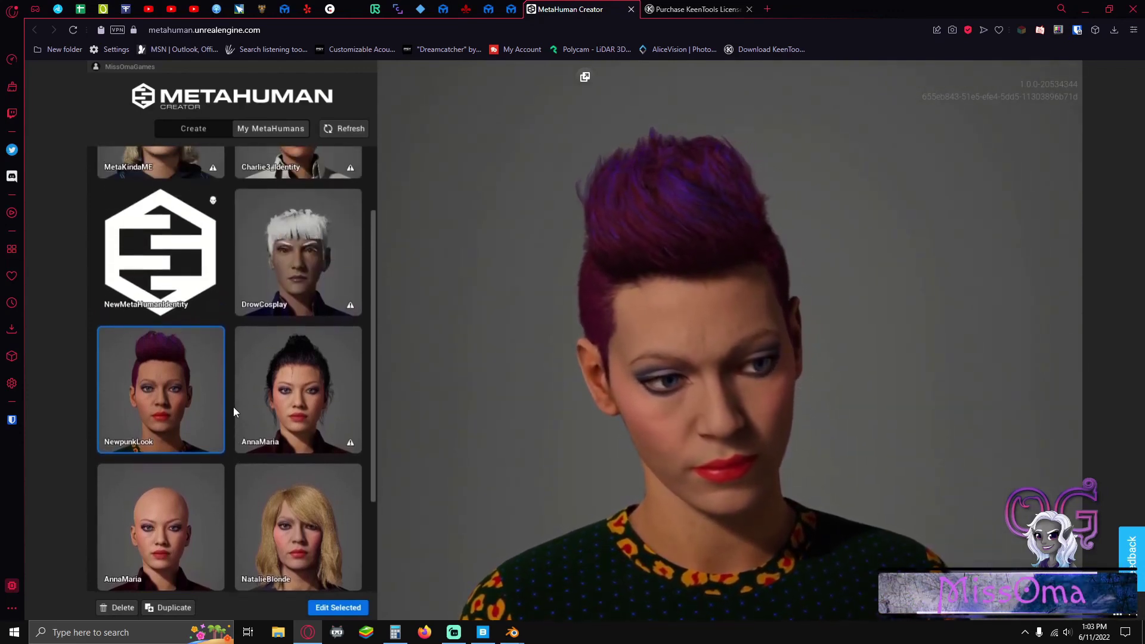
{"action": "scroll", "coordinate": [233, 407], "scroll_direction": "up", "scroll_amount": 2}
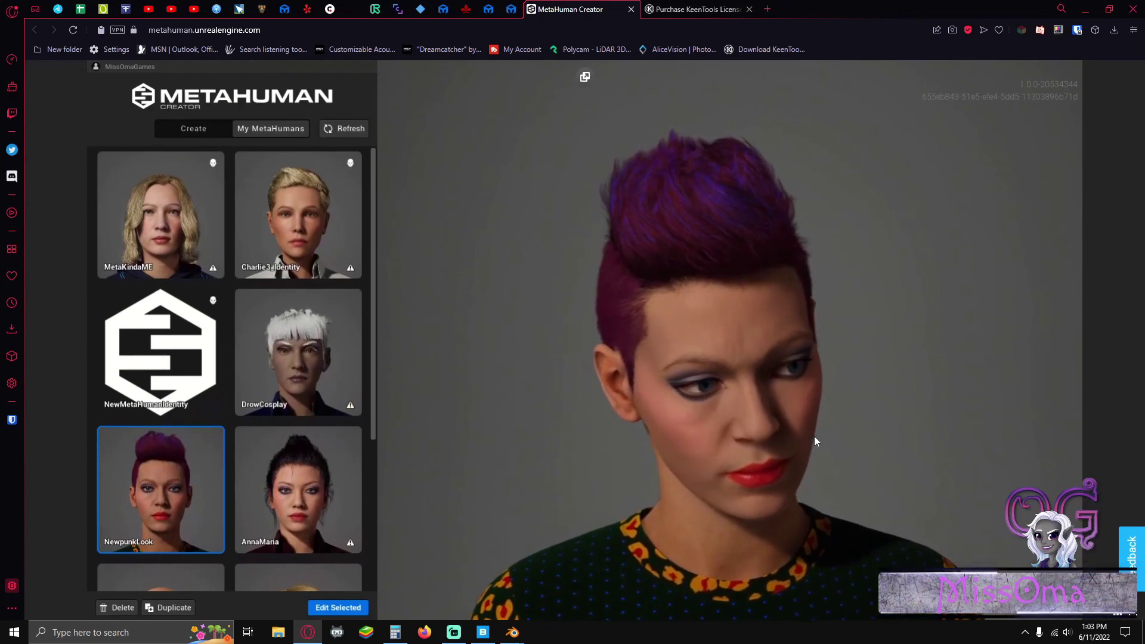